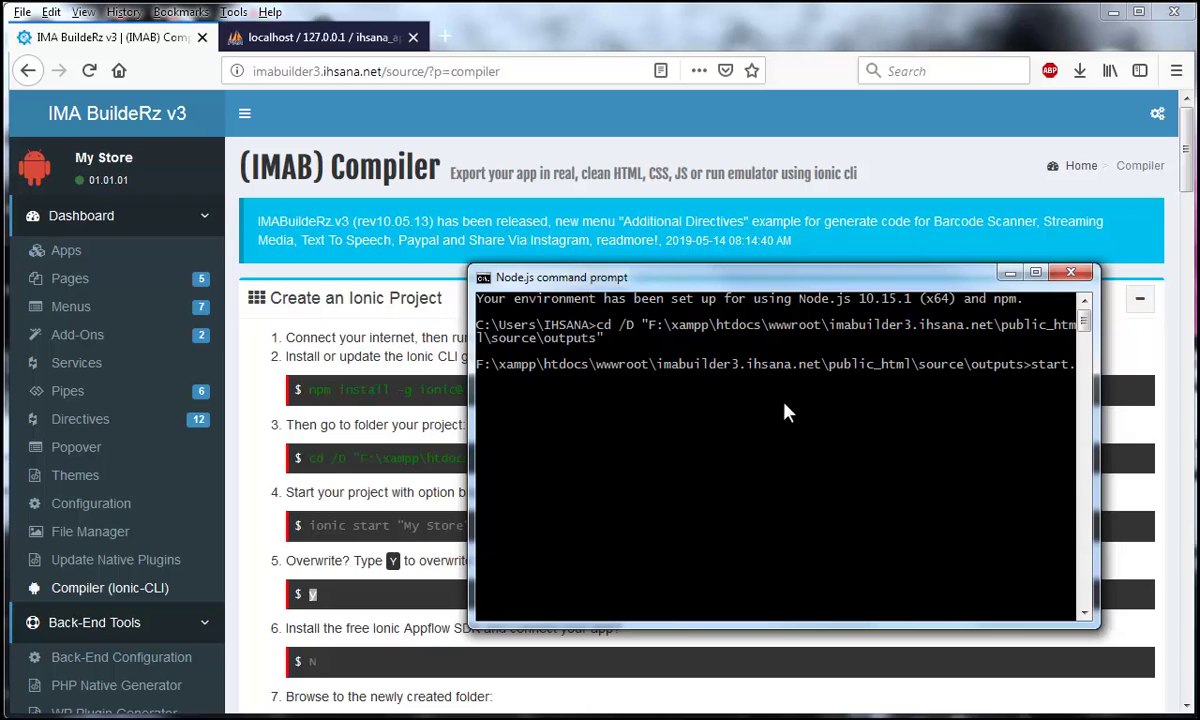
Step: Run start.cmd in the outputs folder and agree to overwrite the existing my-store project
{"action": "type", "text": "cmd"}
{"action": "key", "text": "Return"}
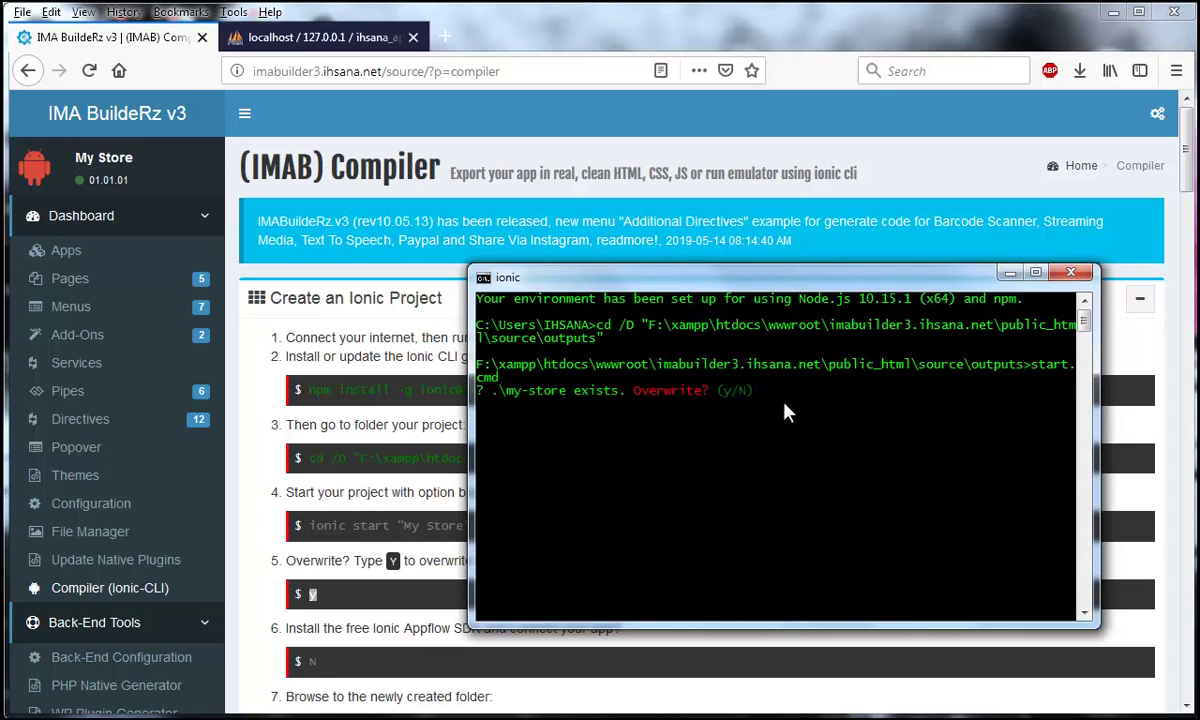
{"action": "type", "text": "y"}
{"action": "key", "text": "Return"}
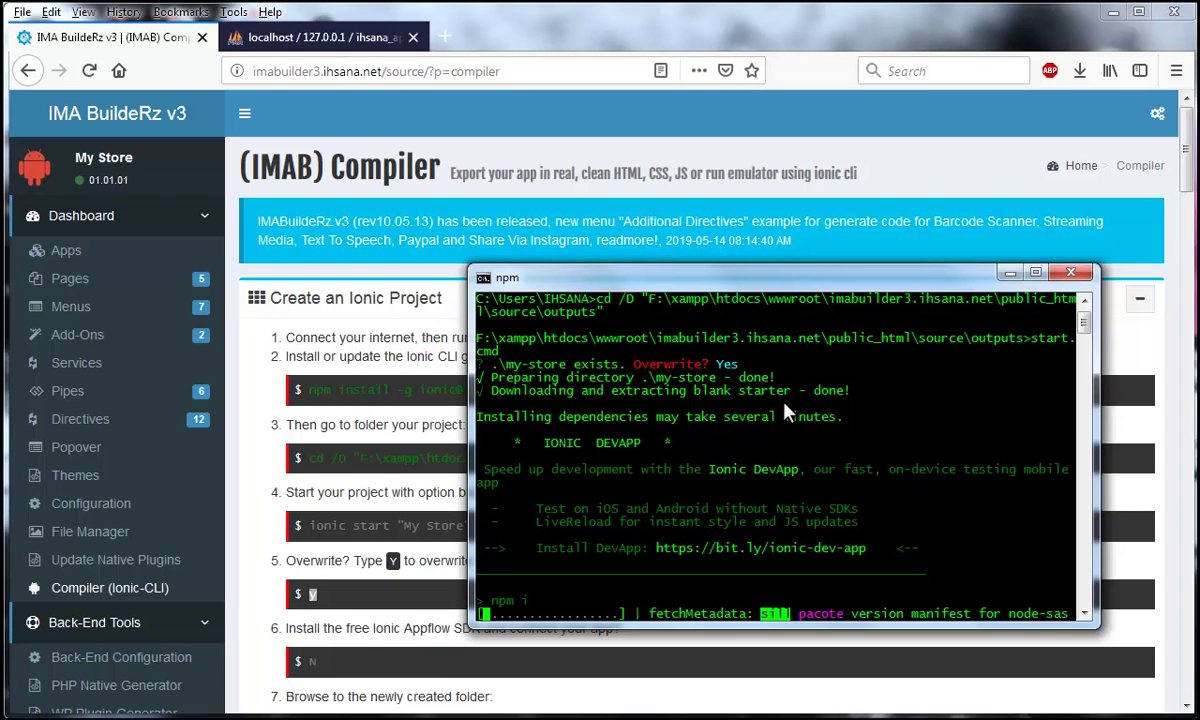
Step: Decline installing the free Ionic Appflow SDK, let the project setup finish, and minimize the command prompt
{"action": "key", "text": "alt+Tab"}
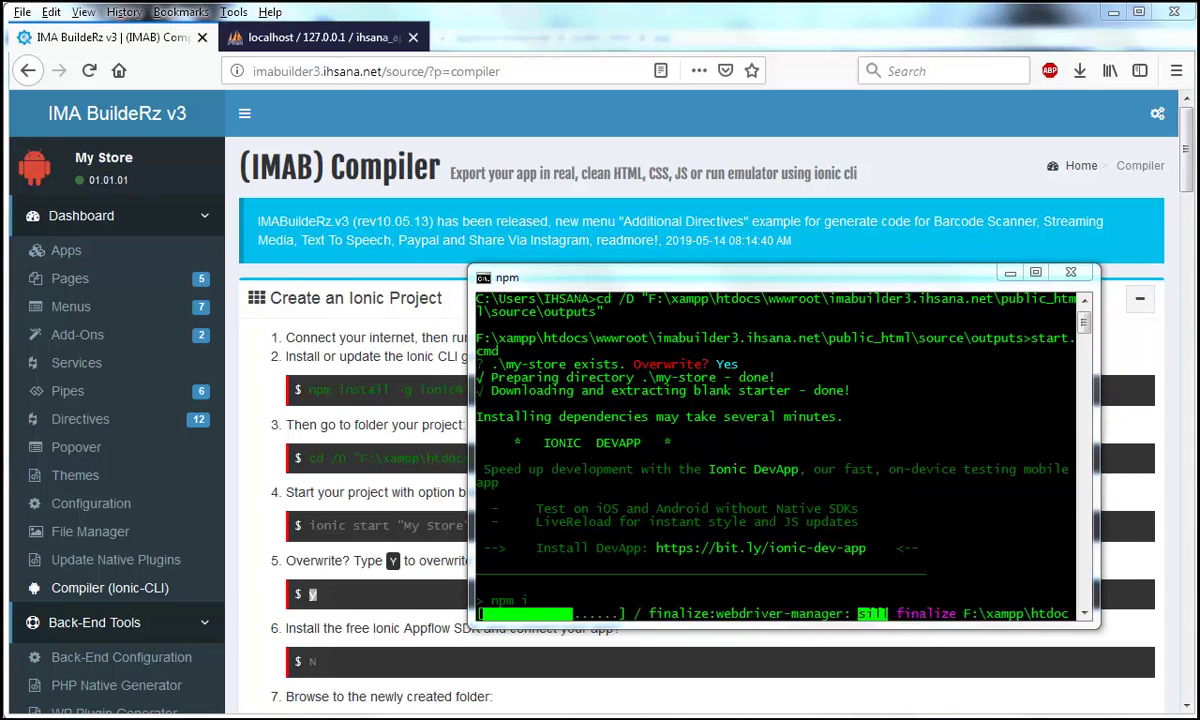
{"action": "left_click", "coordinate": [996, 511]}
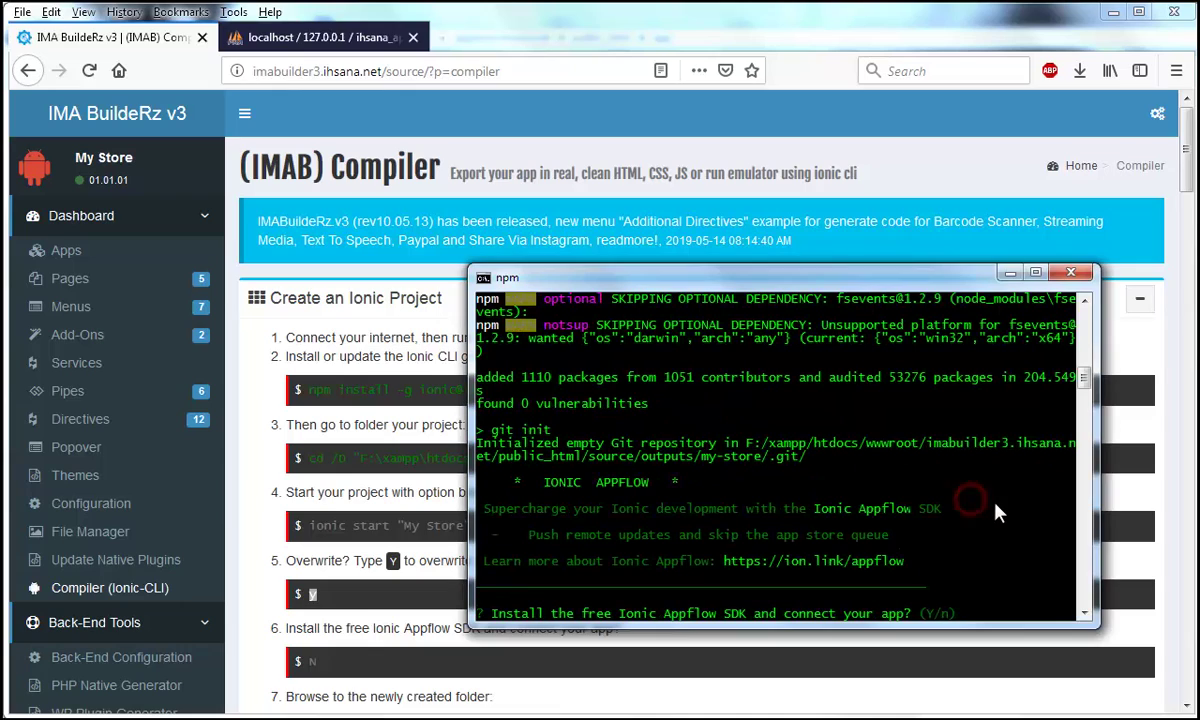
{"action": "type", "text": "n"}
{"action": "key", "text": "Return"}
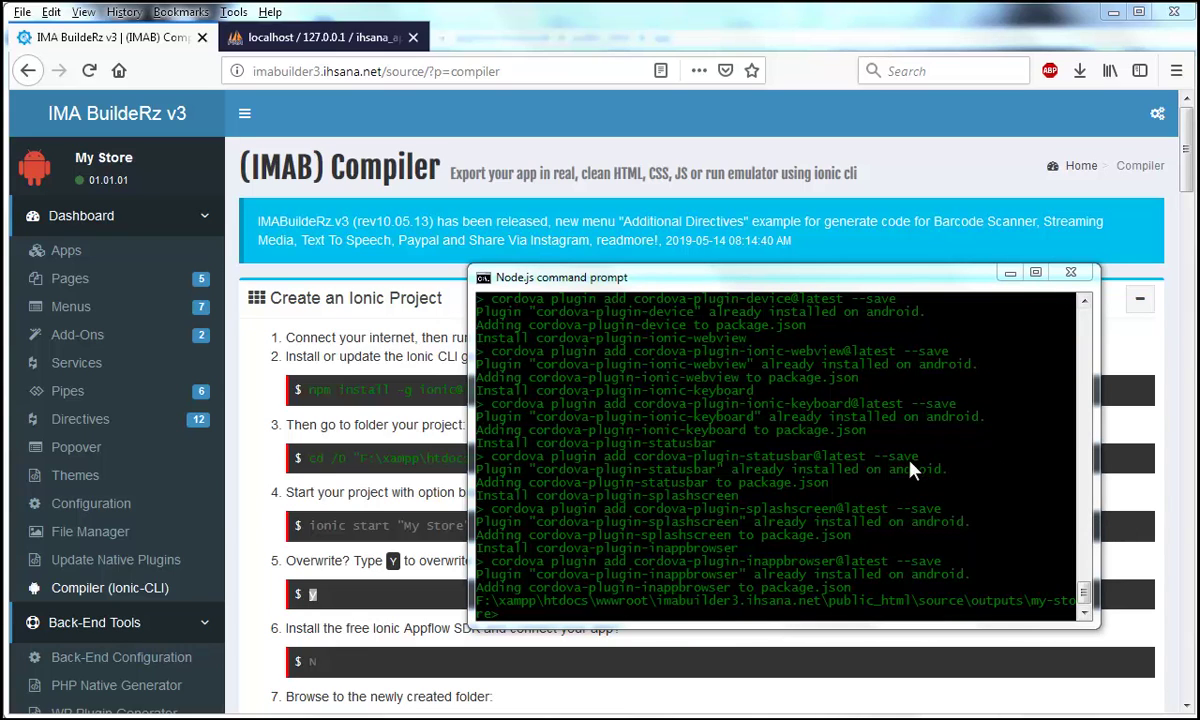
{"action": "left_click", "coordinate": [780, 485]}
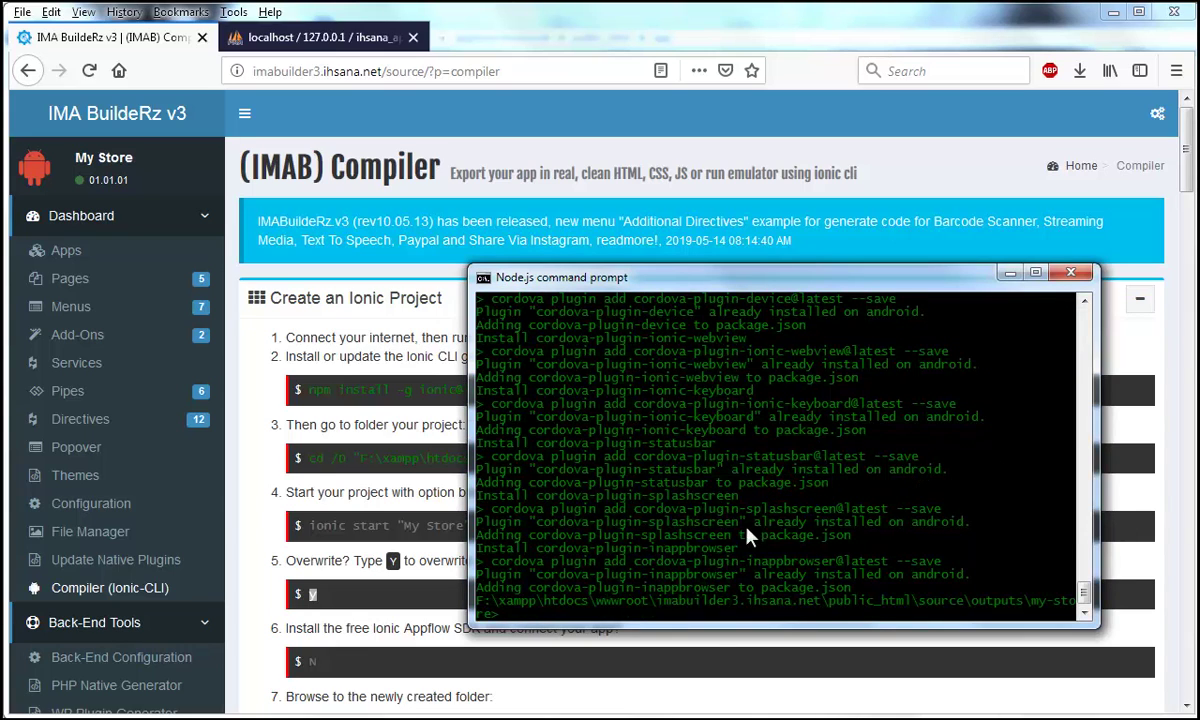
{"action": "left_click", "coordinate": [1010, 273]}
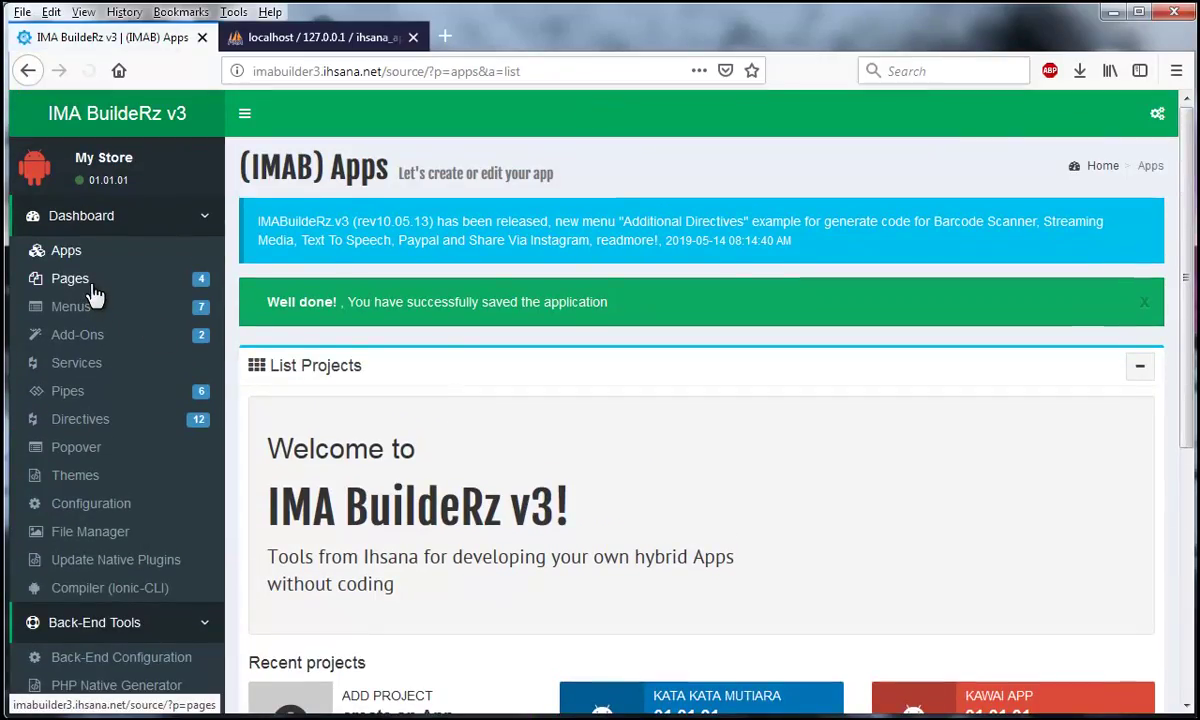
Step: Start a new page in the My Store app and title it Price
{"action": "left_click", "coordinate": [93, 292]}
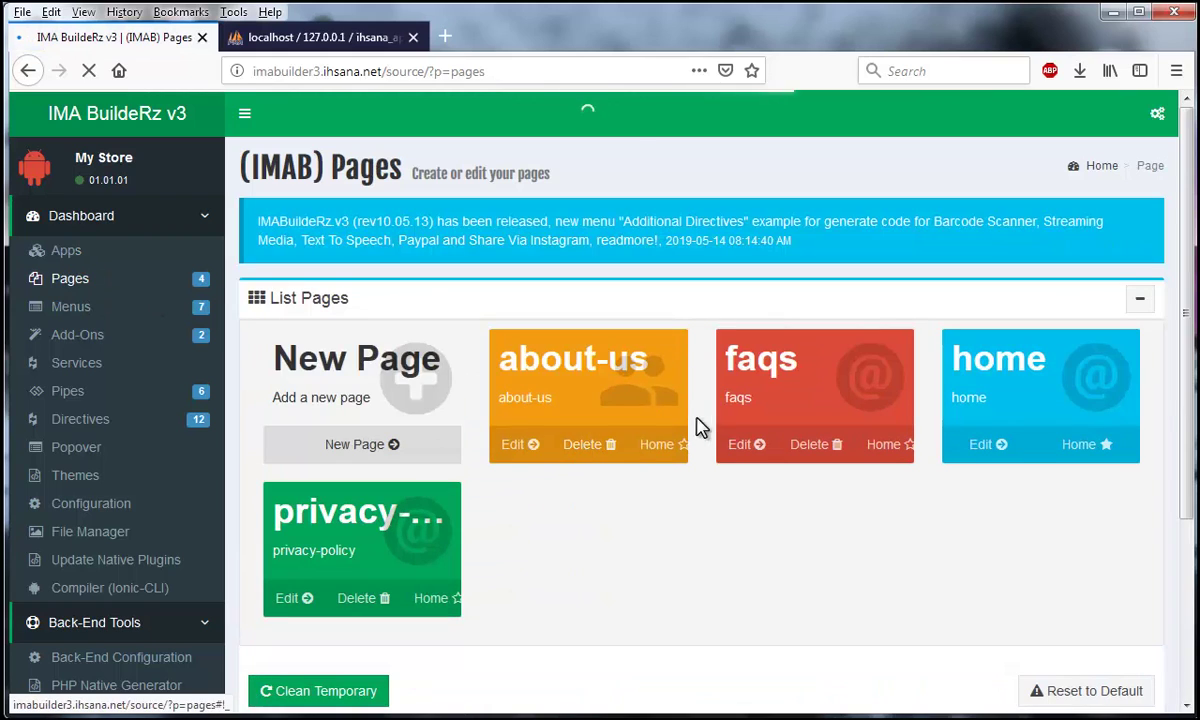
{"action": "left_click", "coordinate": [356, 450]}
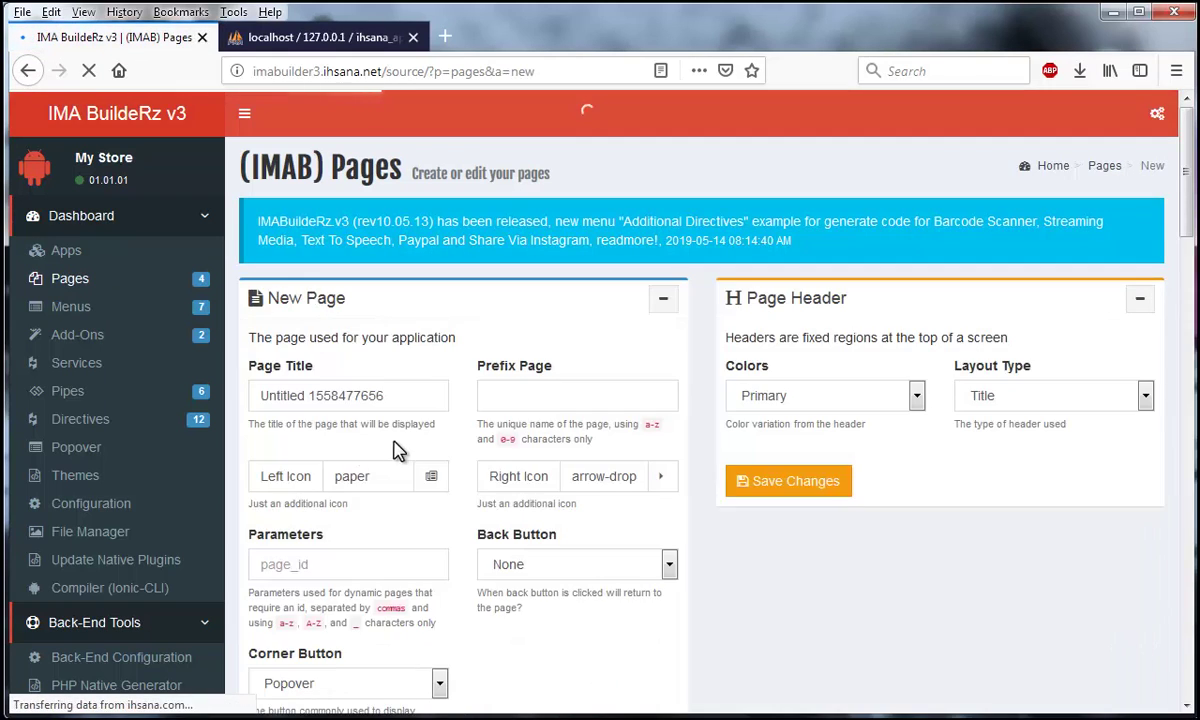
{"action": "triple_click", "coordinate": [396, 399]}
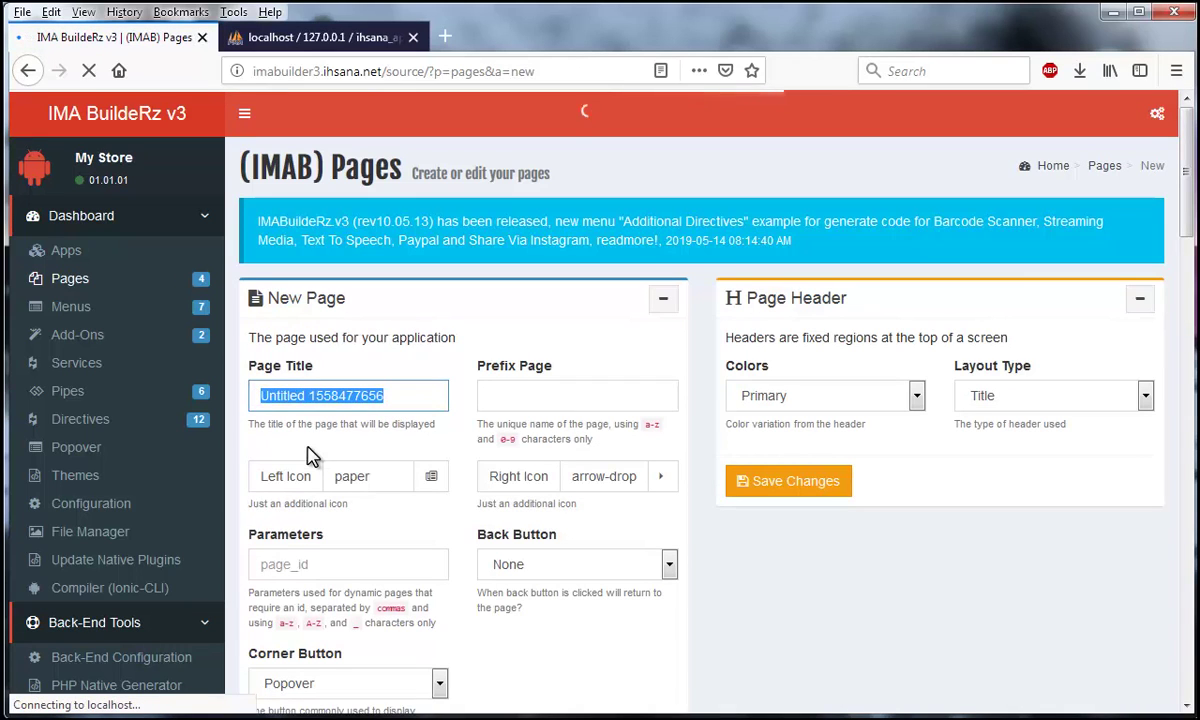
{"action": "type", "text": "Price"}
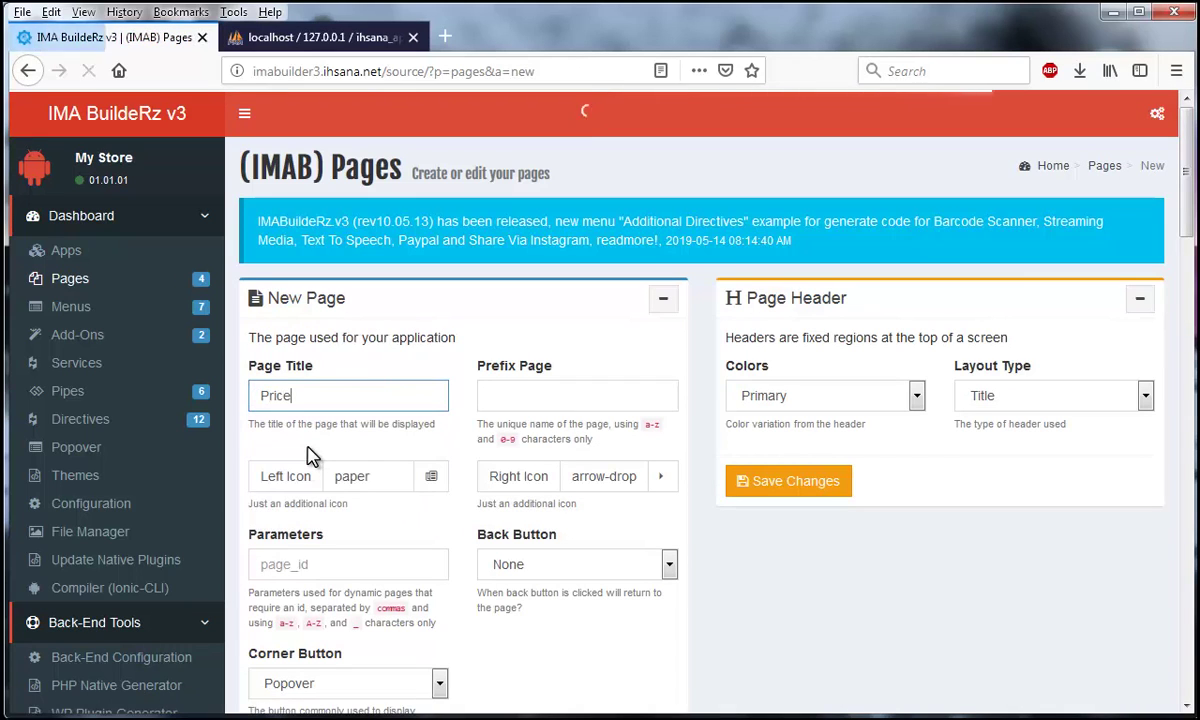
Step: Set the Price page's left icon to logo-bitcoin by searching the Ionicons for "coi", and save the page
{"action": "scroll", "coordinate": [422, 480], "scroll_direction": "down", "scroll_amount": 2}
{"action": "left_click", "coordinate": [428, 285]}
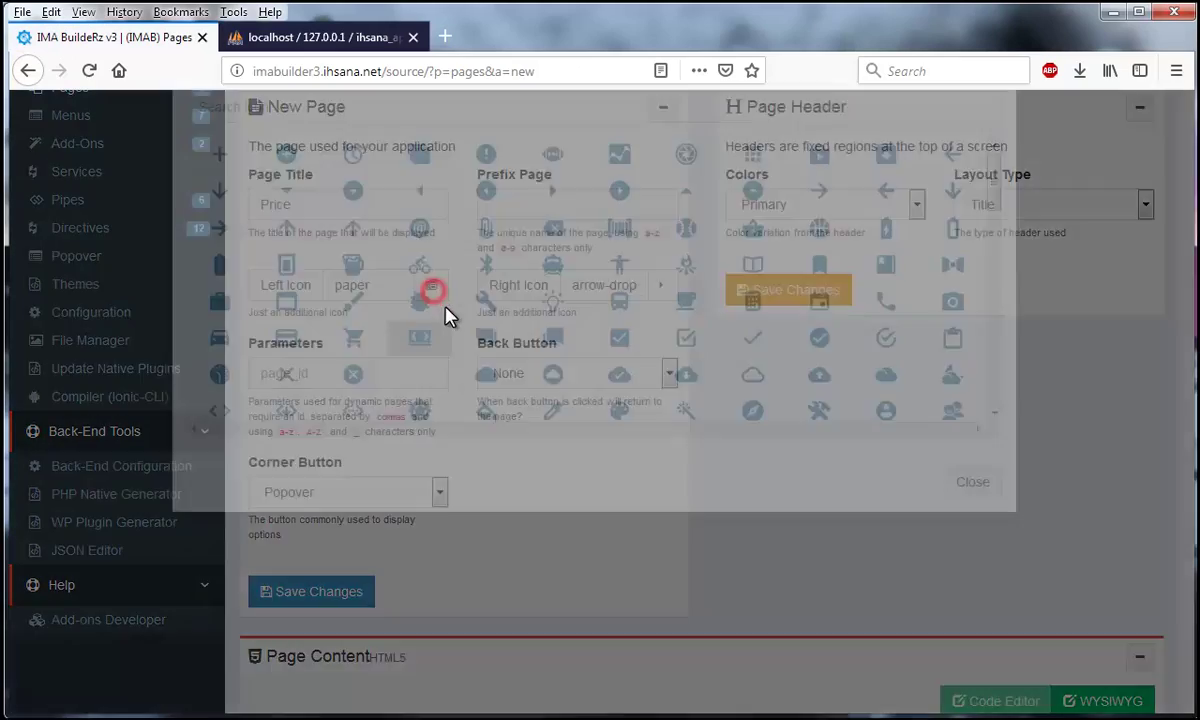
{"action": "type", "text": "c"}
{"action": "scroll", "coordinate": [690, 405], "scroll_direction": "down", "scroll_amount": 3}
{"action": "type", "text": "oi"}
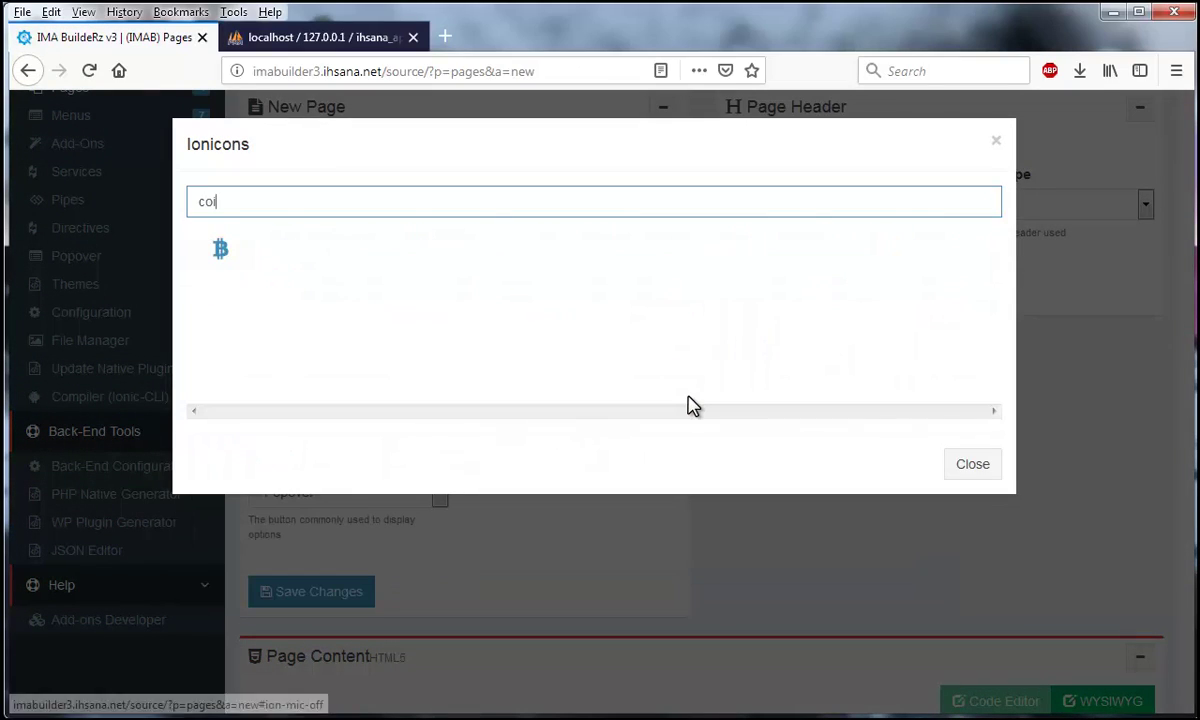
{"action": "left_click", "coordinate": [222, 250]}
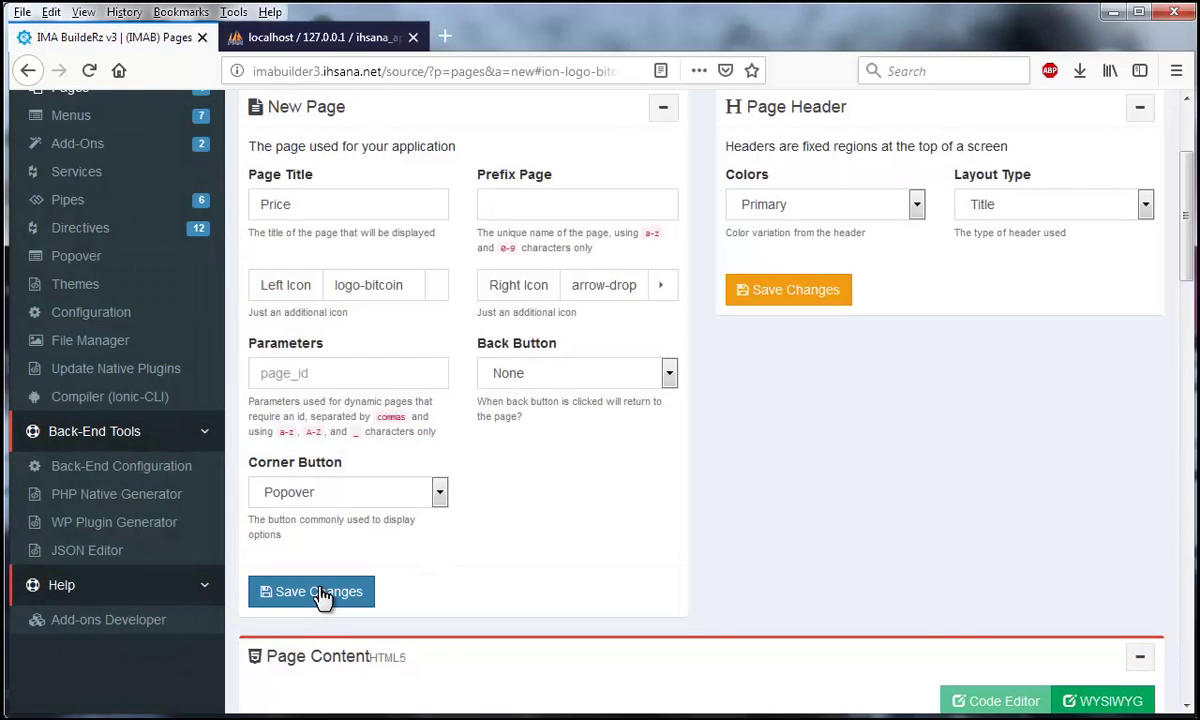
{"action": "left_click", "coordinate": [315, 592]}
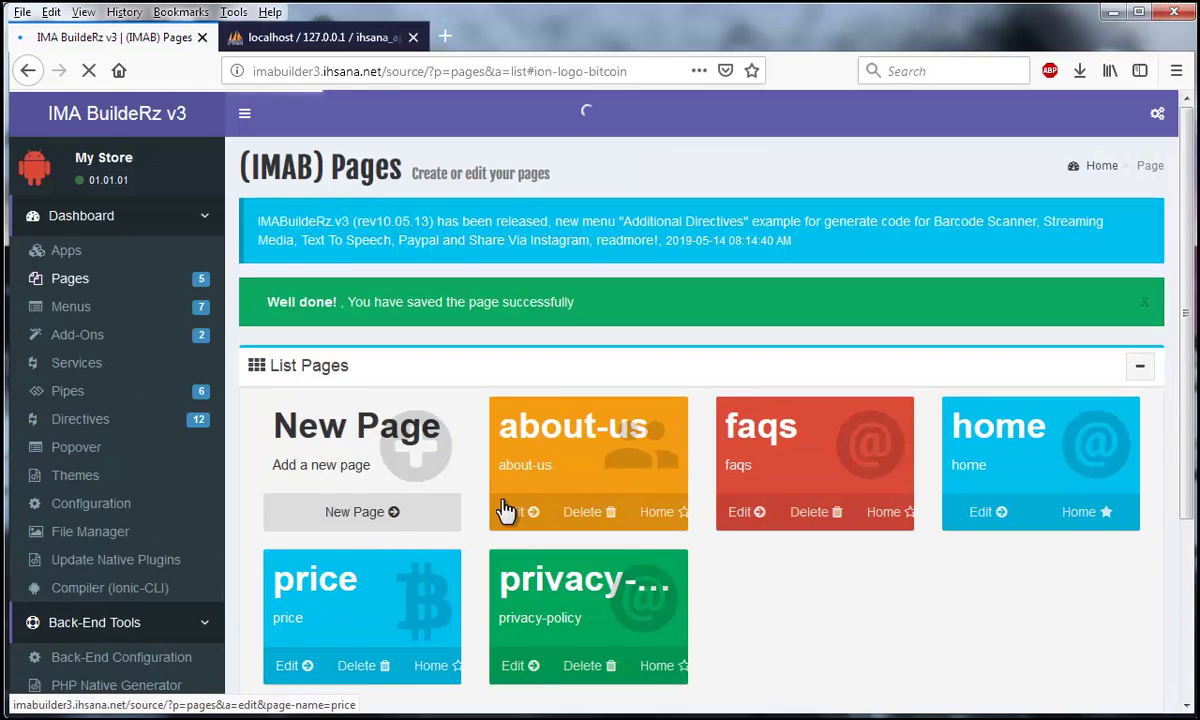
Step: Open the Menu 1 item of the app's menus for editing and change its label to Price
{"action": "scroll", "coordinate": [505, 510], "scroll_direction": "down", "scroll_amount": 3}
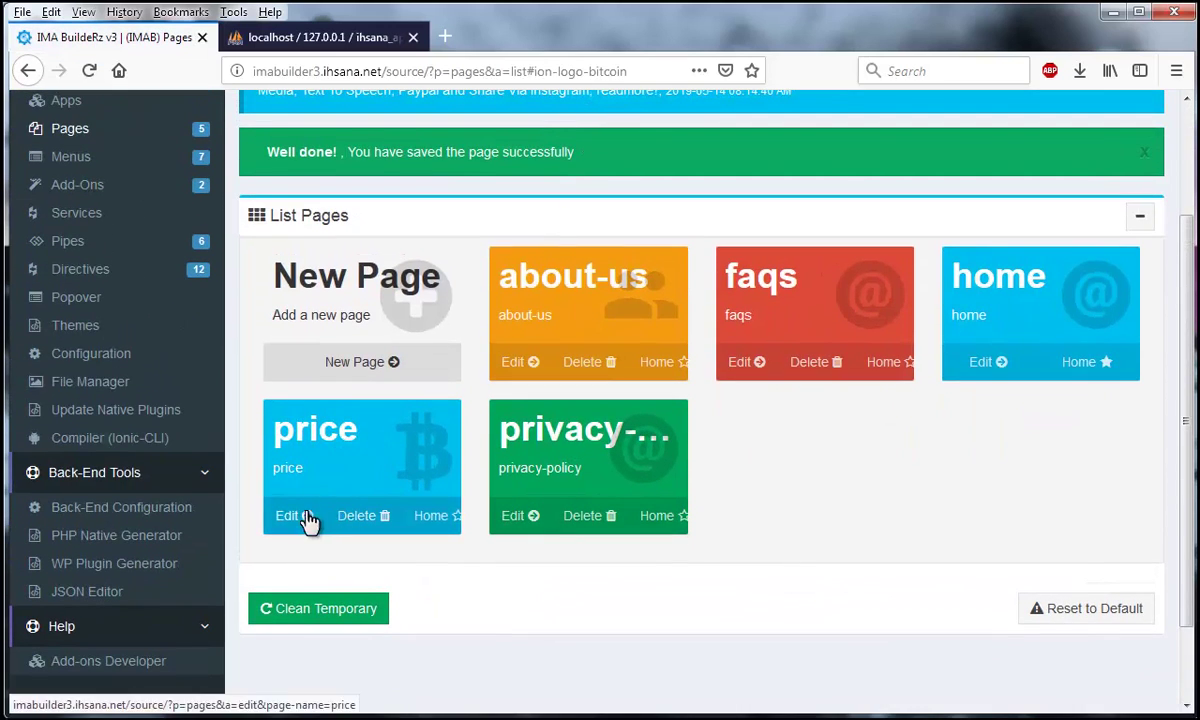
{"action": "scroll", "coordinate": [255, 410], "scroll_direction": "up", "scroll_amount": 3}
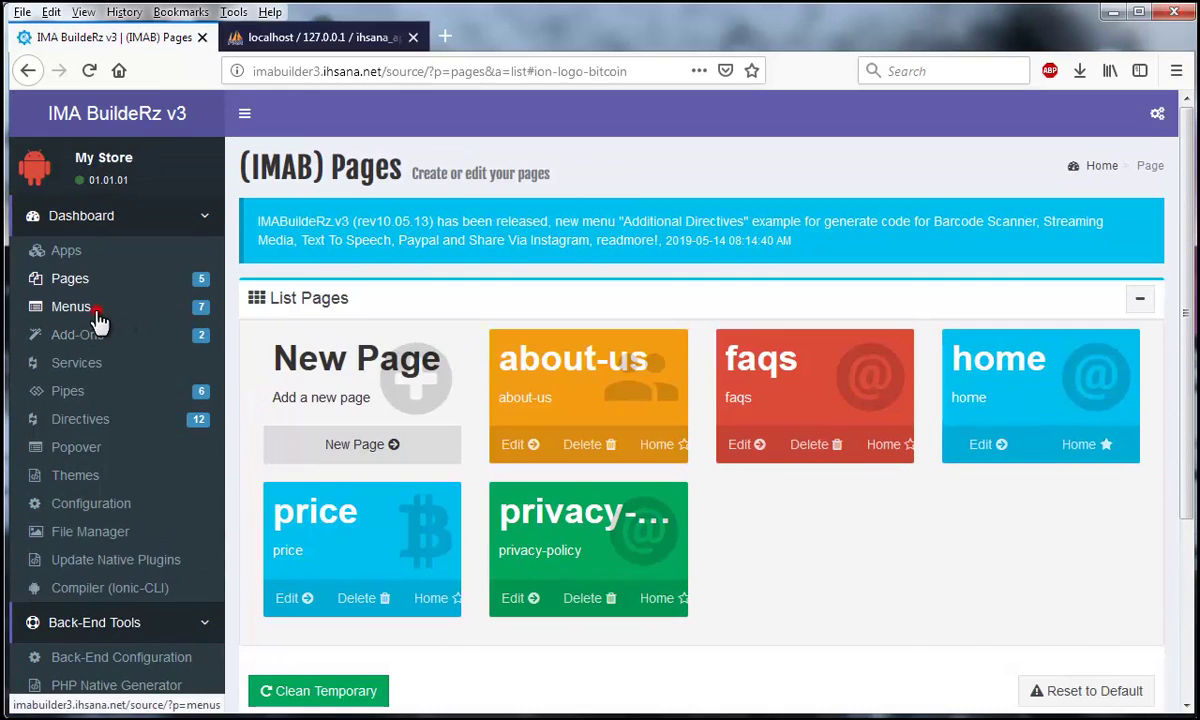
{"action": "left_click", "coordinate": [66, 310]}
{"action": "scroll", "coordinate": [595, 392], "scroll_direction": "down", "scroll_amount": 5}
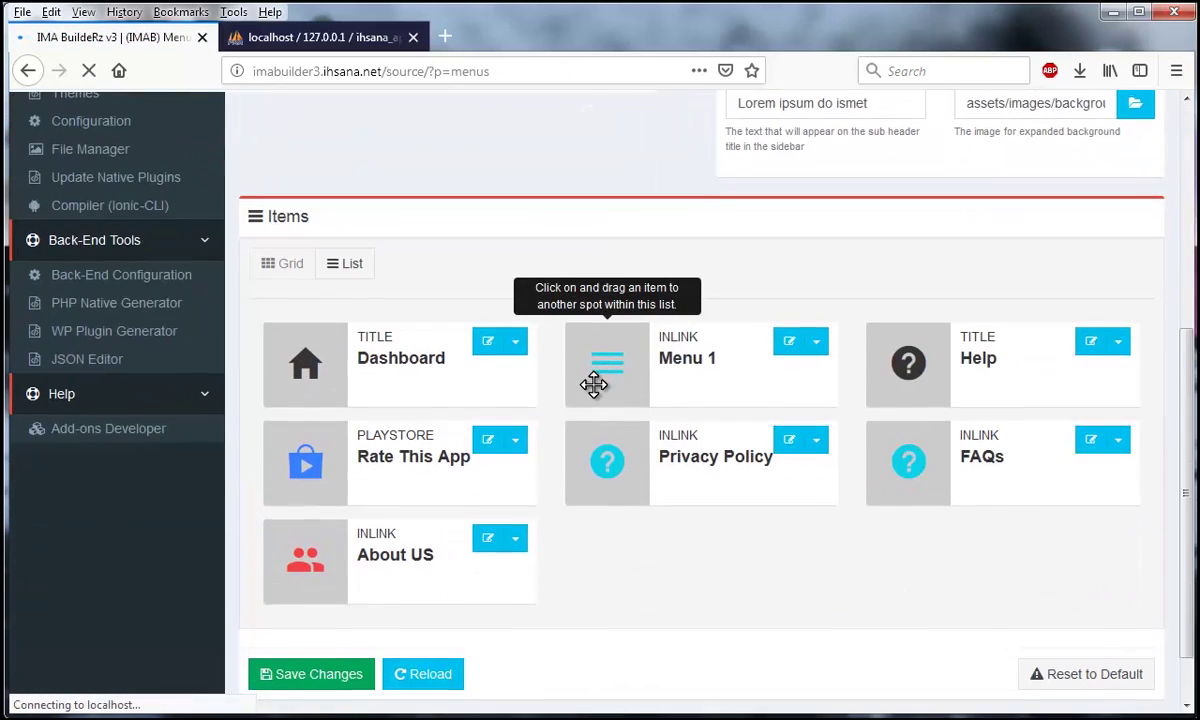
{"action": "left_click", "coordinate": [815, 274]}
{"action": "left_click", "coordinate": [760, 310]}
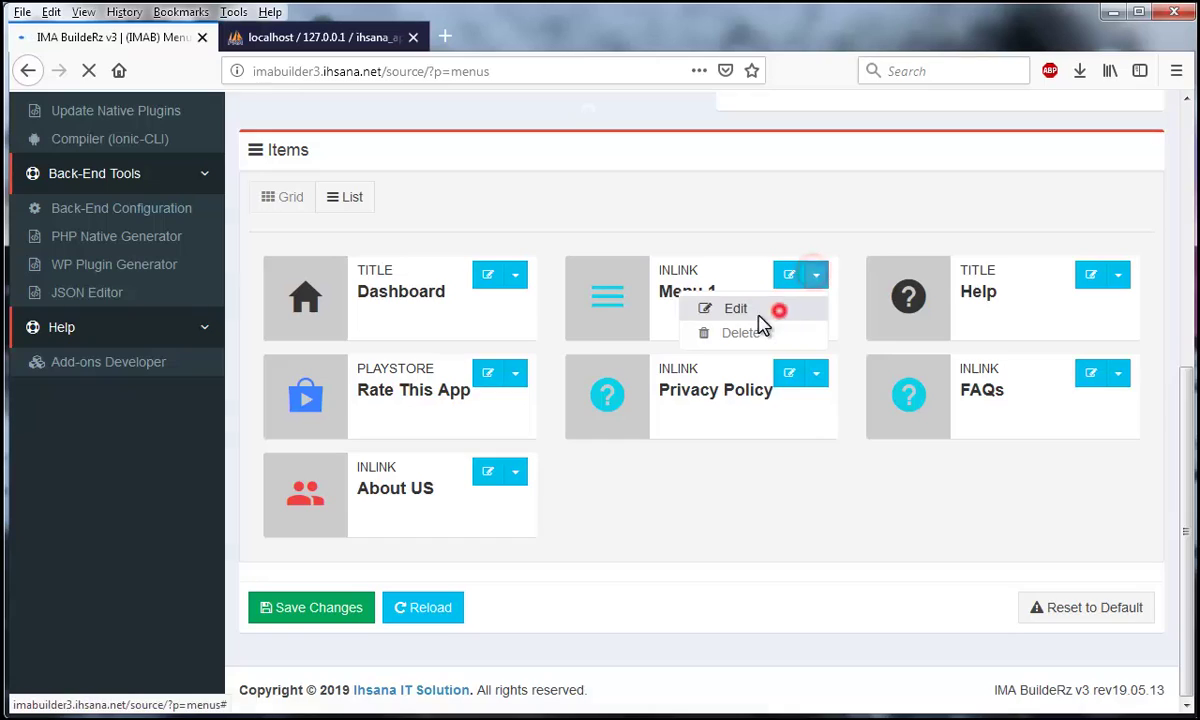
{"action": "left_click_drag", "start_coordinate": [444, 261], "coordinate": [205, 255]}
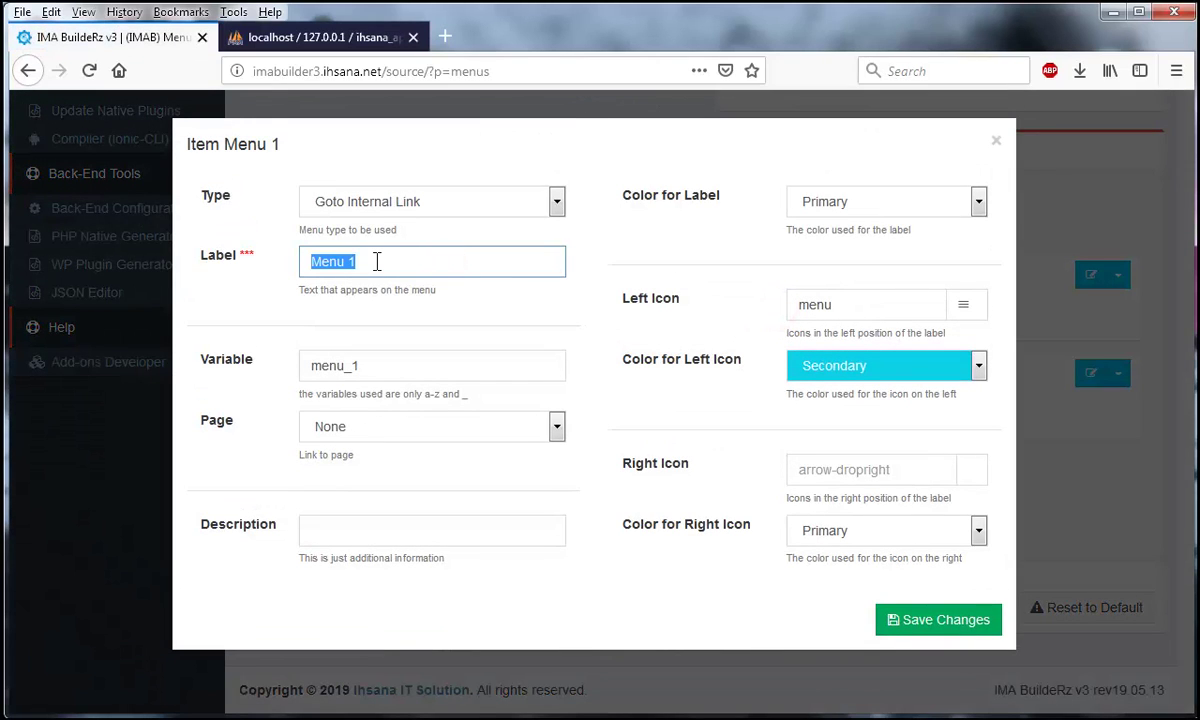
{"action": "type", "text": "Price"}
Step: Keep the menu item's type as Goto Internal Link and link it to the Price (price) page
{"action": "left_click", "coordinate": [453, 200]}
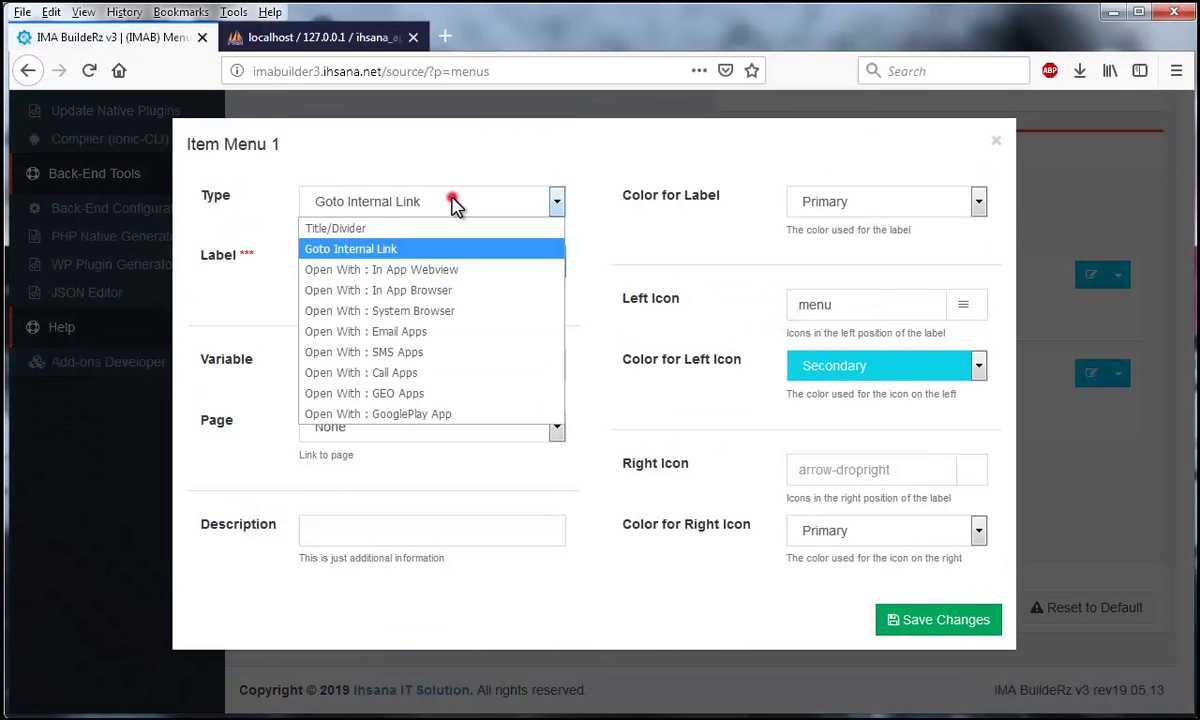
{"action": "left_click", "coordinate": [381, 252]}
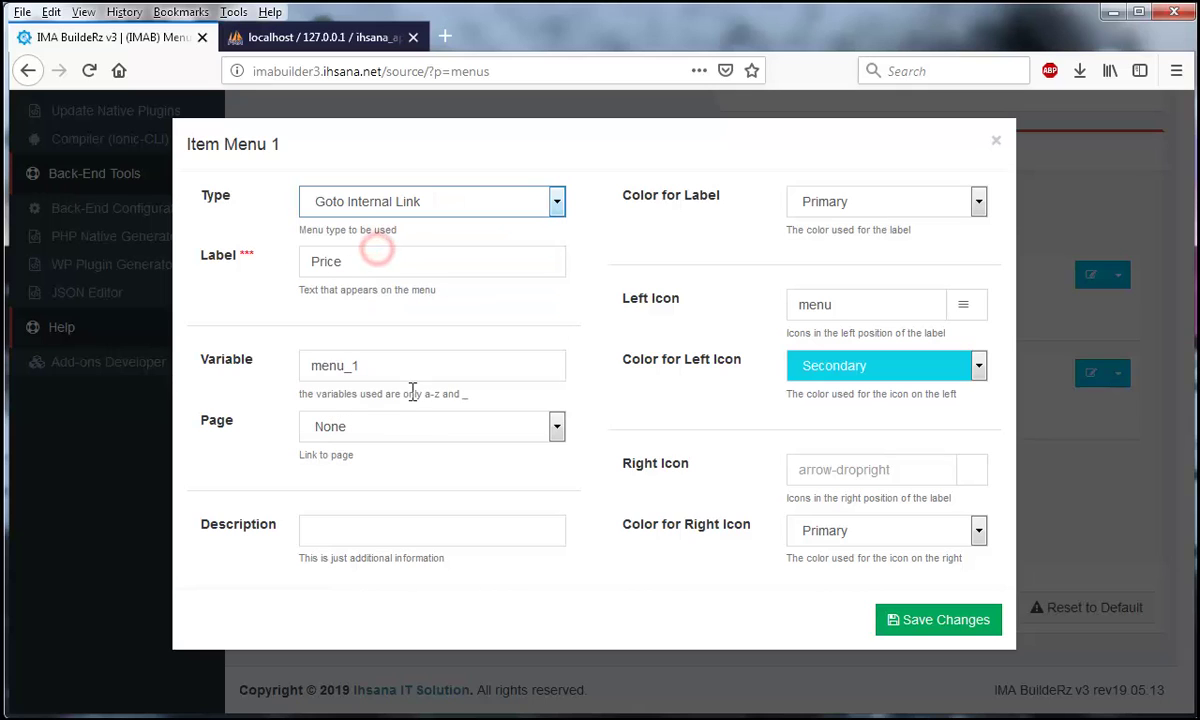
{"action": "left_click", "coordinate": [397, 430]}
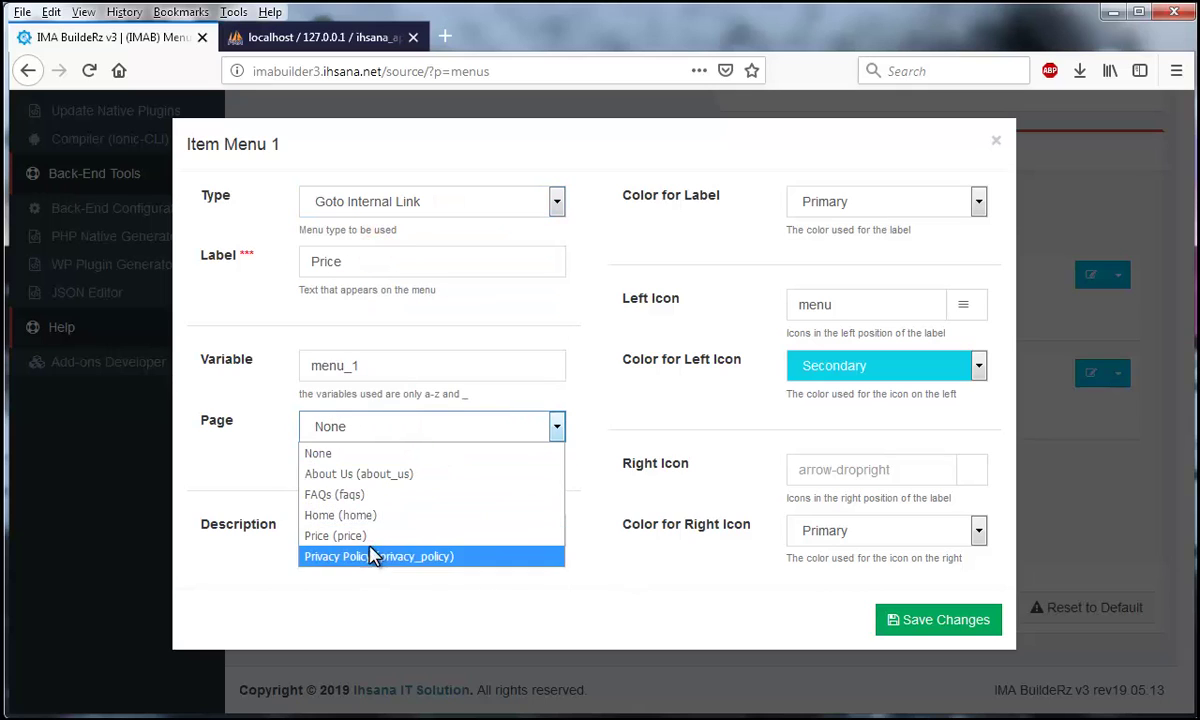
{"action": "left_click", "coordinate": [375, 535]}
Step: Give the Price menu item the bitcoin left icon by searching the Ionicons for "coin", and save the menu changes
{"action": "left_click", "coordinate": [961, 308]}
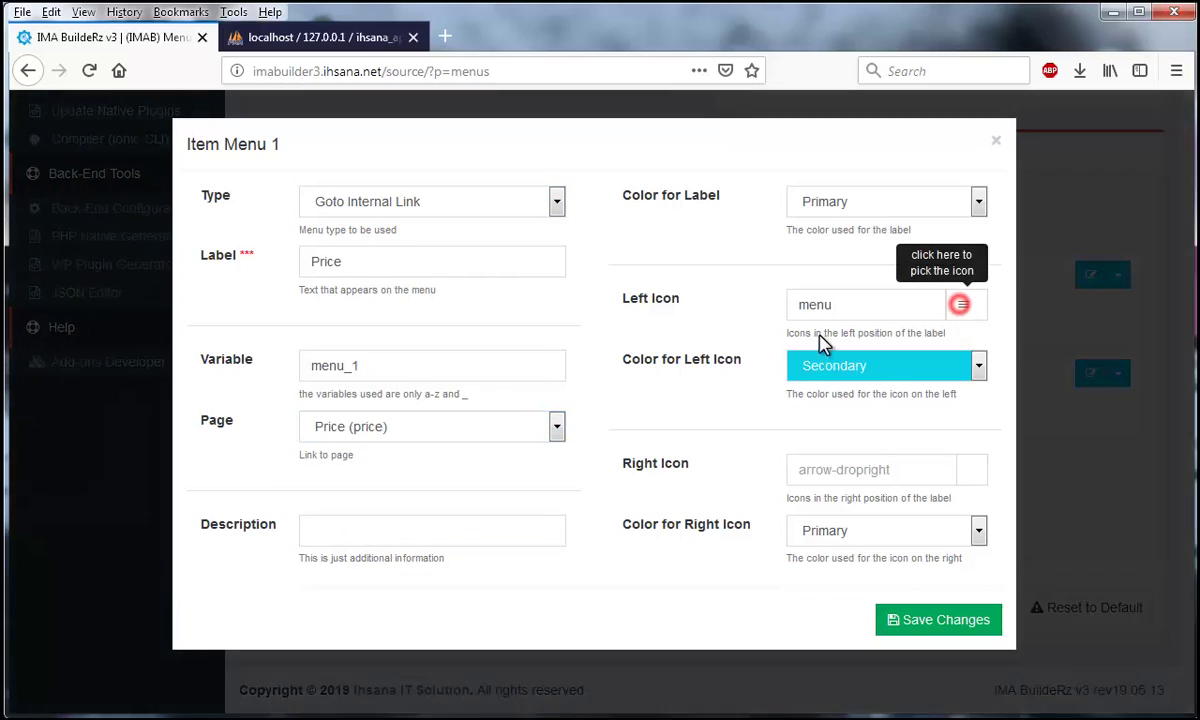
{"action": "left_click", "coordinate": [476, 194]}
{"action": "type", "text": "coin"}
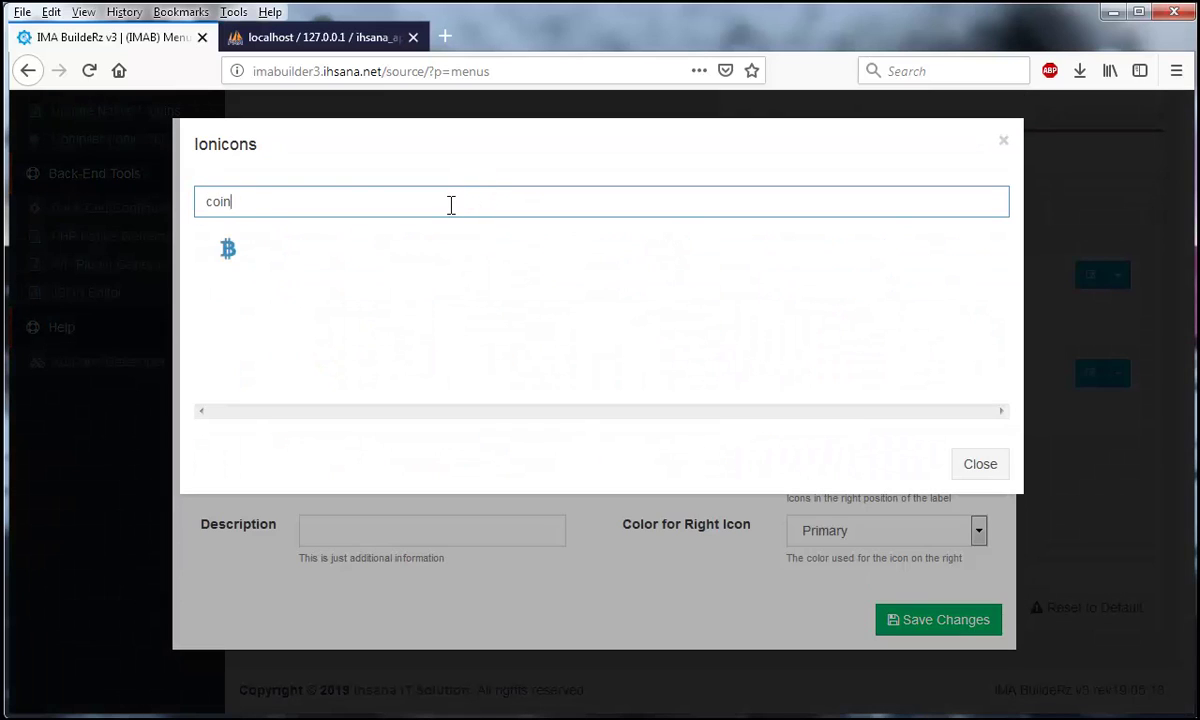
{"action": "left_click", "coordinate": [228, 250]}
{"action": "left_click", "coordinate": [936, 622]}
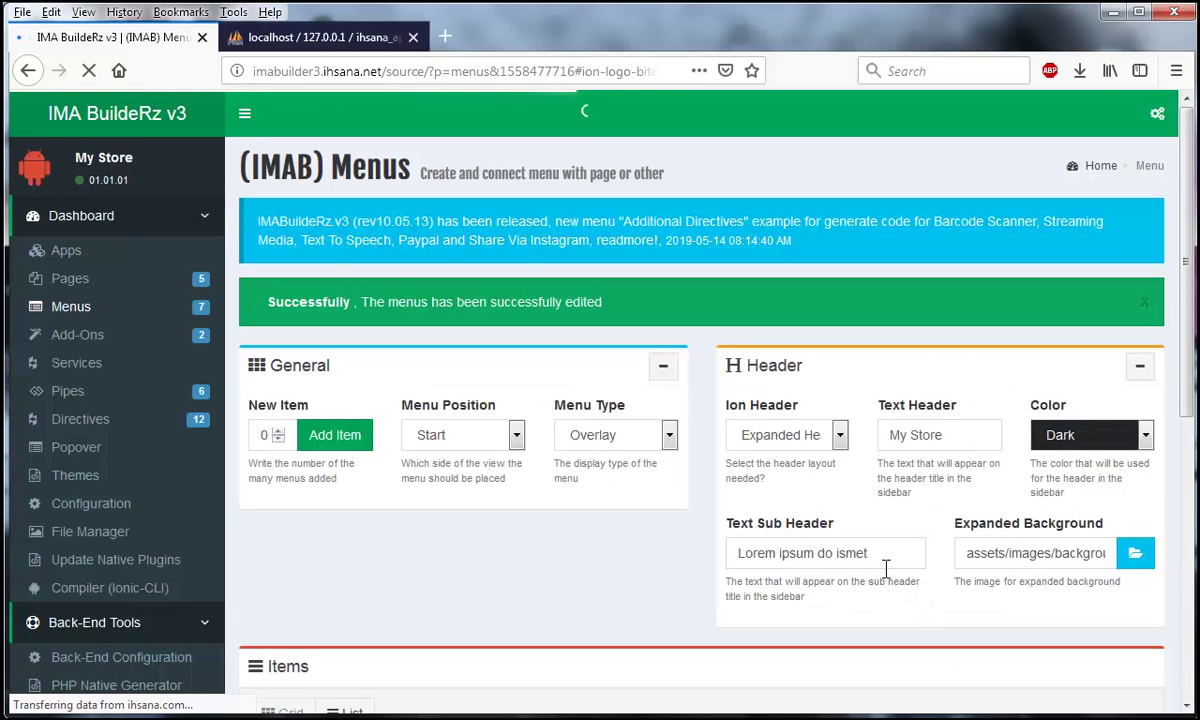
{"action": "scroll", "coordinate": [515, 420], "scroll_direction": "down", "scroll_amount": 5}
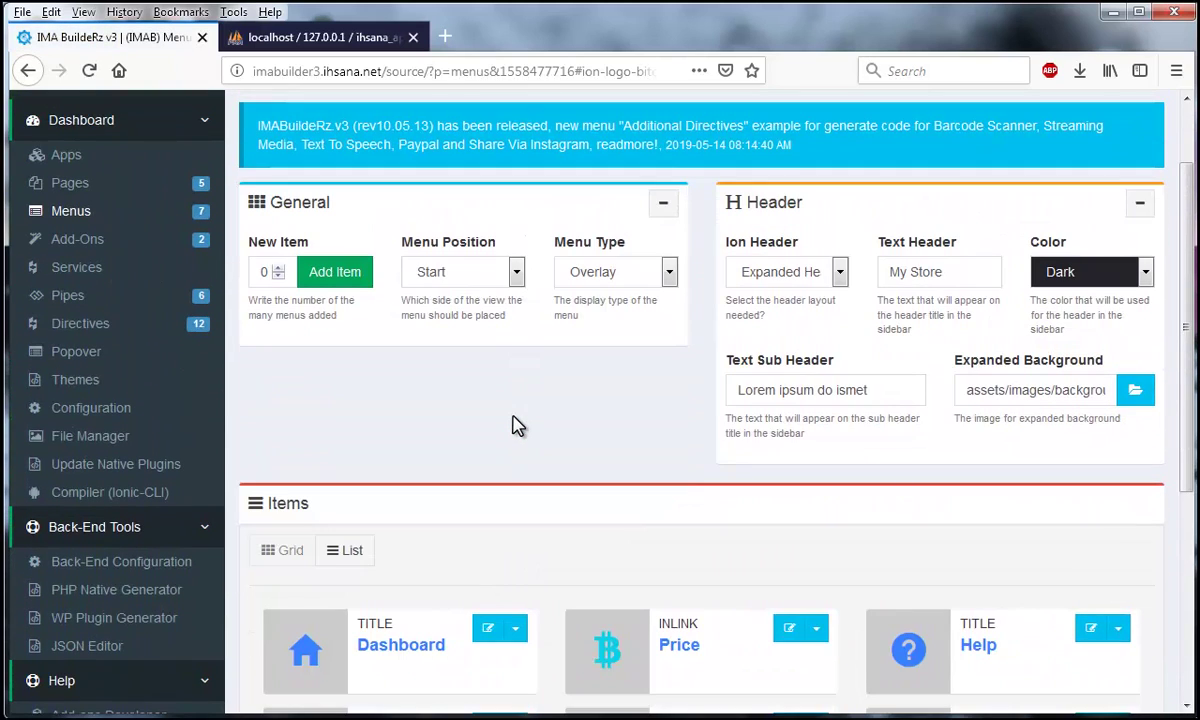
{"action": "left_click", "coordinate": [390, 408]}
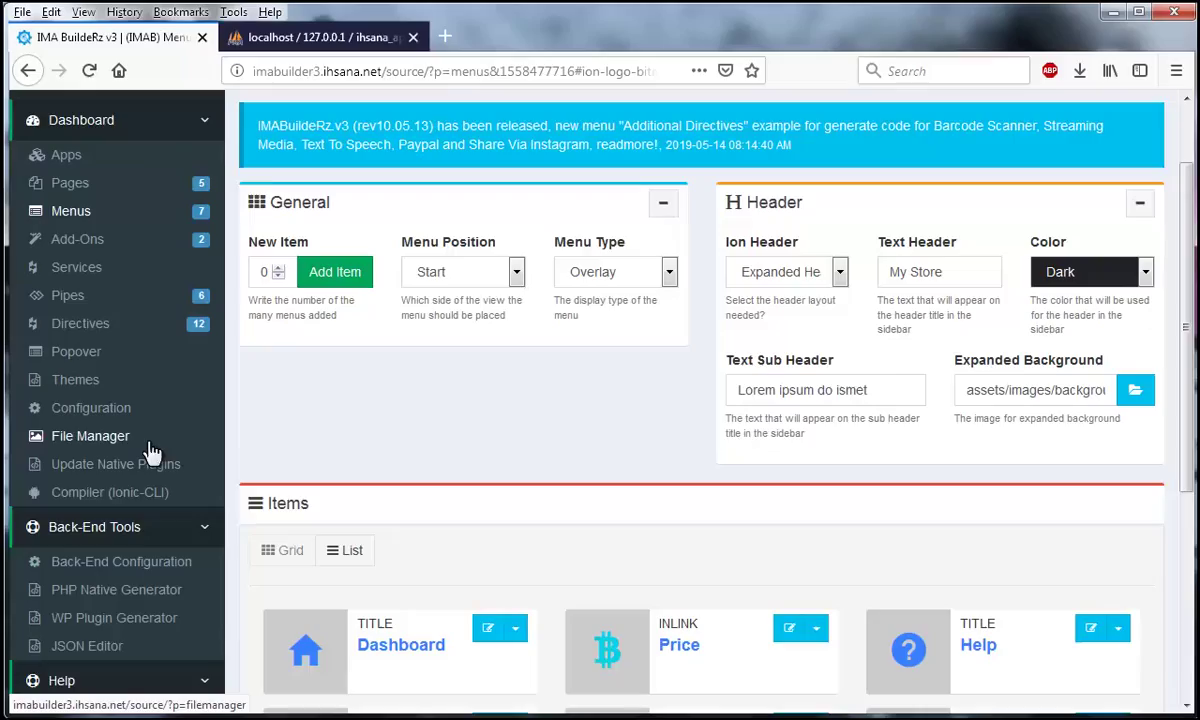
{"action": "scroll", "coordinate": [270, 430], "scroll_direction": "up", "scroll_amount": 2}
{"action": "scroll", "coordinate": [270, 428], "scroll_direction": "down", "scroll_amount": 5}
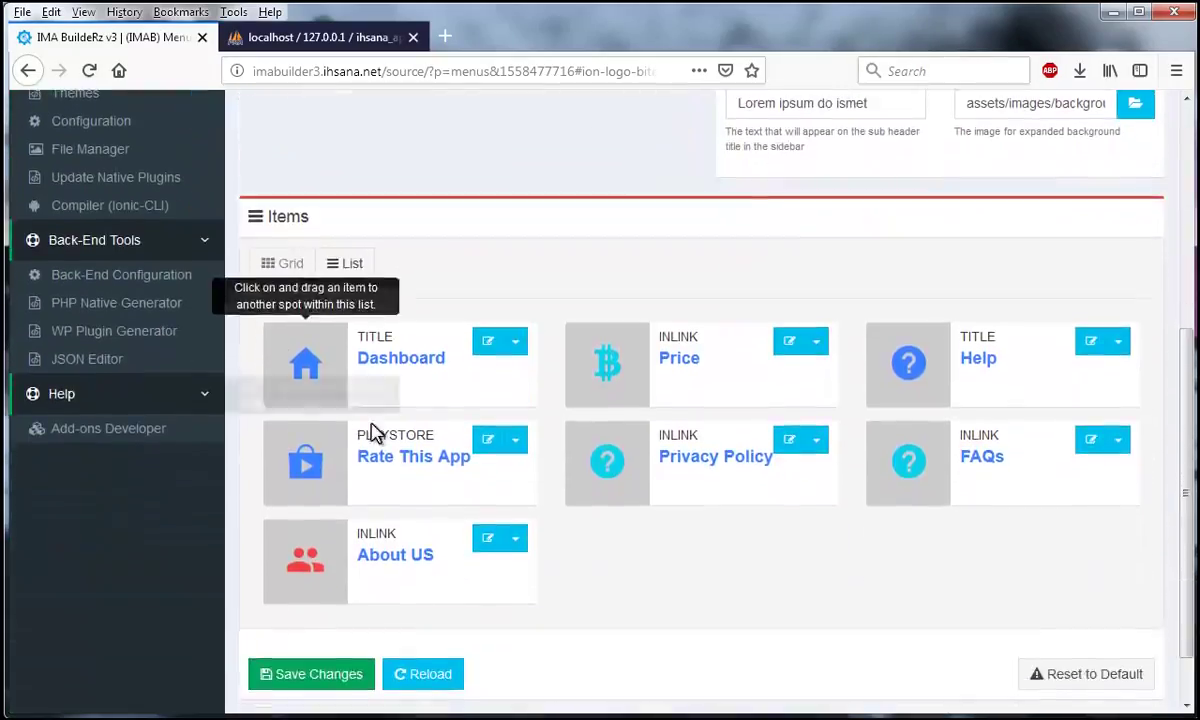
{"action": "scroll", "coordinate": [327, 423], "scroll_direction": "up", "scroll_amount": 2}
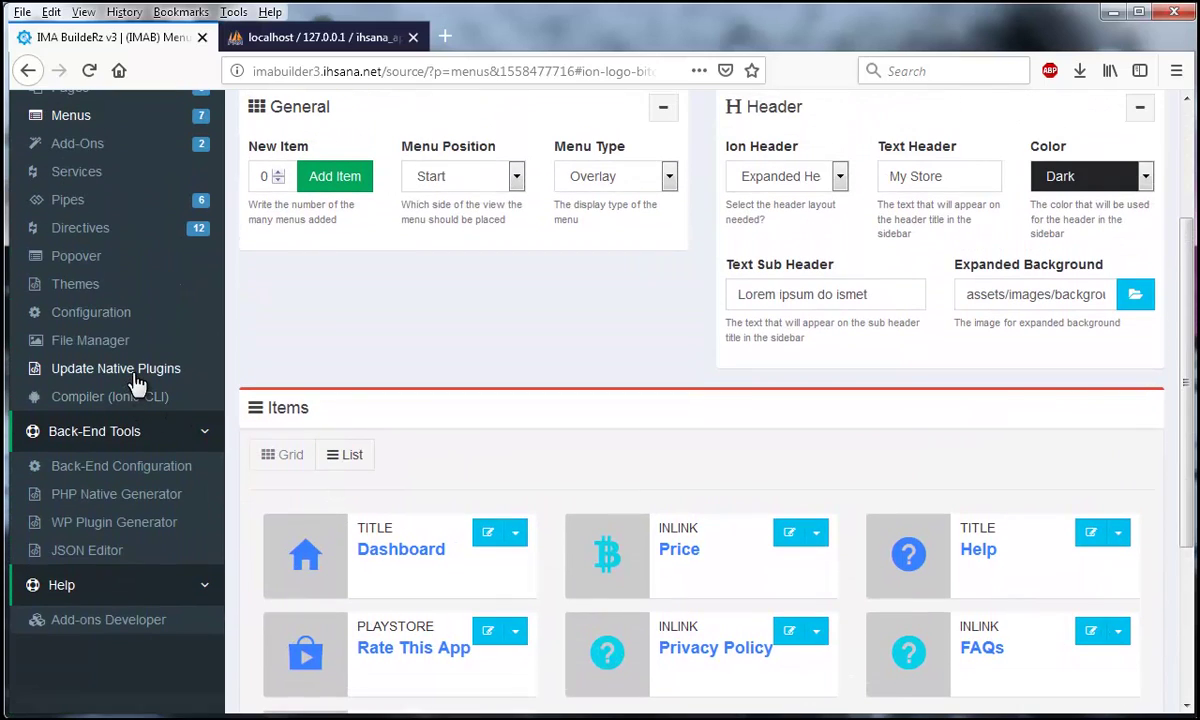
{"action": "scroll", "coordinate": [145, 420], "scroll_direction": "up", "scroll_amount": 2}
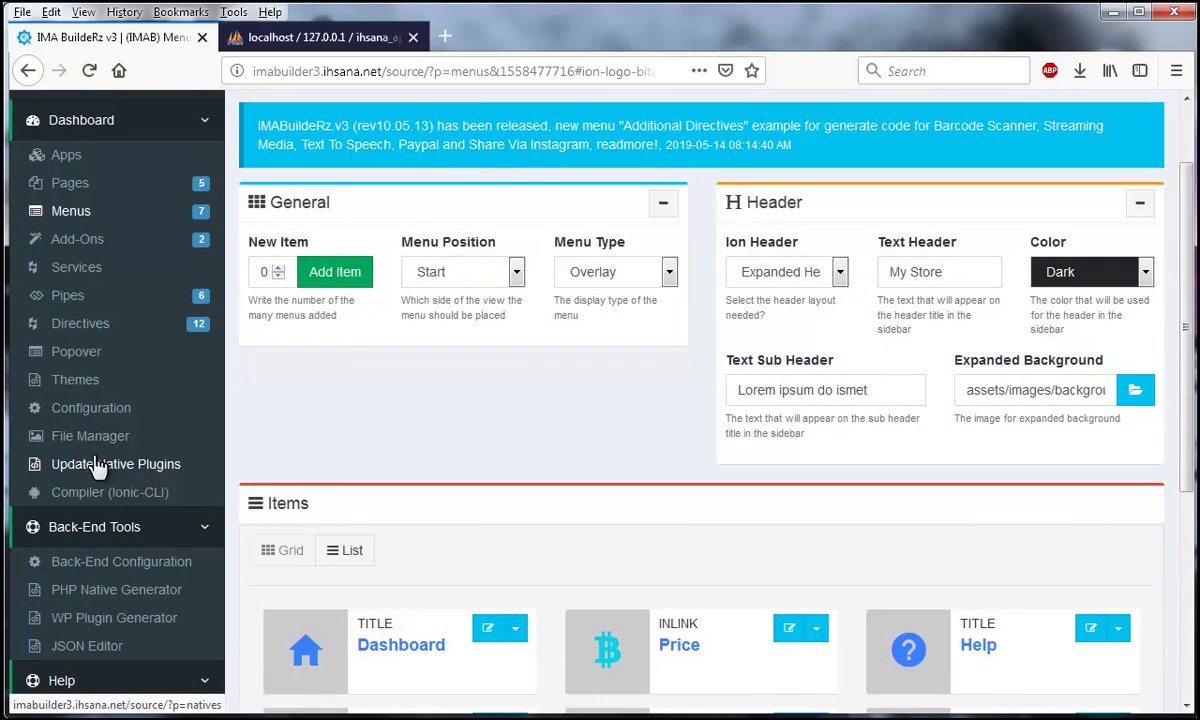
Step: Copy the cd command for the my-store project folder from the Update Native Plugins instructions
{"action": "left_click", "coordinate": [150, 465]}
{"action": "scroll", "coordinate": [485, 385], "scroll_direction": "down", "scroll_amount": 5}
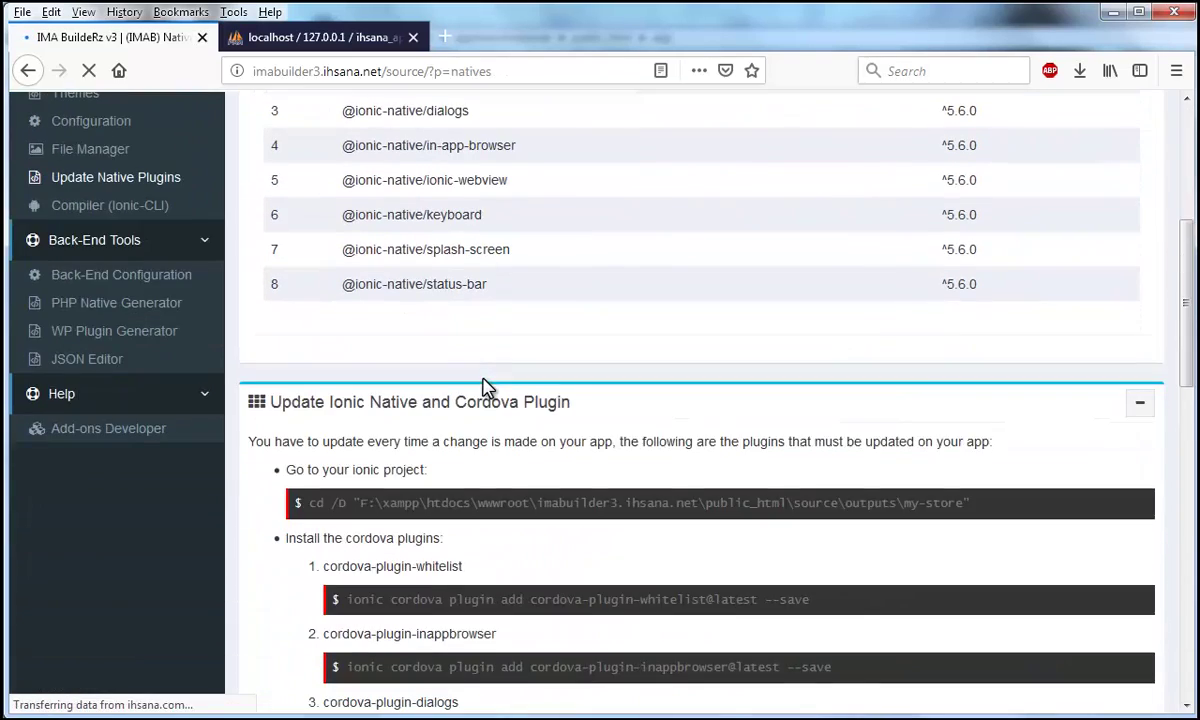
{"action": "scroll", "coordinate": [485, 388], "scroll_direction": "down", "scroll_amount": 2}
{"action": "scroll", "coordinate": [485, 388], "scroll_direction": "up", "scroll_amount": 2}
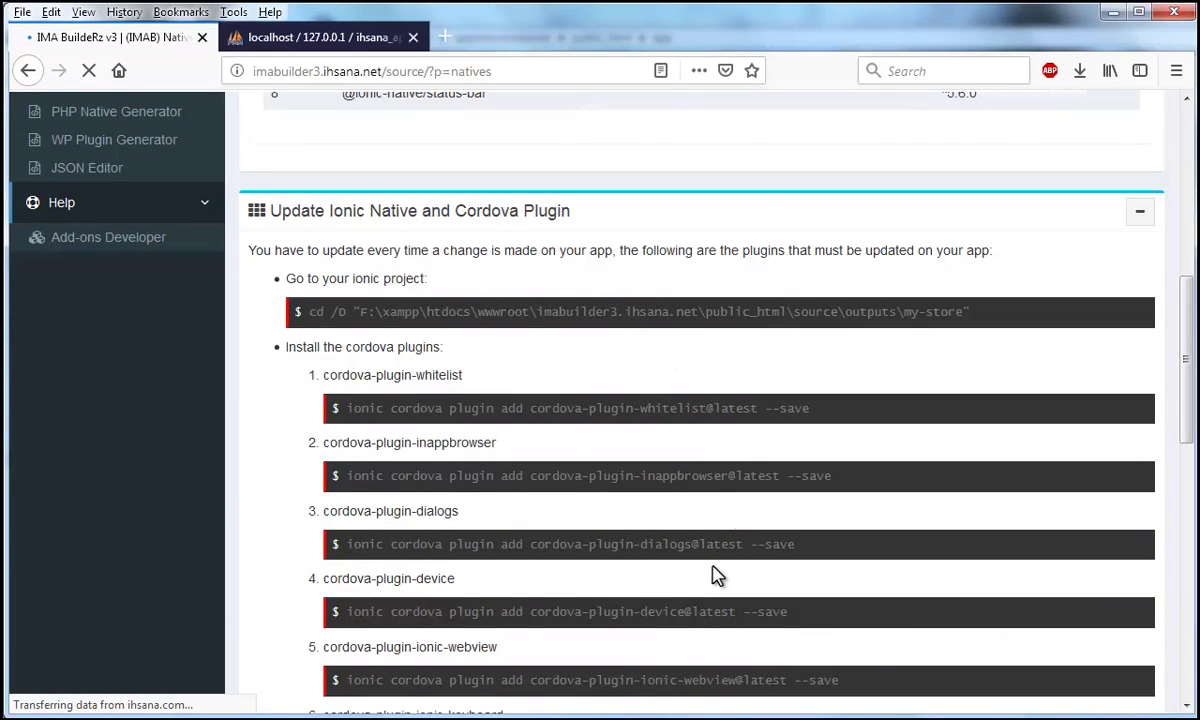
{"action": "left_click_drag", "start_coordinate": [972, 313], "coordinate": [305, 330]}
{"action": "right_click", "coordinate": [382, 318]}
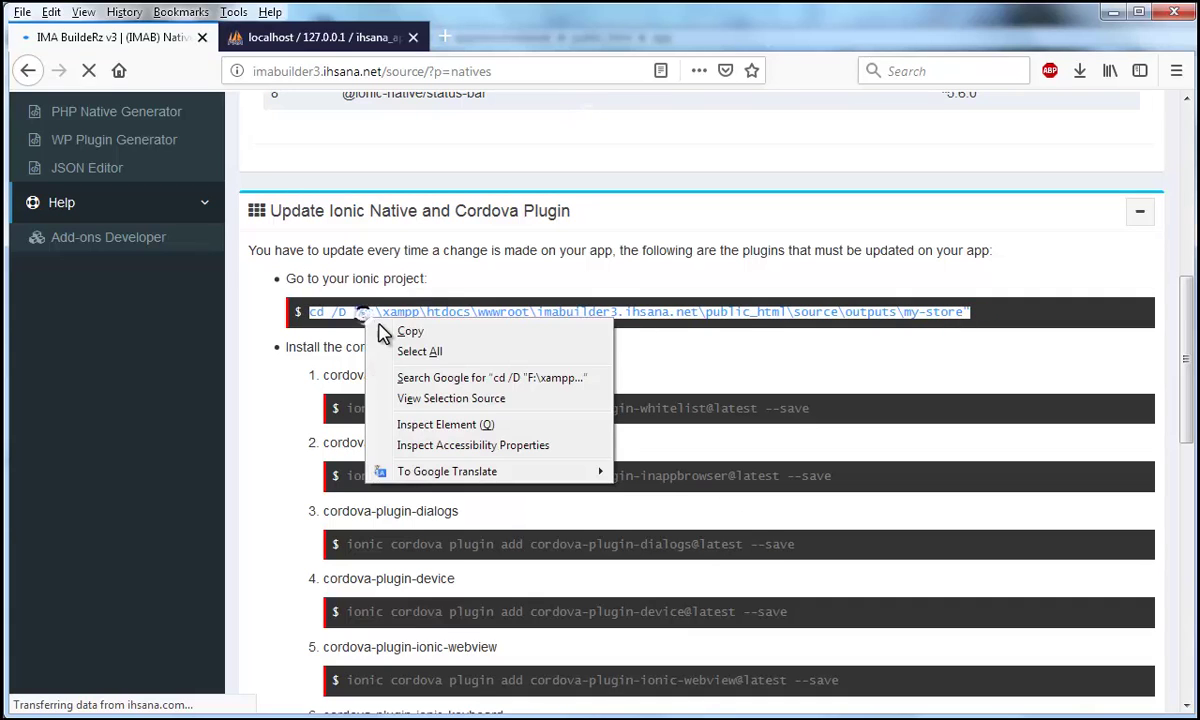
{"action": "left_click", "coordinate": [388, 324]}
{"action": "left_click", "coordinate": [533, 385]}
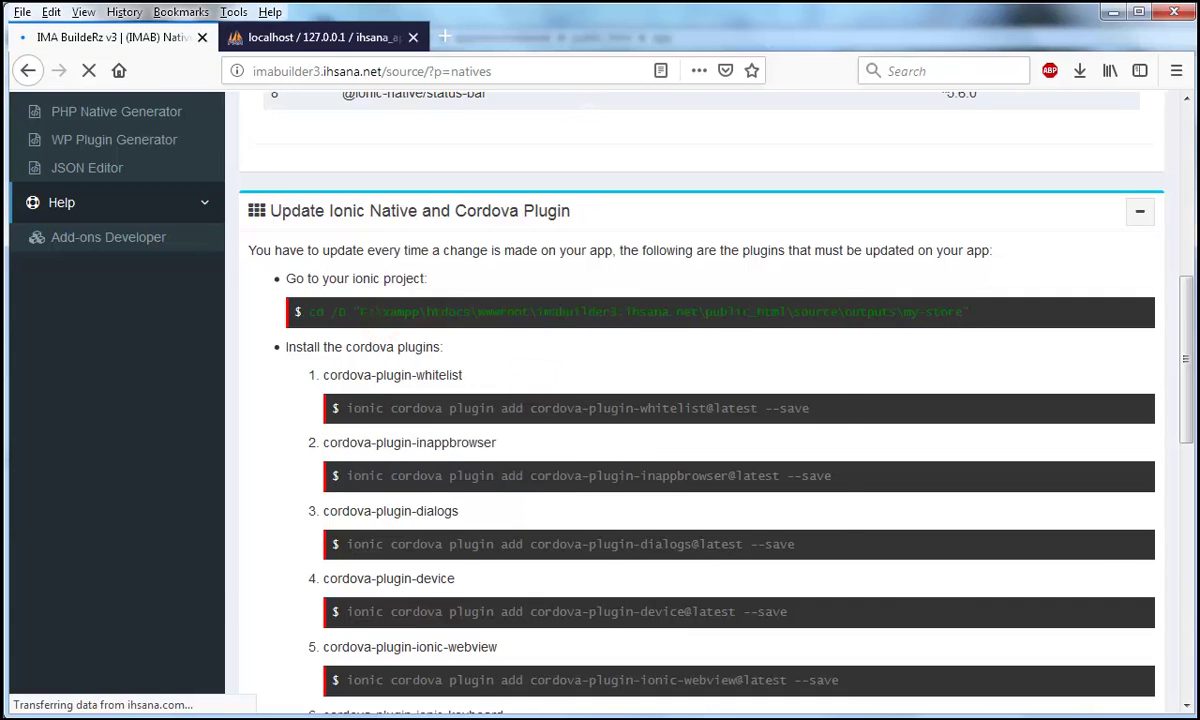
Step: Switch to the Node.js command prompt, change to the my-store folder with the copied cd command, and run "../update.cmd"
{"action": "key", "text": "alt+Tab"}
{"action": "right_click", "coordinate": [560, 440]}
{"action": "left_click", "coordinate": [670, 493]}
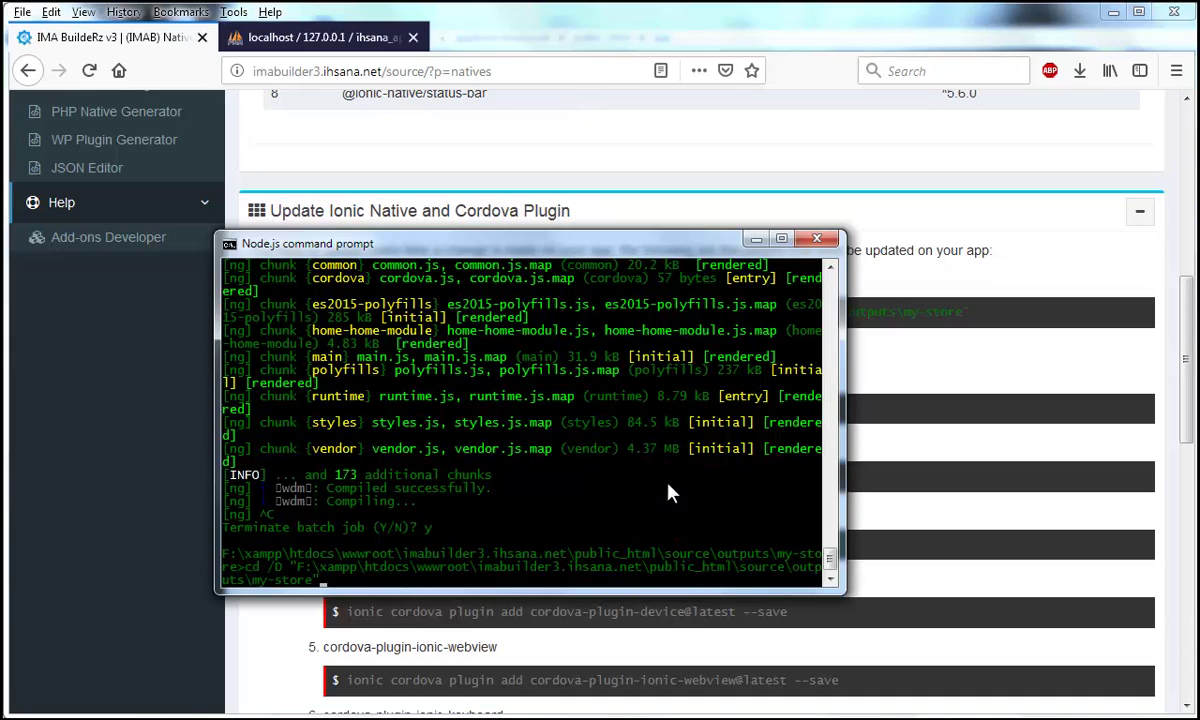
{"action": "key", "text": "Return"}
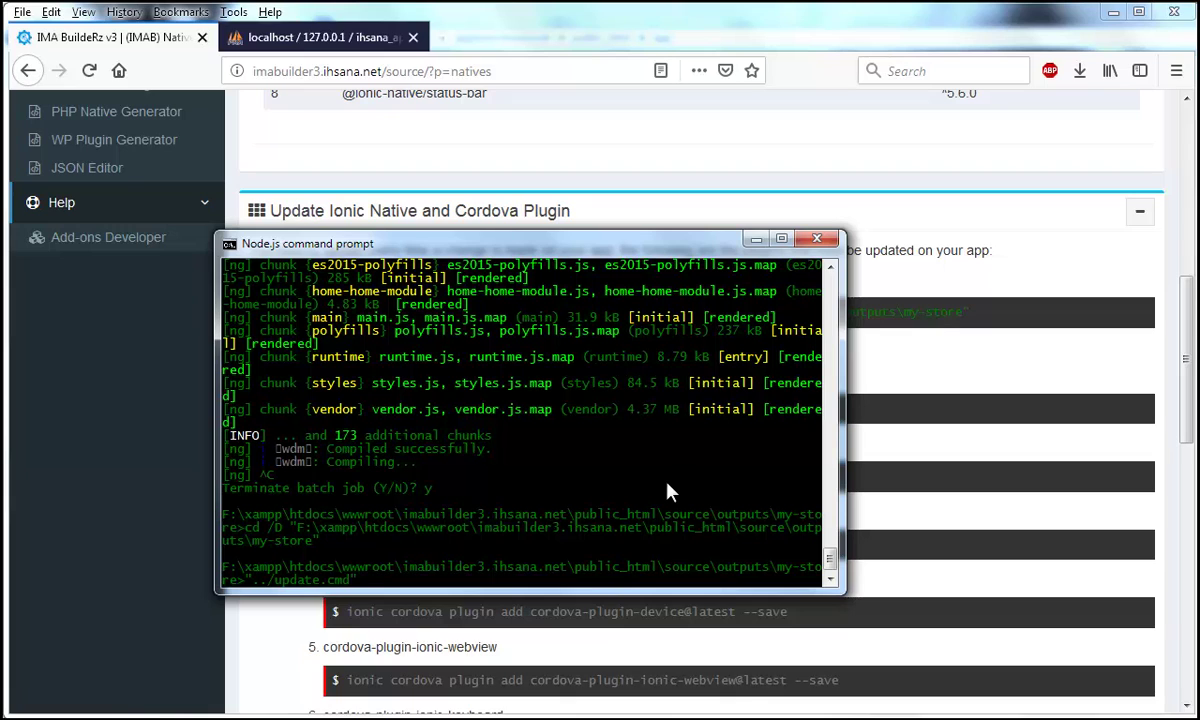
{"action": "key", "text": "Return"}
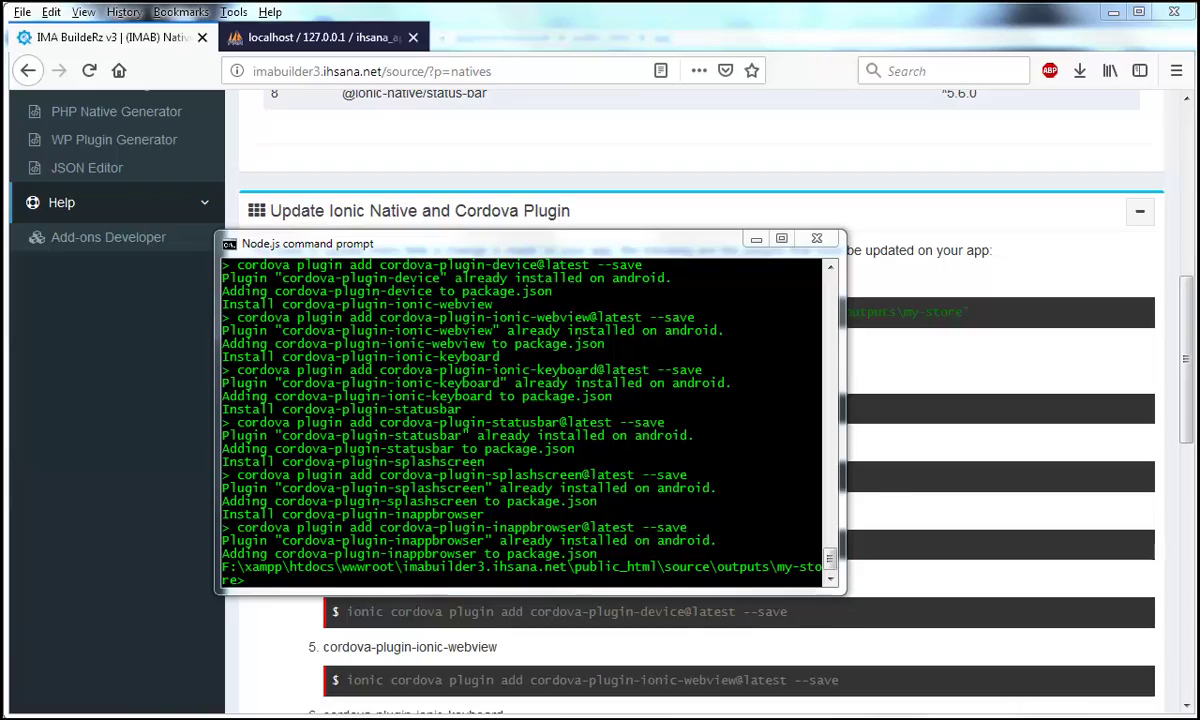
Step: Serve the app with "ionic serve --devapp", close the localhost:8100 browser page, and dismiss the phone's Bluetooth prompt
{"action": "left_click", "coordinate": [673, 536]}
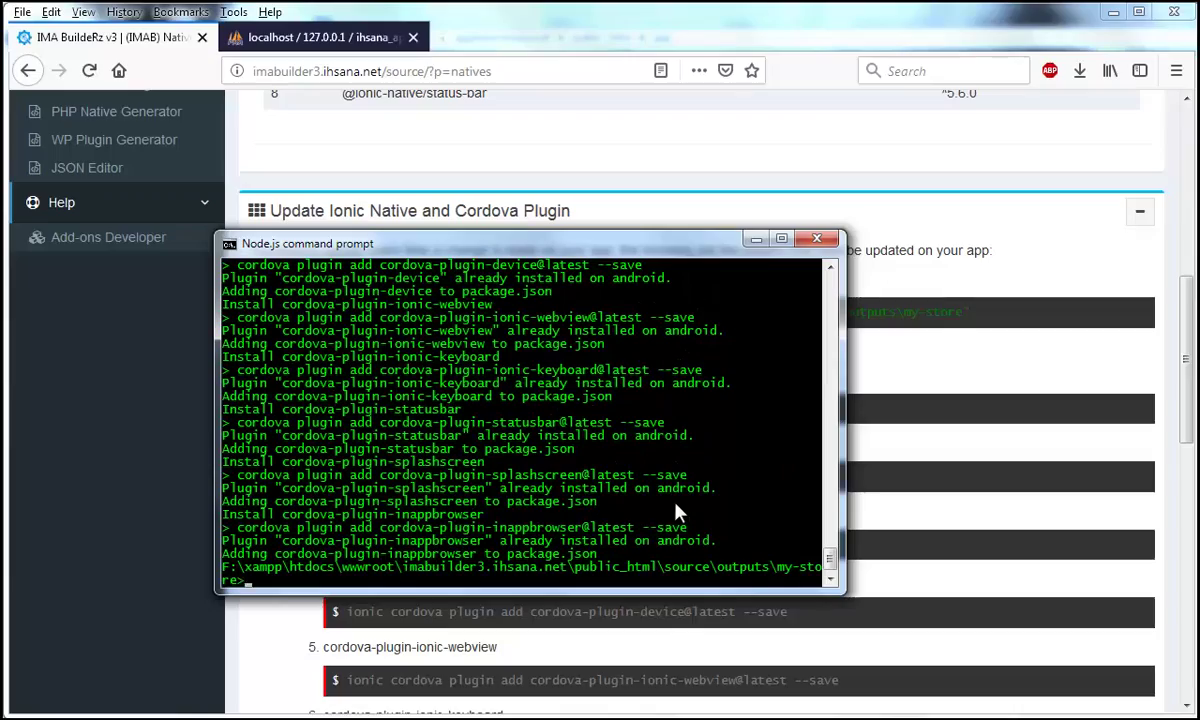
{"action": "type", "text": "ionic serve --devapp"}
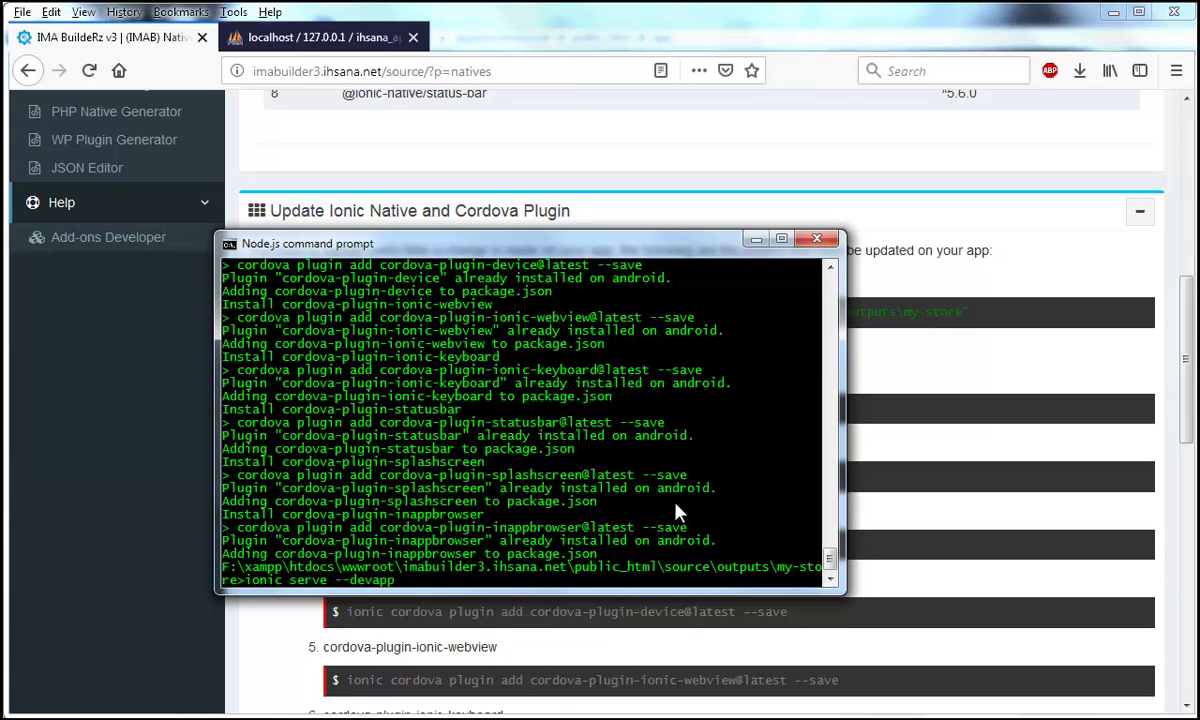
{"action": "key", "text": "Return"}
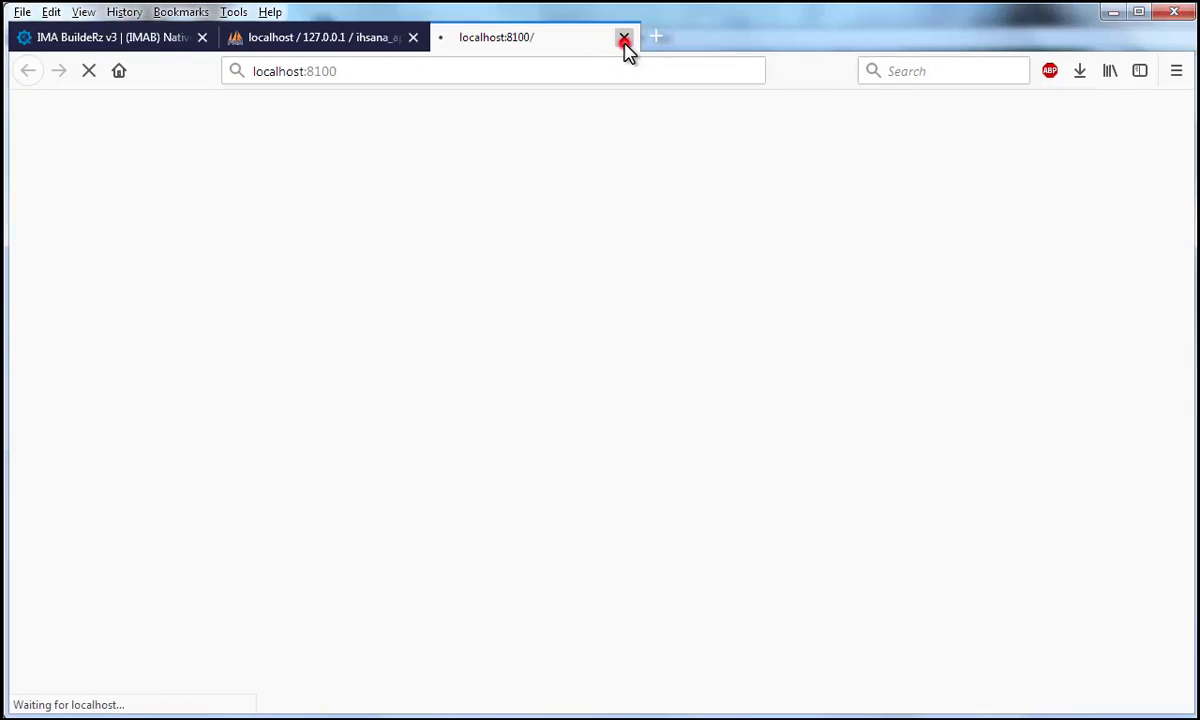
{"action": "left_click", "coordinate": [624, 40]}
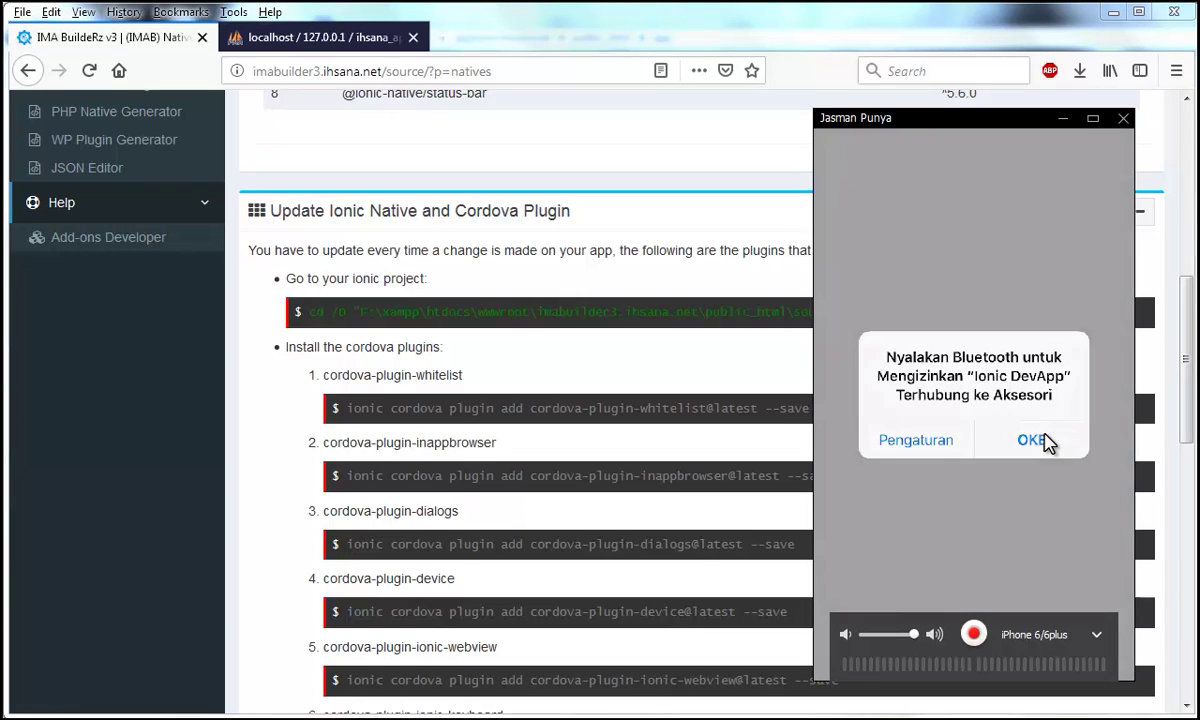
{"action": "left_click", "coordinate": [1040, 441]}
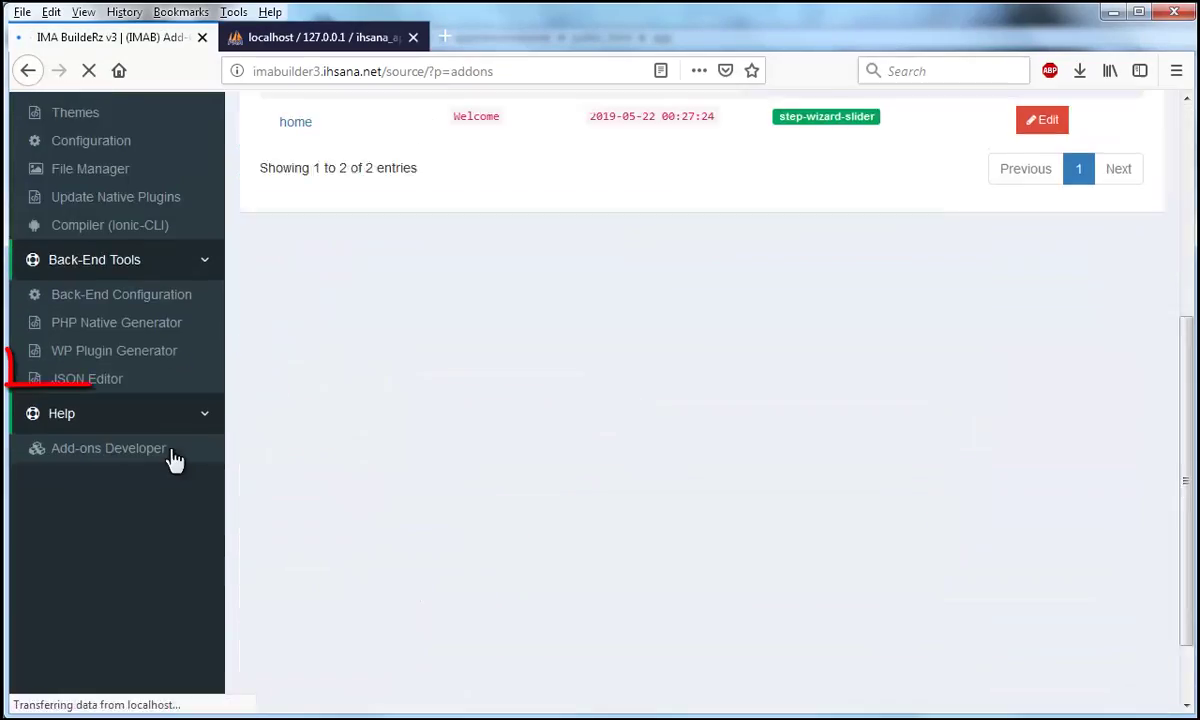
Step: In Back-End Configuration, name the new table price, with singular name Price and plural name Price
{"action": "scroll", "coordinate": [170, 440], "scroll_direction": "up", "scroll_amount": 1}
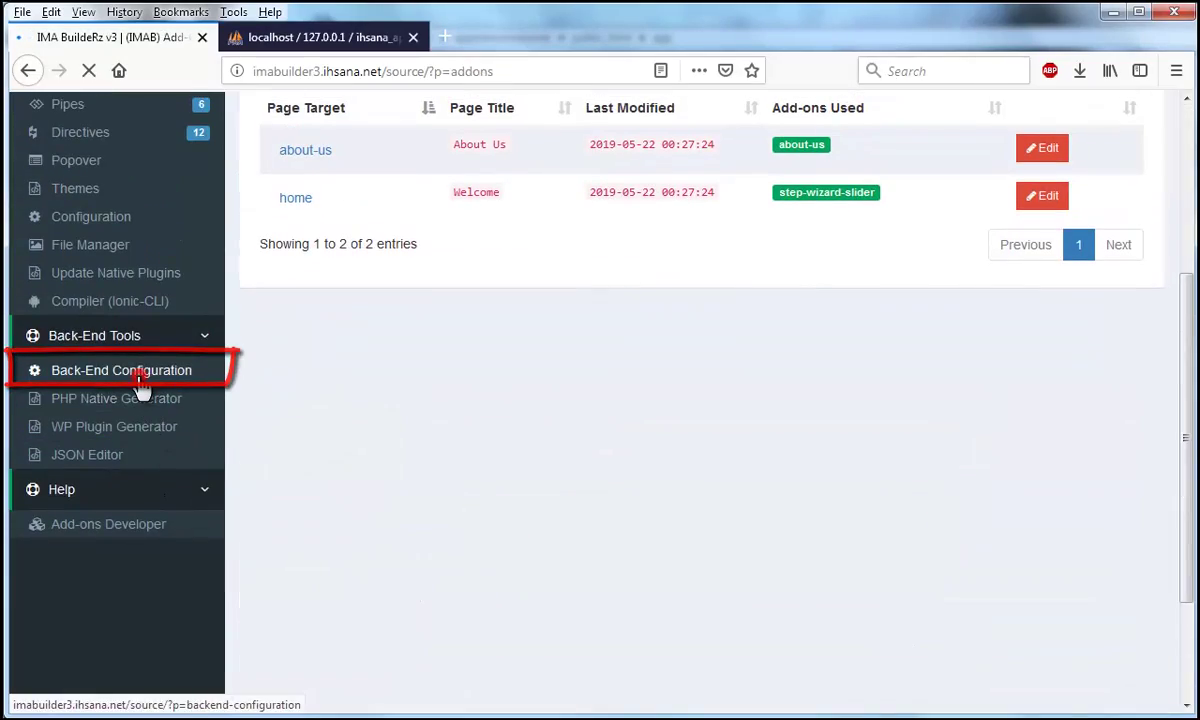
{"action": "left_click", "coordinate": [142, 385]}
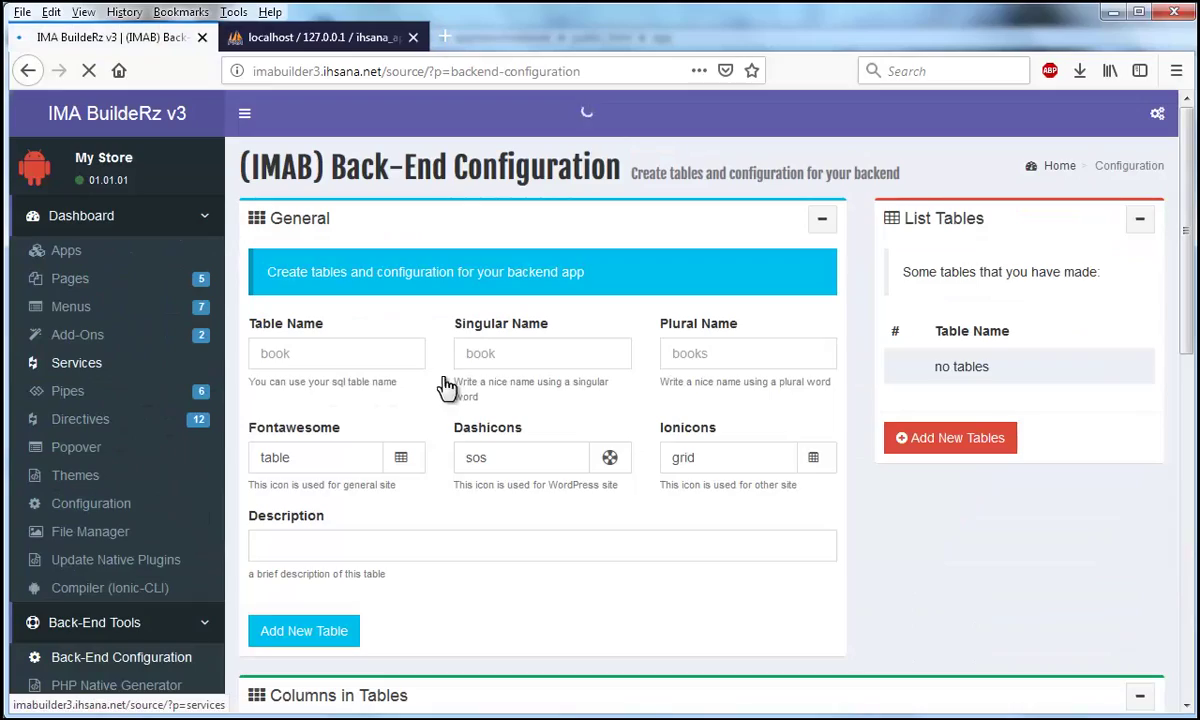
{"action": "left_click", "coordinate": [307, 353]}
{"action": "type", "text": "price"}
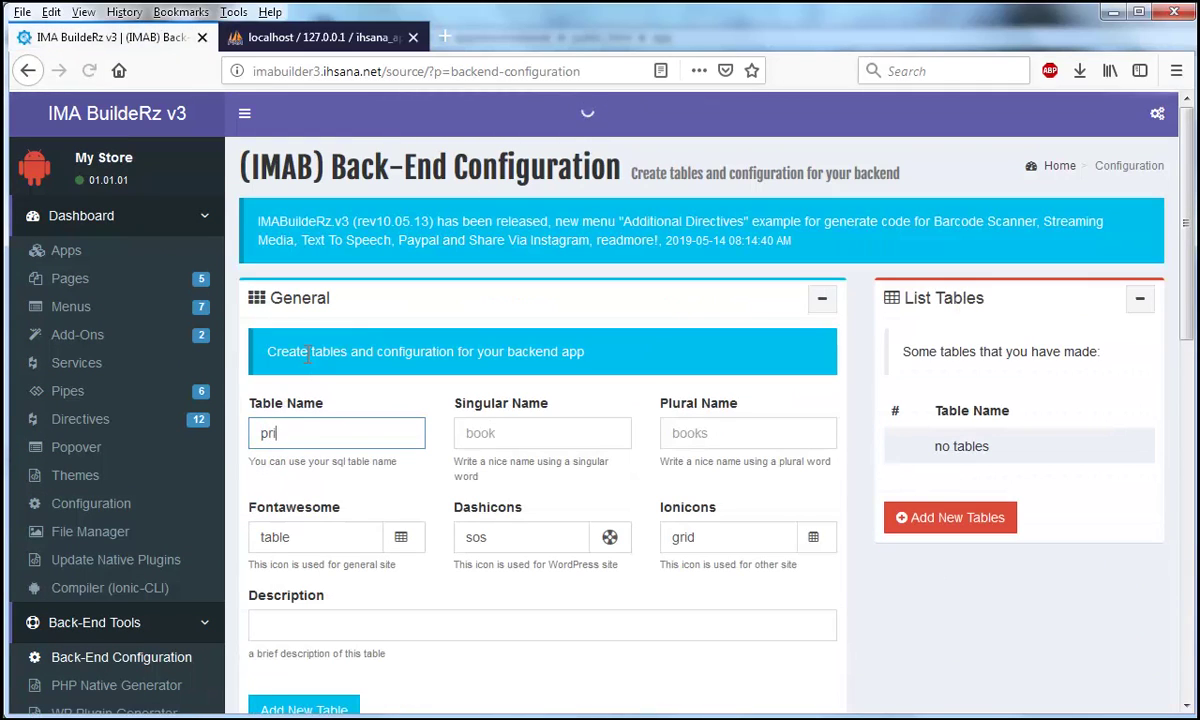
{"action": "left_click", "coordinate": [513, 437]}
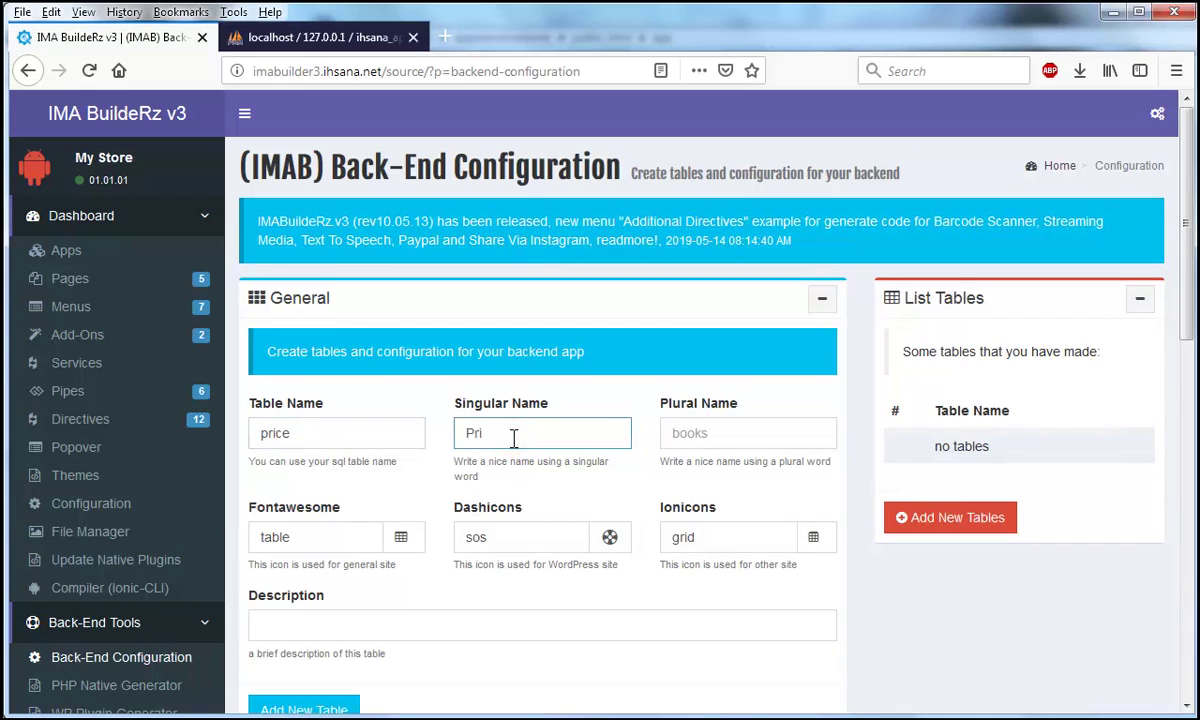
{"action": "left_click", "coordinate": [748, 435]}
{"action": "type", "text": "P"}
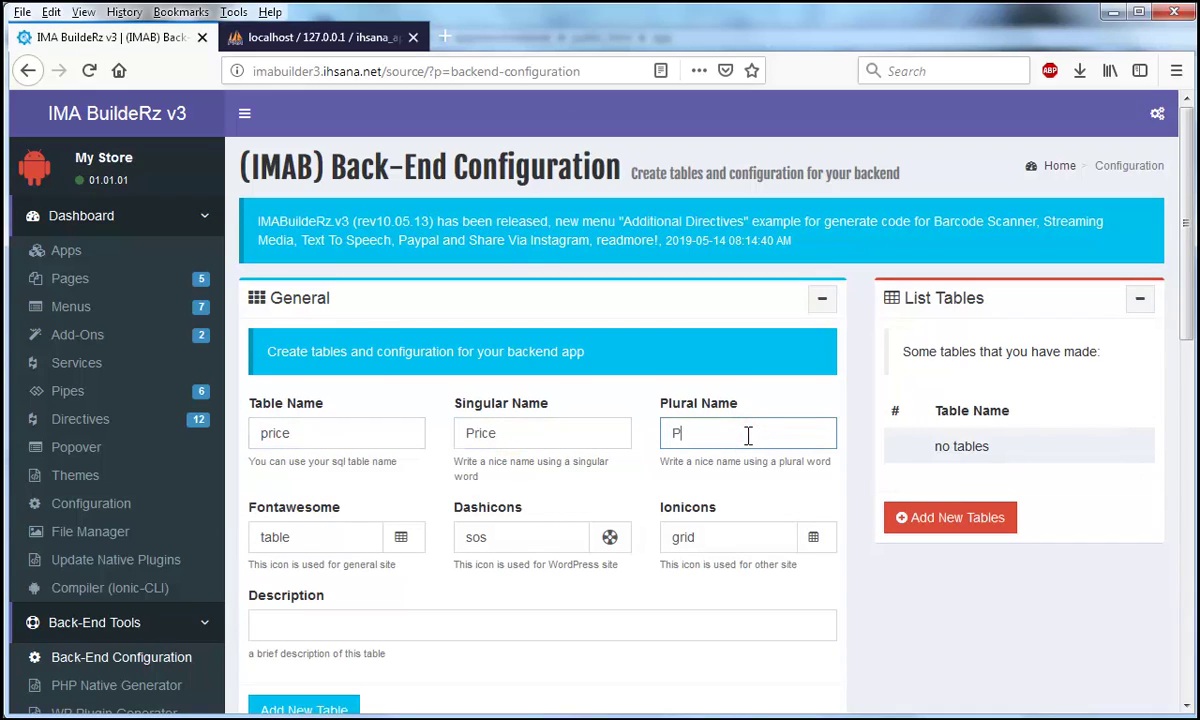
{"action": "type", "text": "rices"}
Step: Set the table's Fontawesome icon to bitcoin by searching the icons for "coin"
{"action": "left_click", "coordinate": [401, 540]}
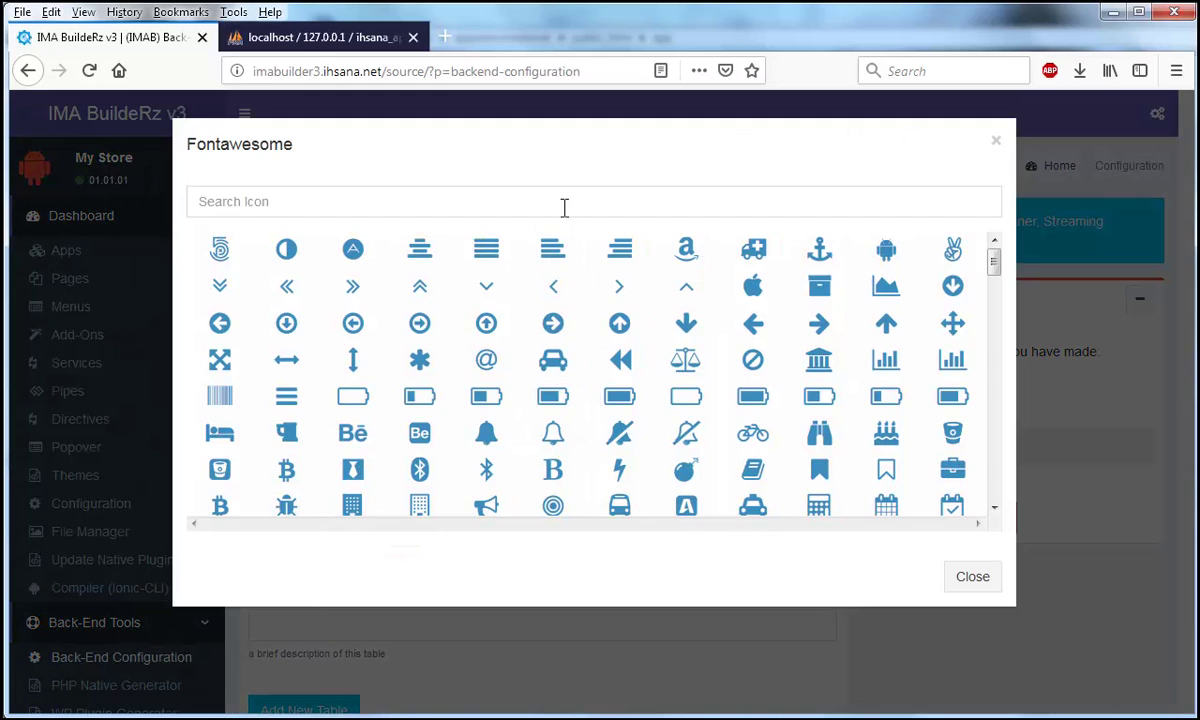
{"action": "left_click", "coordinate": [563, 203]}
{"action": "type", "text": "co"}
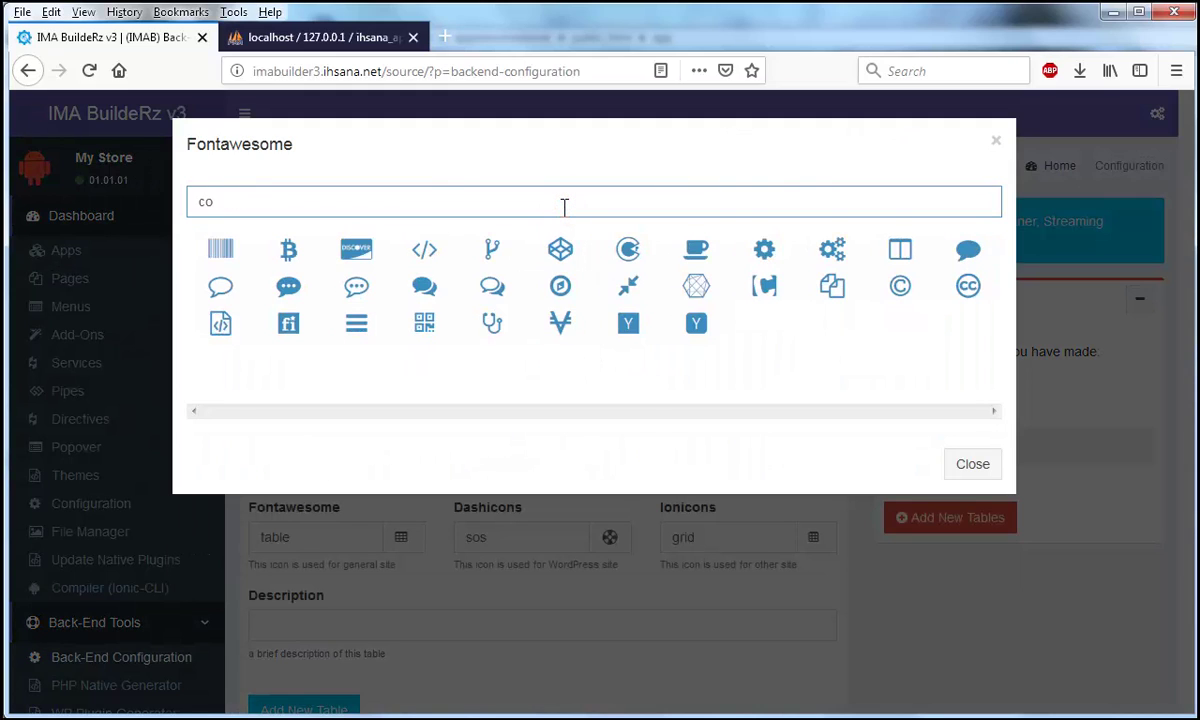
{"action": "type", "text": "inr"}
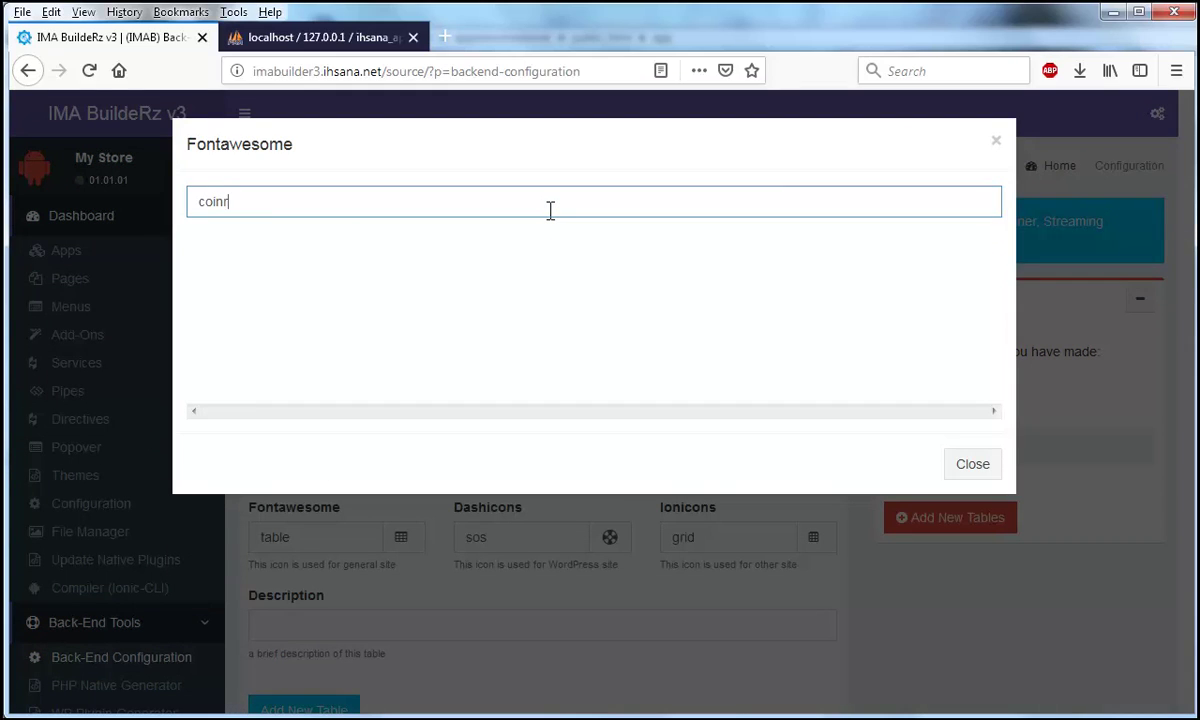
{"action": "type", "text": "t"}
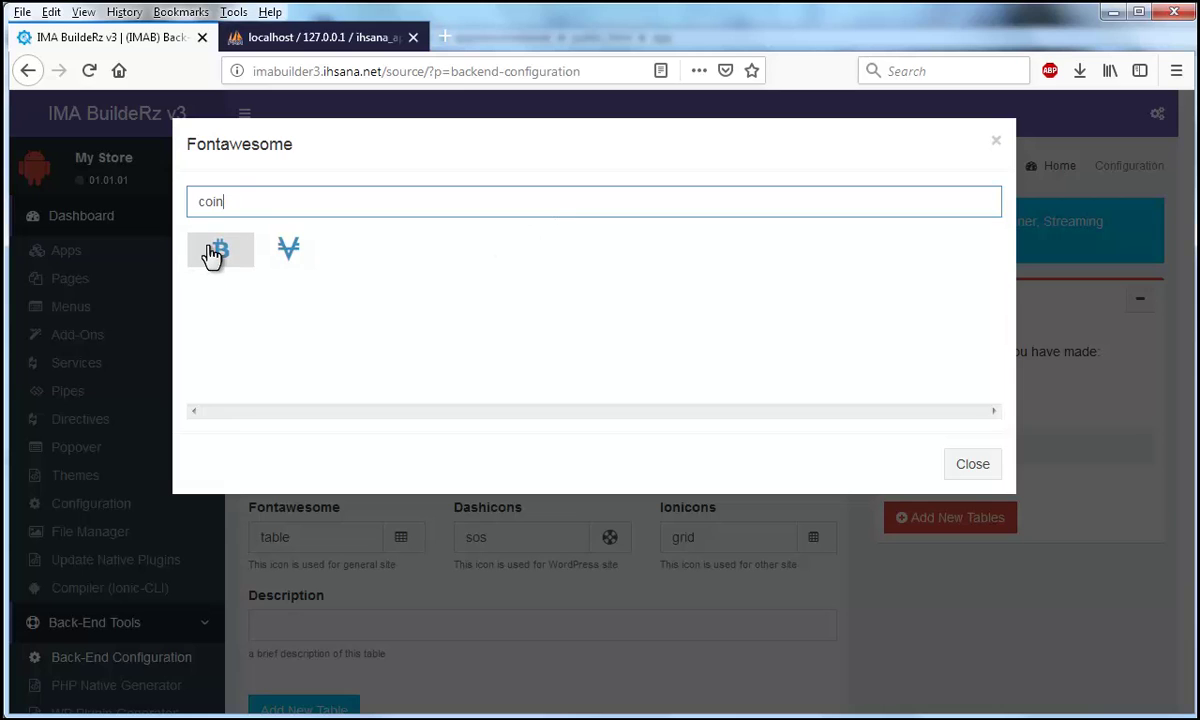
{"action": "left_click", "coordinate": [220, 250]}
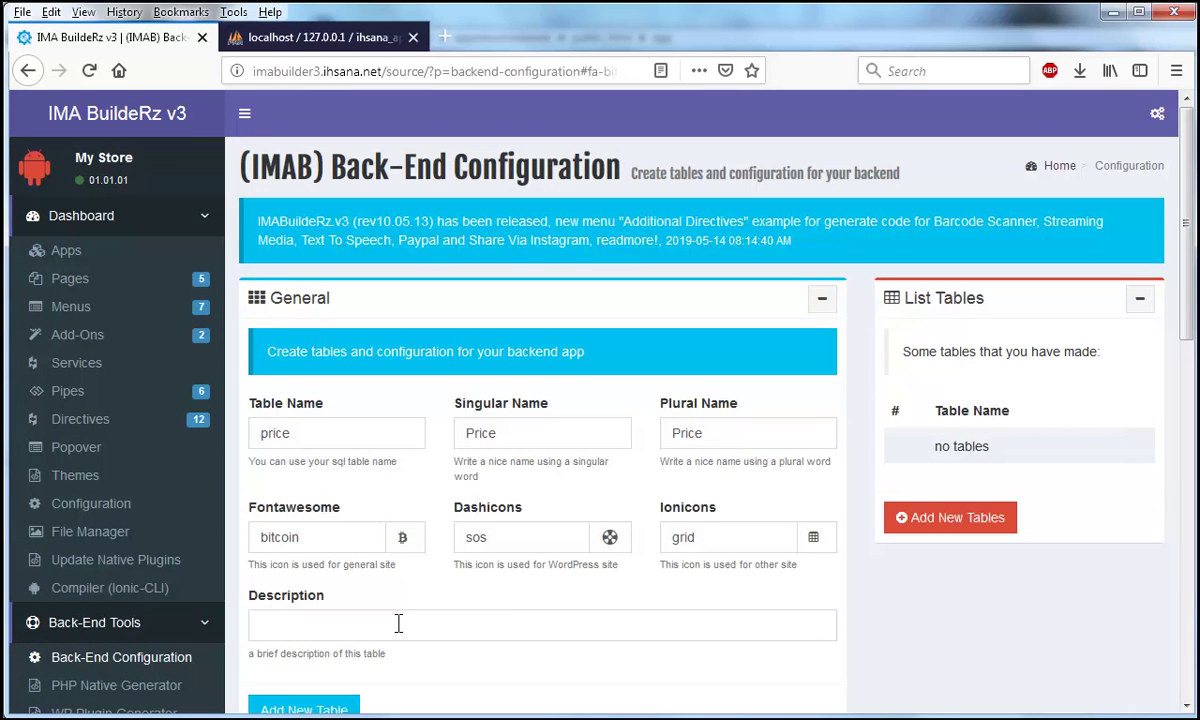
Step: Show the structure of the products table in phpMyAdmin and copy the product_id column name
{"action": "scroll", "coordinate": [398, 623], "scroll_direction": "down", "scroll_amount": 2}
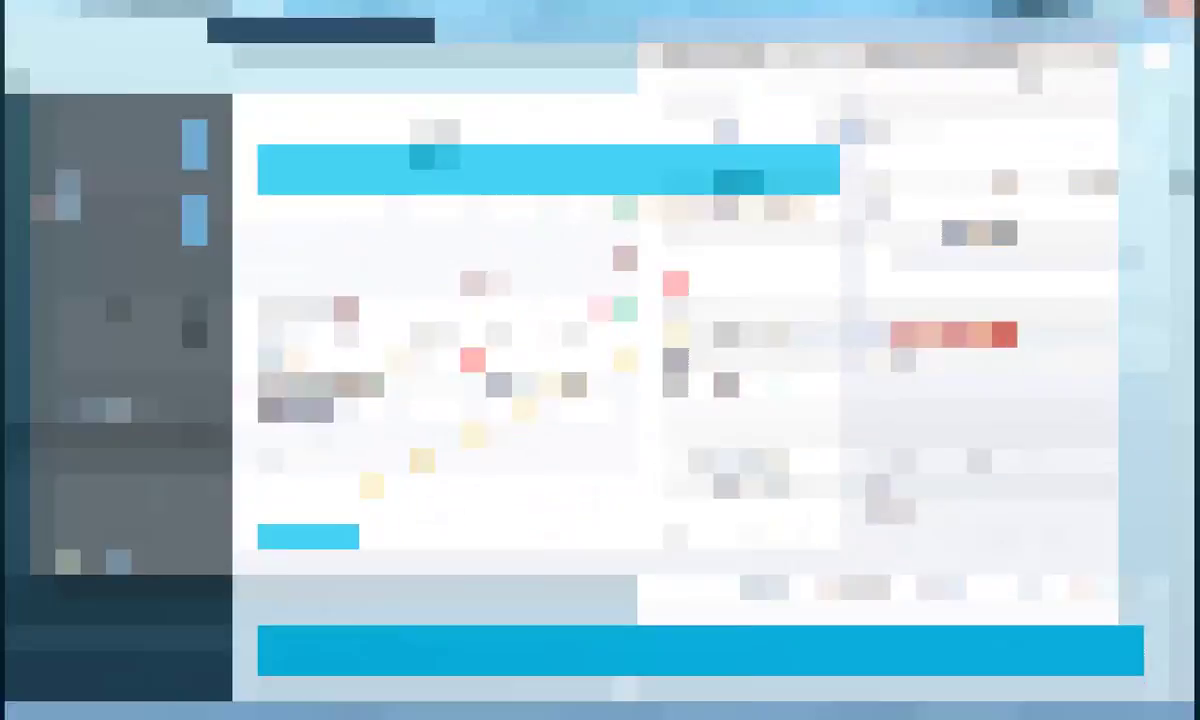
{"action": "scroll", "coordinate": [415, 612], "scroll_direction": "down", "scroll_amount": 3}
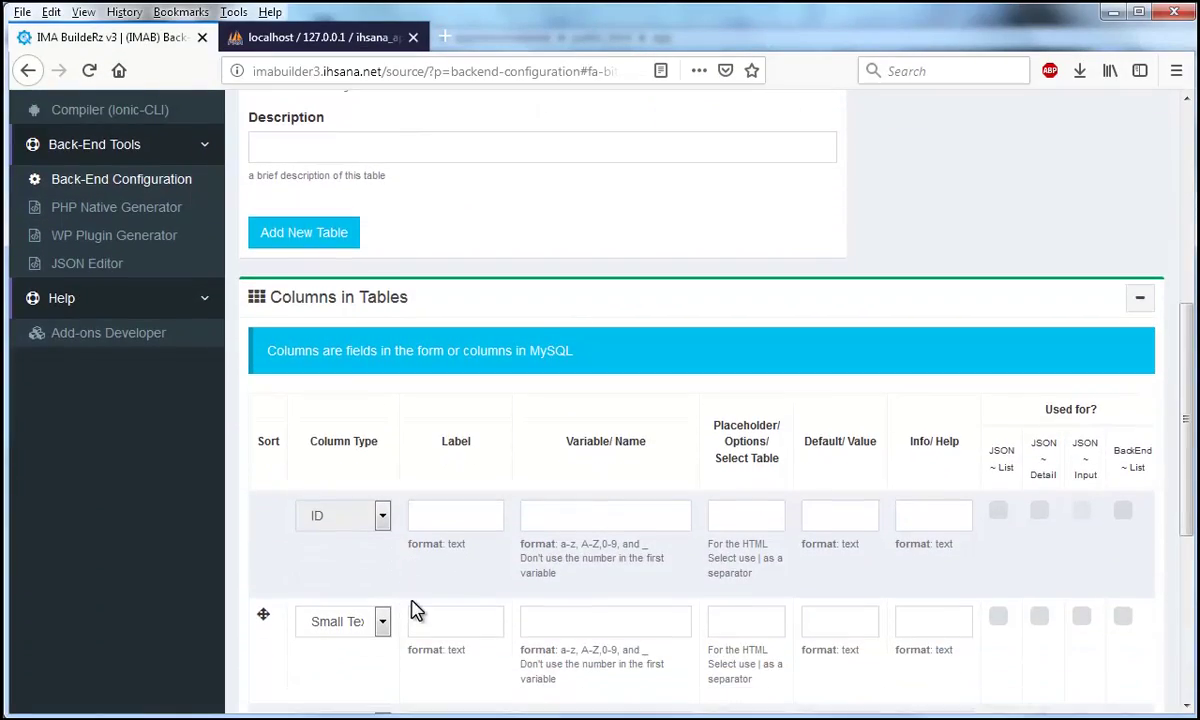
{"action": "scroll", "coordinate": [415, 600], "scroll_direction": "up", "scroll_amount": 2}
{"action": "left_click", "coordinate": [285, 35]}
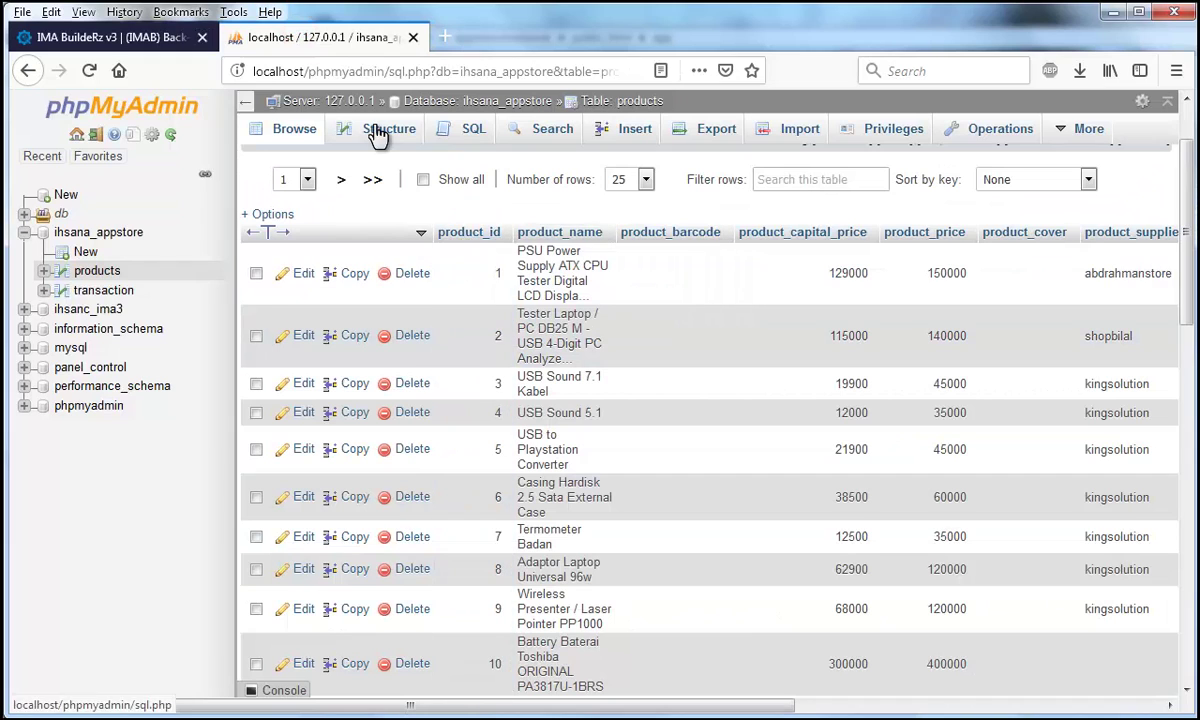
{"action": "left_click", "coordinate": [378, 136]}
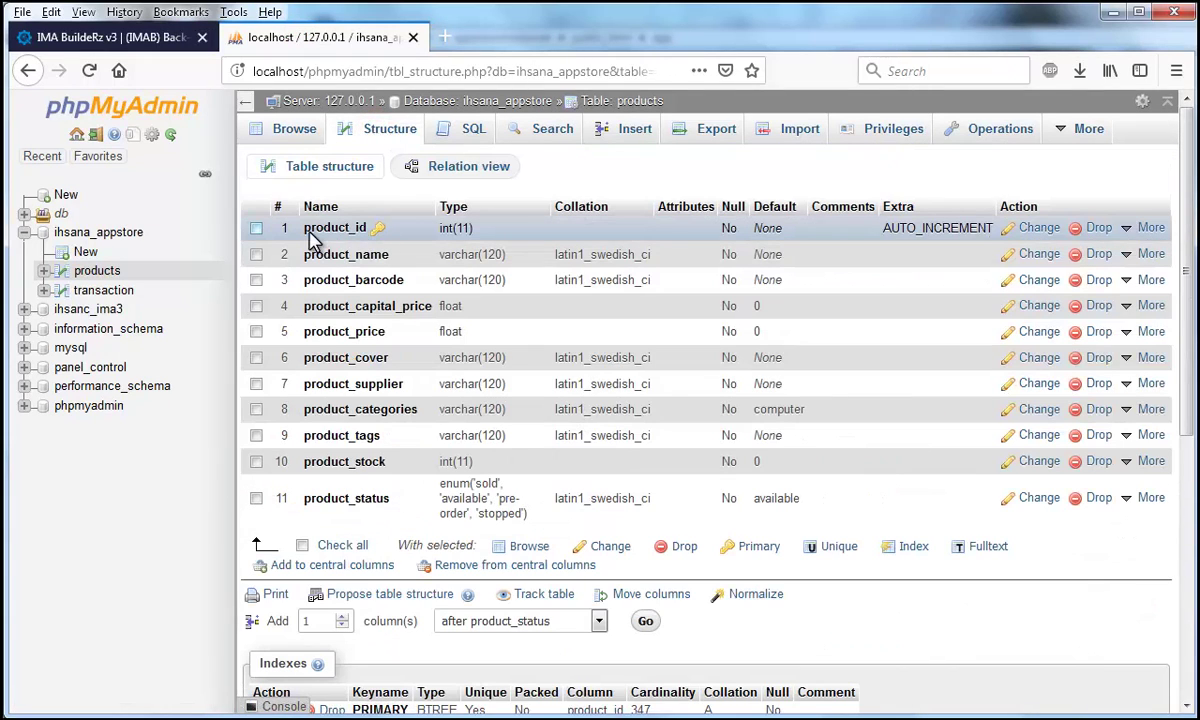
{"action": "left_click_drag", "start_coordinate": [305, 228], "coordinate": [365, 237]}
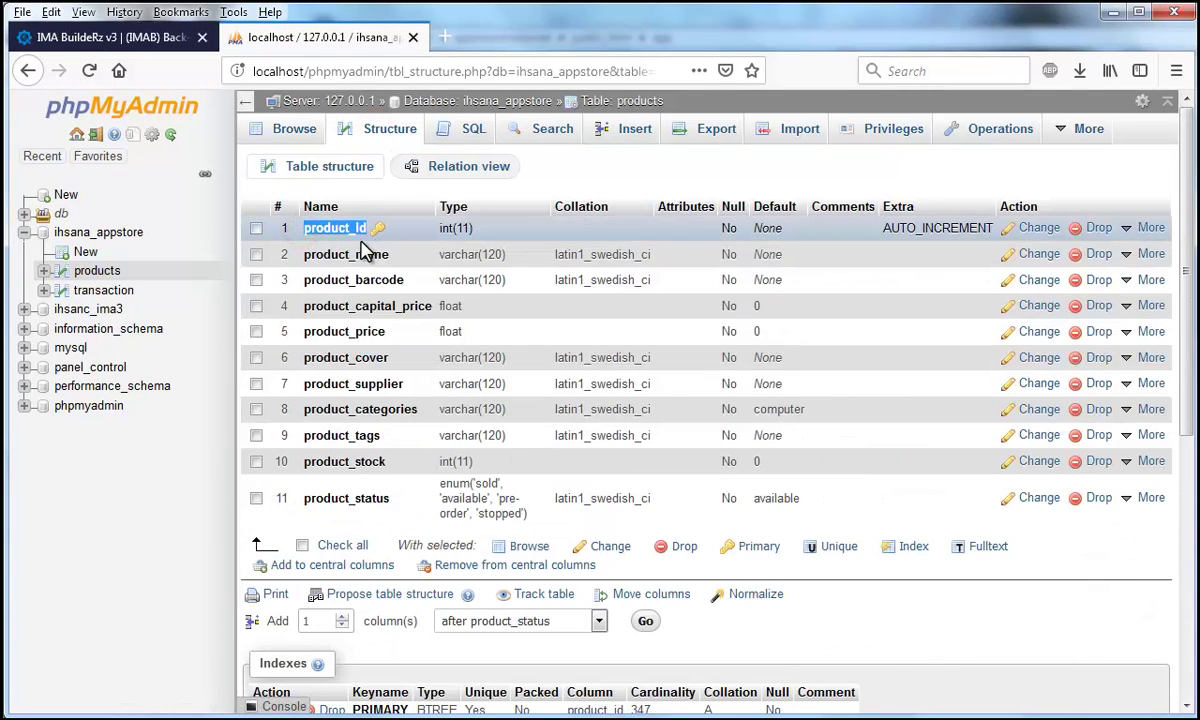
Step: Back in IMA BuildeRz, give the table's ID column the variable name product_id and the label ID
{"action": "left_click", "coordinate": [110, 37]}
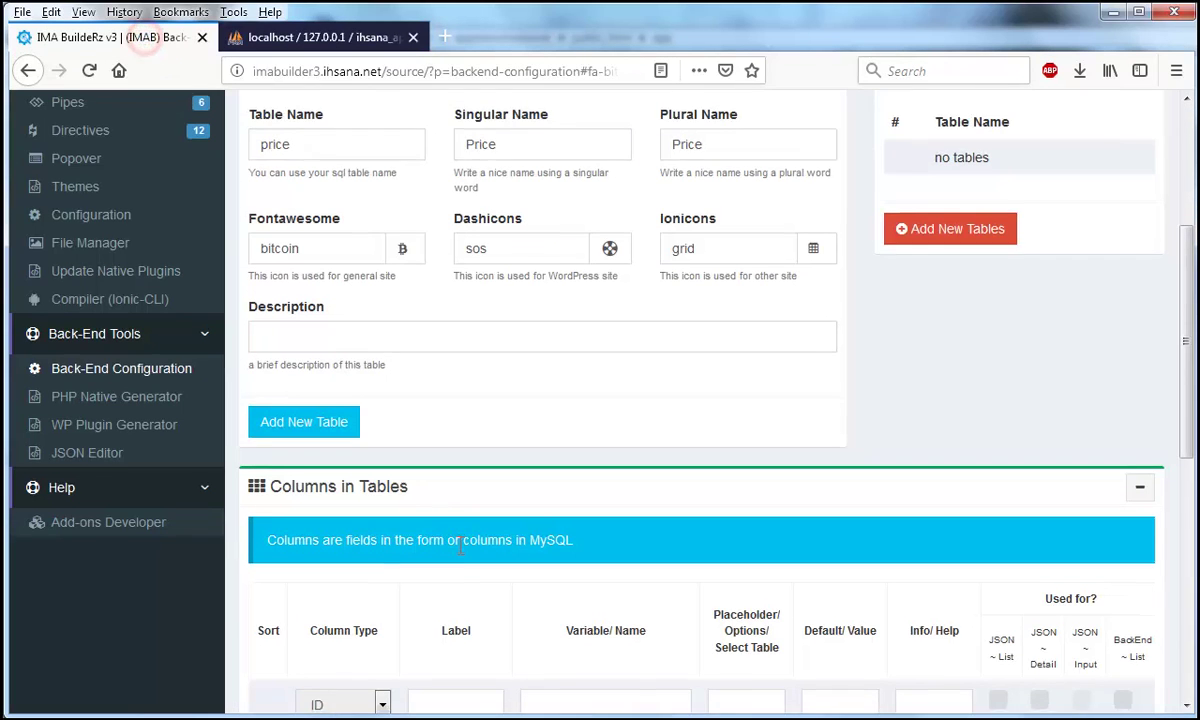
{"action": "scroll", "coordinate": [466, 511], "scroll_direction": "down", "scroll_amount": 3}
{"action": "left_click", "coordinate": [623, 515]}
{"action": "type", "text": "product_id"}
{"action": "left_click", "coordinate": [443, 515]}
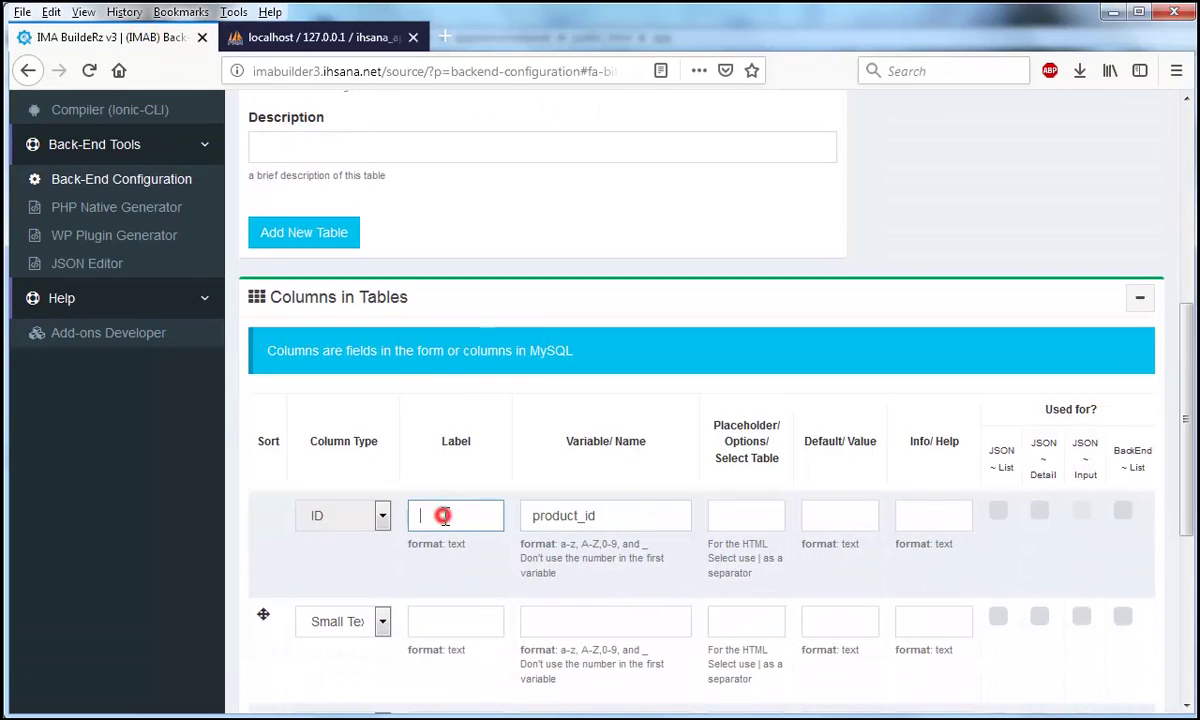
{"action": "type", "text": "ID"}
{"action": "left_click", "coordinate": [612, 478]}
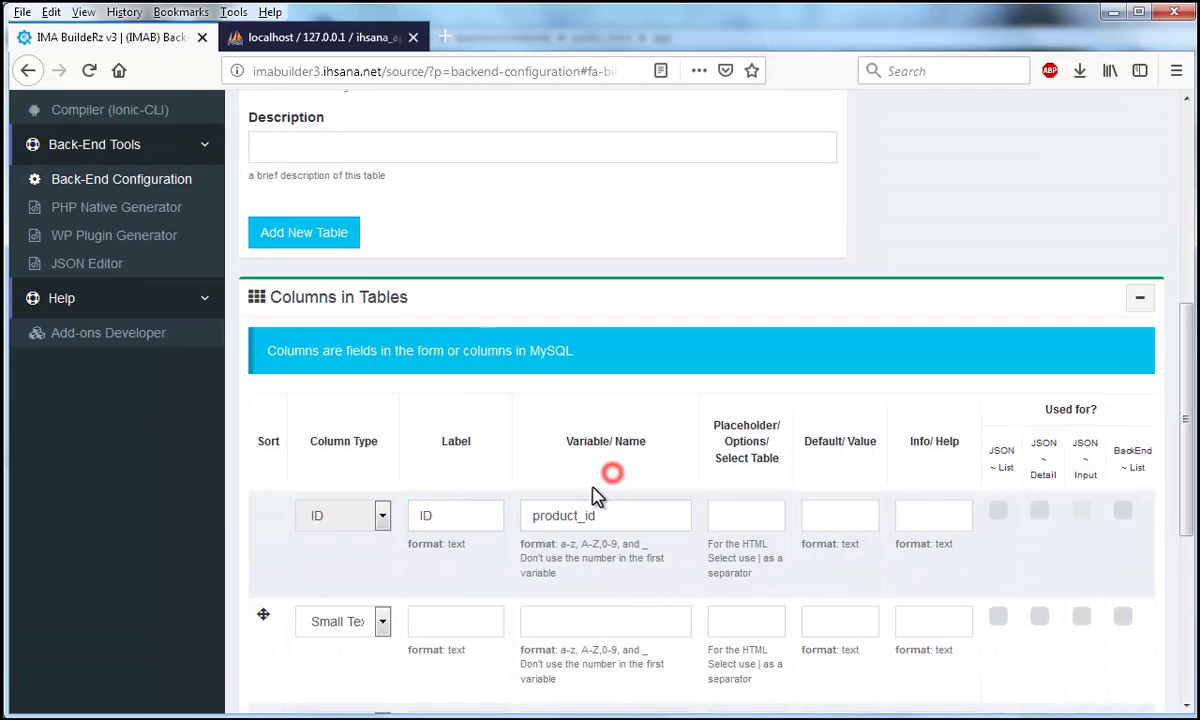
Step: Add the price table to the back-end configuration
{"action": "scroll", "coordinate": [445, 571], "scroll_direction": "down", "scroll_amount": 3}
{"action": "scroll", "coordinate": [437, 590], "scroll_direction": "down", "scroll_amount": 2}
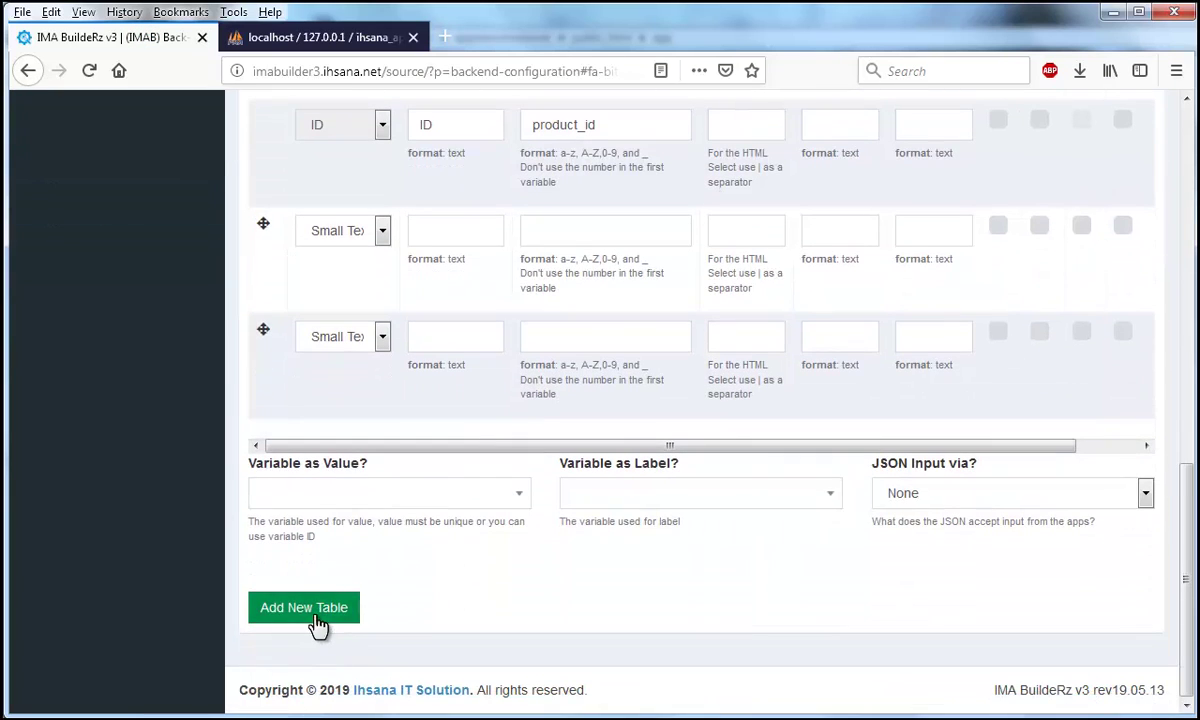
{"action": "left_click", "coordinate": [313, 612]}
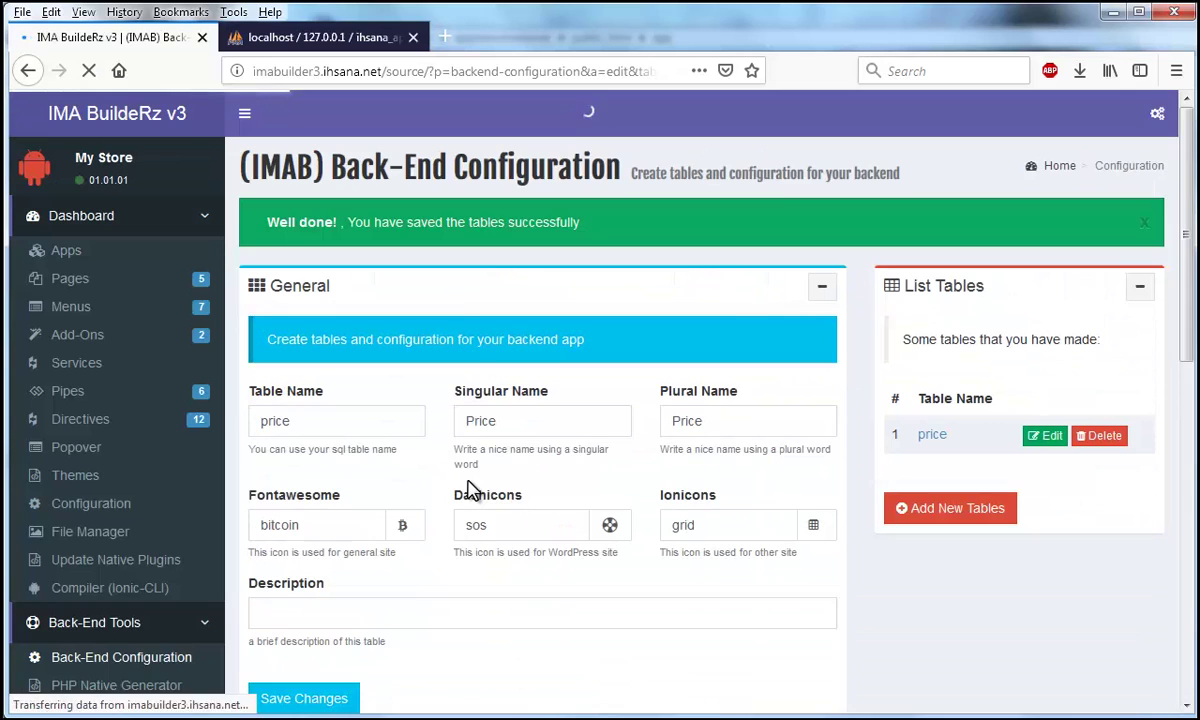
Step: Copy the product_name column name from the products table structure in phpMyAdmin and return to the price table's columns in IMA BuildeRz
{"action": "scroll", "coordinate": [470, 485], "scroll_direction": "down", "scroll_amount": 3}
{"action": "scroll", "coordinate": [470, 482], "scroll_direction": "down", "scroll_amount": 5}
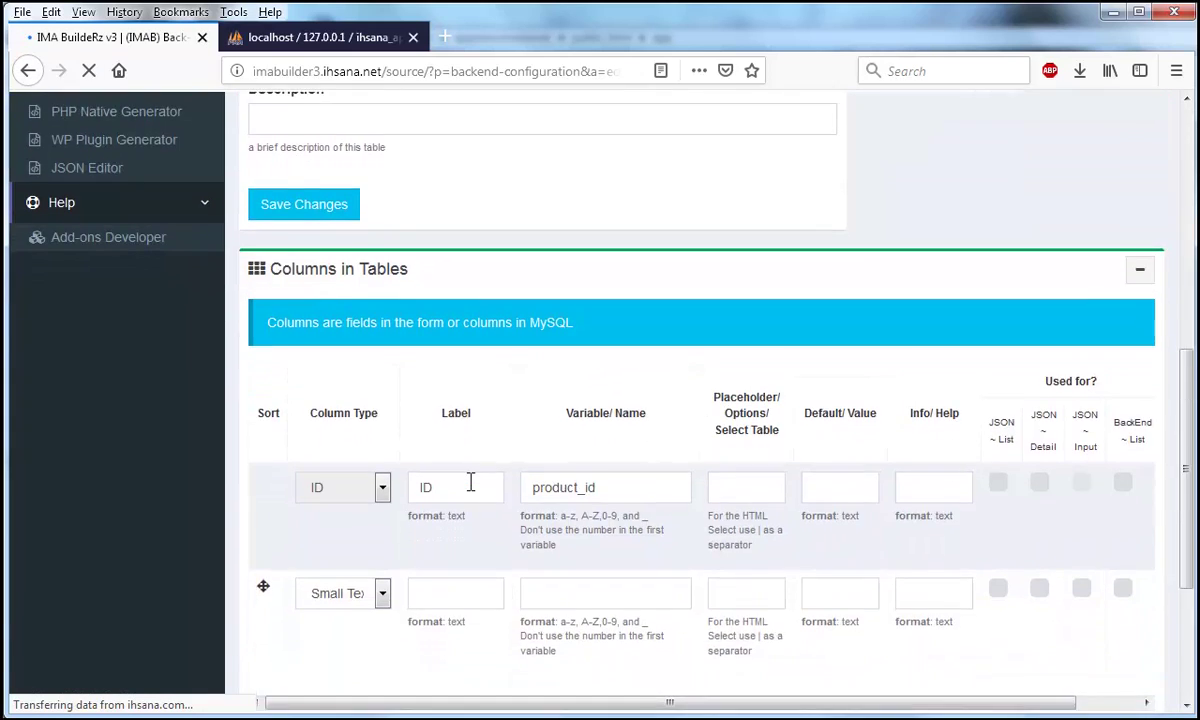
{"action": "scroll", "coordinate": [470, 482], "scroll_direction": "up", "scroll_amount": 2}
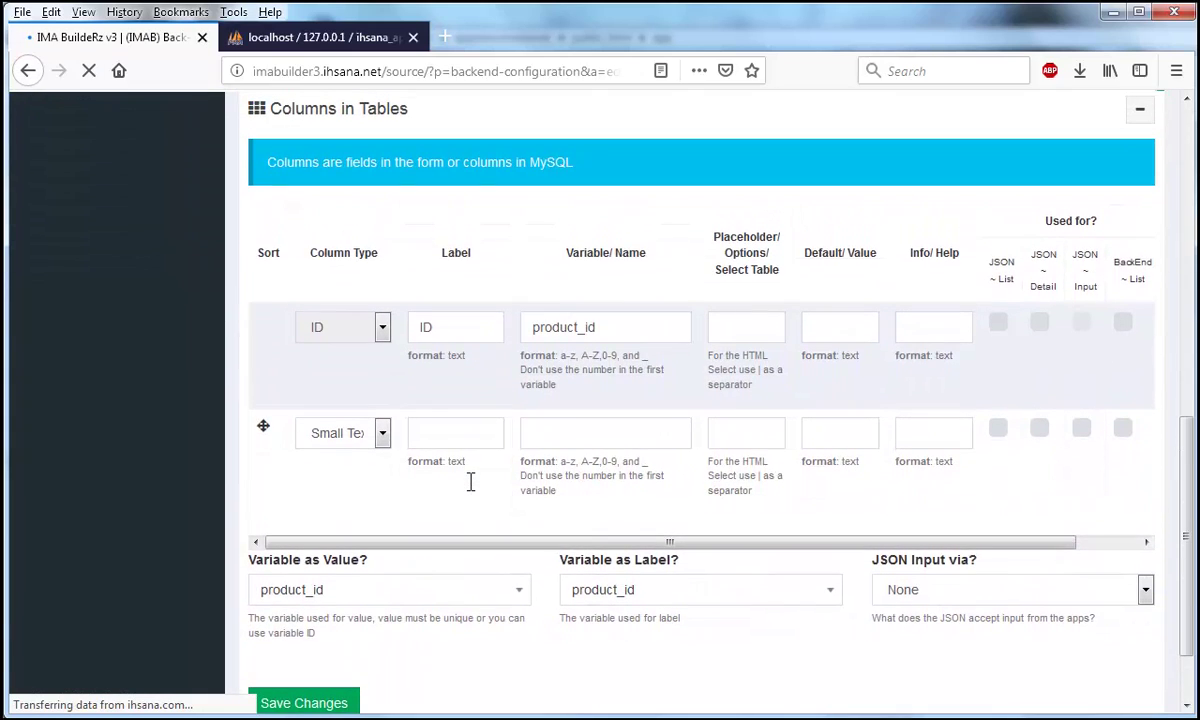
{"action": "scroll", "coordinate": [482, 478], "scroll_direction": "down", "scroll_amount": 1}
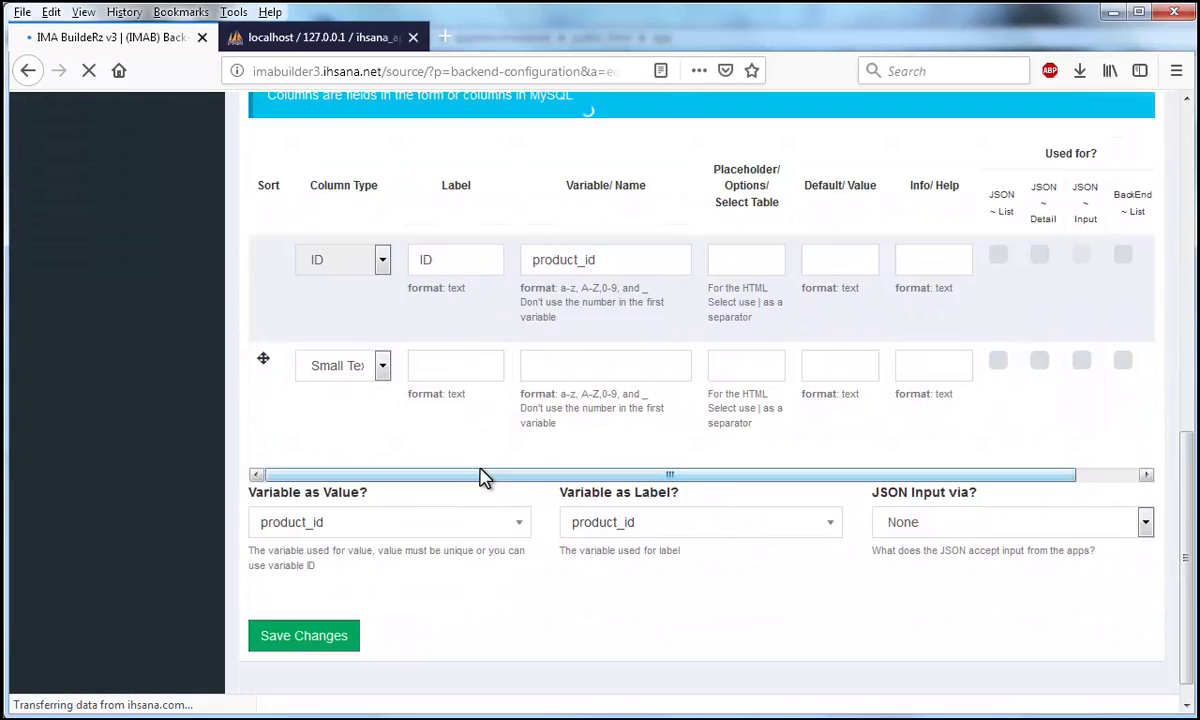
{"action": "scroll", "coordinate": [482, 475], "scroll_direction": "up", "scroll_amount": 3}
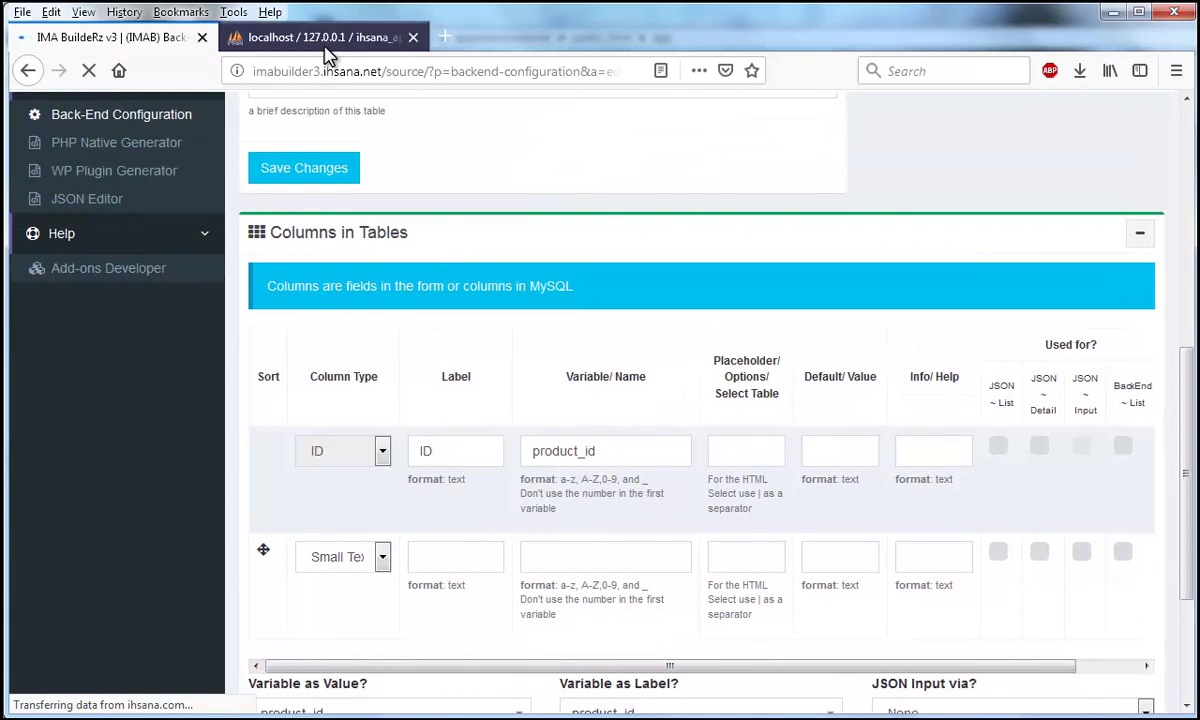
{"action": "left_click", "coordinate": [323, 45]}
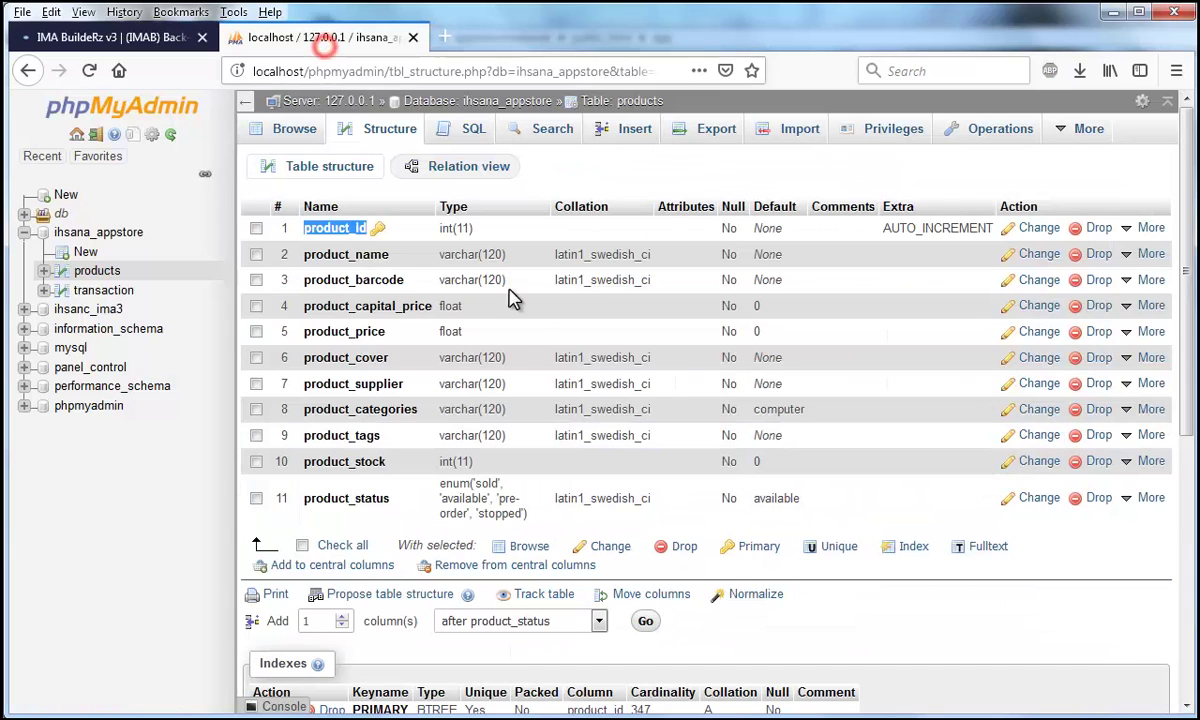
{"action": "left_click_drag", "start_coordinate": [390, 255], "coordinate": [303, 258]}
{"action": "key", "text": "ctrl+c"}
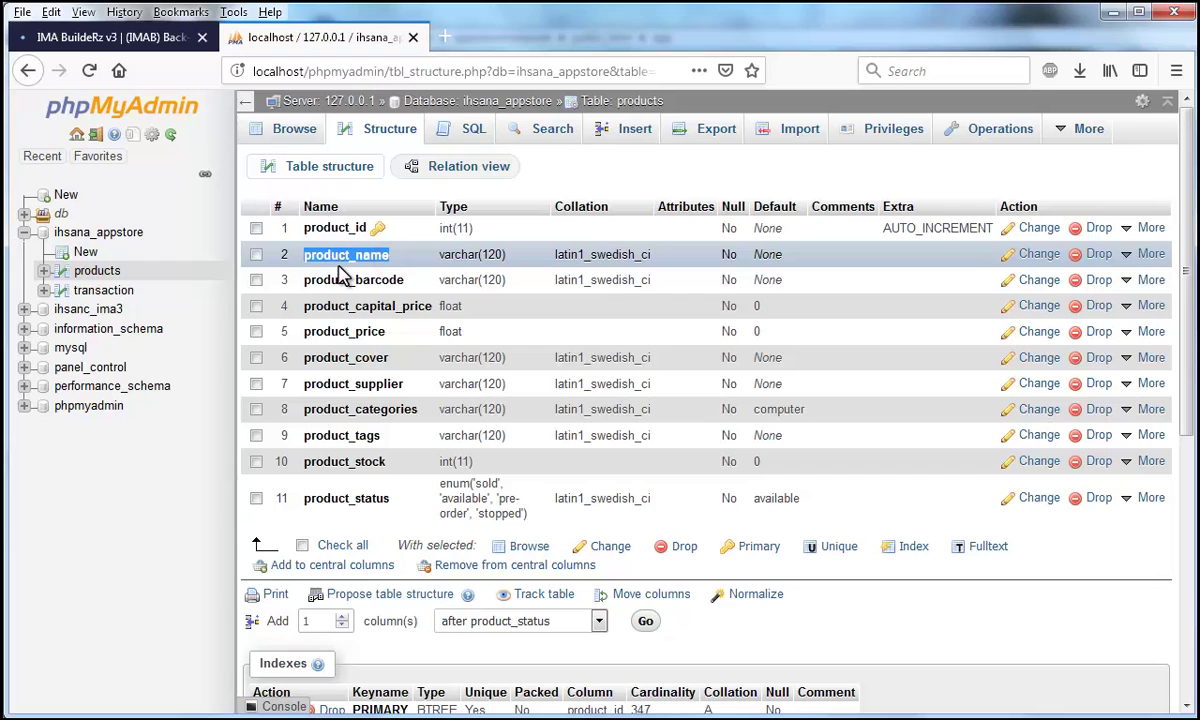
{"action": "left_click", "coordinate": [166, 40]}
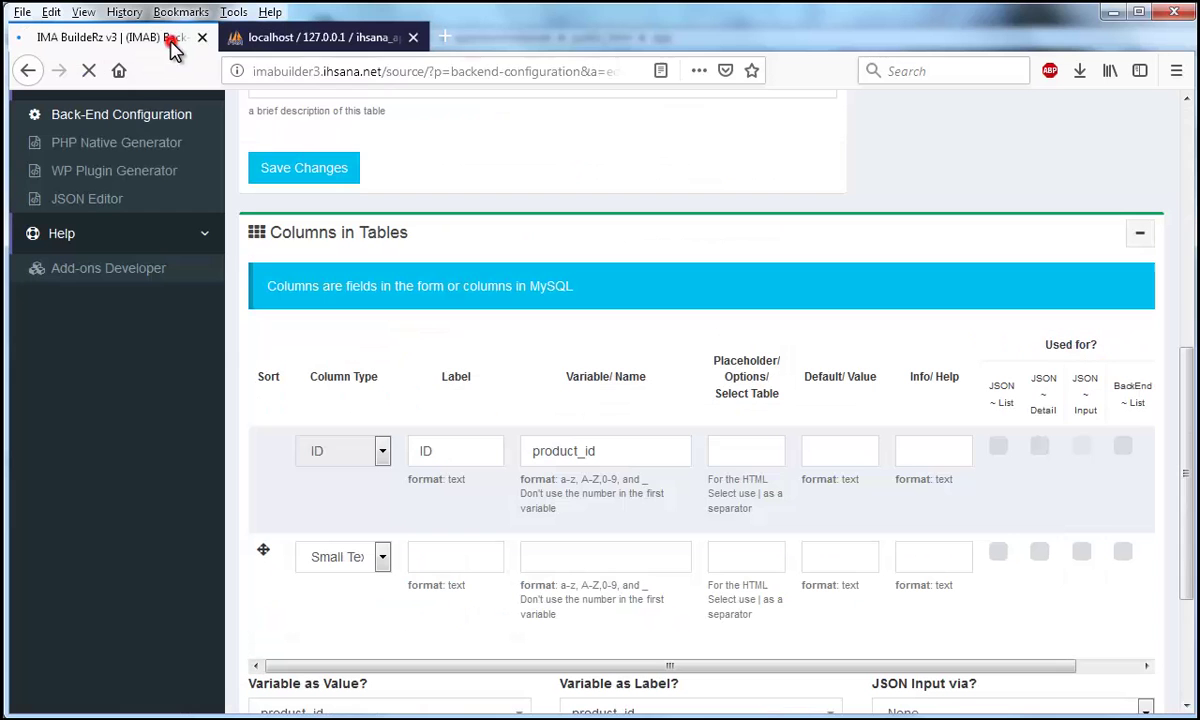
Step: Give the price table's second column the variable name product_name and the label Name
{"action": "scroll", "coordinate": [638, 500], "scroll_direction": "down", "scroll_amount": 2}
{"action": "left_click", "coordinate": [596, 462]}
{"action": "key", "text": "ctrl+v"}
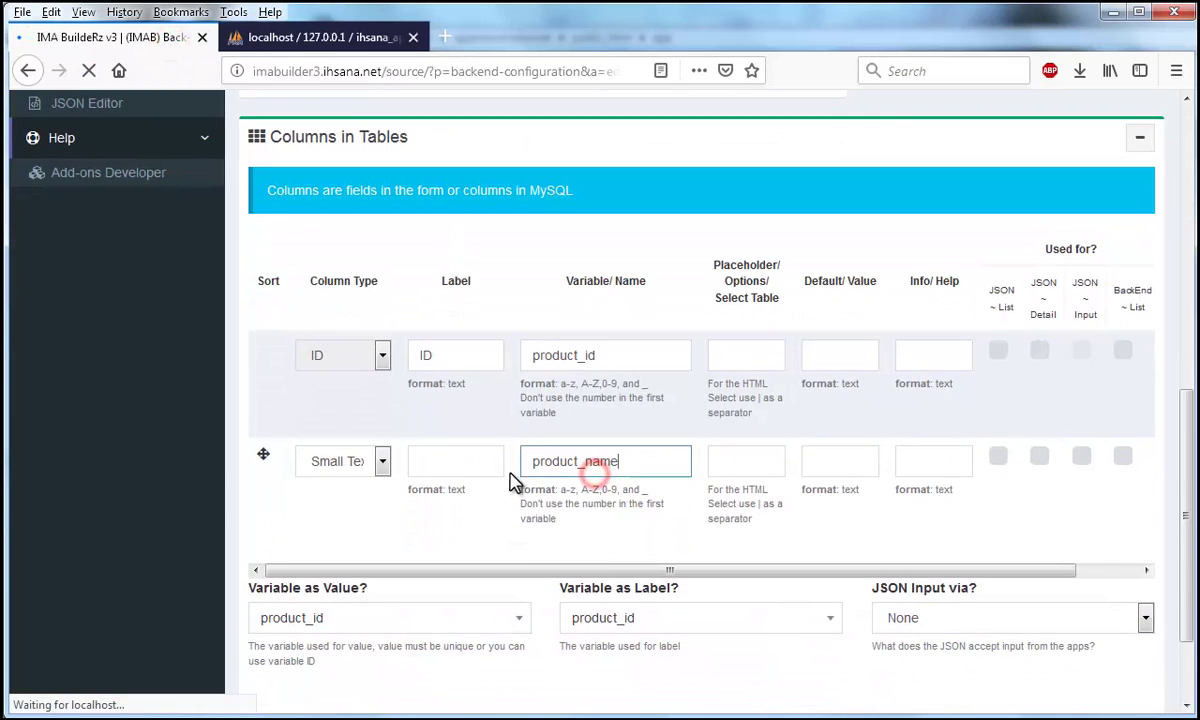
{"action": "left_click", "coordinate": [428, 462]}
{"action": "type", "text": "Name"}
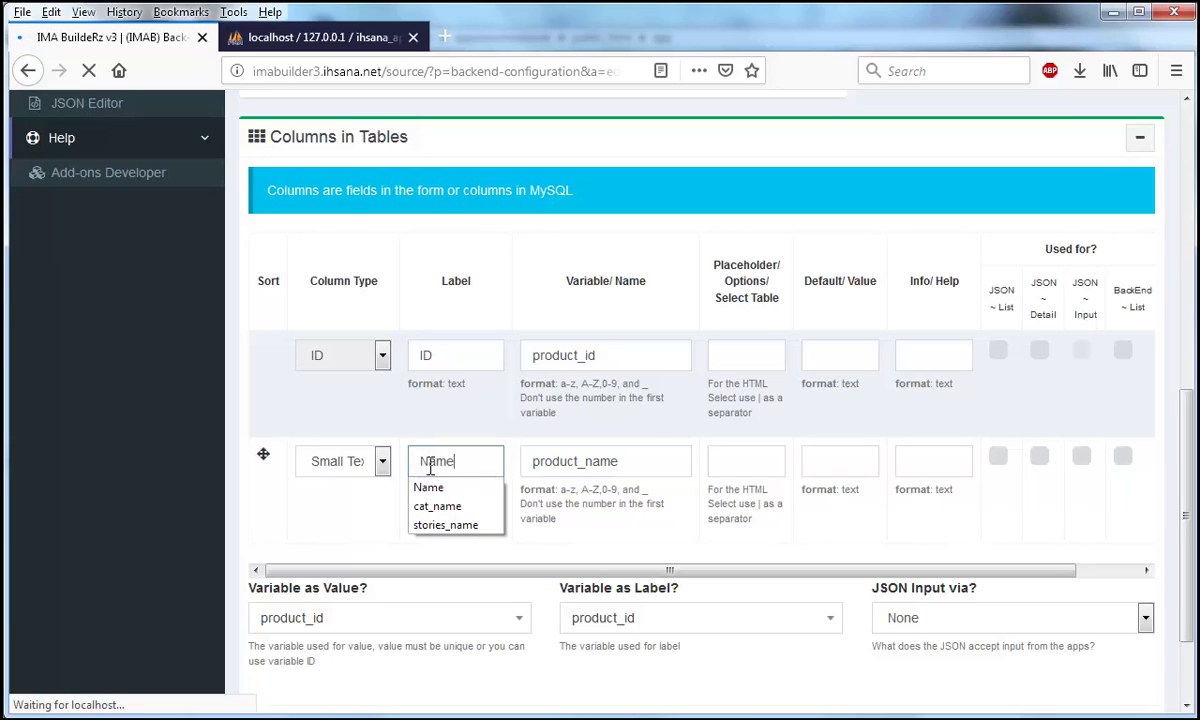
{"action": "left_click", "coordinate": [645, 445]}
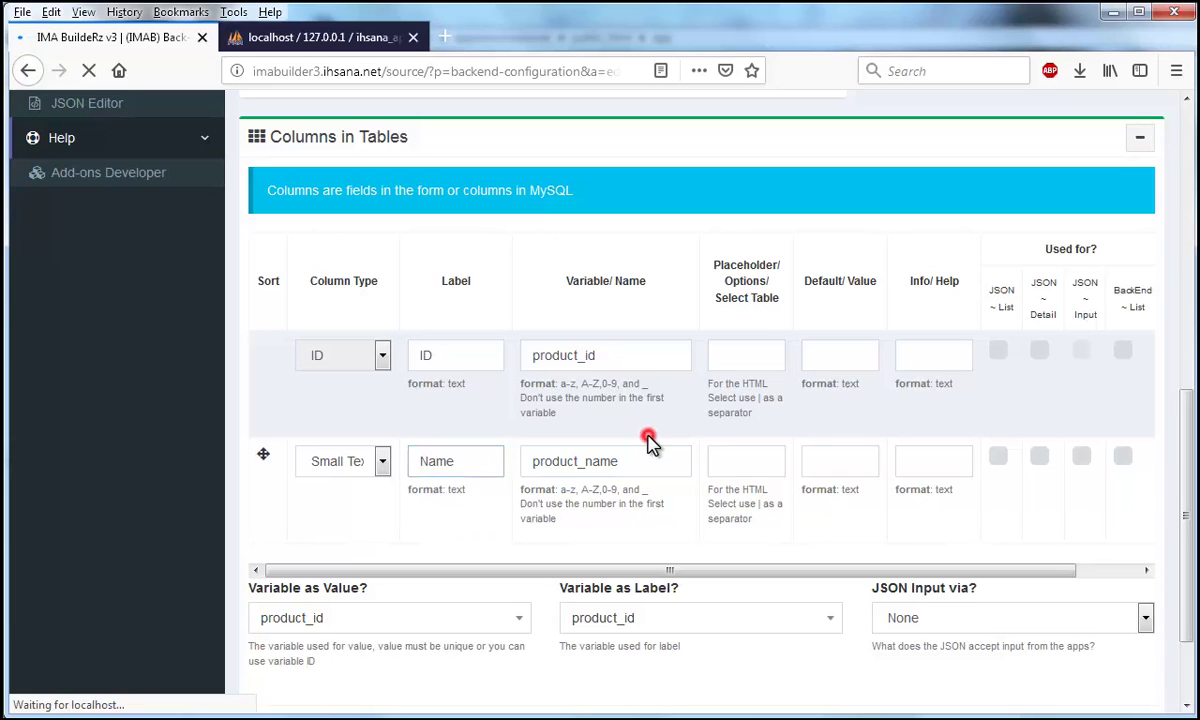
Step: Enable JSON List and JSON Detail for the ID and Name columns and save the table
{"action": "left_click", "coordinate": [998, 352]}
{"action": "left_click", "coordinate": [998, 457]}
{"action": "left_click", "coordinate": [1040, 458]}
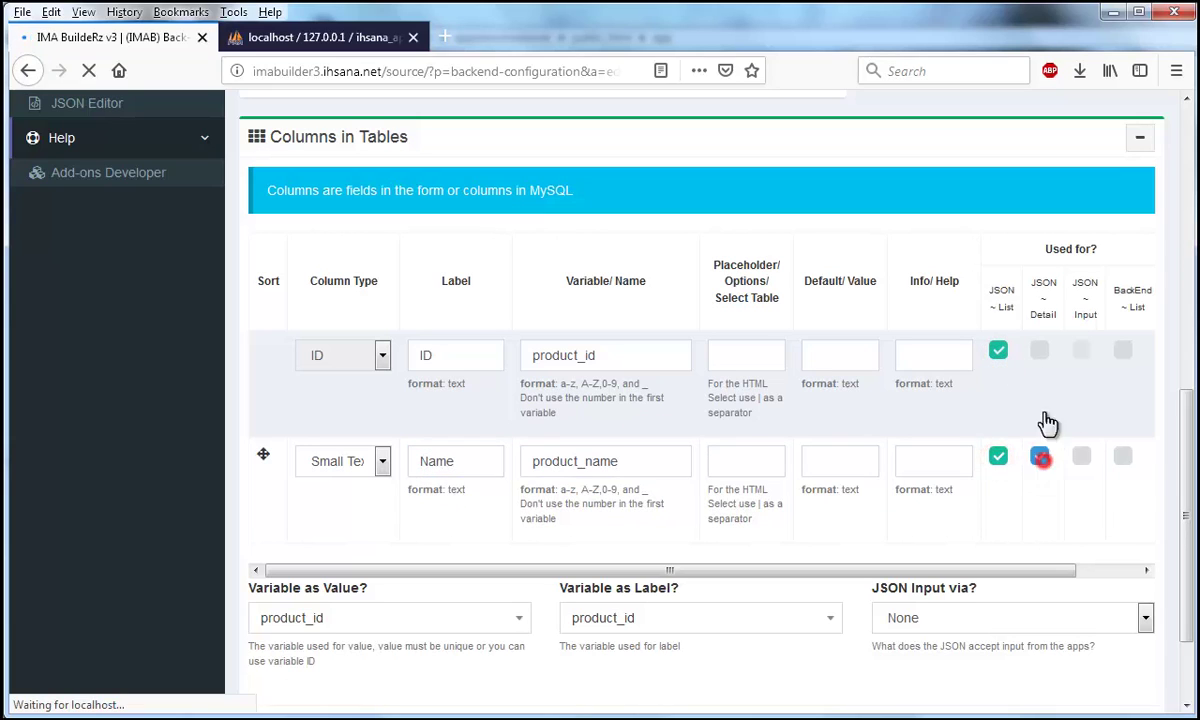
{"action": "left_click", "coordinate": [1045, 354]}
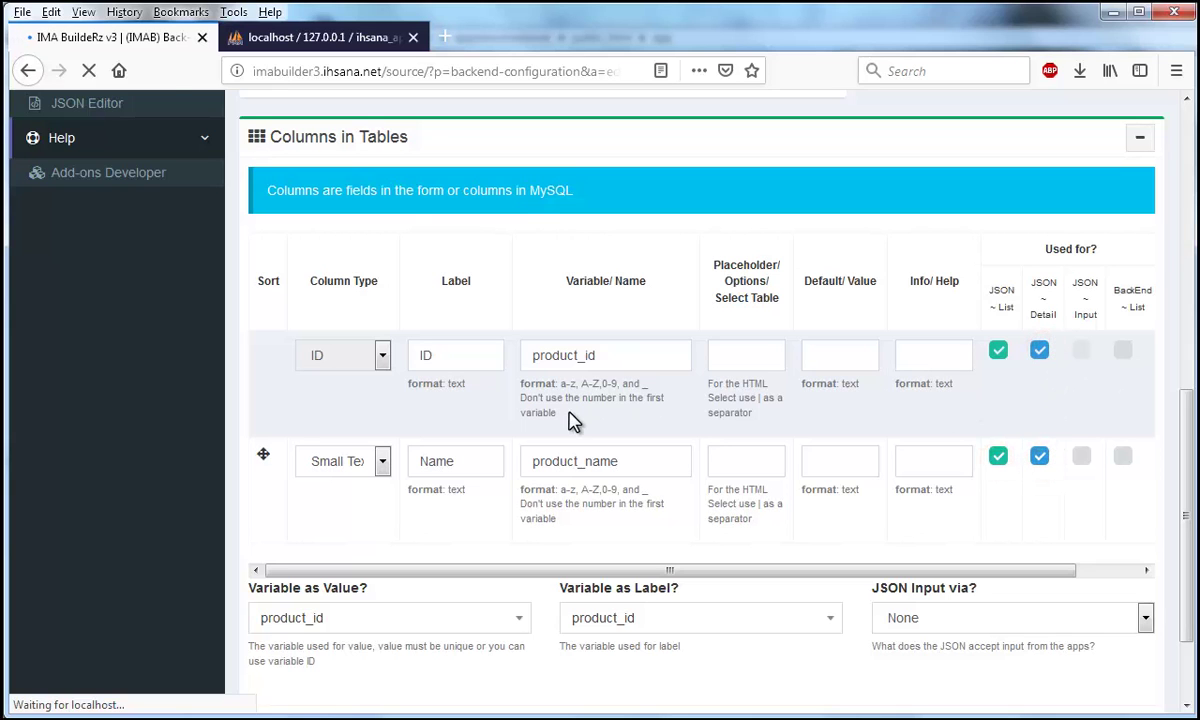
{"action": "scroll", "coordinate": [573, 421], "scroll_direction": "up", "scroll_amount": 3}
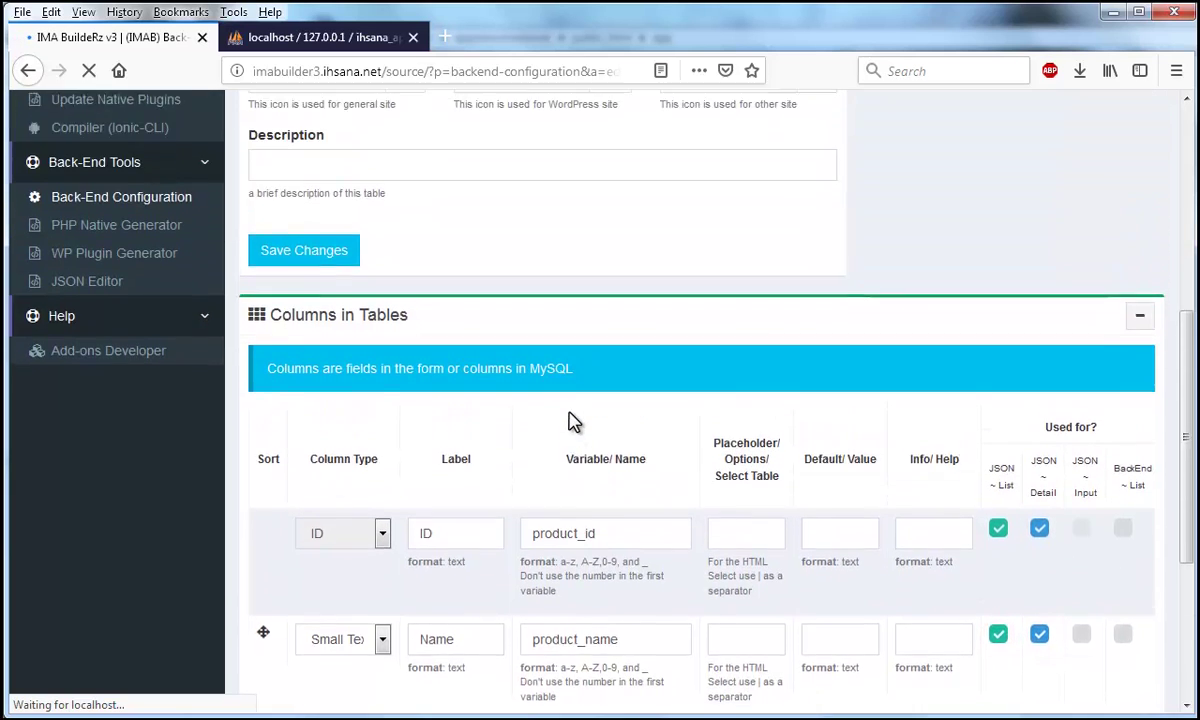
{"action": "scroll", "coordinate": [573, 421], "scroll_direction": "down", "scroll_amount": 5}
{"action": "left_click", "coordinate": [313, 613]}
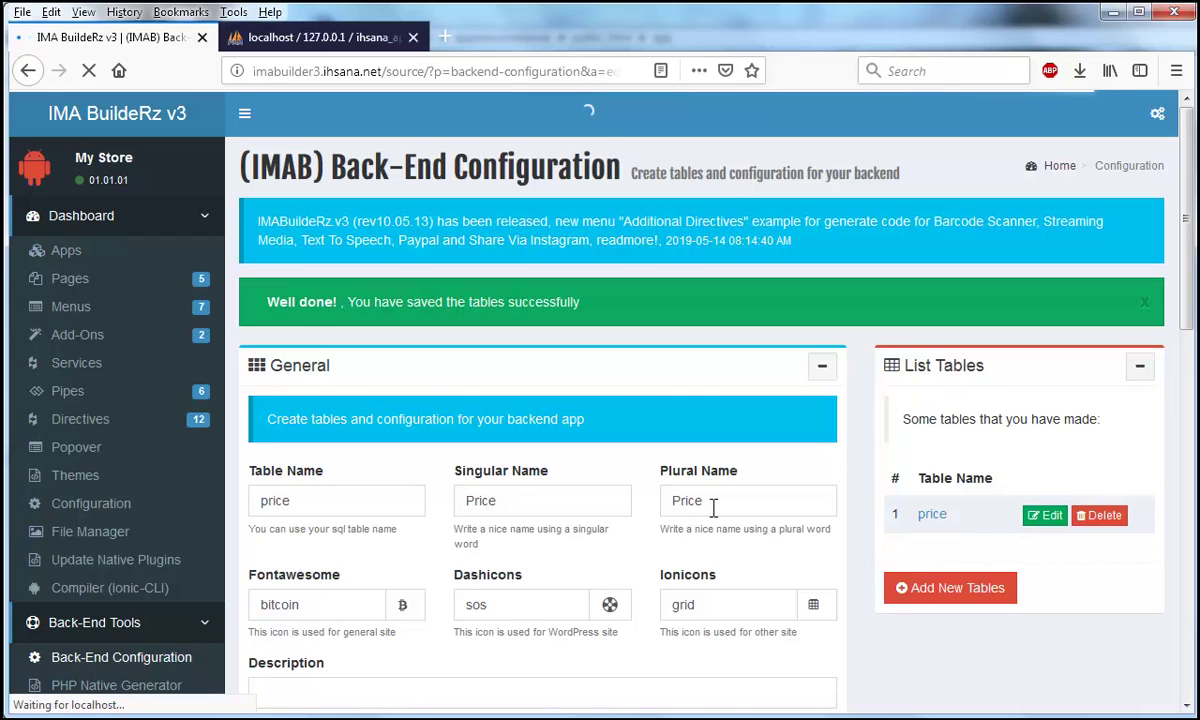
Step: Copy the product_barcode column name from the products table in phpMyAdmin and return to IMA BuildeRz
{"action": "scroll", "coordinate": [635, 573], "scroll_direction": "down", "scroll_amount": 8}
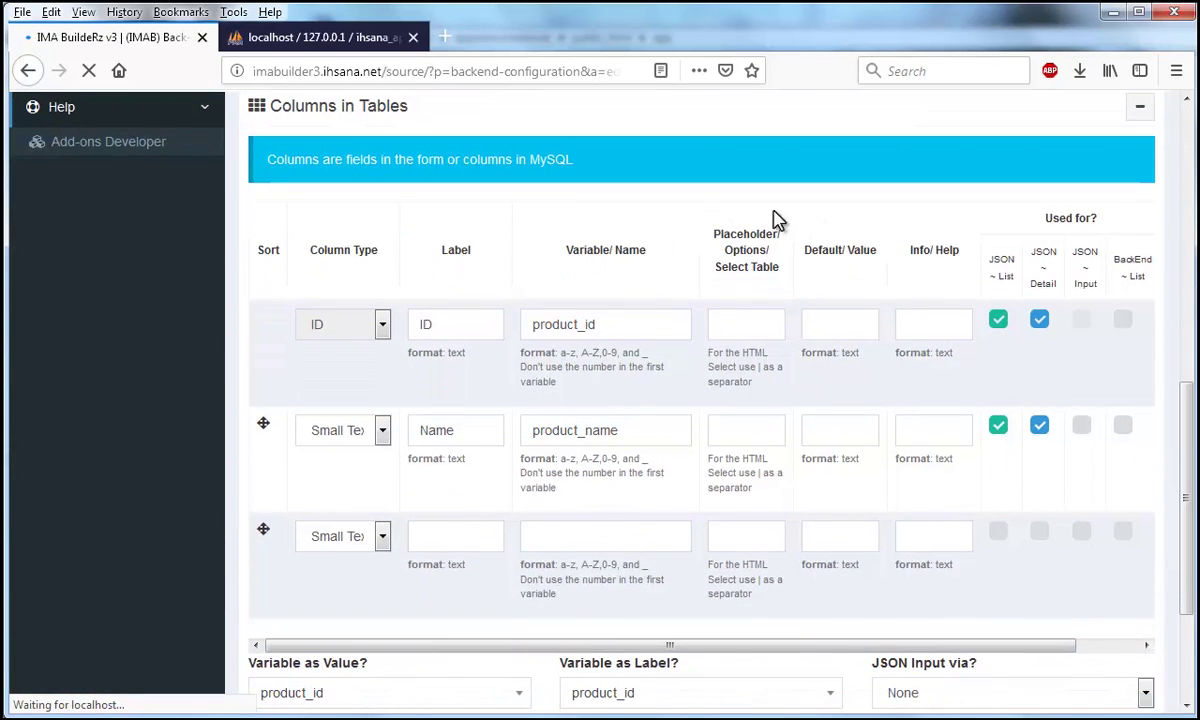
{"action": "left_click", "coordinate": [315, 37]}
{"action": "left_click_drag", "start_coordinate": [402, 281], "coordinate": [303, 280]}
{"action": "key", "text": "ctrl+c"}
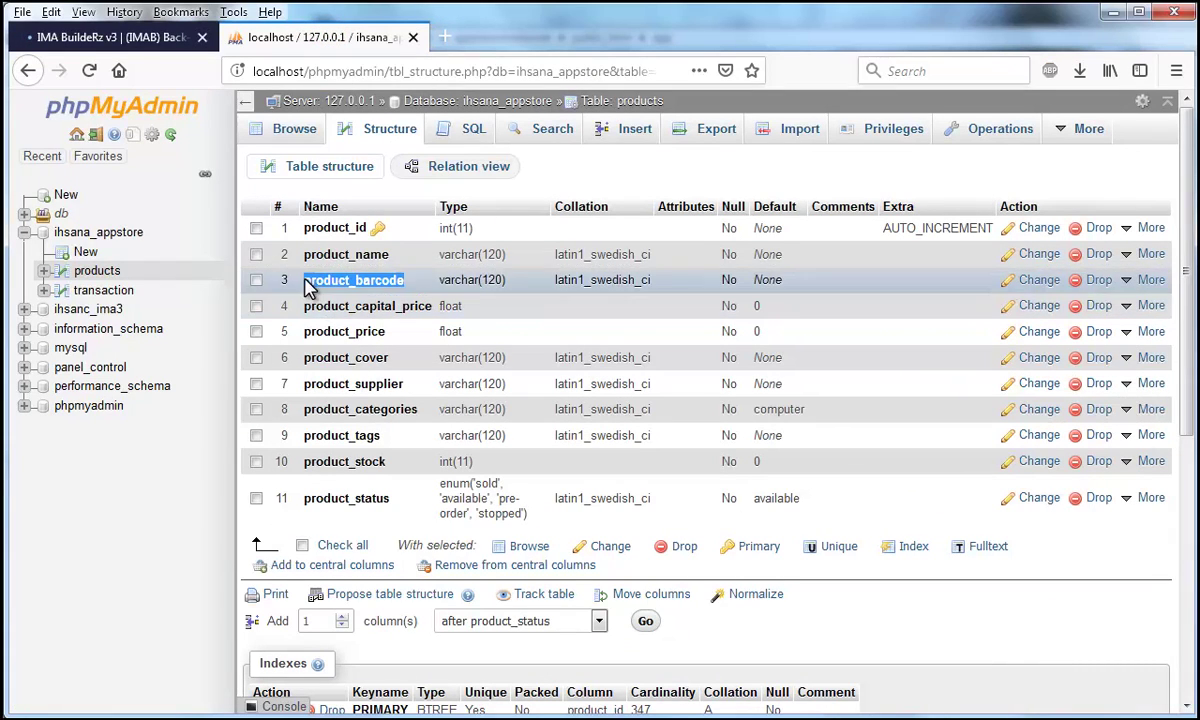
{"action": "left_click", "coordinate": [175, 44]}
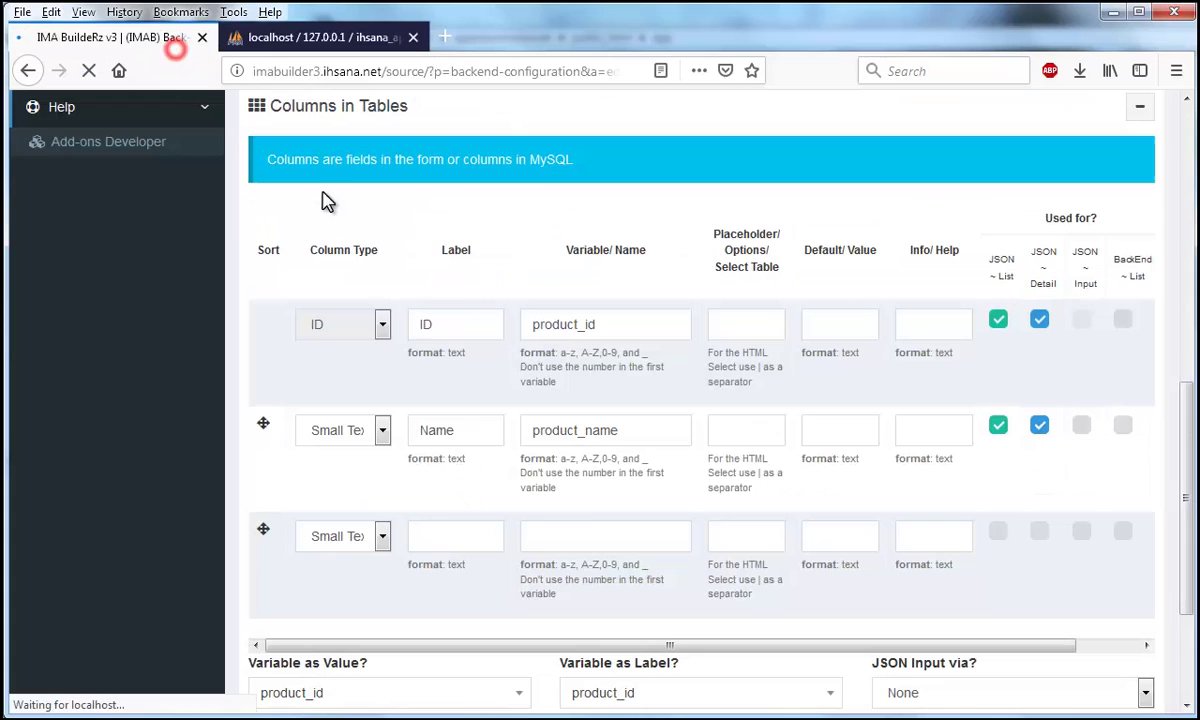
Step: Give the third column the variable name product_barcode and the label Barcode, and save the table
{"action": "left_click", "coordinate": [587, 530]}
{"action": "key", "text": "ctrl+v"}
{"action": "left_click", "coordinate": [463, 543]}
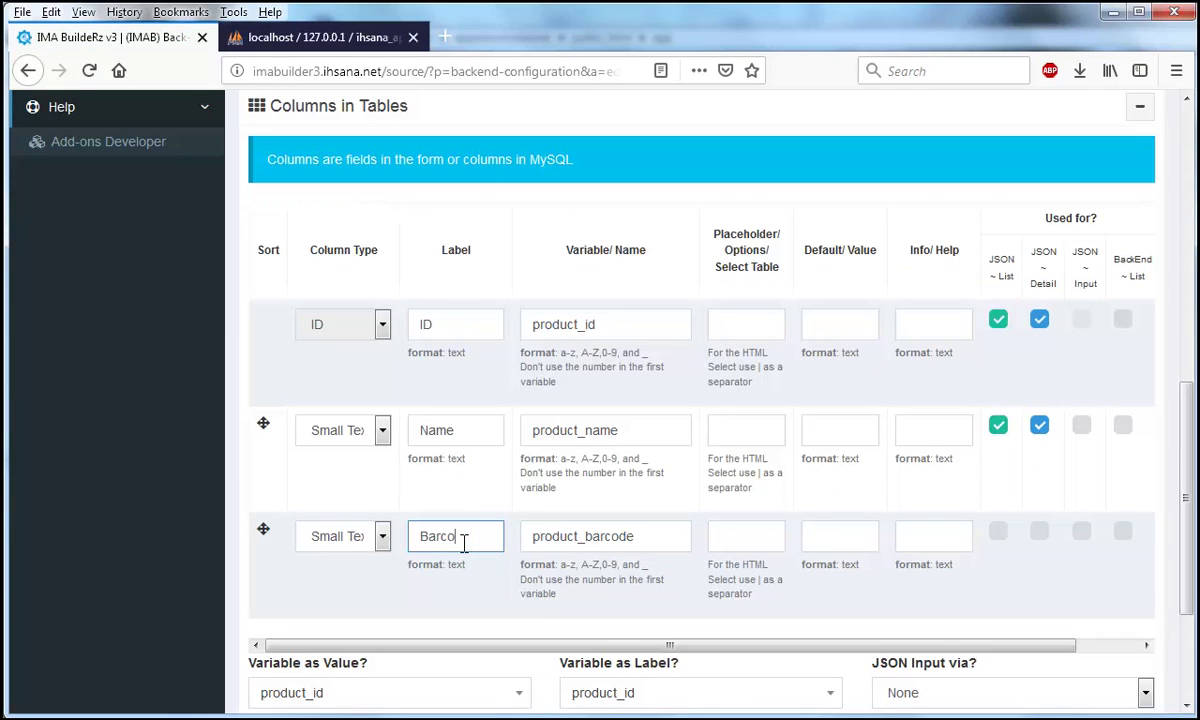
{"action": "scroll", "coordinate": [500, 550], "scroll_direction": "down", "scroll_amount": 3}
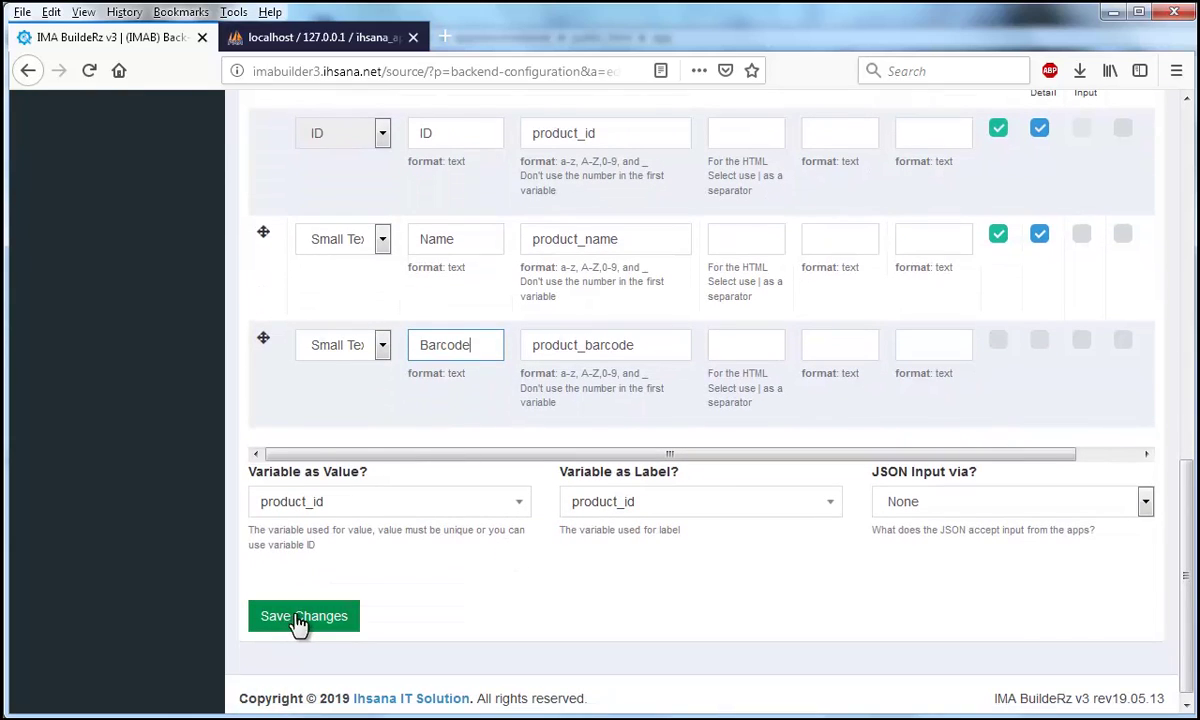
{"action": "left_click", "coordinate": [303, 616]}
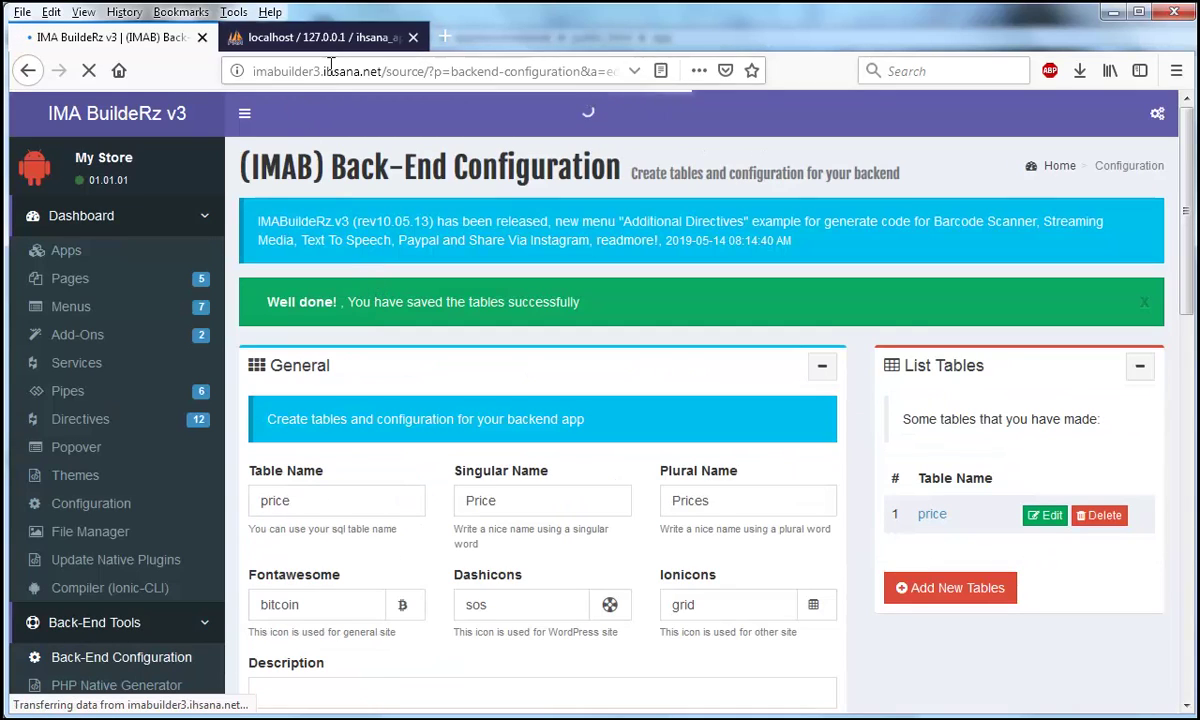
Step: Copy the product_price column name from the products table in phpMyAdmin and return to the price table's columns in IMA BuildeRz
{"action": "left_click", "coordinate": [300, 37]}
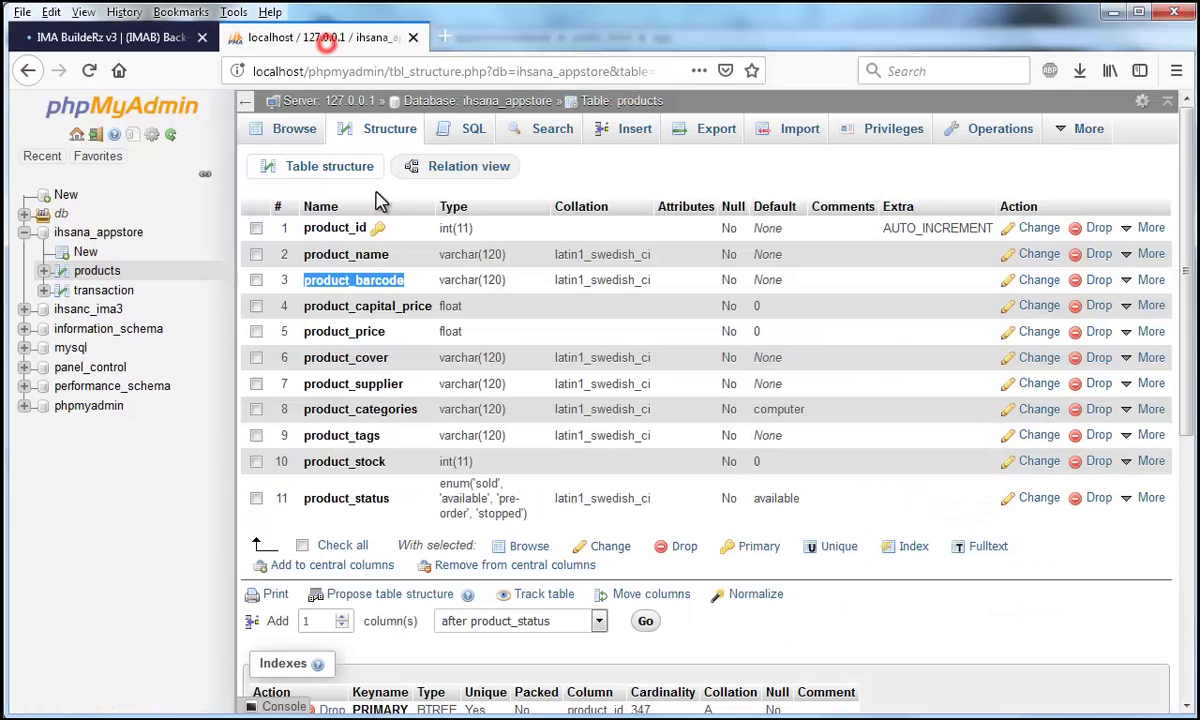
{"action": "double_click", "coordinate": [390, 358]}
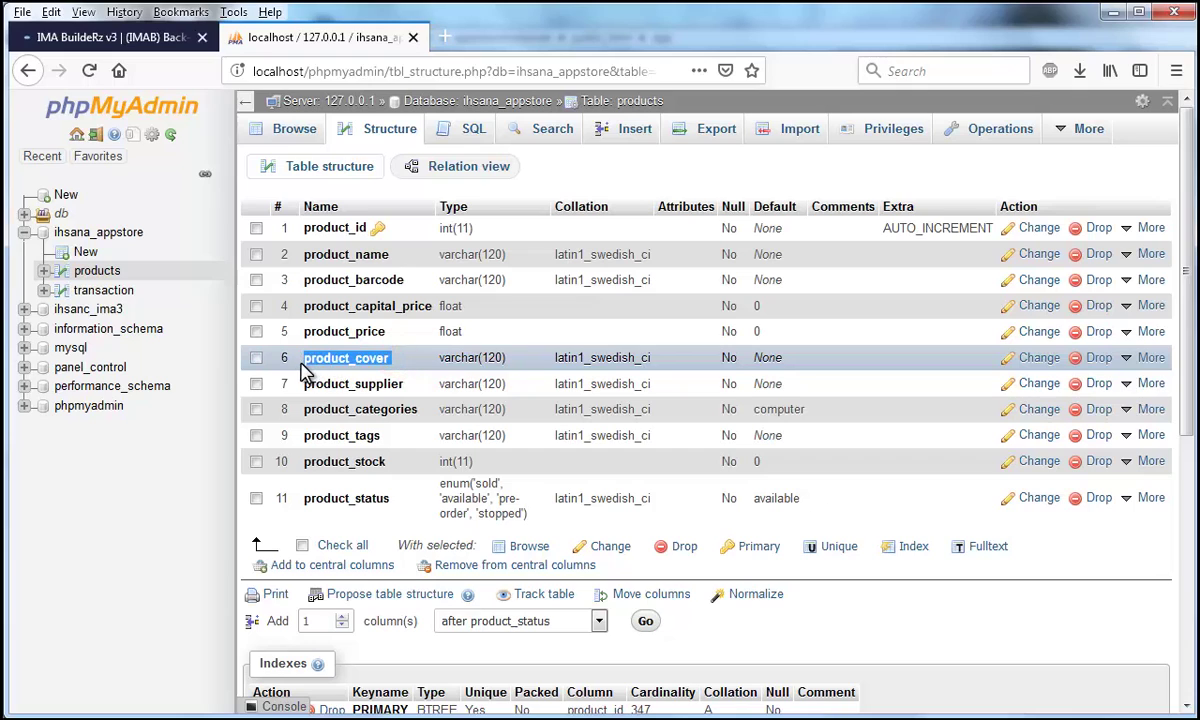
{"action": "double_click", "coordinate": [338, 330]}
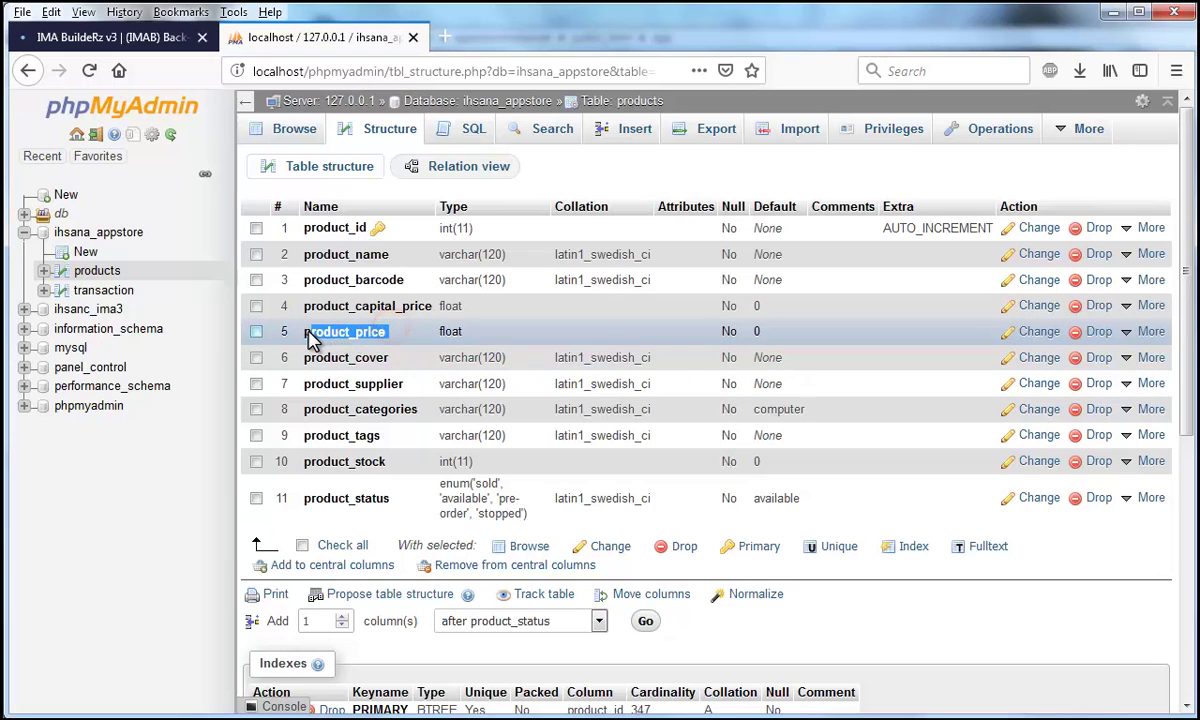
{"action": "right_click", "coordinate": [343, 341]}
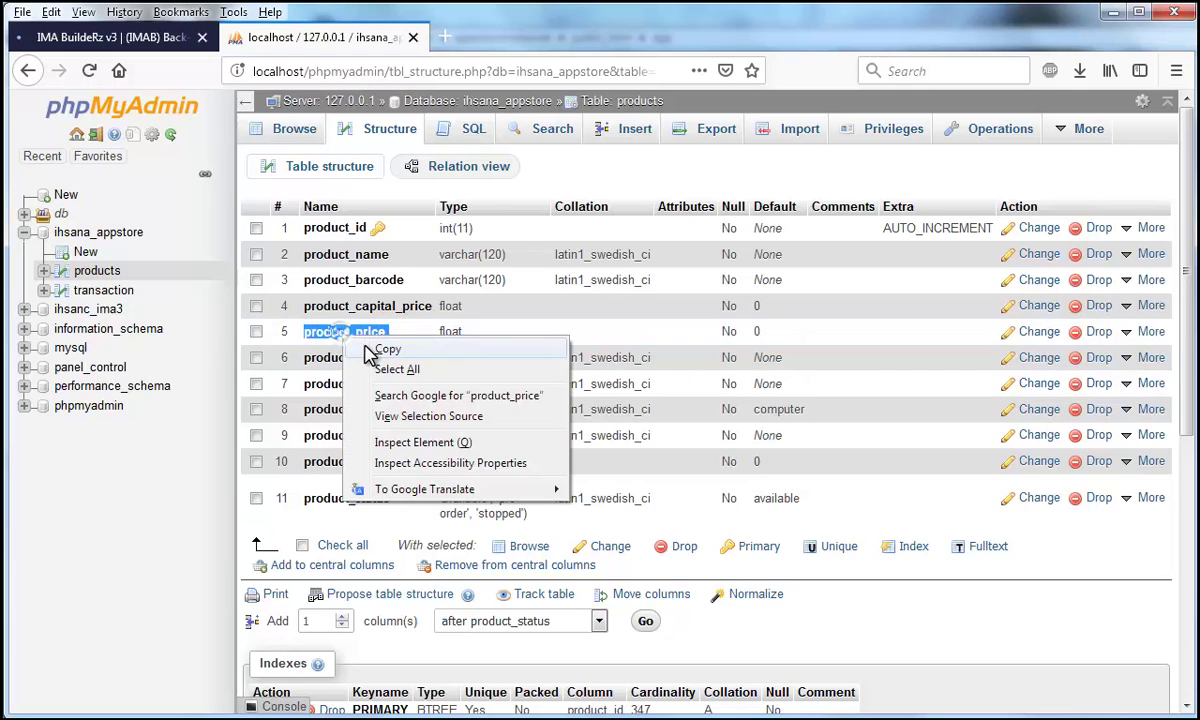
{"action": "left_click", "coordinate": [375, 350]}
{"action": "left_click", "coordinate": [150, 37]}
{"action": "scroll", "coordinate": [550, 430], "scroll_direction": "down", "scroll_amount": 6}
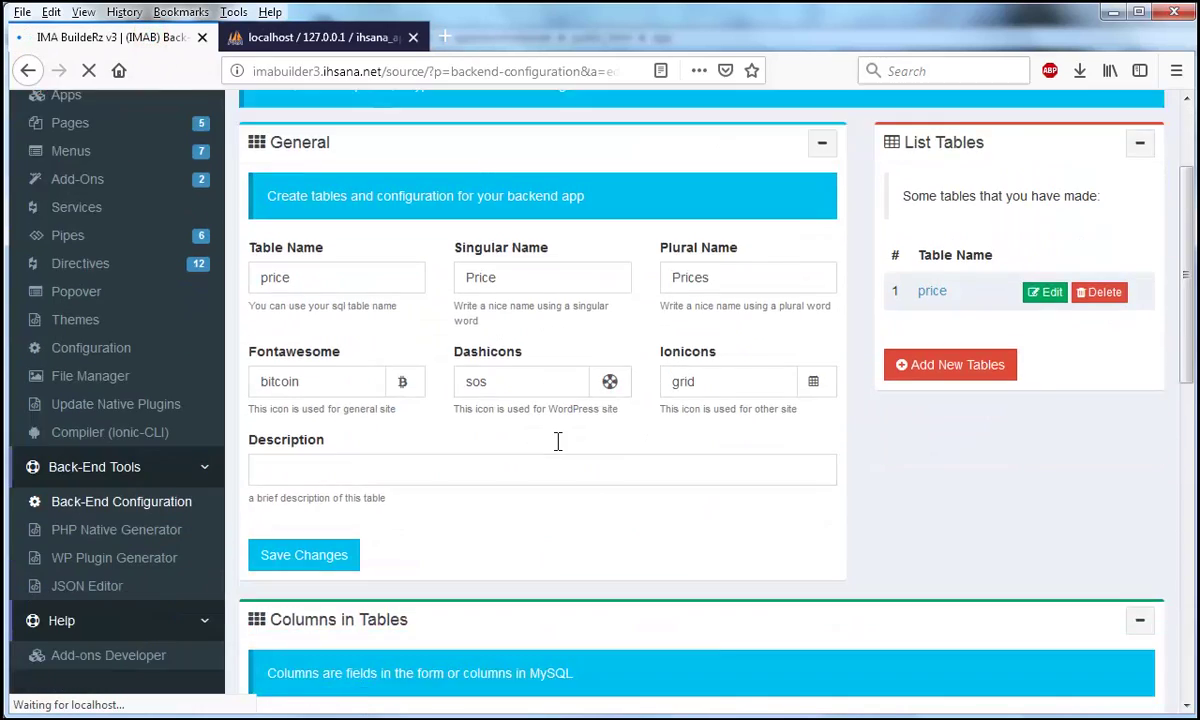
{"action": "scroll", "coordinate": [515, 570], "scroll_direction": "down", "scroll_amount": 2}
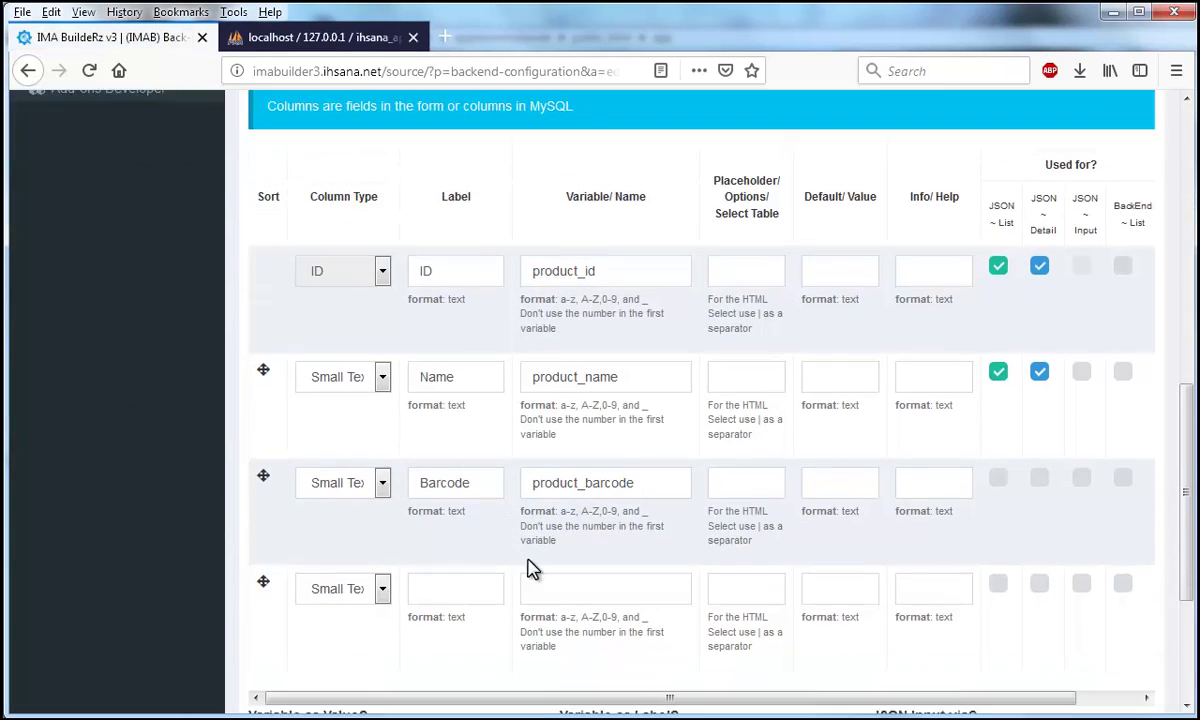
Step: Give the fourth column the variable name product_price and the label Price
{"action": "left_click", "coordinate": [584, 545]}
{"action": "key", "text": "ctrl+v"}
{"action": "left_click", "coordinate": [445, 550]}
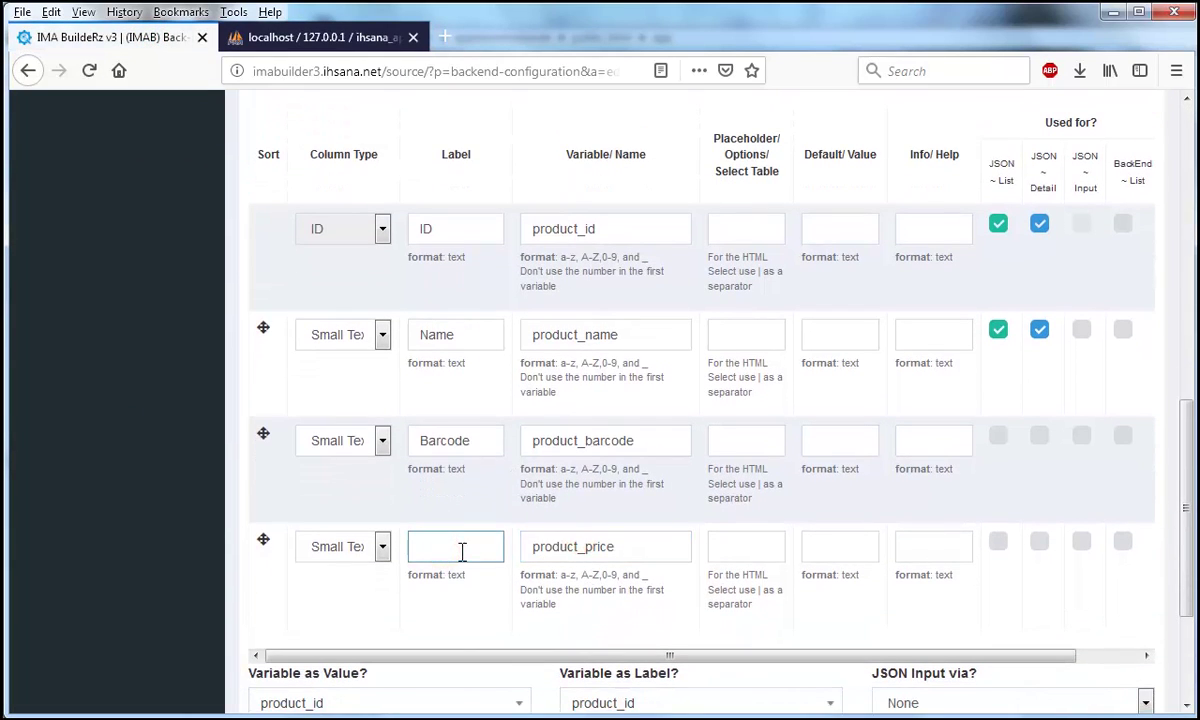
{"action": "double_click", "coordinate": [472, 547]}
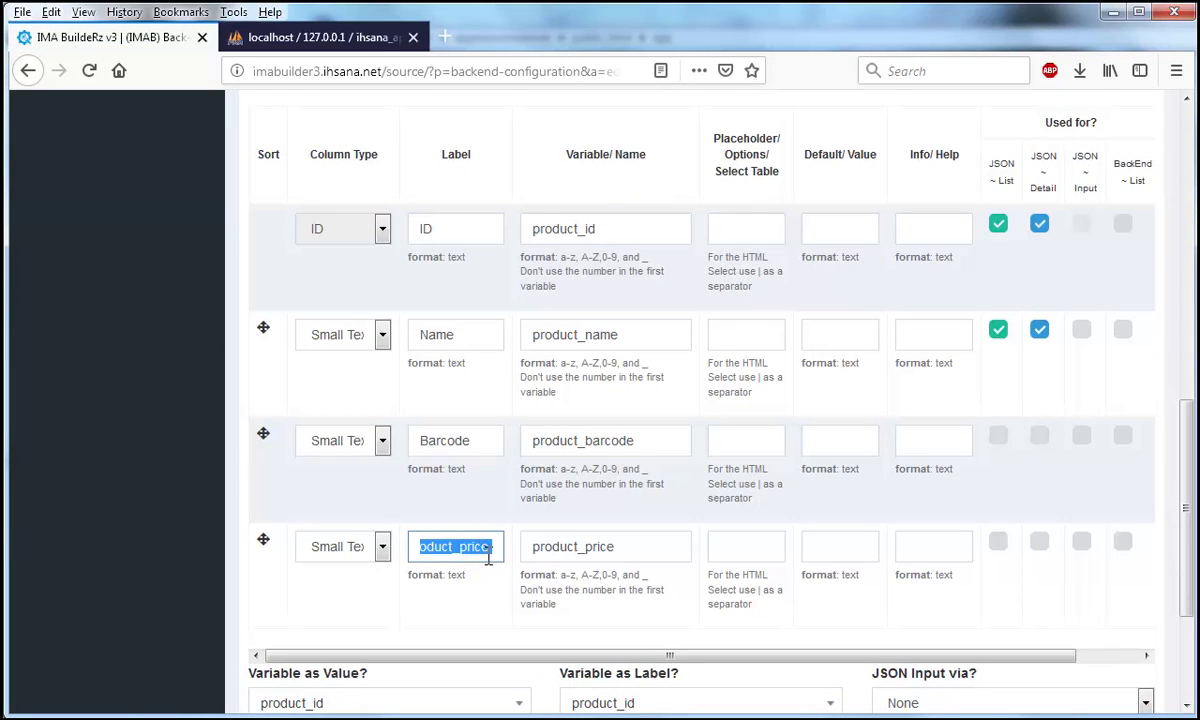
{"action": "type", "text": "Pri"}
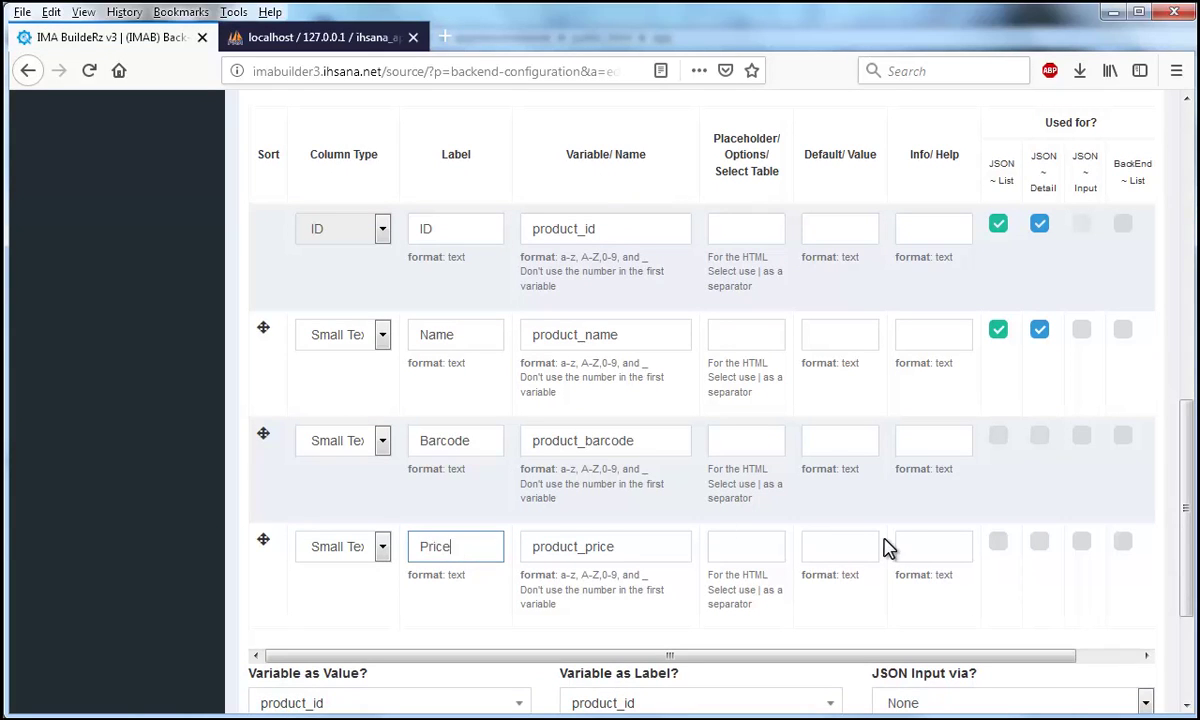
Step: Enable JSON List and JSON Detail for the Barcode and Price columns
{"action": "left_click", "coordinate": [998, 543]}
{"action": "left_click", "coordinate": [998, 435]}
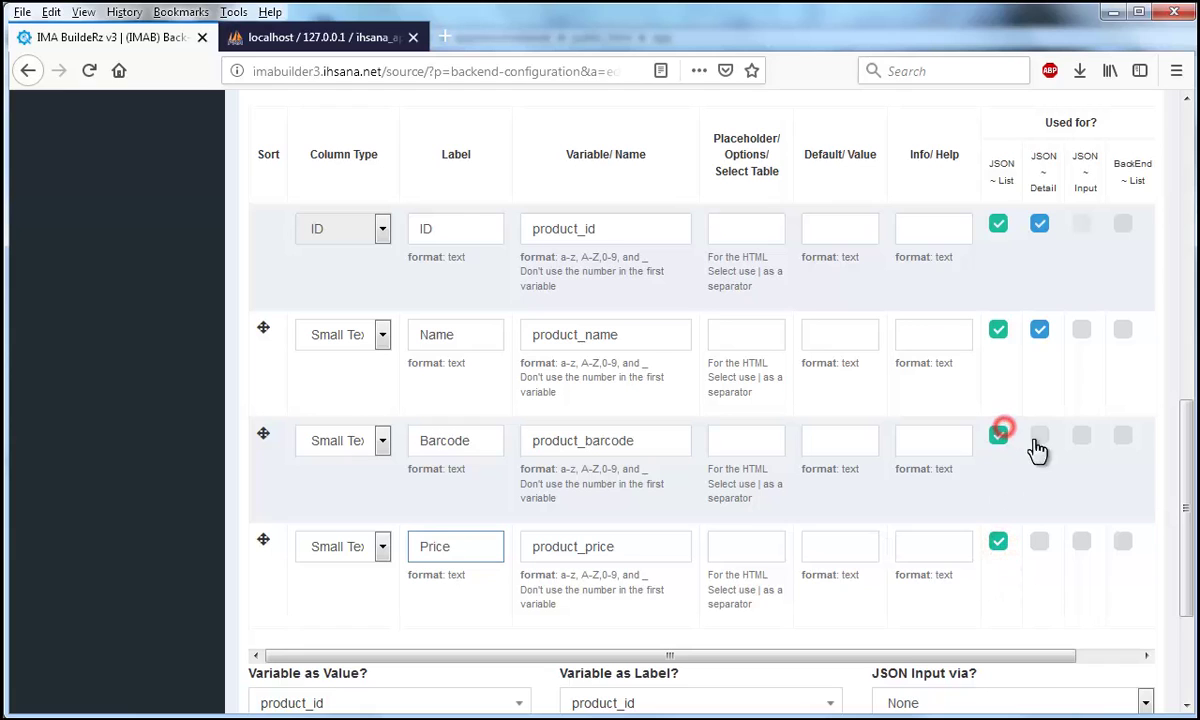
{"action": "left_click", "coordinate": [1039, 435]}
{"action": "left_click", "coordinate": [1039, 542]}
Step: Use product_barcode as the label variable and product_id as the value variable, and save the table
{"action": "scroll", "coordinate": [958, 591], "scroll_direction": "down", "scroll_amount": 3}
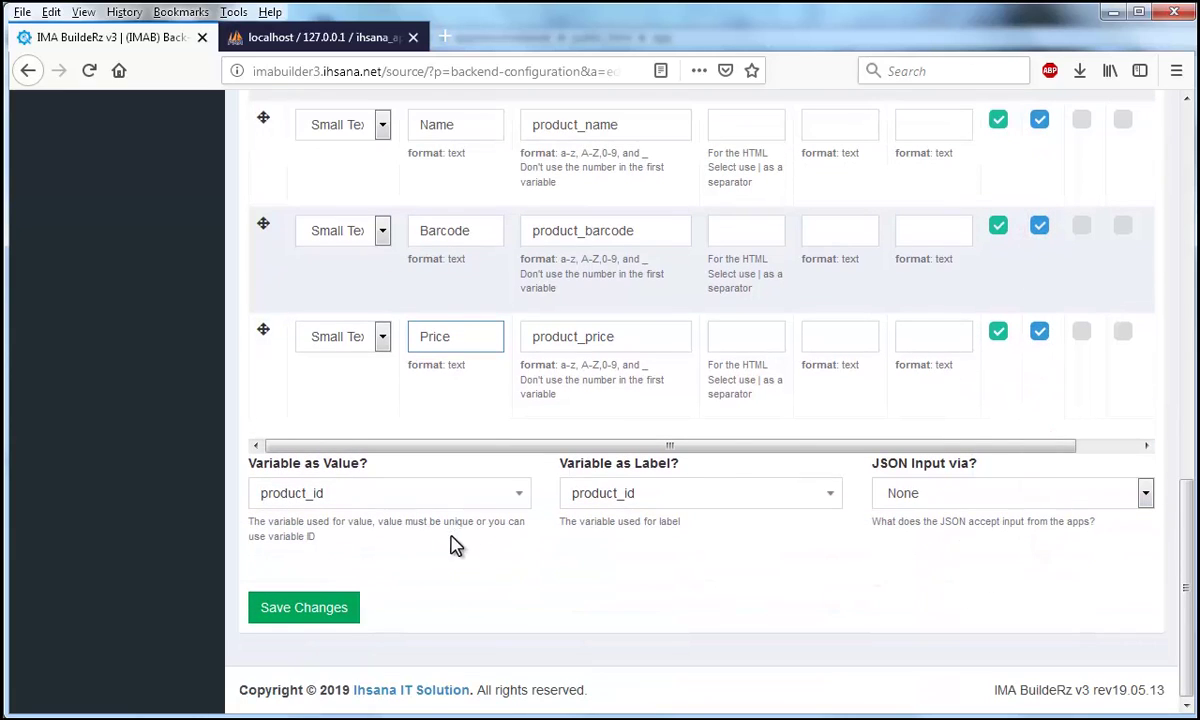
{"action": "left_click", "coordinate": [648, 500]}
{"action": "left_click", "coordinate": [647, 614]}
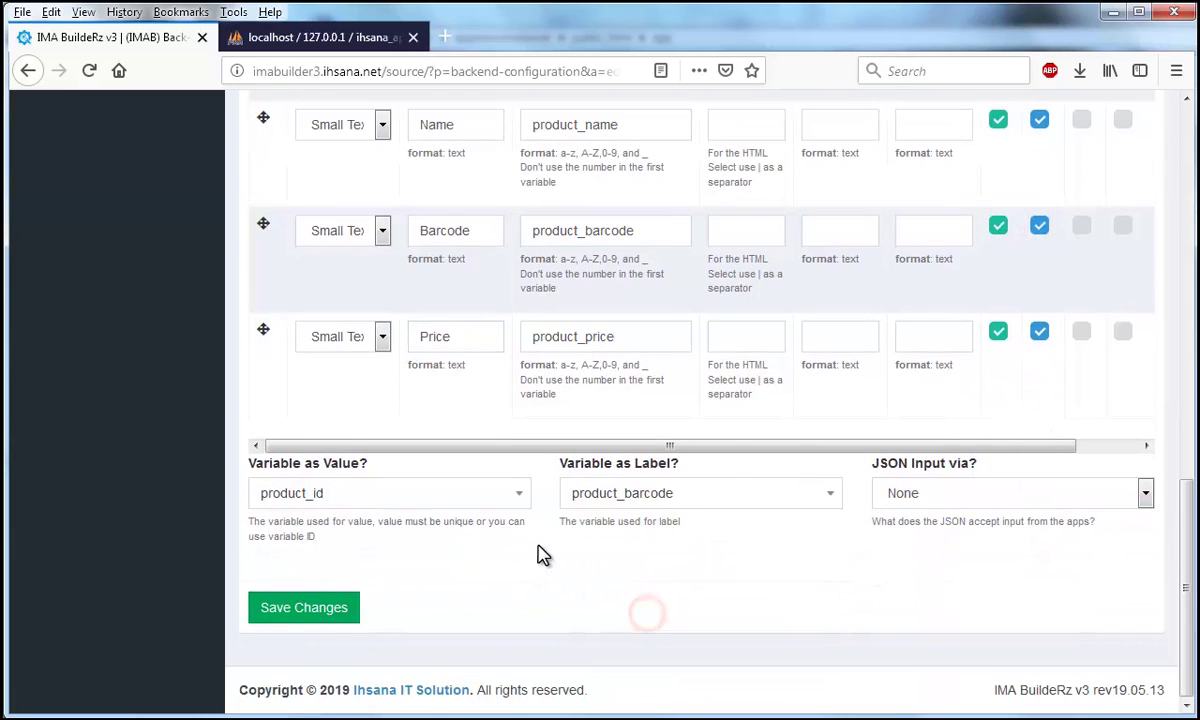
{"action": "left_click", "coordinate": [460, 495]}
{"action": "left_click", "coordinate": [391, 558]}
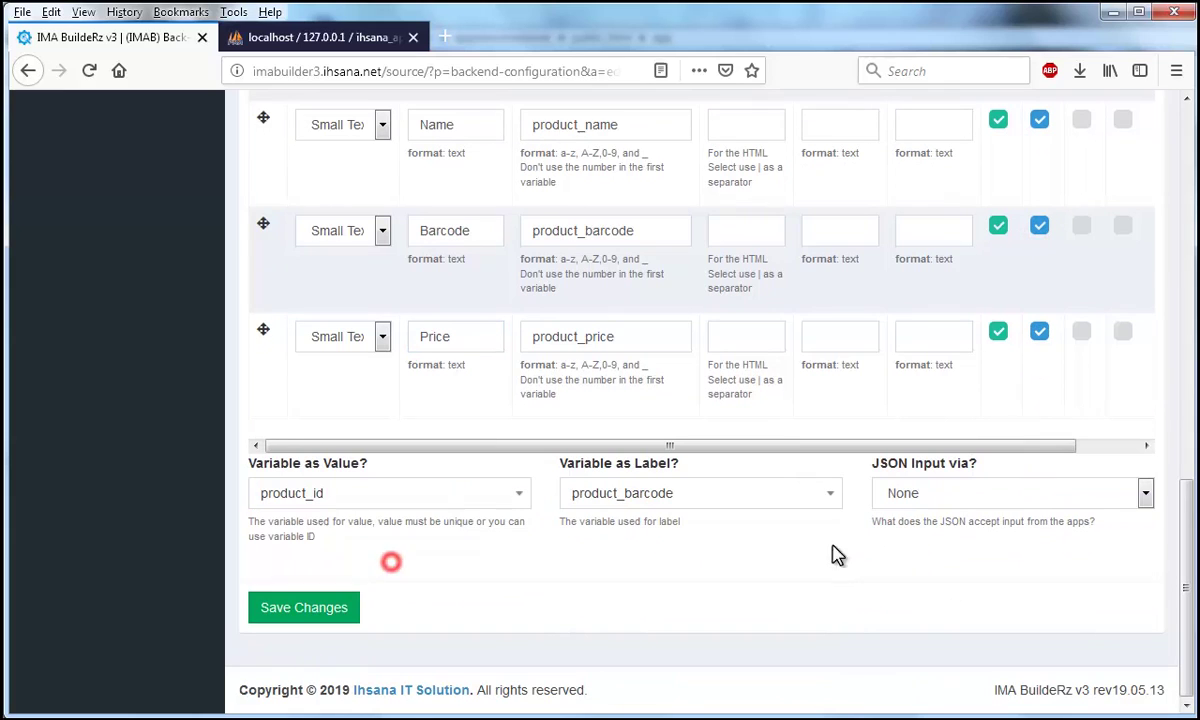
{"action": "left_click", "coordinate": [1012, 518]}
{"action": "left_click", "coordinate": [1007, 515]}
{"action": "left_click", "coordinate": [273, 609]}
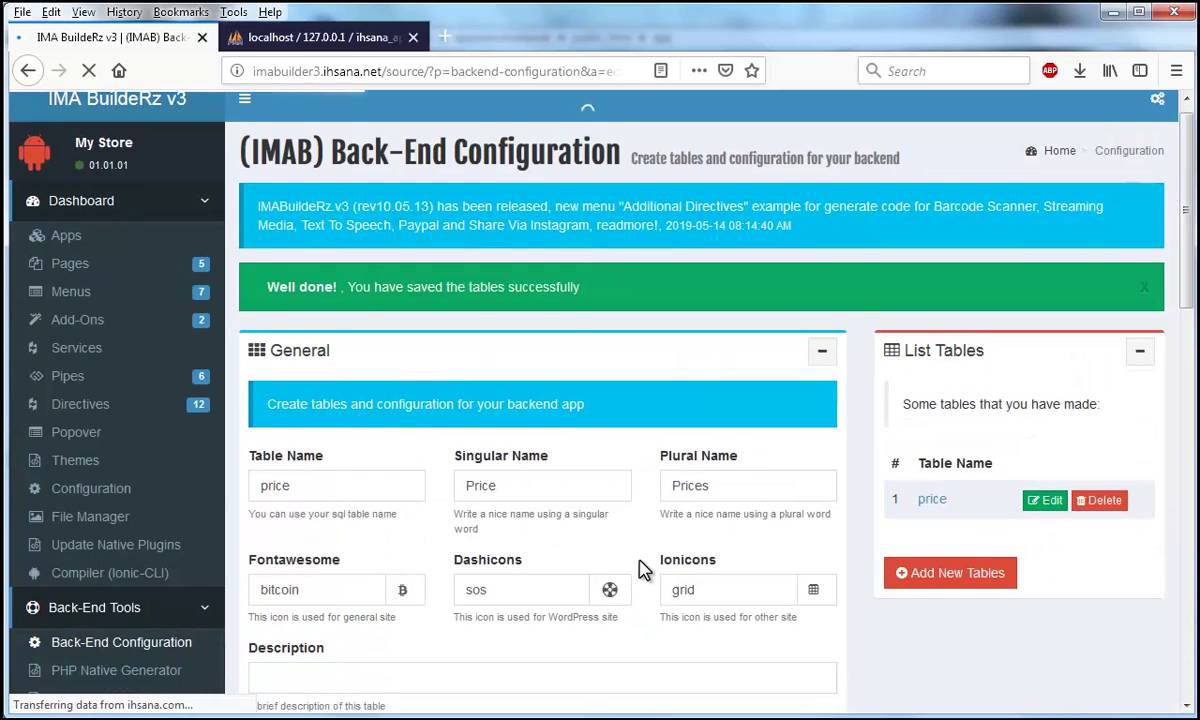
Step: Set the table name to products and the plural name to Prices, and save the general table settings
{"action": "scroll", "coordinate": [643, 568], "scroll_direction": "down", "scroll_amount": 7}
{"action": "scroll", "coordinate": [643, 568], "scroll_direction": "up", "scroll_amount": 3}
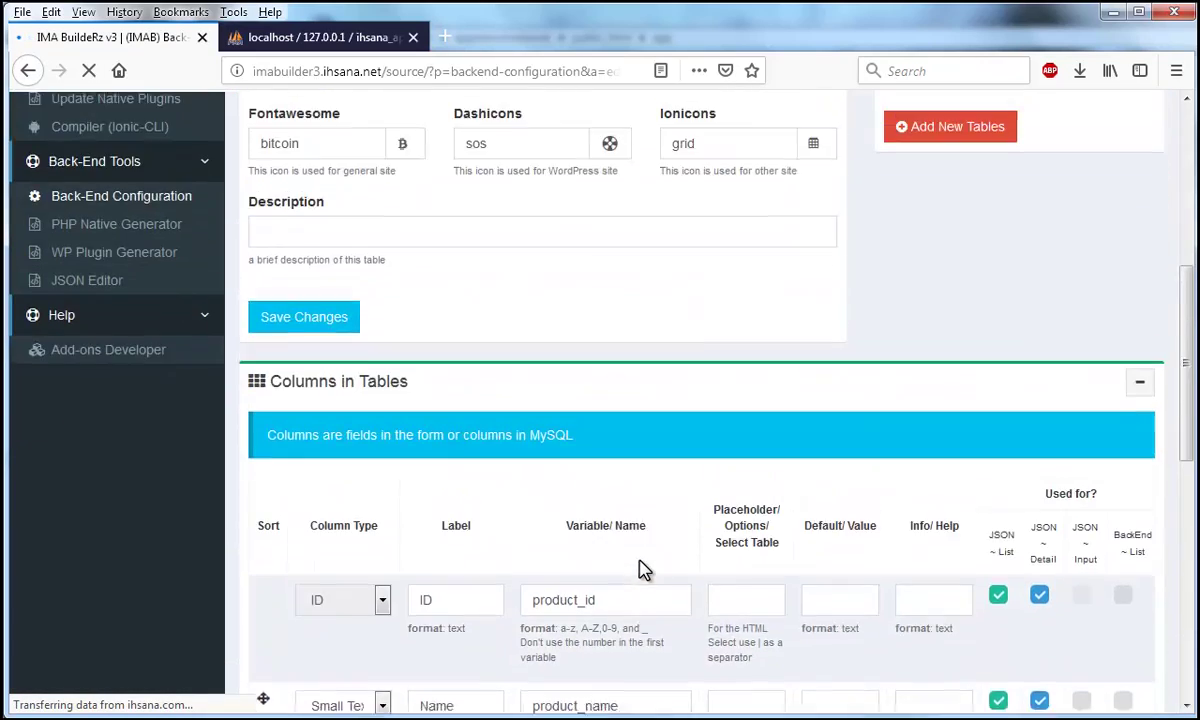
{"action": "scroll", "coordinate": [643, 568], "scroll_direction": "up", "scroll_amount": 4}
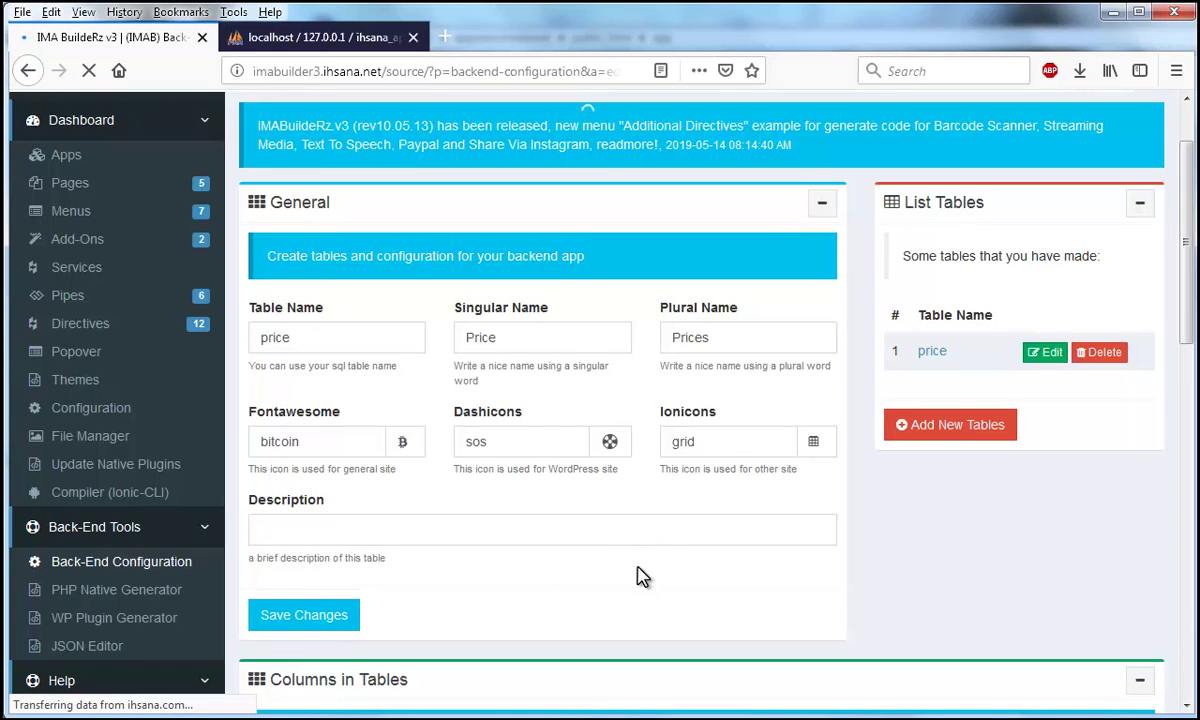
{"action": "scroll", "coordinate": [642, 577], "scroll_direction": "down", "scroll_amount": 2}
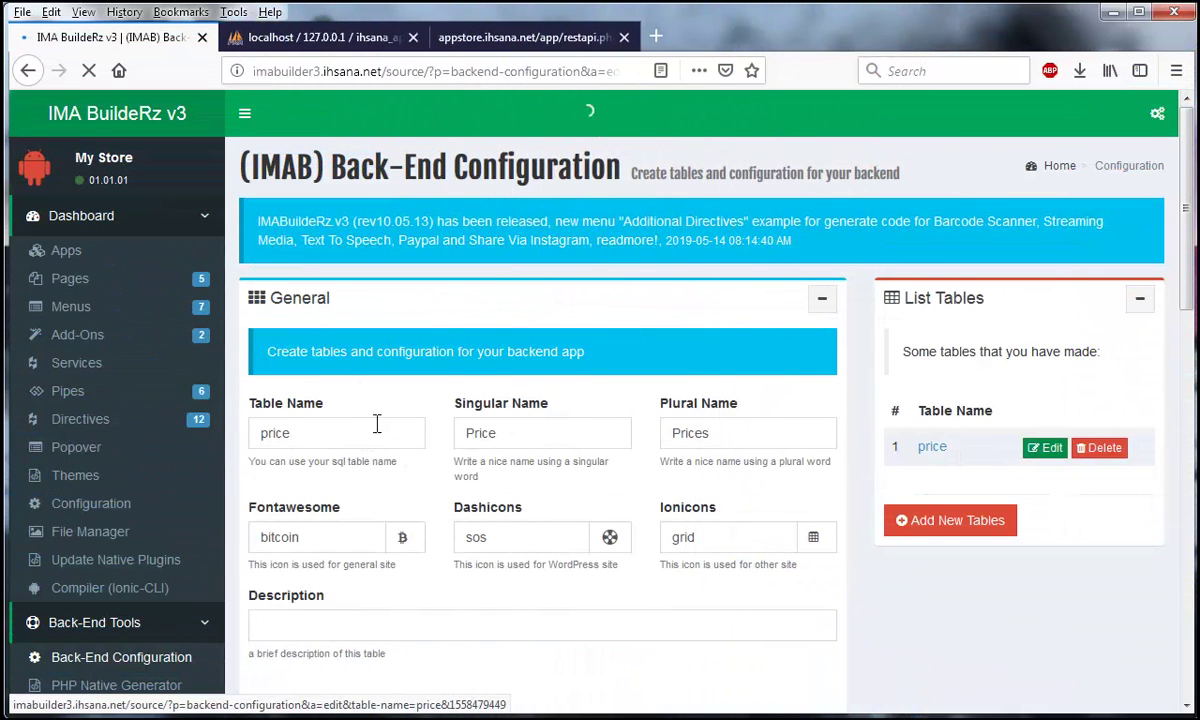
{"action": "double_click", "coordinate": [313, 432]}
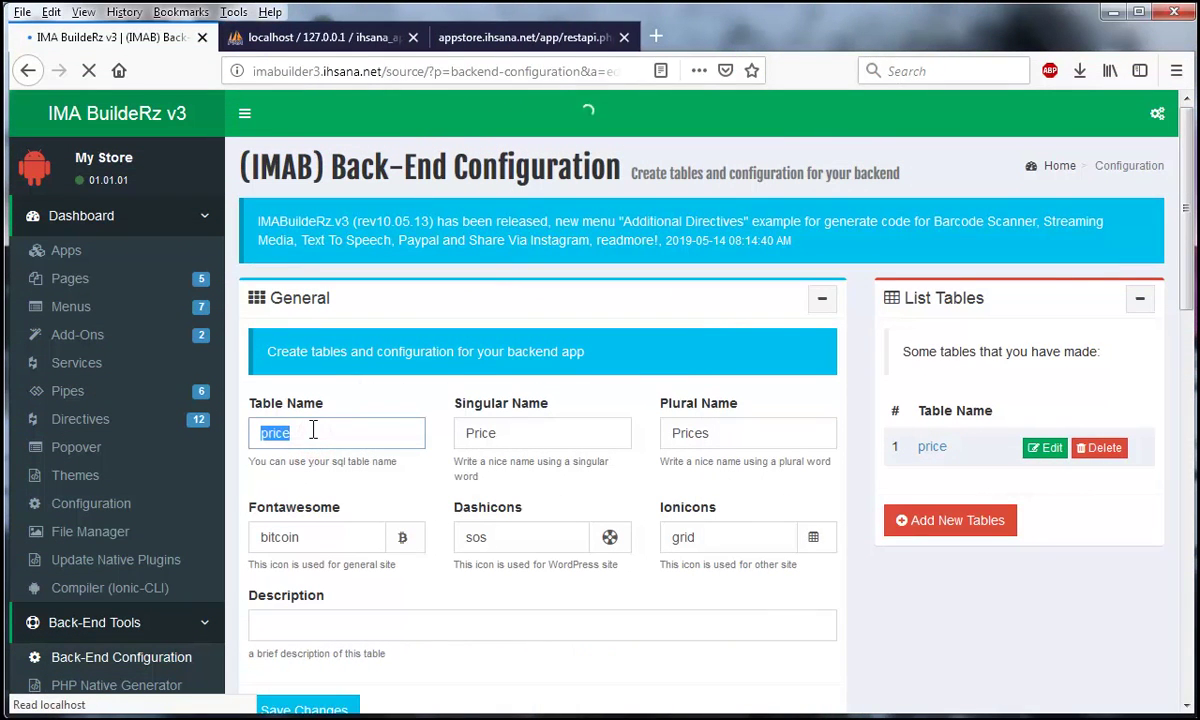
{"action": "type", "text": "products"}
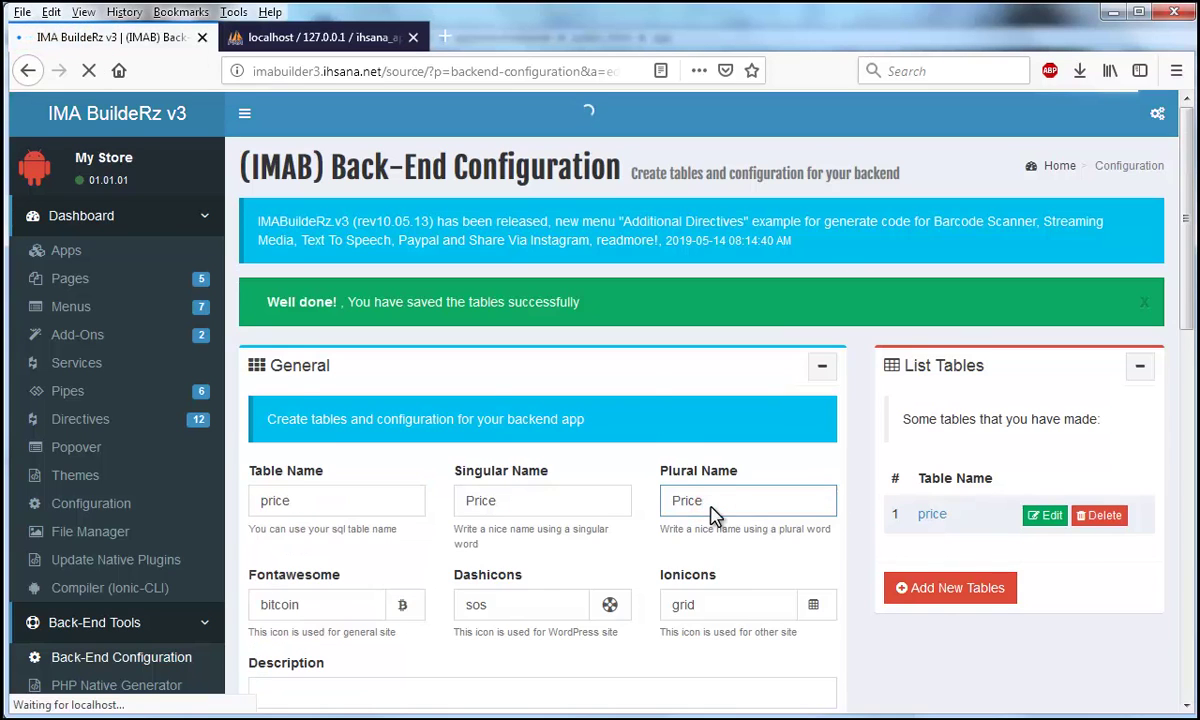
{"action": "type", "text": "s"}
{"action": "scroll", "coordinate": [635, 573], "scroll_direction": "down", "scroll_amount": 3}
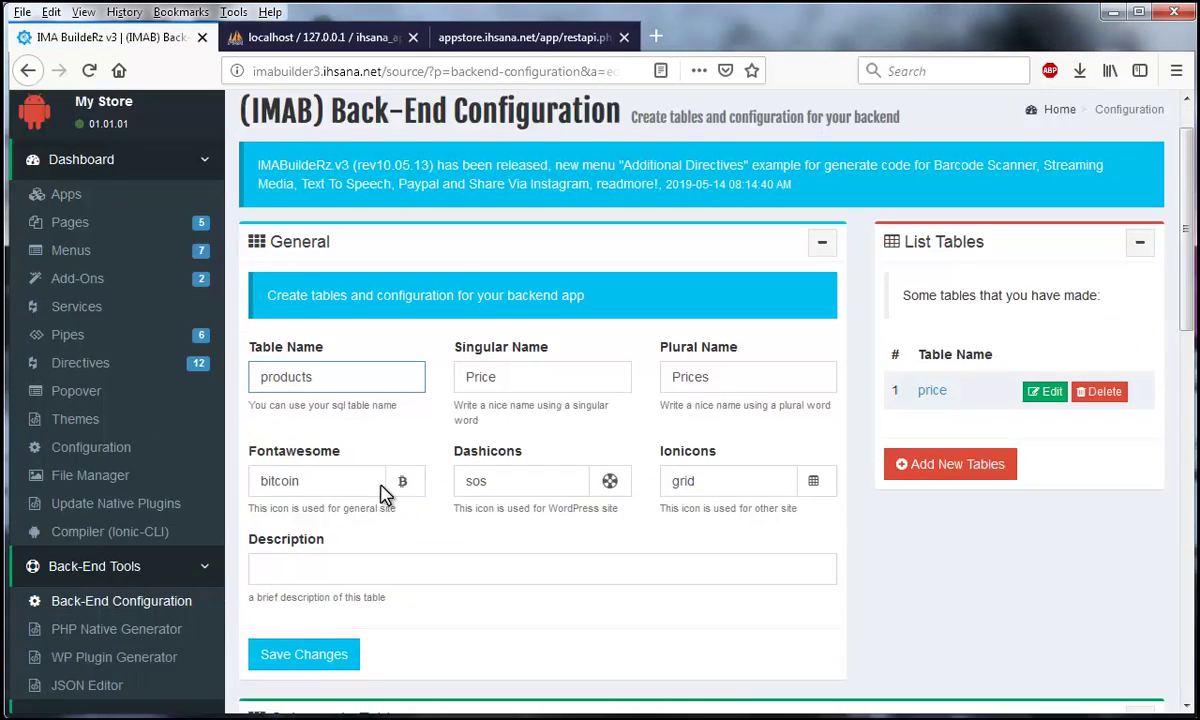
{"action": "scroll", "coordinate": [305, 520], "scroll_direction": "down", "scroll_amount": 3}
{"action": "left_click", "coordinate": [305, 520]}
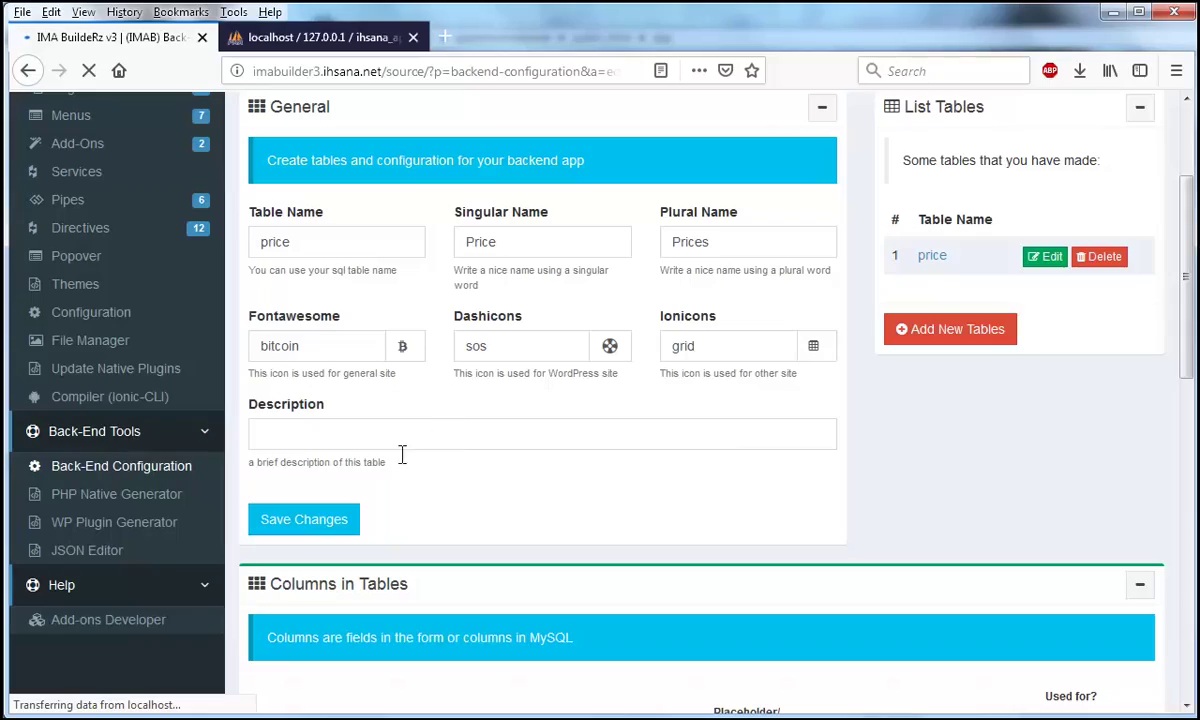
Step: Open the PHP Native Generator
{"action": "left_click", "coordinate": [168, 500]}
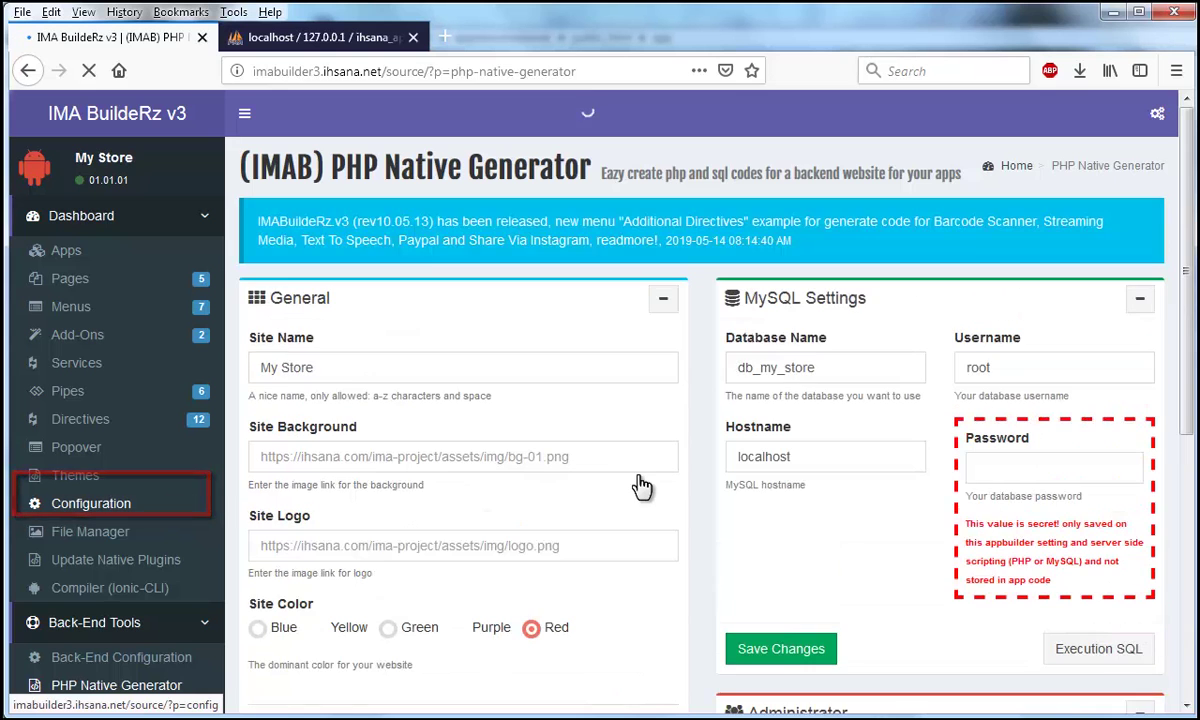
Step: Copy the ihsana_appstore database name from the database's page address in phpMyAdmin
{"action": "scroll", "coordinate": [659, 486], "scroll_direction": "down", "scroll_amount": 5}
{"action": "scroll", "coordinate": [656, 485], "scroll_direction": "up", "scroll_amount": 1}
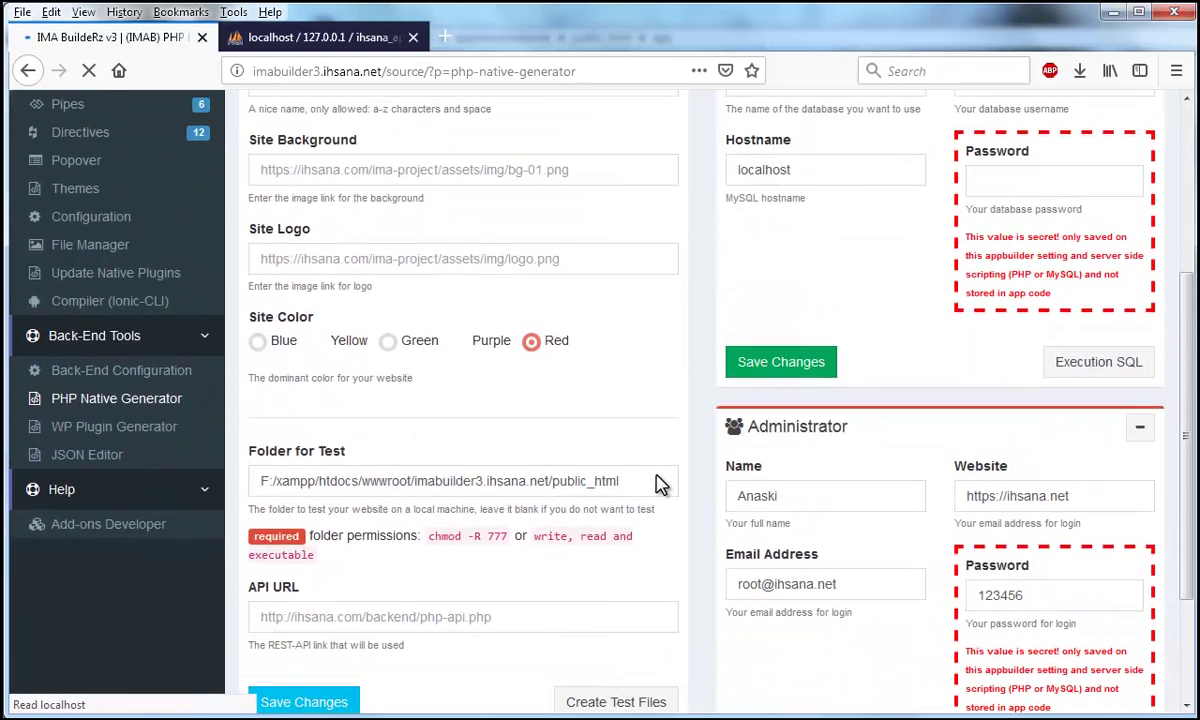
{"action": "scroll", "coordinate": [825, 413], "scroll_direction": "up", "scroll_amount": 2}
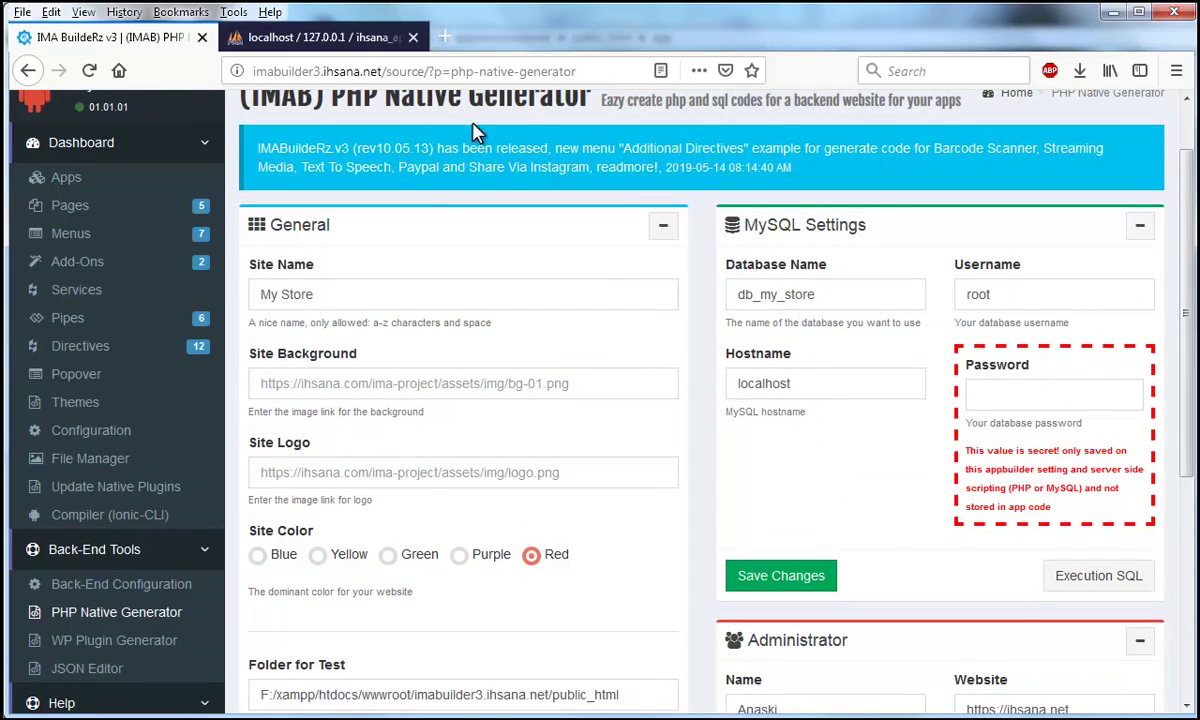
{"action": "left_click", "coordinate": [342, 40]}
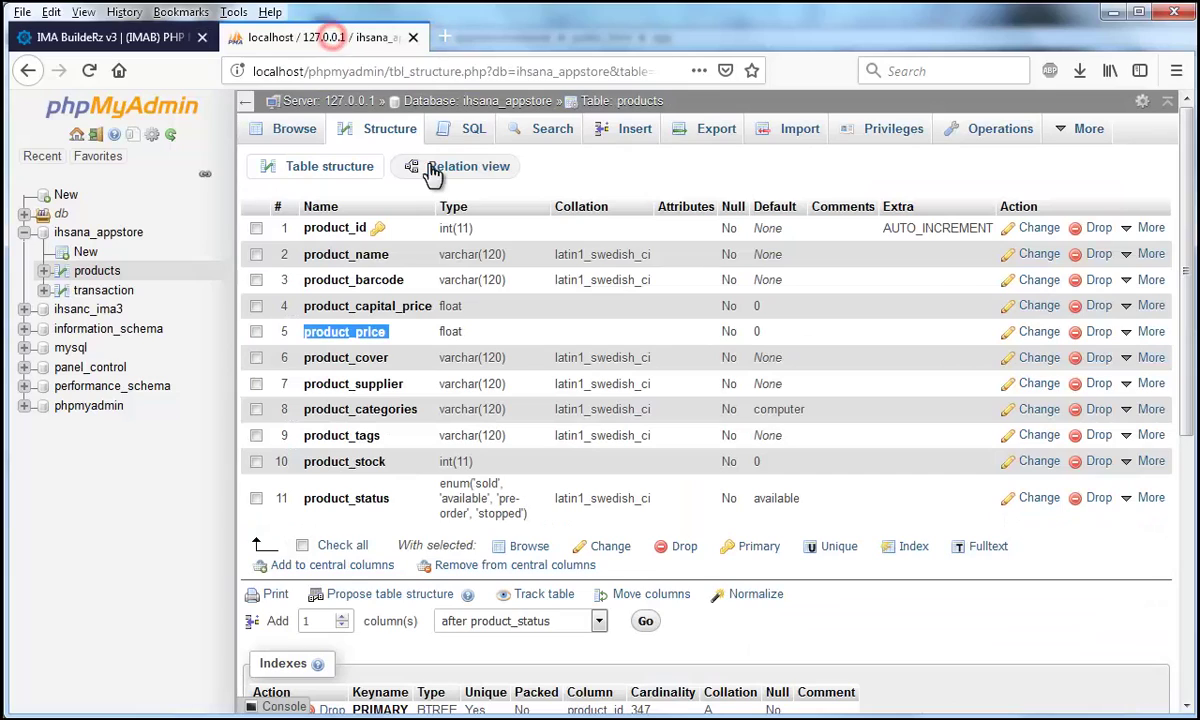
{"action": "left_click", "coordinate": [478, 102]}
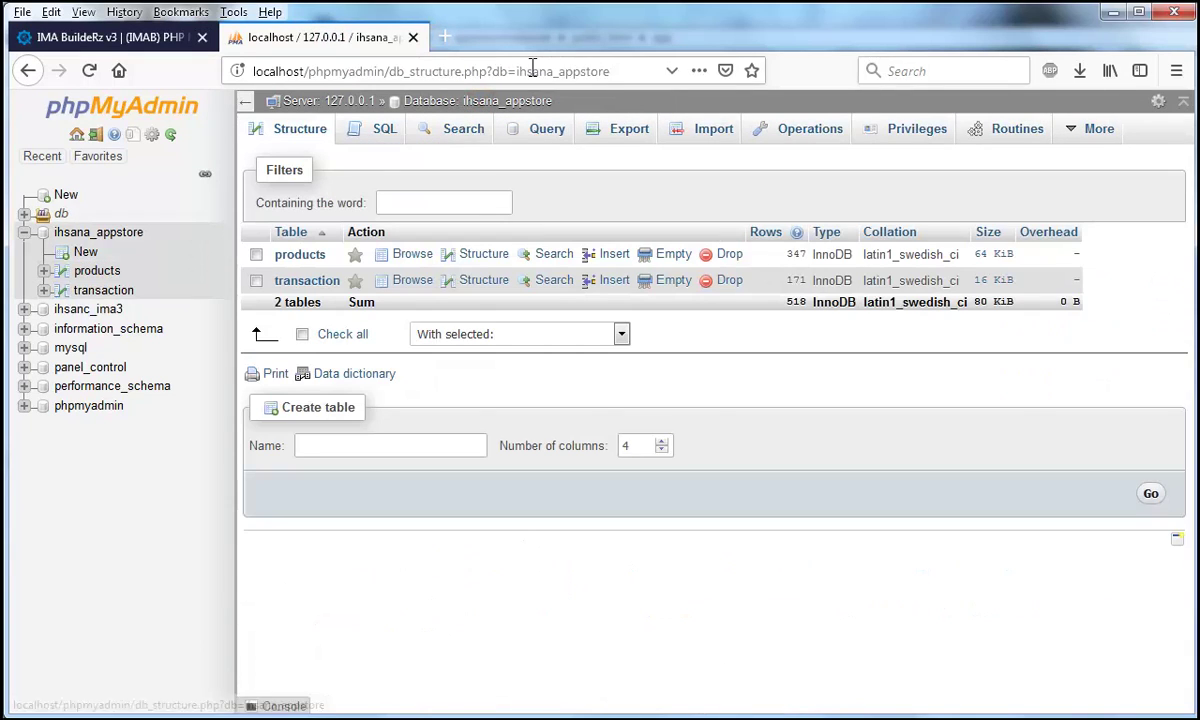
{"action": "double_click", "coordinate": [522, 71]}
{"action": "right_click", "coordinate": [524, 71]}
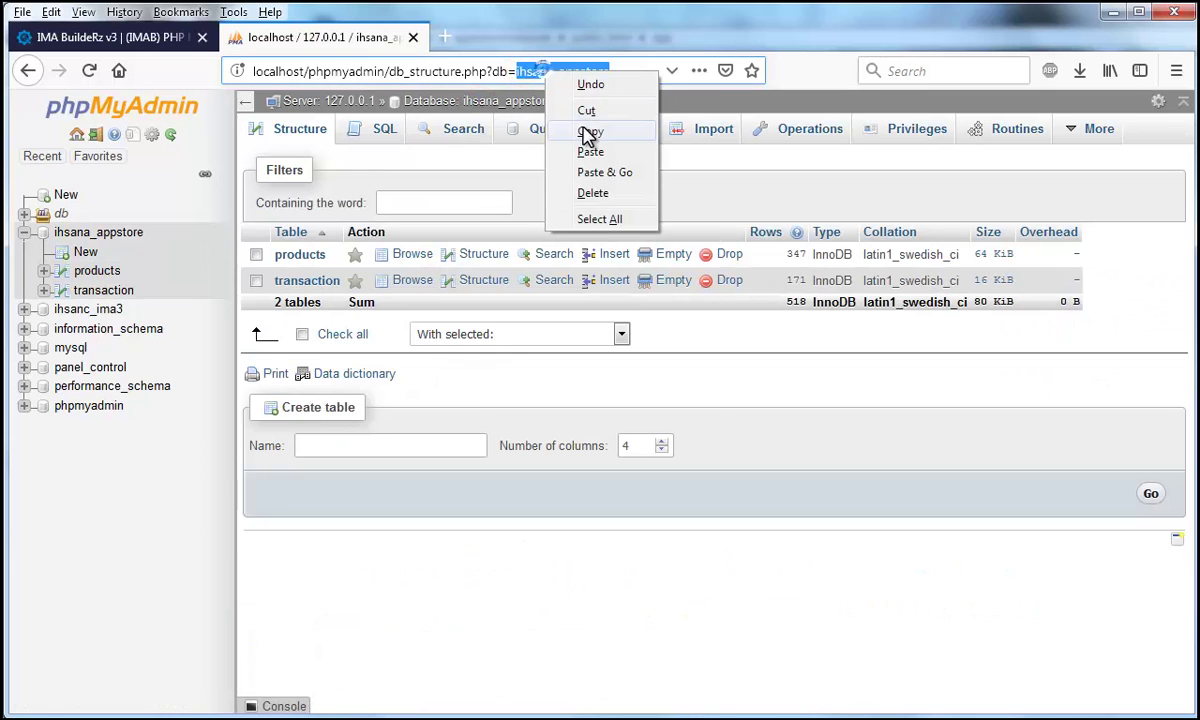
{"action": "left_click", "coordinate": [555, 129]}
Step: Set the MySQL database name in the PHP Native Generator to ihsana_appstore and save the settings
{"action": "left_click", "coordinate": [110, 38]}
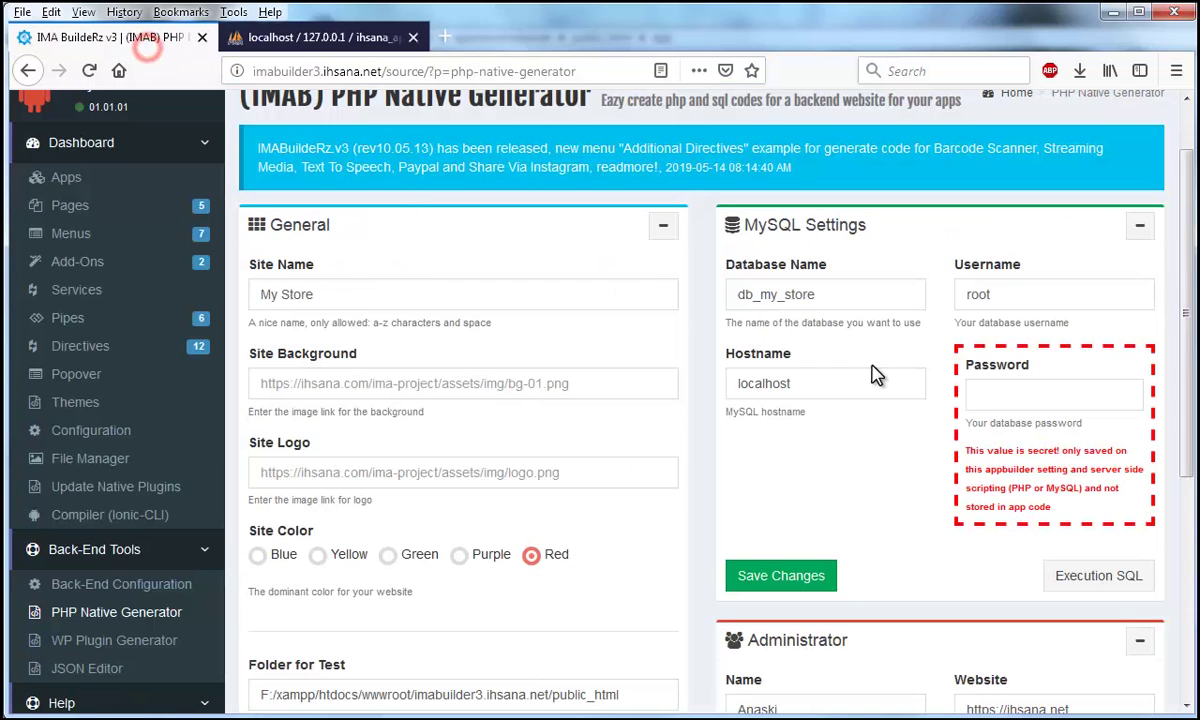
{"action": "double_click", "coordinate": [840, 299]}
{"action": "key", "text": "ctrl+v"}
{"action": "left_click", "coordinate": [838, 428]}
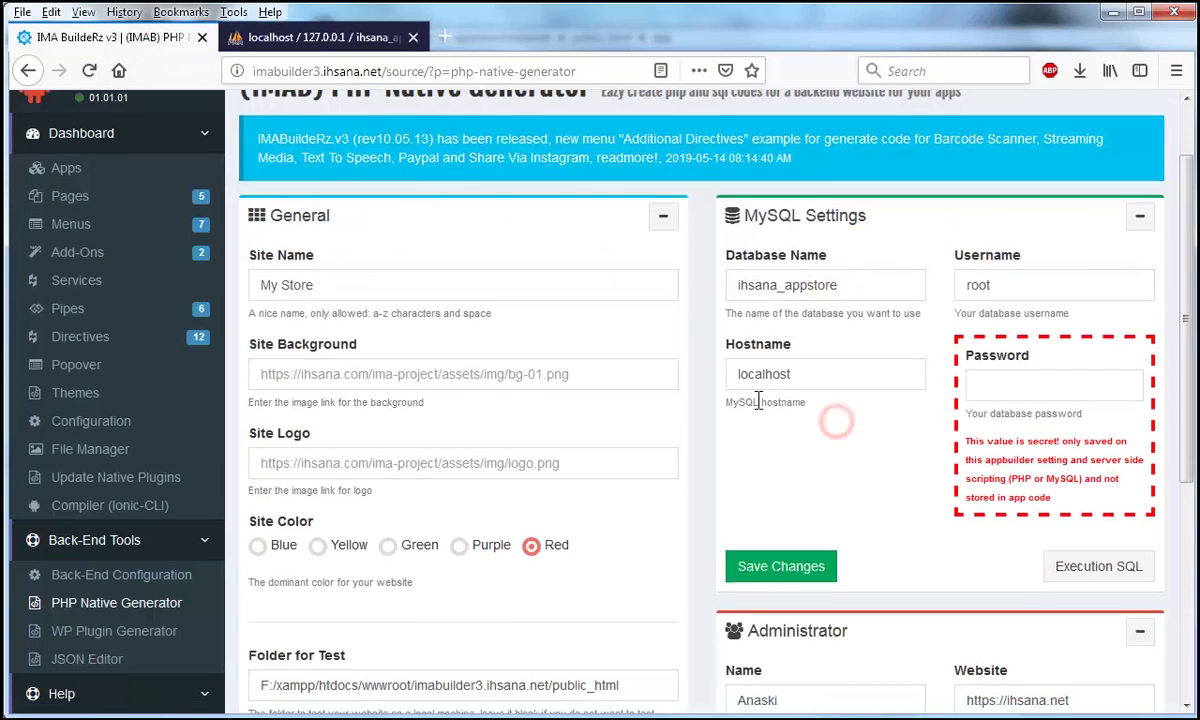
{"action": "scroll", "coordinate": [598, 385], "scroll_direction": "down", "scroll_amount": 5}
{"action": "scroll", "coordinate": [597, 388], "scroll_direction": "down", "scroll_amount": 2}
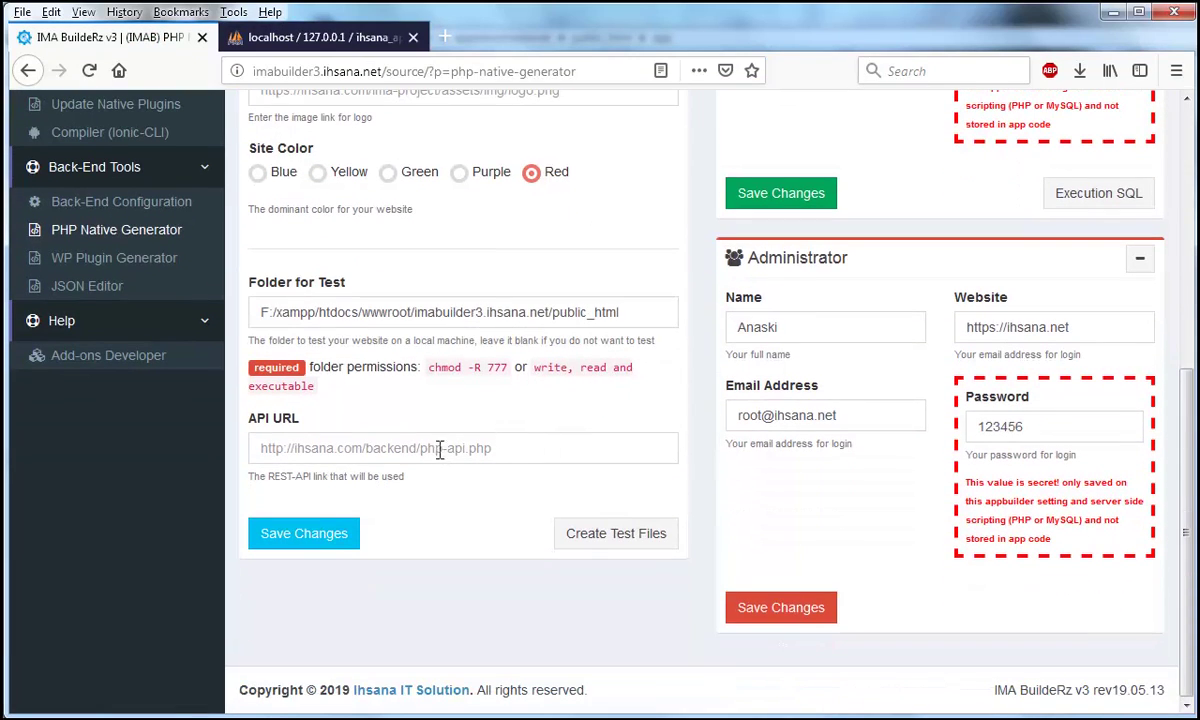
{"action": "left_click", "coordinate": [340, 534]}
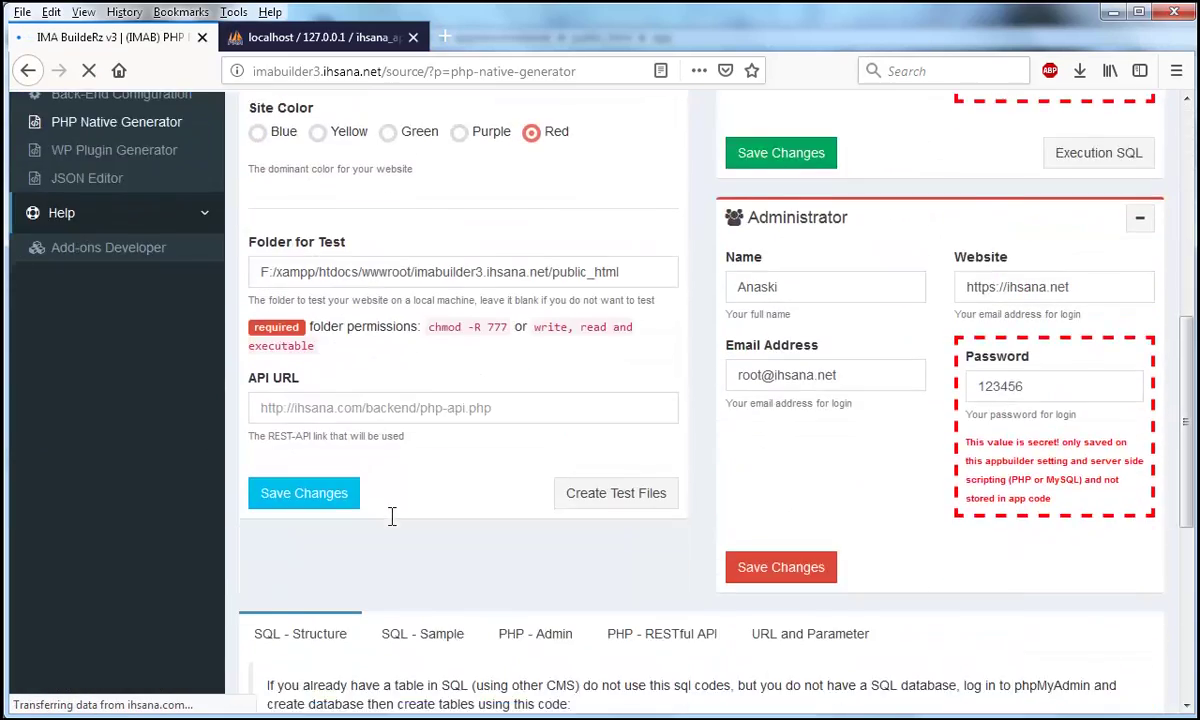
Step: Examine the generated PHP RESTful API code, including its MySQL connection settings
{"action": "scroll", "coordinate": [393, 517], "scroll_direction": "down", "scroll_amount": 5}
{"action": "left_click", "coordinate": [662, 179]}
{"action": "left_click", "coordinate": [605, 423]}
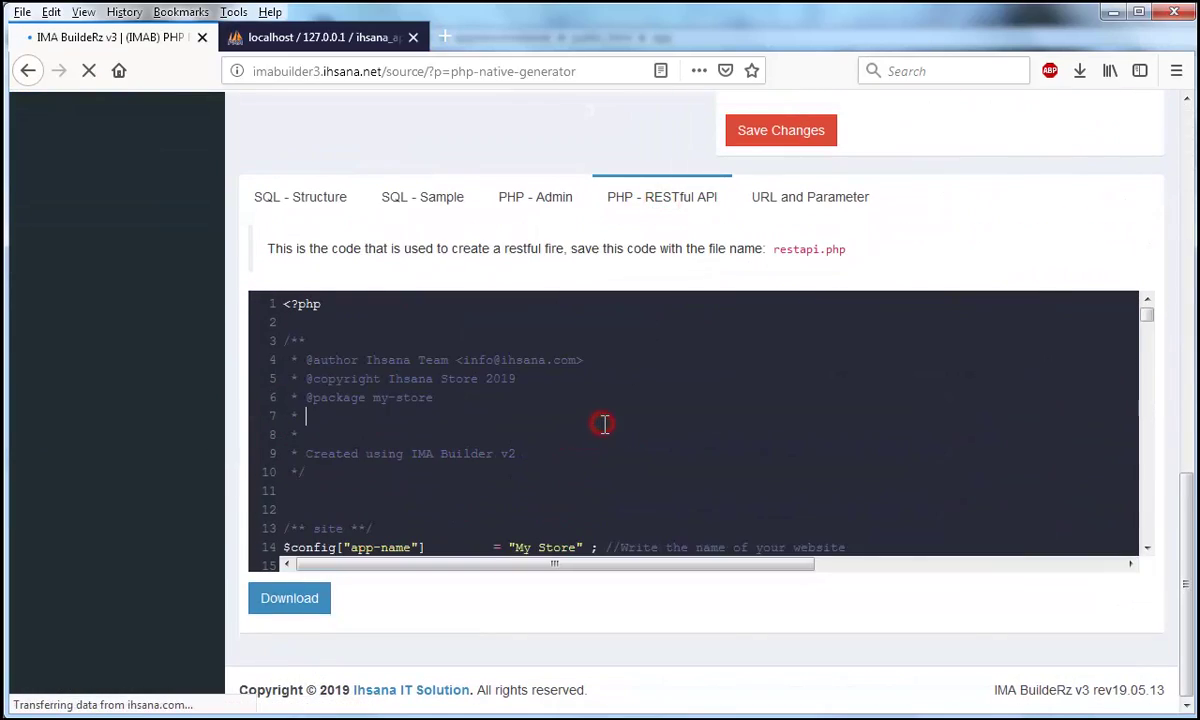
{"action": "scroll", "coordinate": [605, 425], "scroll_direction": "down", "scroll_amount": 4}
{"action": "scroll", "coordinate": [605, 425], "scroll_direction": "down", "scroll_amount": 3}
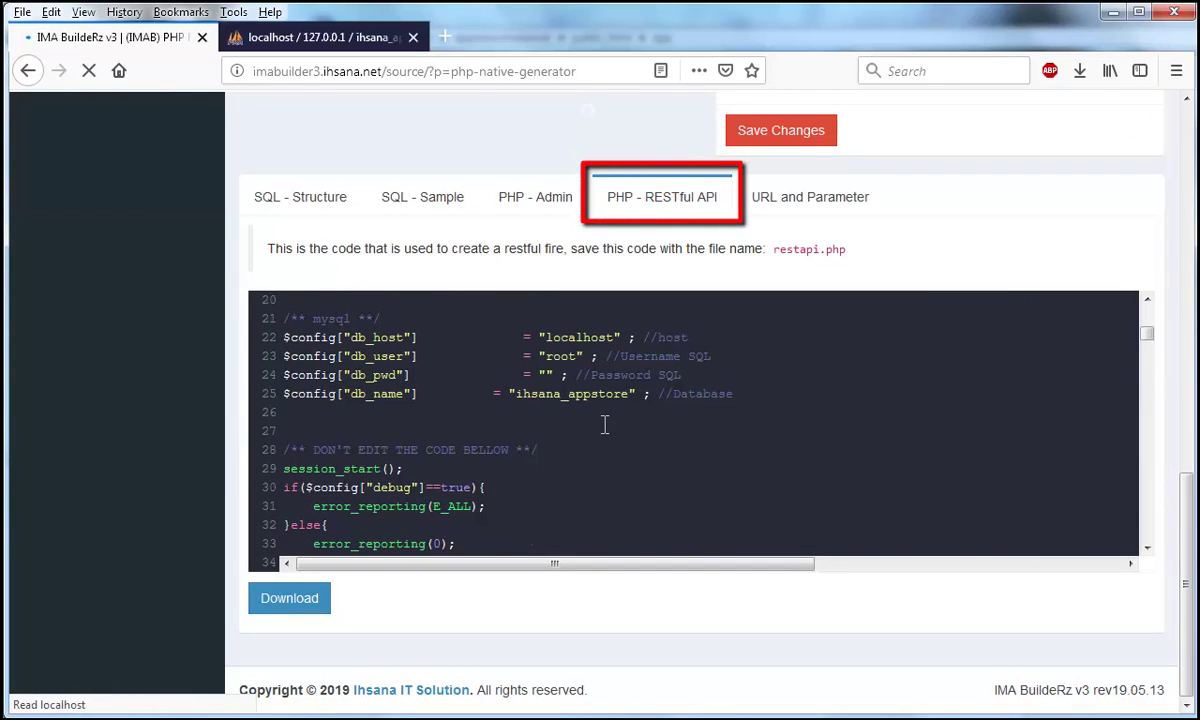
{"action": "scroll", "coordinate": [605, 425], "scroll_direction": "down", "scroll_amount": 8}
{"action": "scroll", "coordinate": [605, 425], "scroll_direction": "up", "scroll_amount": 4}
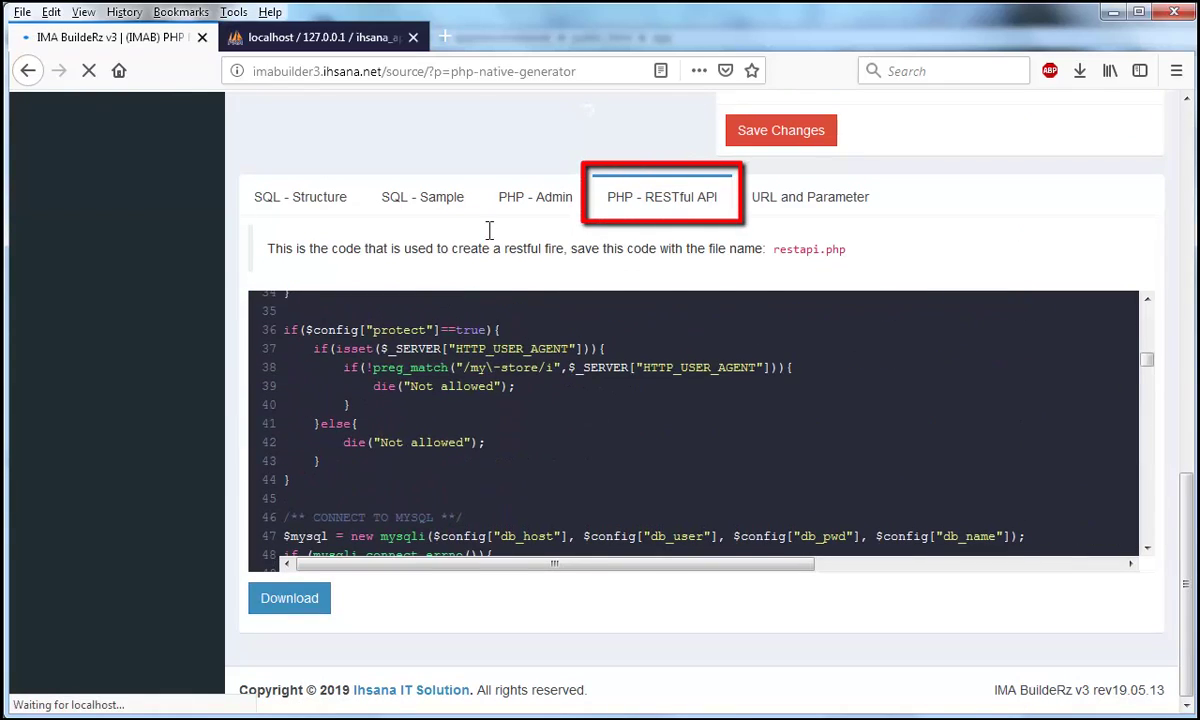
Step: Review the generated SQL structure code and return to the PHP RESTful API code
{"action": "left_click", "coordinate": [437, 213]}
{"action": "left_click", "coordinate": [303, 197]}
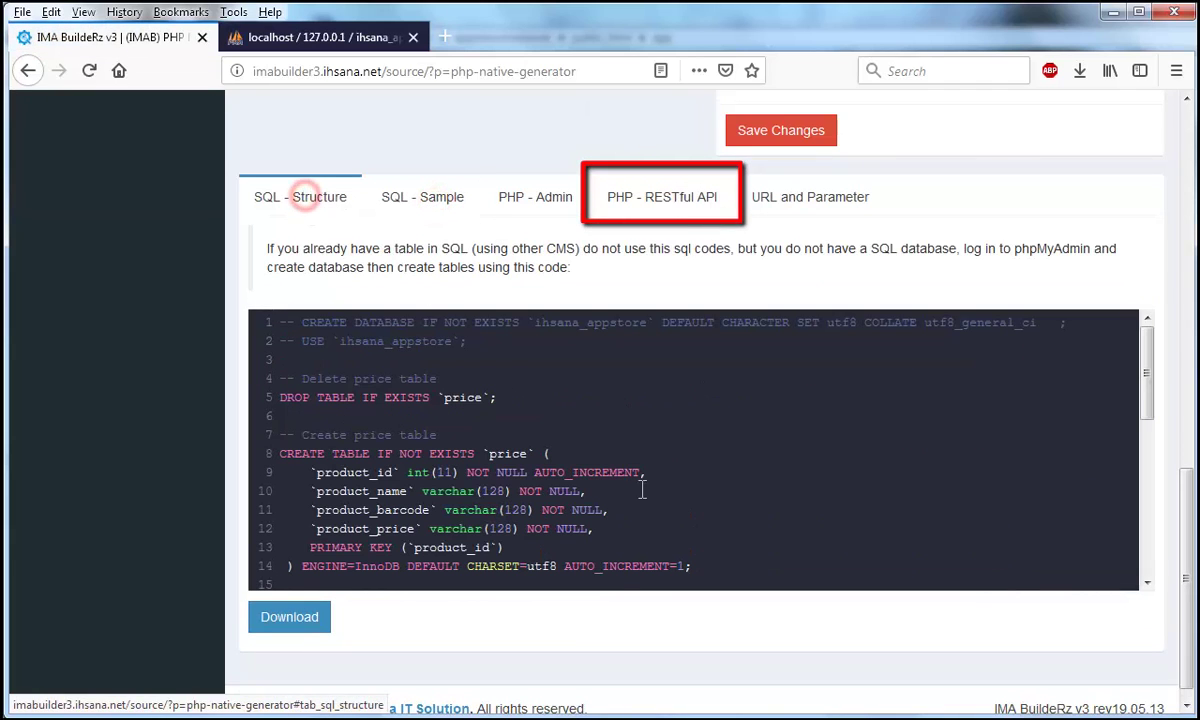
{"action": "left_click", "coordinate": [535, 195]}
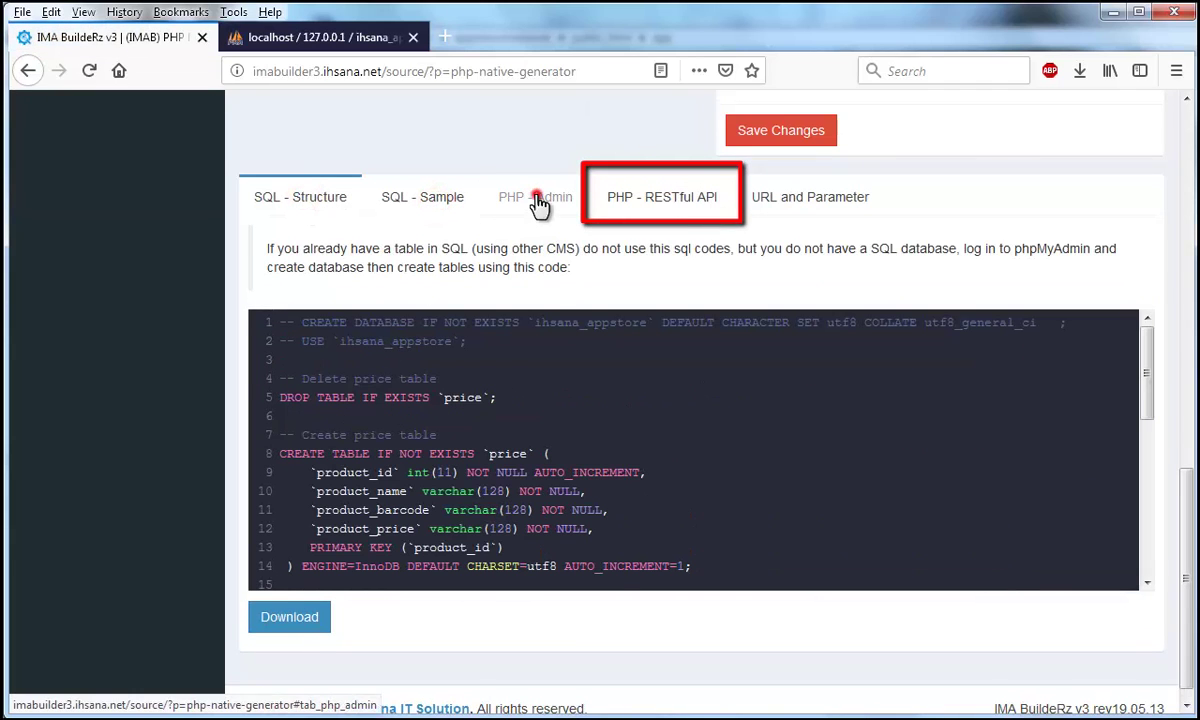
{"action": "left_click", "coordinate": [458, 195]}
{"action": "left_click", "coordinate": [640, 197]}
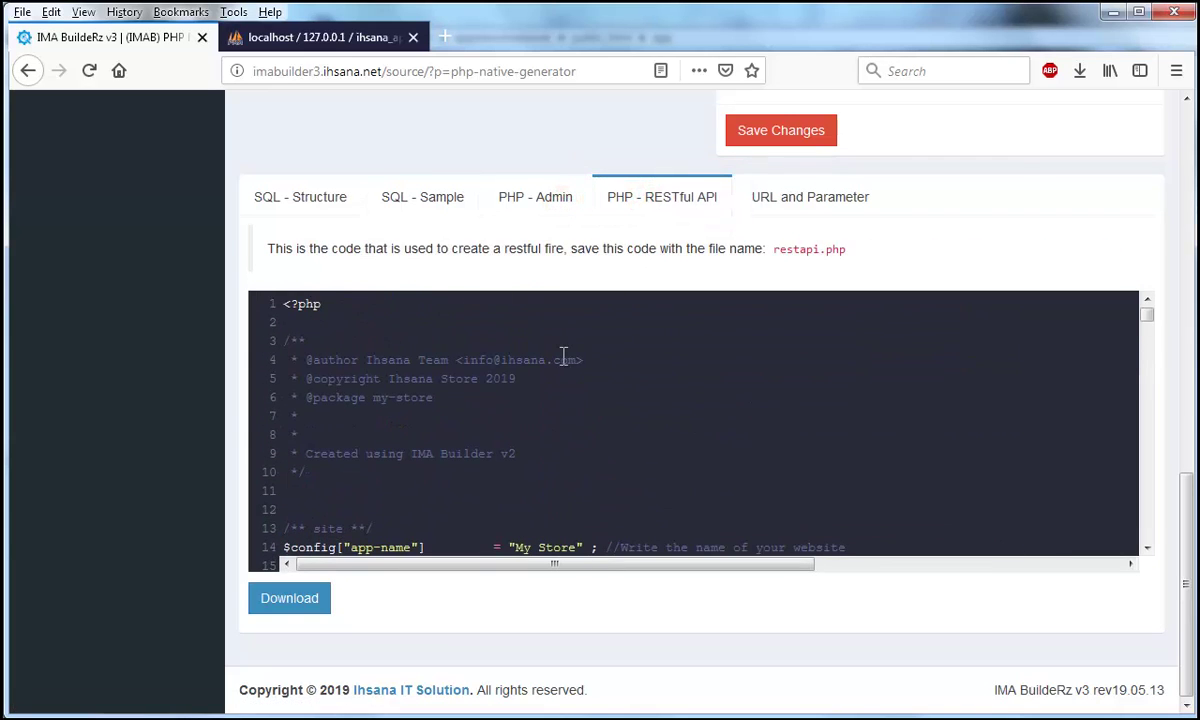
Step: Create a text document in the appstore.ihsana.net public_html app folder in Windows Explorer and name it restapi.php
{"action": "key", "text": "alt+Tab"}
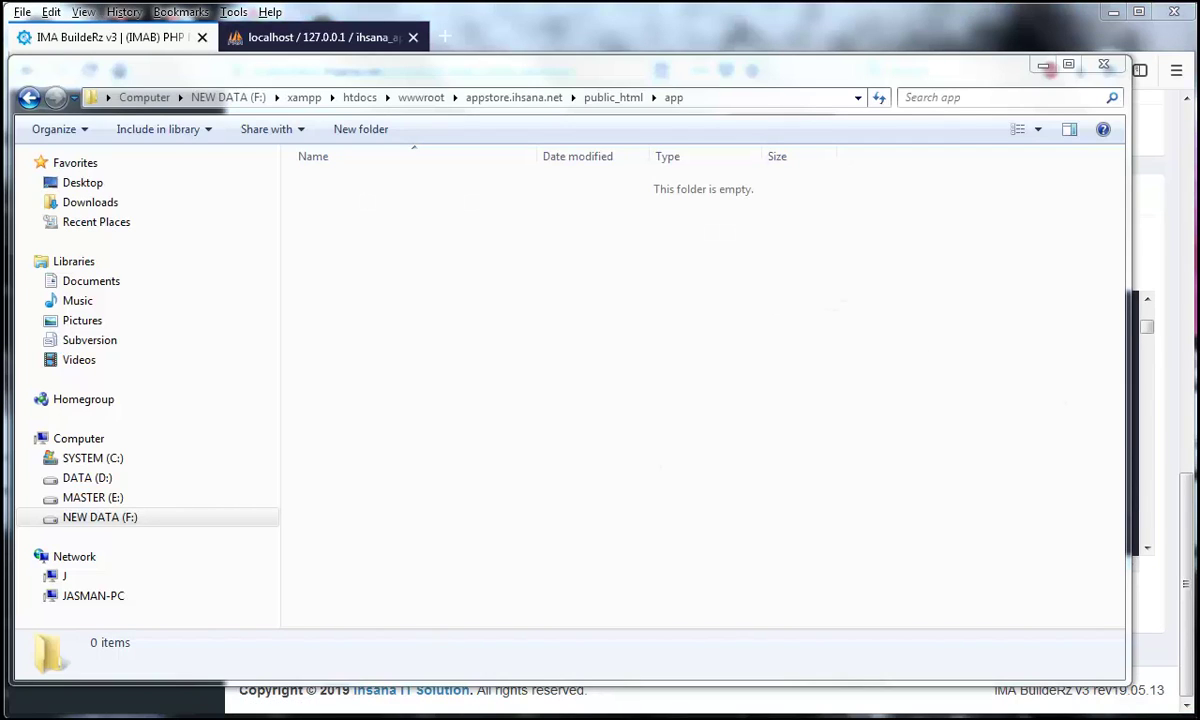
{"action": "key", "text": "alt+Tab"}
{"action": "key", "text": "alt+Tab"}
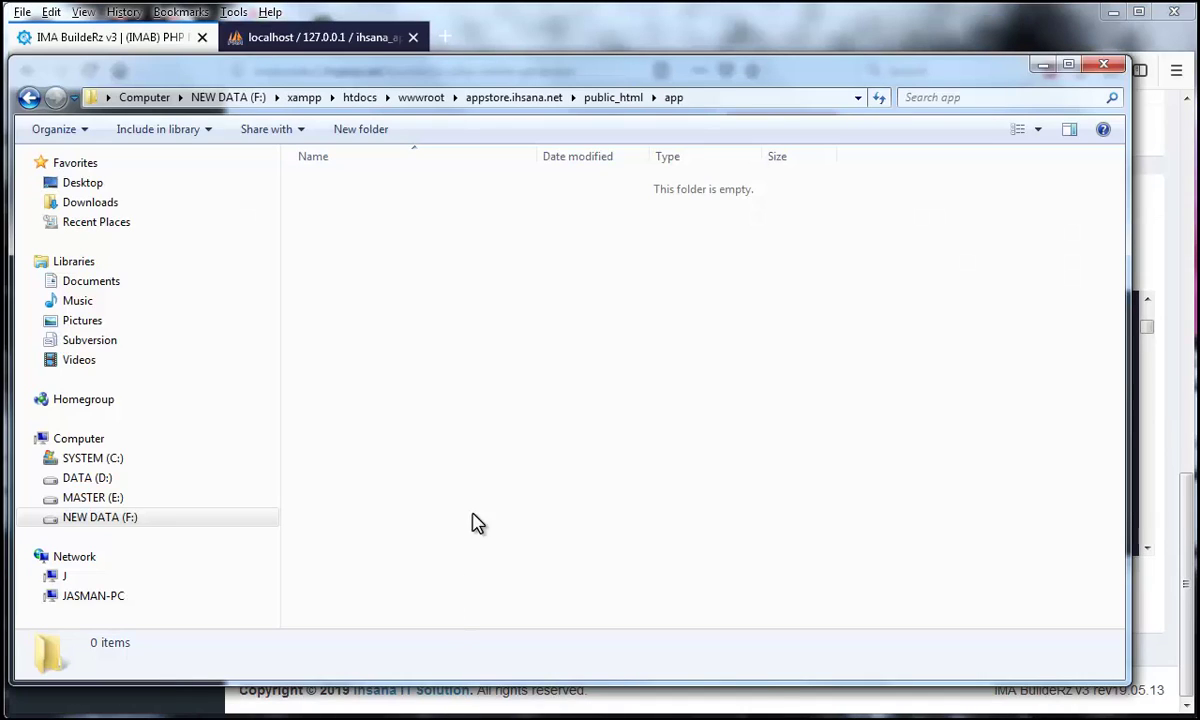
{"action": "right_click", "coordinate": [508, 371]}
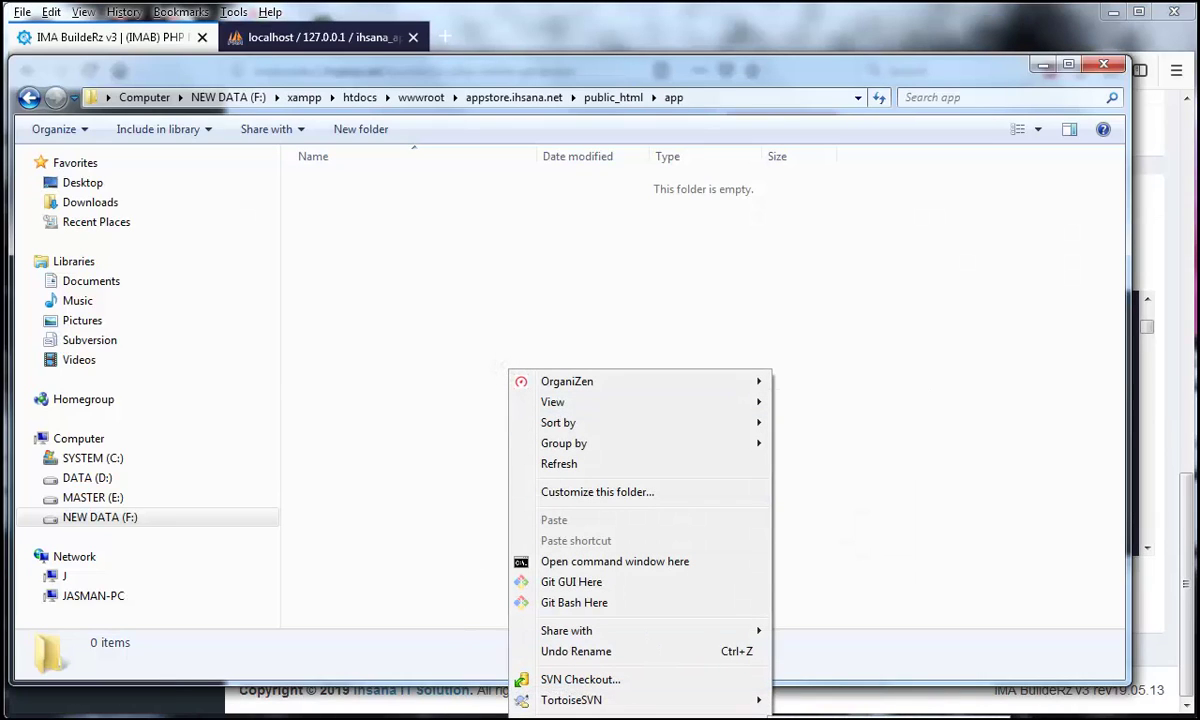
{"action": "type", "text": "wt Document.txt"}
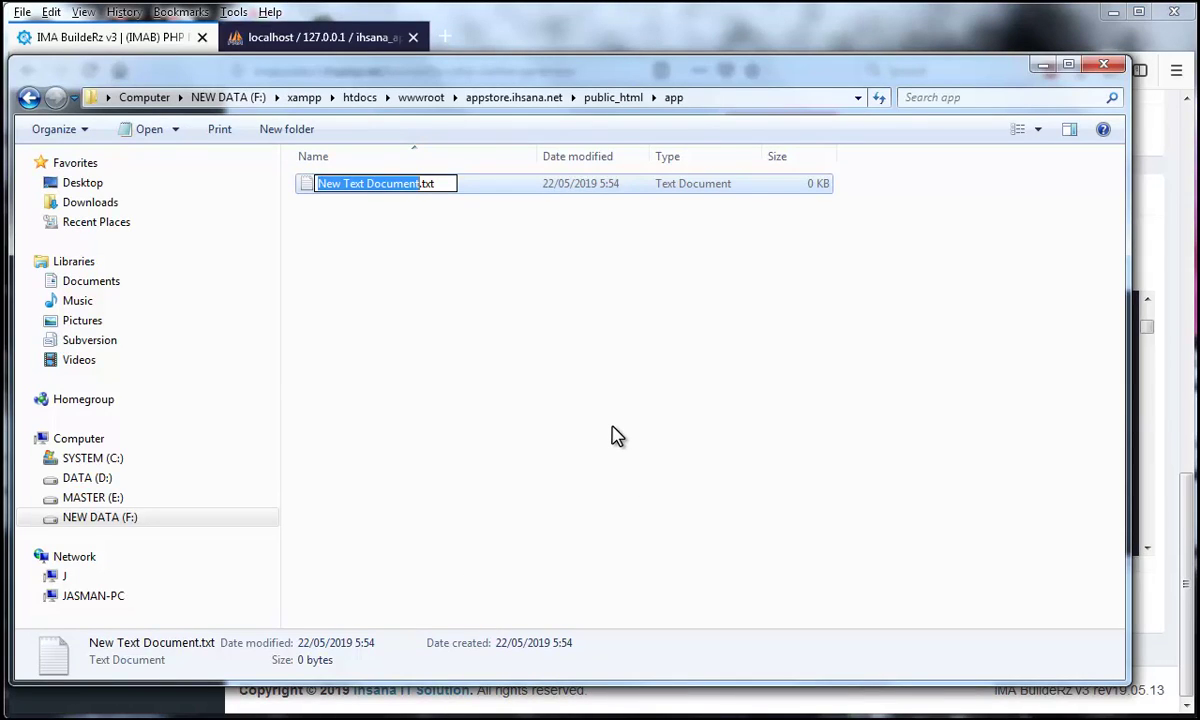
{"action": "type", "text": "restapi.php"}
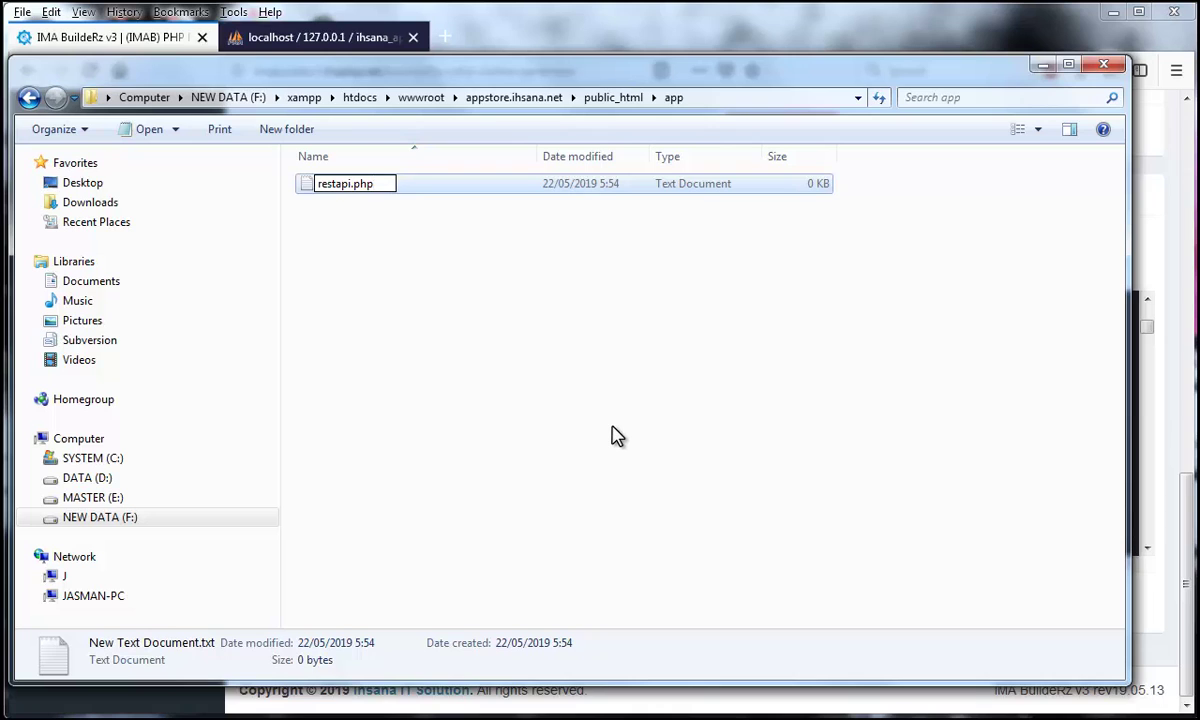
{"action": "left_click", "coordinate": [613, 431]}
{"action": "left_click", "coordinate": [978, 507]}
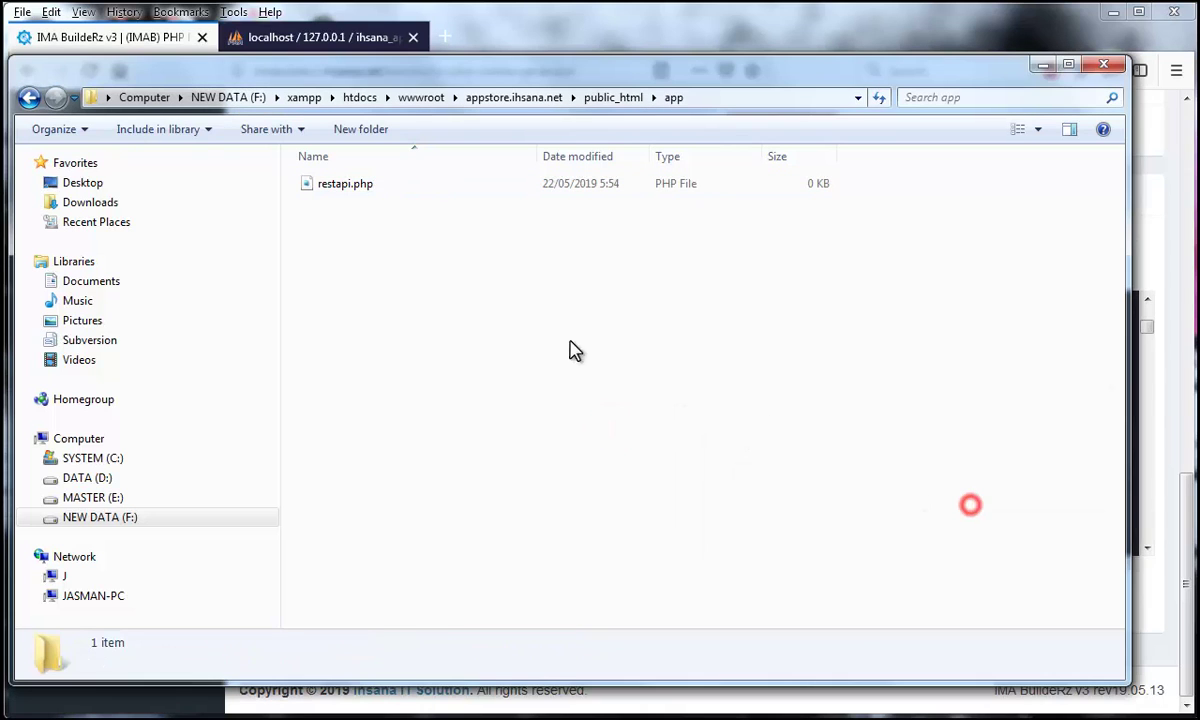
Step: Open the empty restapi.php file in Notepad++
{"action": "left_click", "coordinate": [352, 190]}
{"action": "right_click", "coordinate": [356, 192]}
{"action": "left_click", "coordinate": [470, 308]}
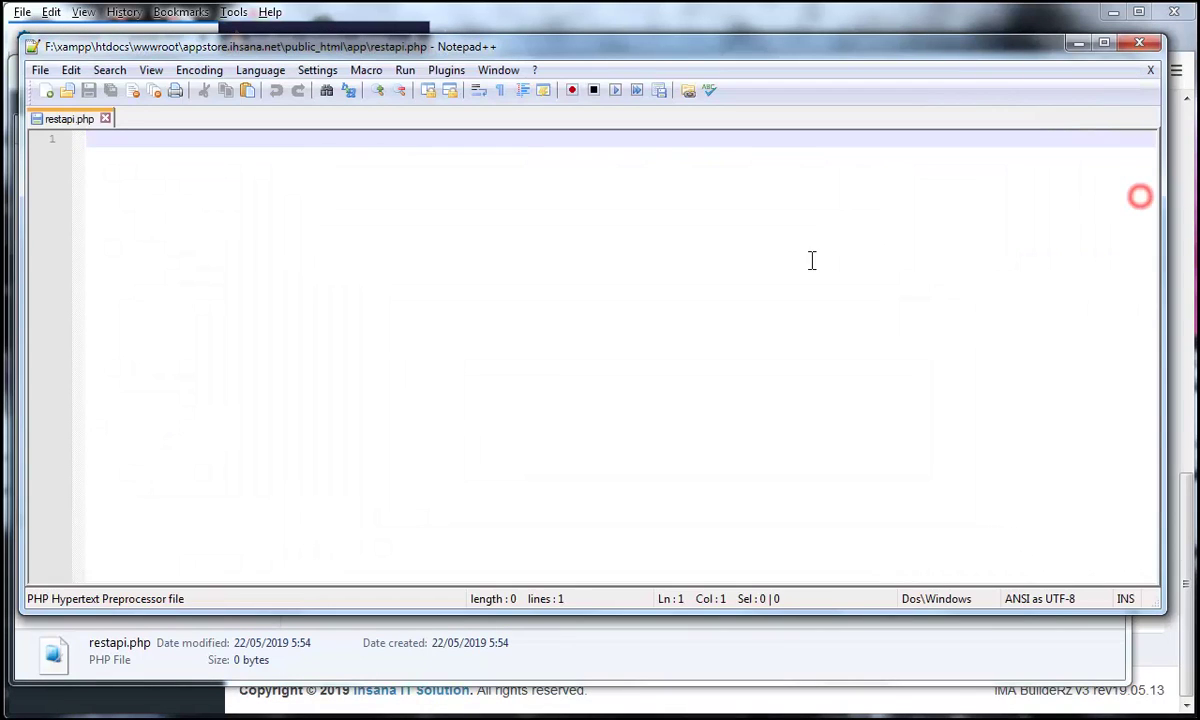
Step: Copy all of the generated RESTful API code from the PHP Native Generator in the browser
{"action": "left_click", "coordinate": [605, 705]}
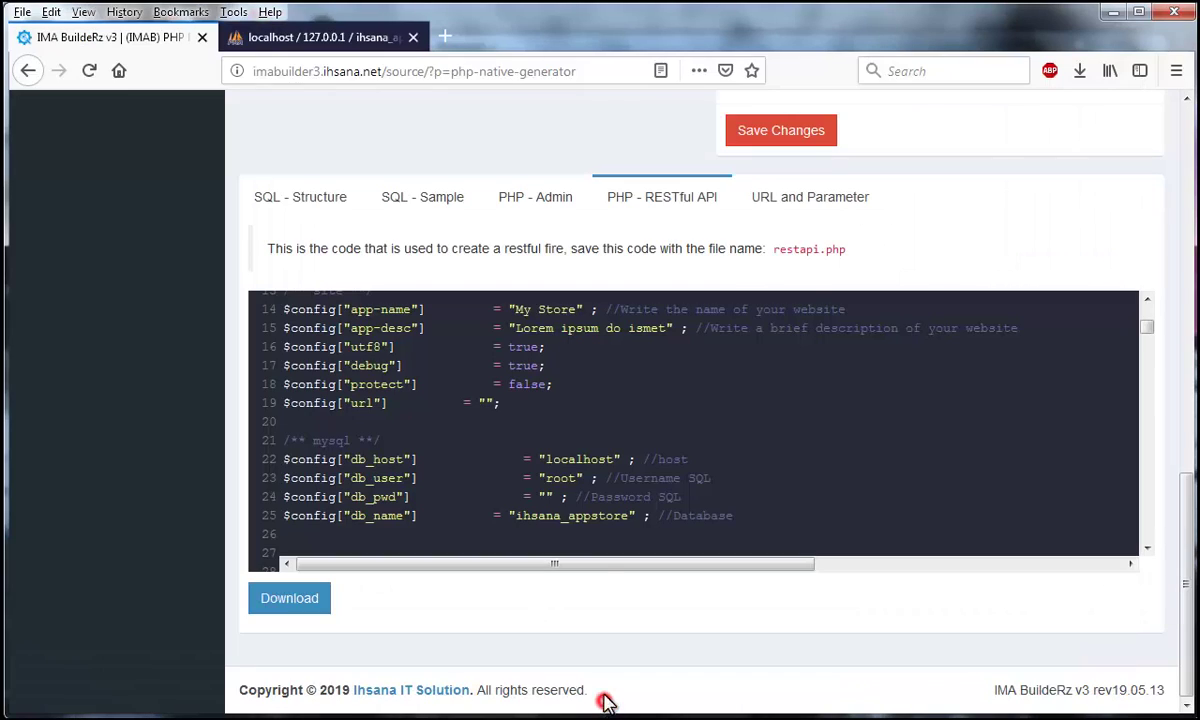
{"action": "left_click", "coordinate": [585, 402]}
{"action": "scroll", "coordinate": [587, 404], "scroll_direction": "up", "scroll_amount": 5}
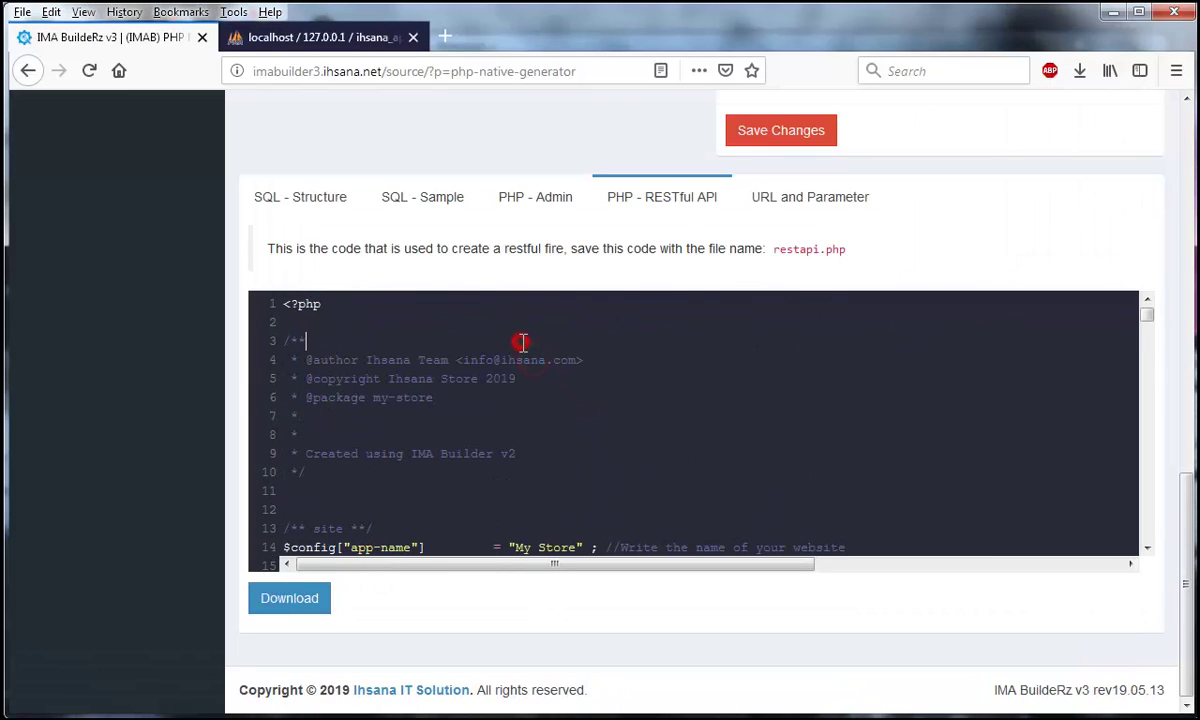
{"action": "key", "text": "ctrl+a"}
{"action": "right_click", "coordinate": [483, 357]}
{"action": "left_click", "coordinate": [537, 413]}
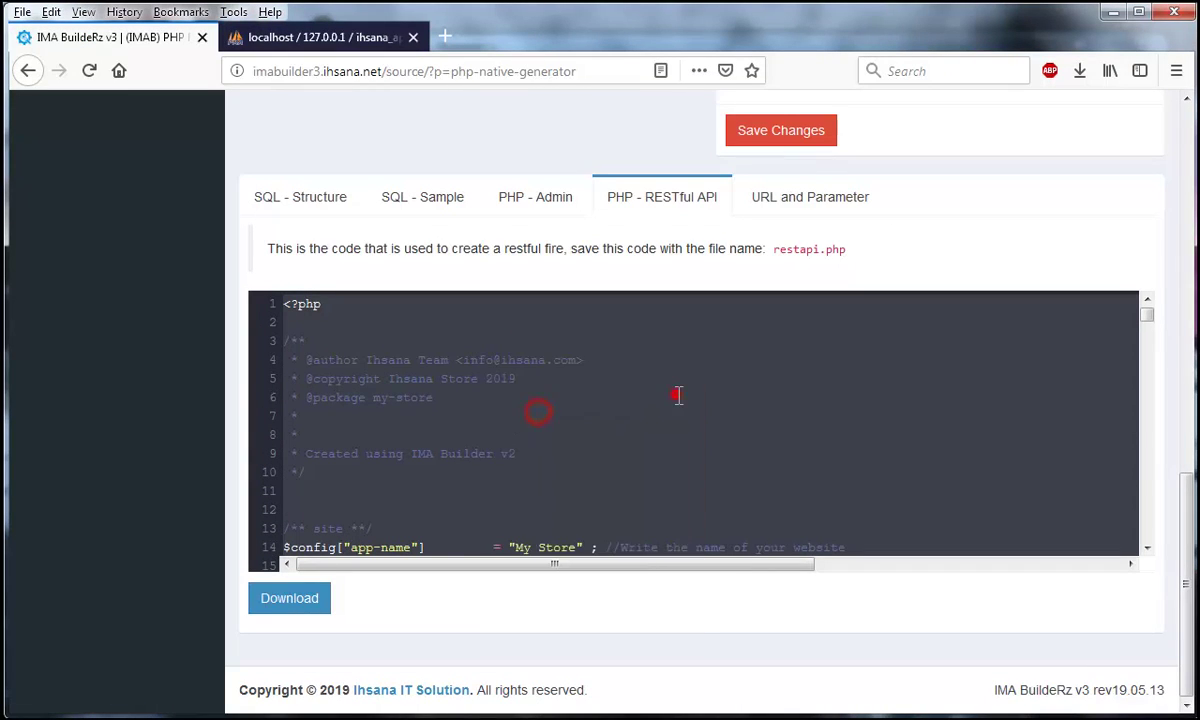
Step: Paste the RESTful API code into restapi.php in Notepad++, save the file and close the editor
{"action": "key", "text": "alt+Tab"}
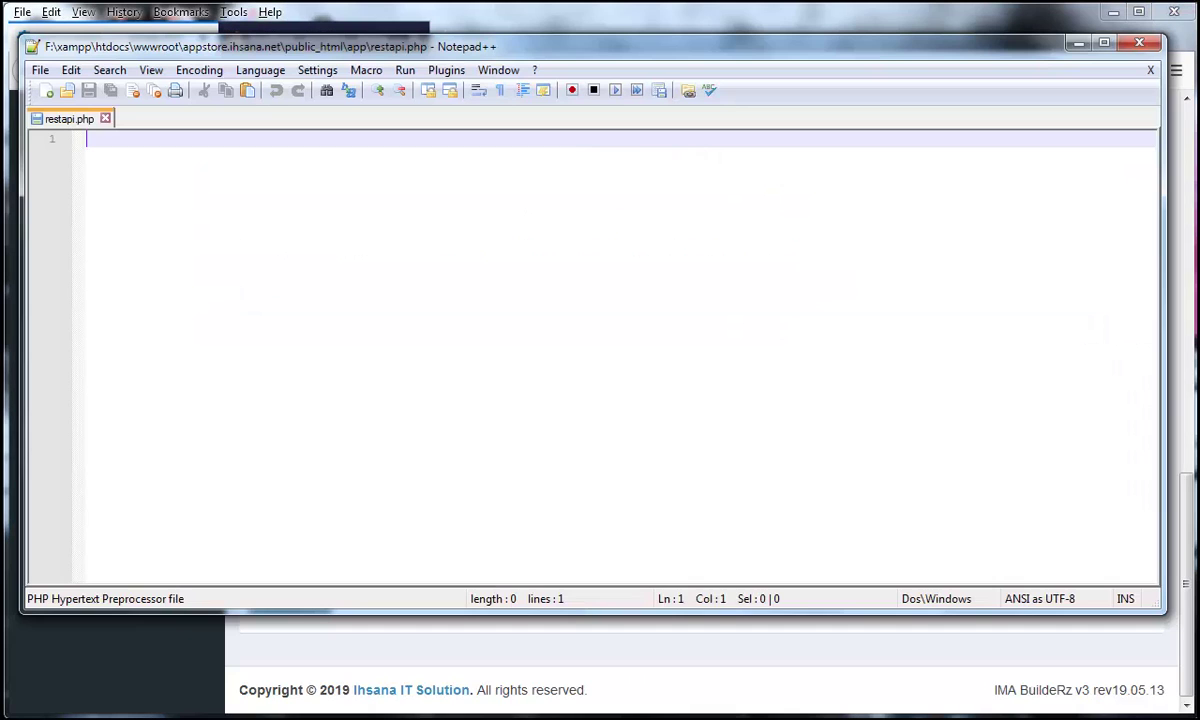
{"action": "right_click", "coordinate": [560, 311]}
{"action": "left_click", "coordinate": [617, 411]}
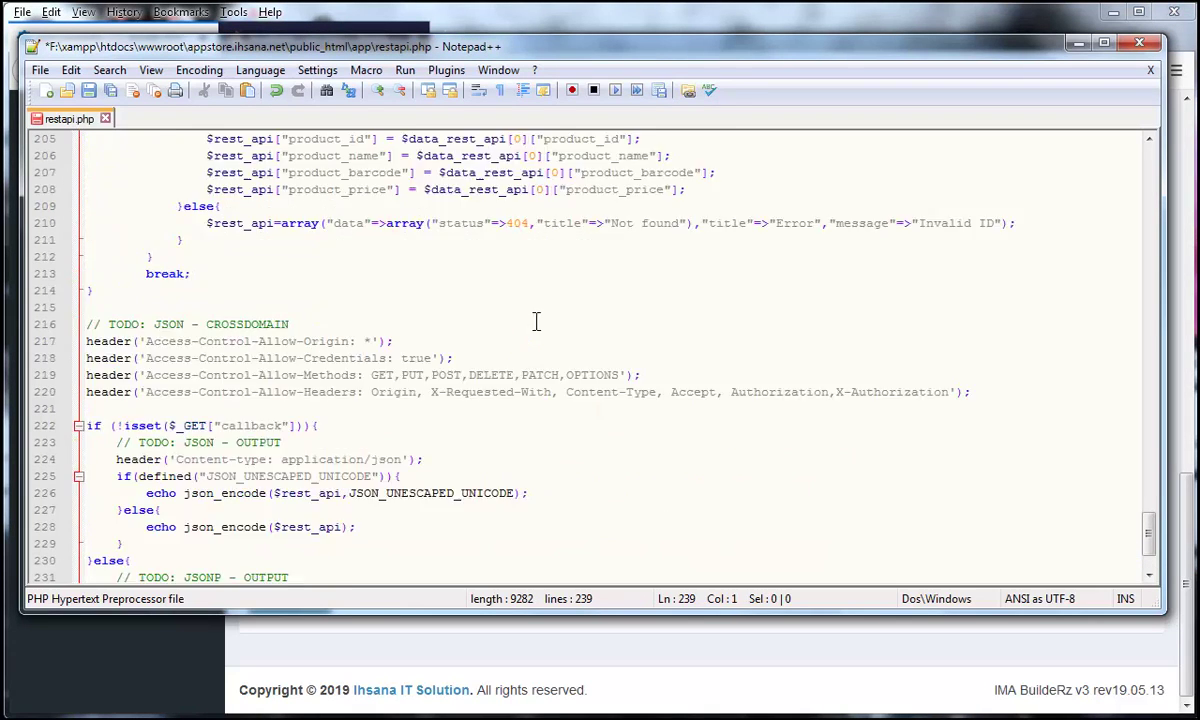
{"action": "scroll", "coordinate": [536, 320], "scroll_direction": "up", "scroll_amount": 20}
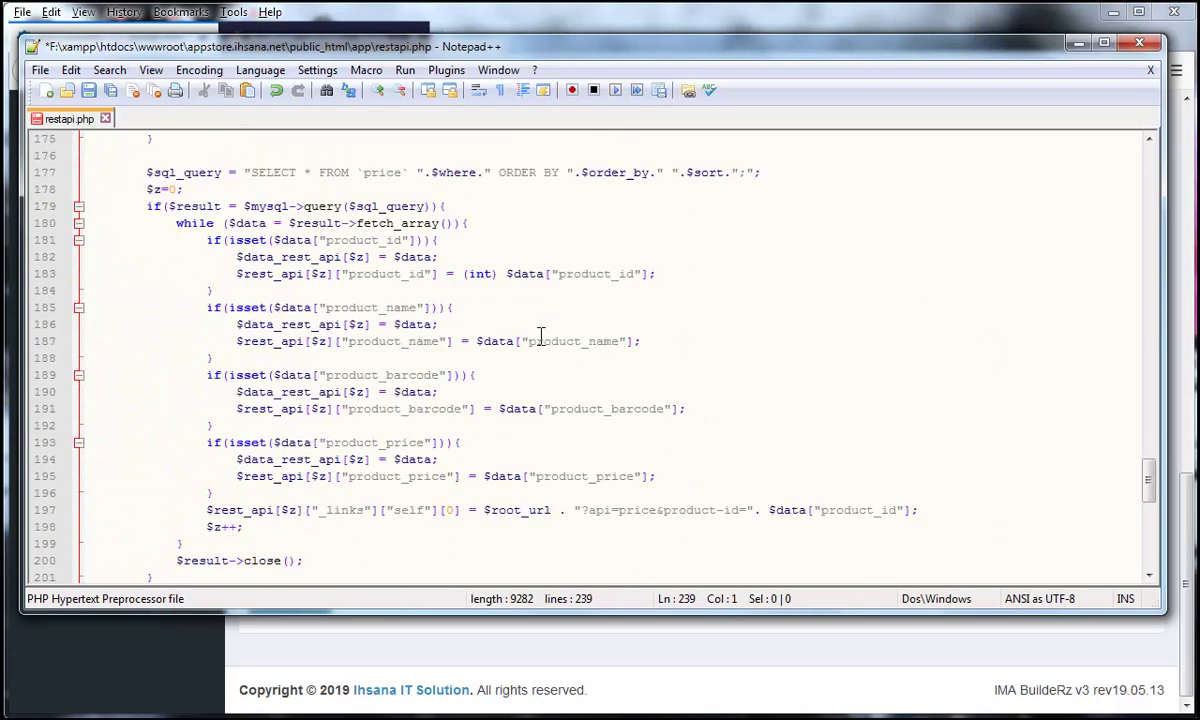
{"action": "left_click", "coordinate": [87, 93]}
{"action": "left_click", "coordinate": [1150, 45]}
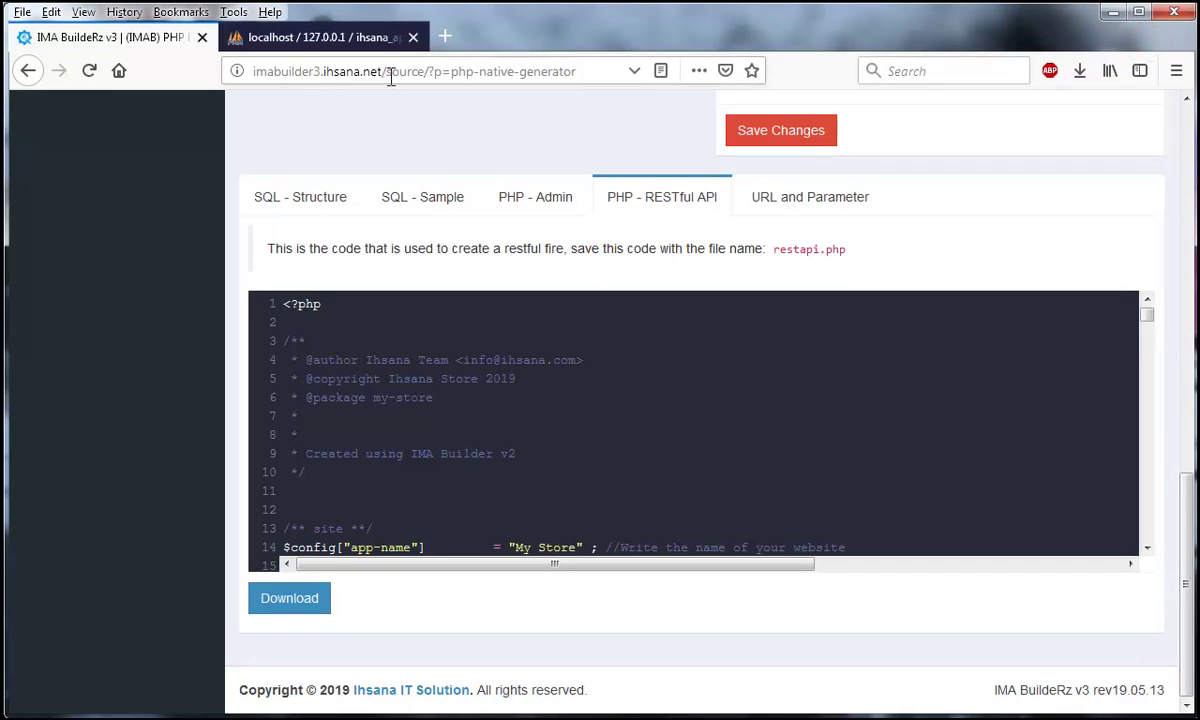
Step: Browse to appstore.ihsana.net/app/ in a new browser tab and open restapi.php
{"action": "left_click", "coordinate": [445, 37]}
{"action": "type", "text": "appstore.ihsana.net/?transaction/"}
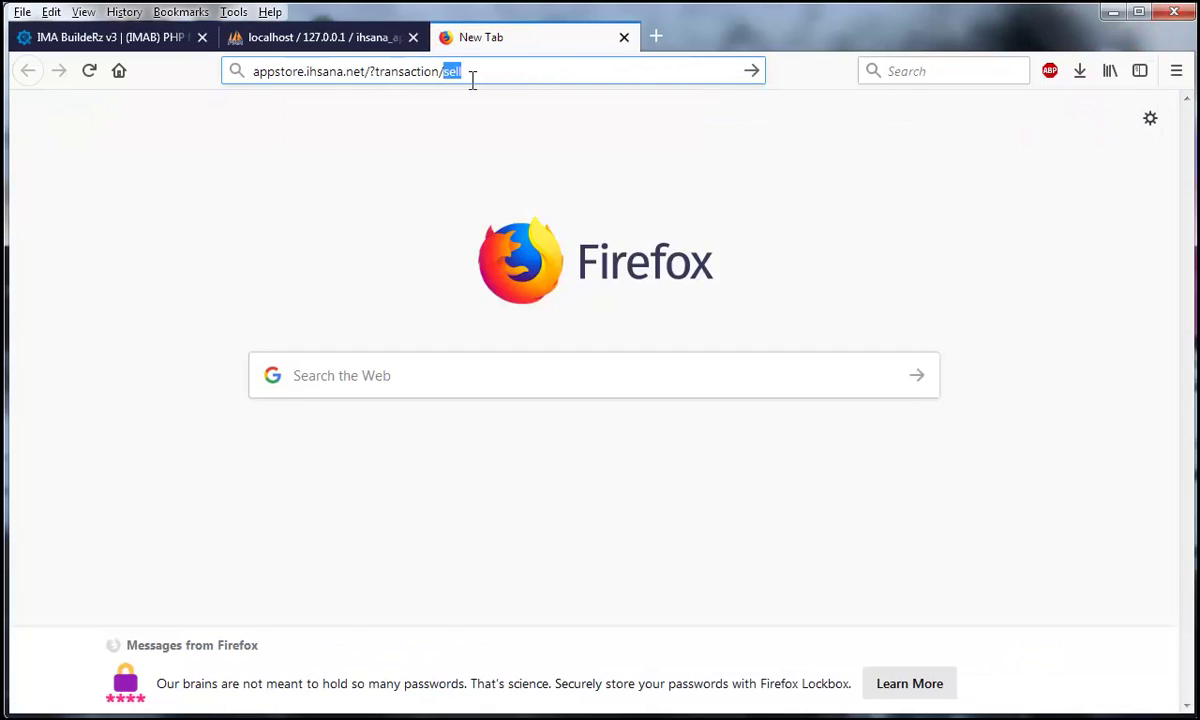
{"action": "key", "text": "BackSpace"}
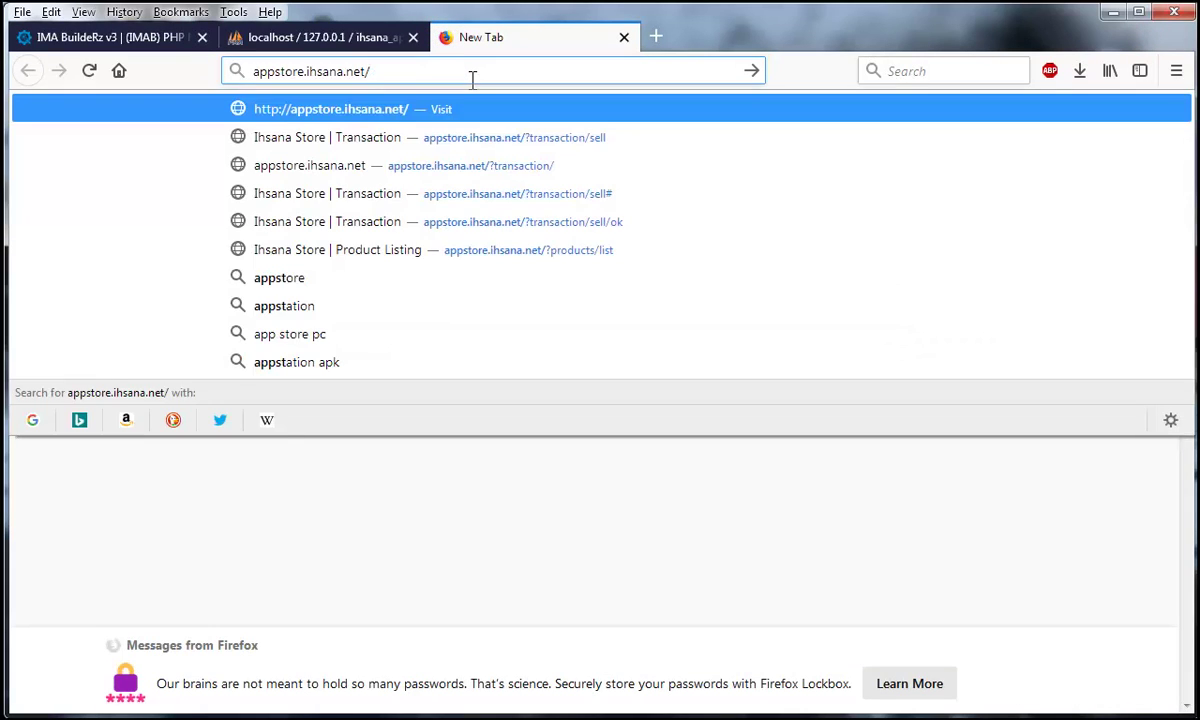
{"action": "type", "text": "ao"}
{"action": "key", "text": "BackSpace"}
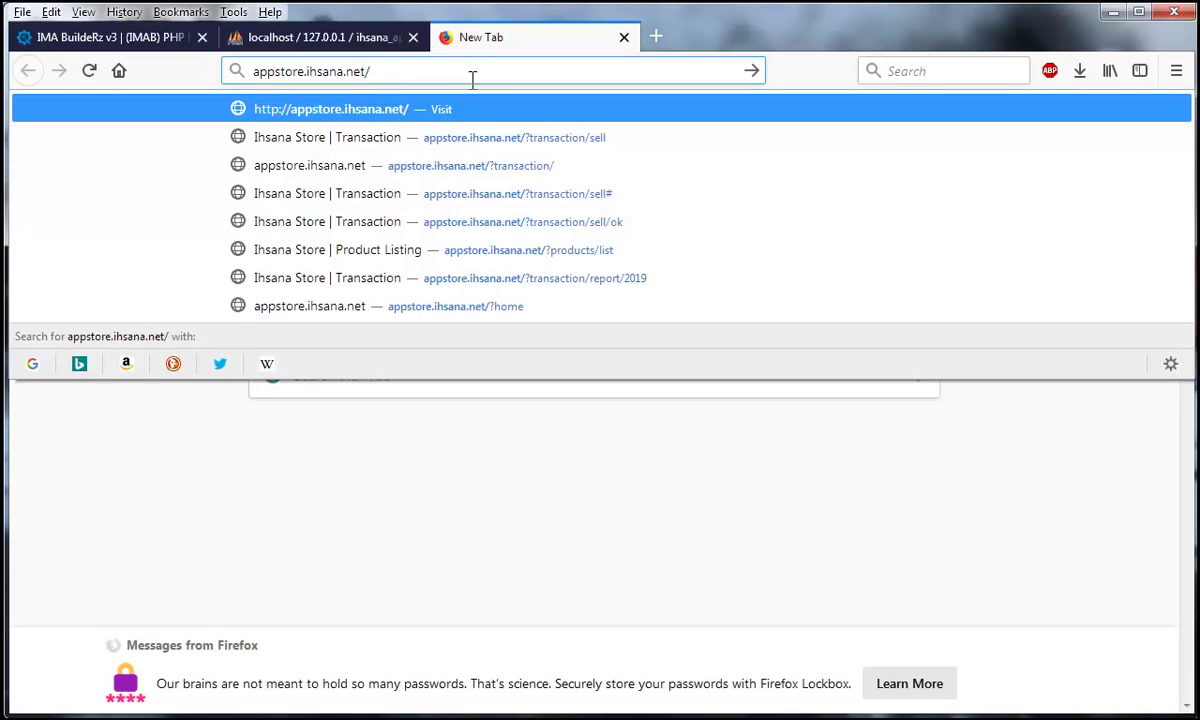
{"action": "key", "text": "BackSpace"}
{"action": "key", "text": "BackSpace"}
{"action": "key", "text": "Return"}
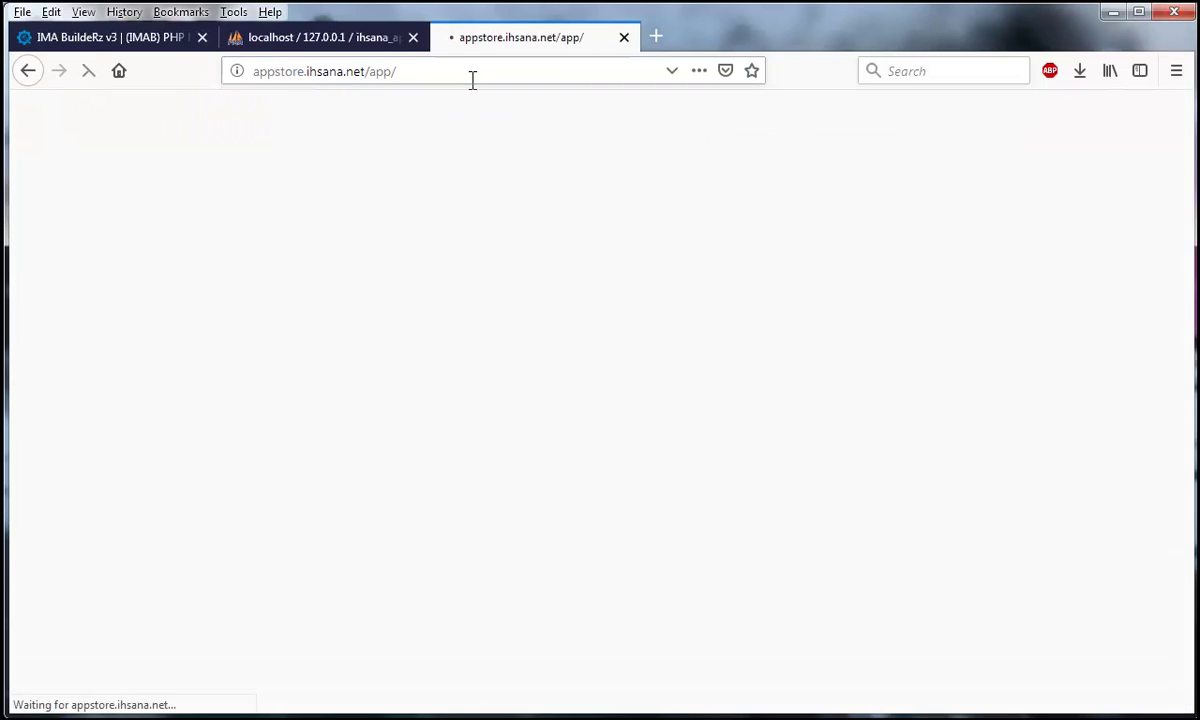
{"action": "left_click", "coordinate": [66, 237]}
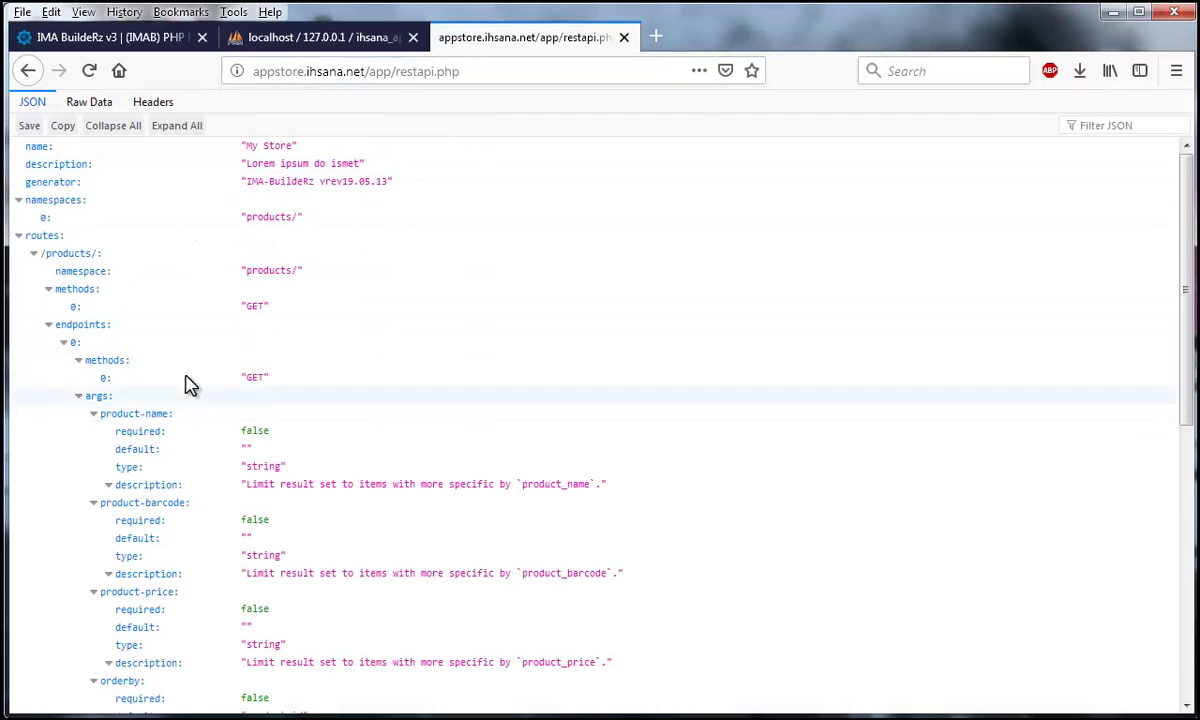
Step: Copy the products namespace name from the JSON output and open appstore.ihsana.net/app/restapi.php?api=products
{"action": "double_click", "coordinate": [270, 217]}
{"action": "right_click", "coordinate": [270, 218]}
{"action": "left_click", "coordinate": [325, 238]}
{"action": "left_click", "coordinate": [533, 66]}
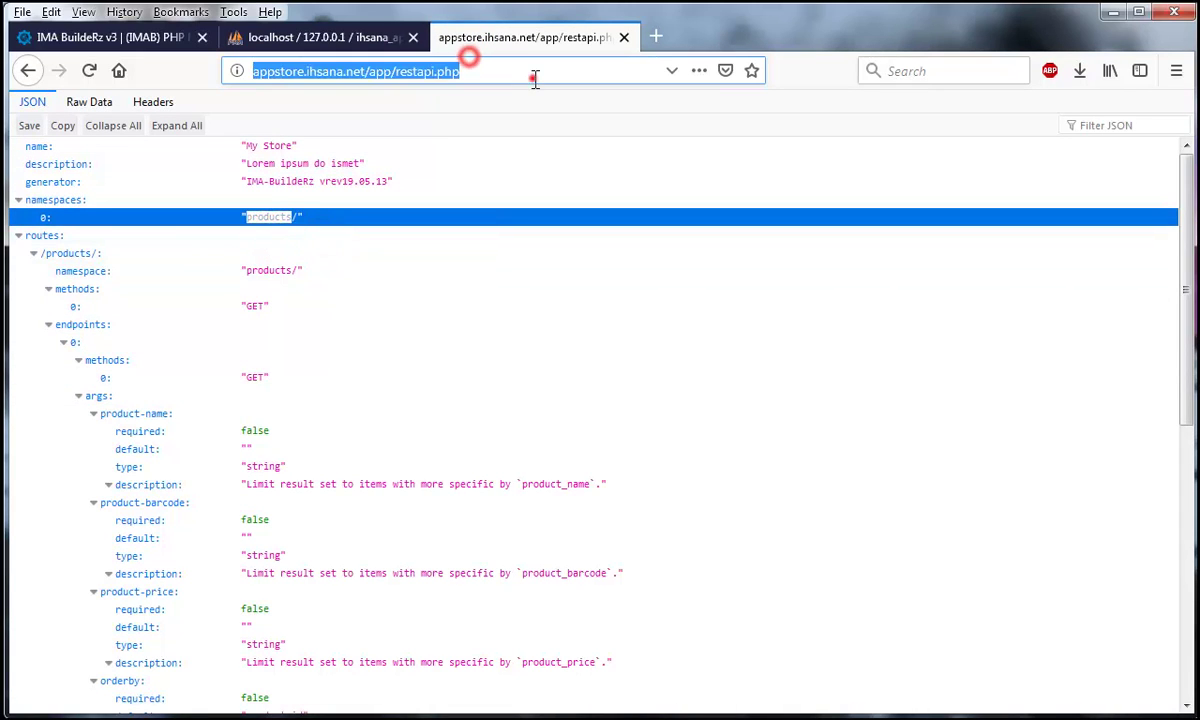
{"action": "left_click", "coordinate": [533, 72]}
{"action": "type", "text": "?api=price"}
{"action": "left_click", "coordinate": [555, 72]}
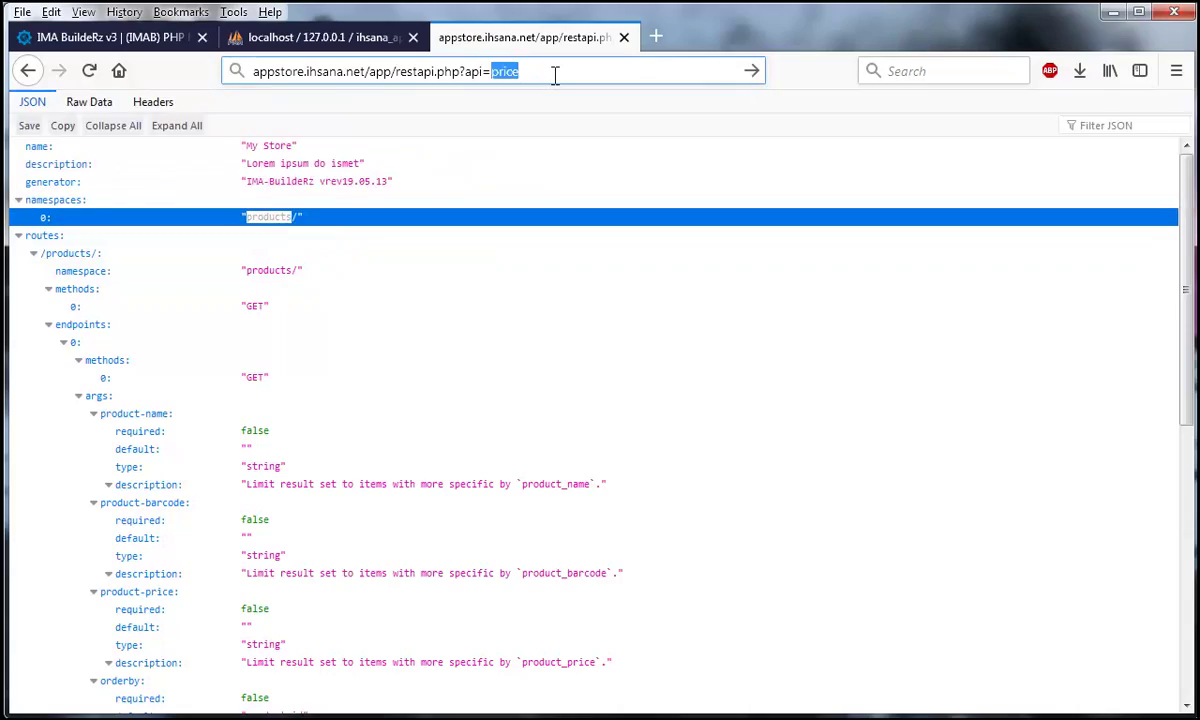
{"action": "key", "text": "ctrl+v"}
{"action": "key", "text": "Return"}
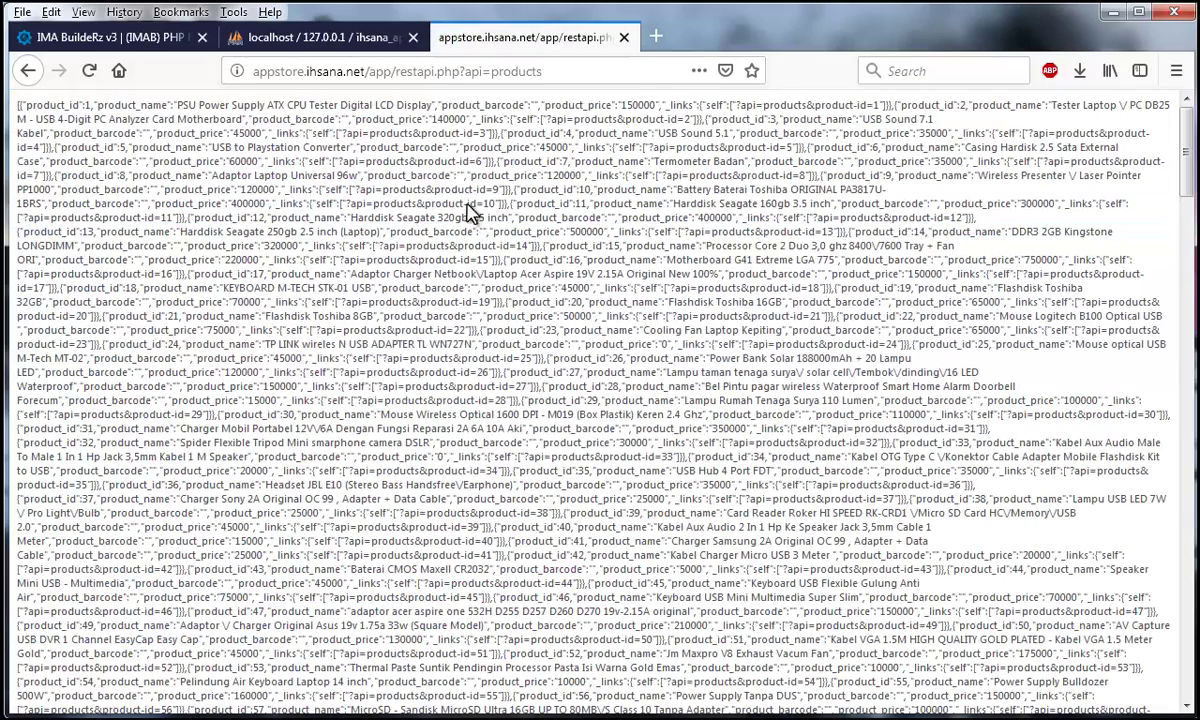
Step: Examine the product records returned by the products API, checking their names, barcodes, prices and links
{"action": "scroll", "coordinate": [456, 233], "scroll_direction": "down", "scroll_amount": 5}
{"action": "scroll", "coordinate": [456, 233], "scroll_direction": "up", "scroll_amount": 5}
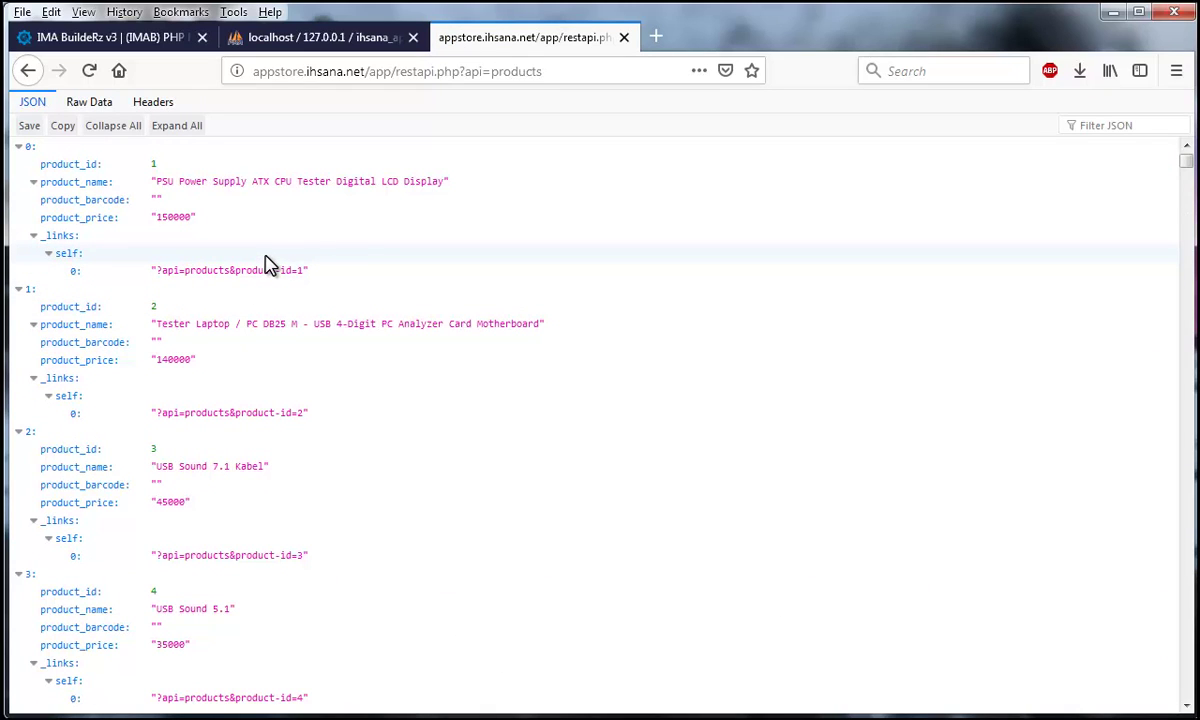
{"action": "scroll", "coordinate": [268, 264], "scroll_direction": "down", "scroll_amount": 5}
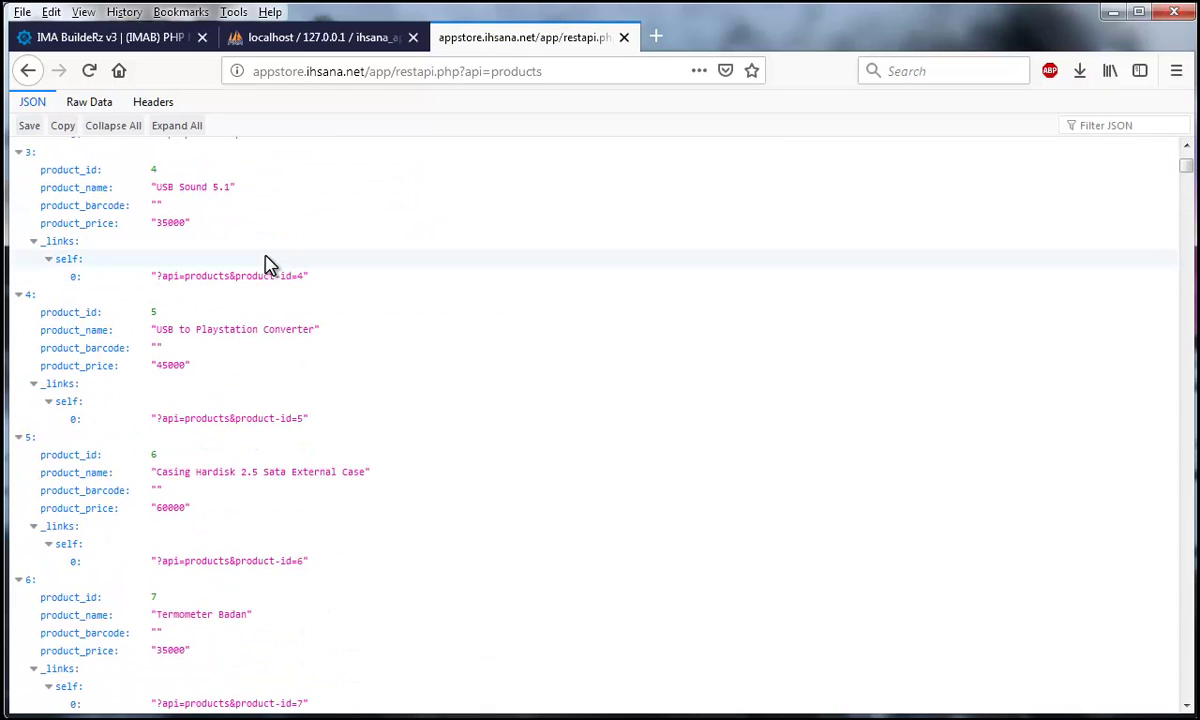
{"action": "scroll", "coordinate": [268, 264], "scroll_direction": "down", "scroll_amount": 15}
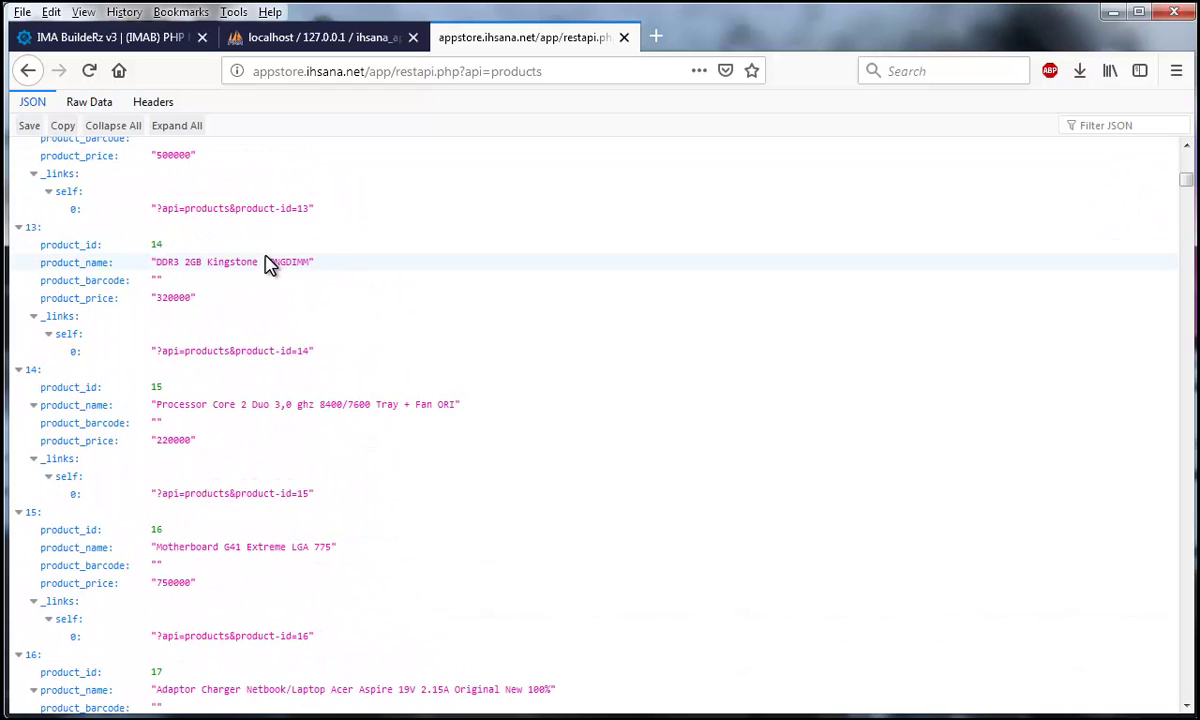
{"action": "scroll", "coordinate": [268, 264], "scroll_direction": "down", "scroll_amount": 8}
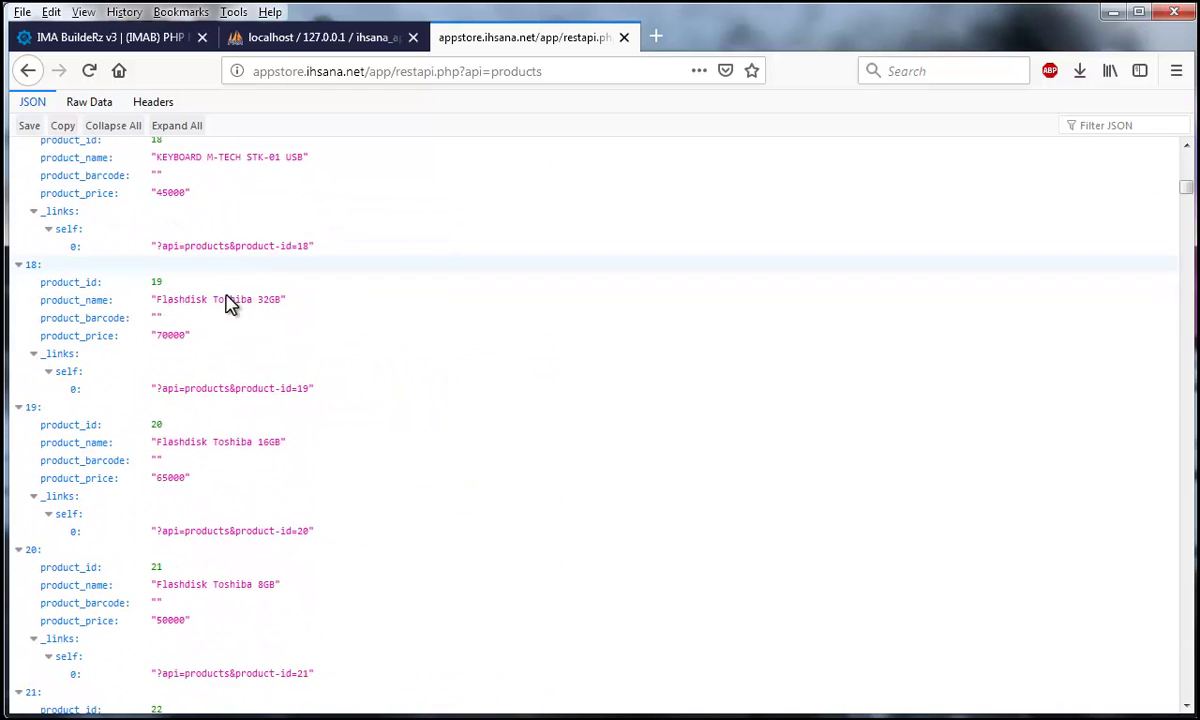
{"action": "scroll", "coordinate": [230, 303], "scroll_direction": "down", "scroll_amount": 2}
{"action": "scroll", "coordinate": [178, 362], "scroll_direction": "down", "scroll_amount": 8}
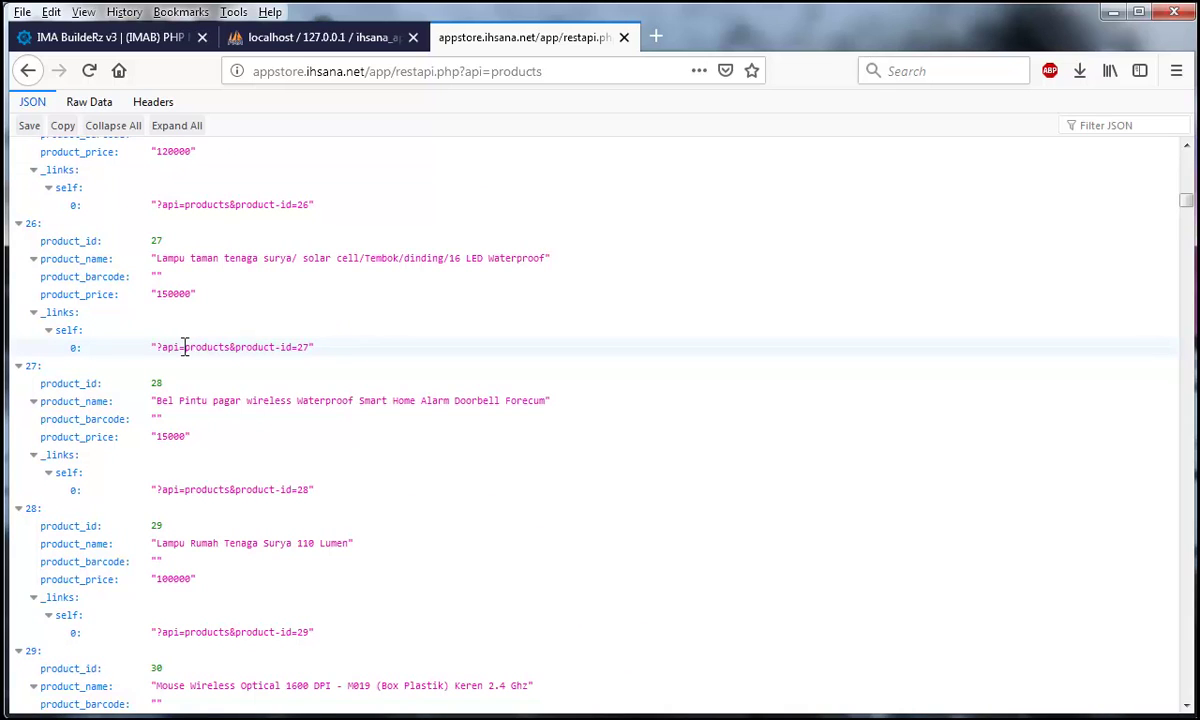
{"action": "scroll", "coordinate": [184, 347], "scroll_direction": "up", "scroll_amount": 2}
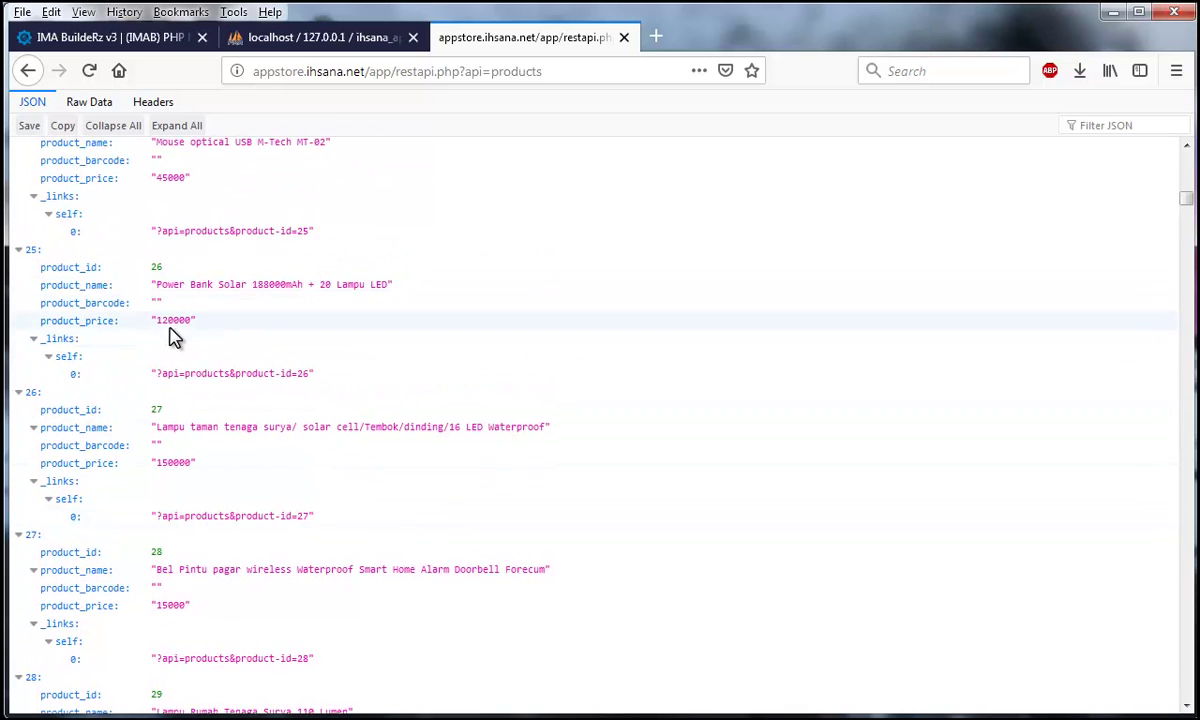
{"action": "scroll", "coordinate": [172, 337], "scroll_direction": "up", "scroll_amount": 16}
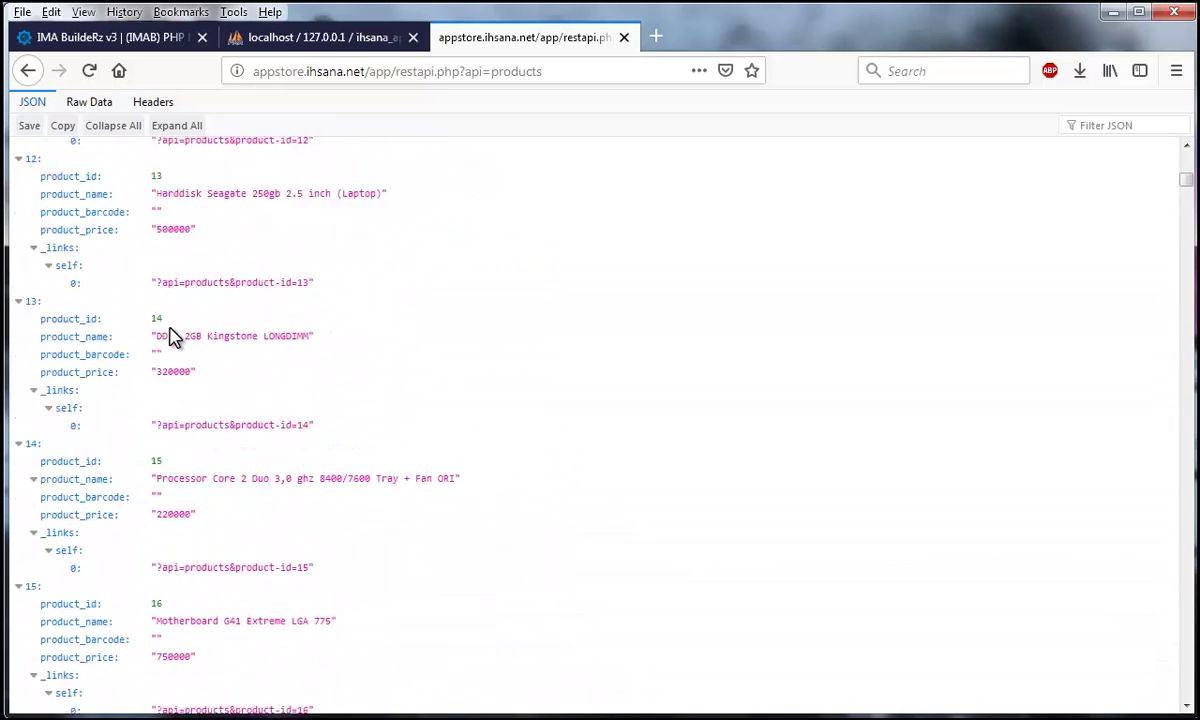
{"action": "scroll", "coordinate": [172, 337], "scroll_direction": "up", "scroll_amount": 16}
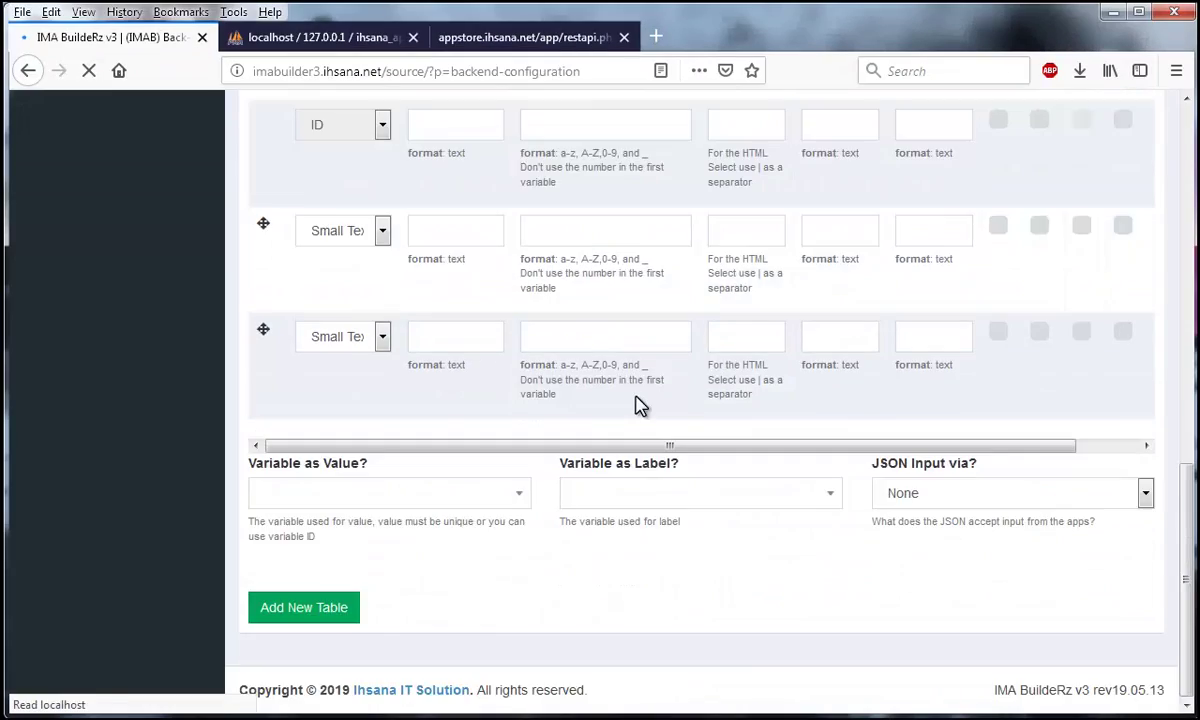
Step: Edit the products table in IMA BuildeRz's Back-End Configuration and set the Price column's type to Number
{"action": "scroll", "coordinate": [1066, 363], "scroll_direction": "up", "scroll_amount": 8}
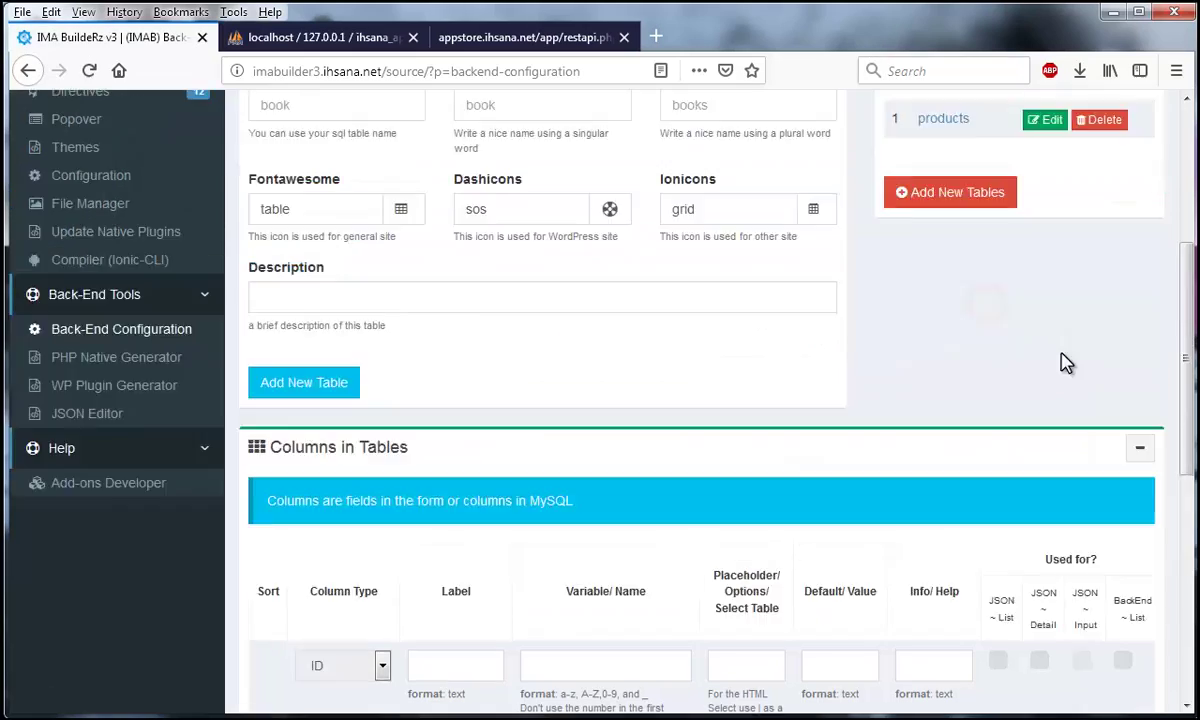
{"action": "scroll", "coordinate": [1066, 363], "scroll_direction": "up", "scroll_amount": 3}
{"action": "left_click", "coordinate": [1050, 436]}
{"action": "scroll", "coordinate": [715, 460], "scroll_direction": "down", "scroll_amount": 6}
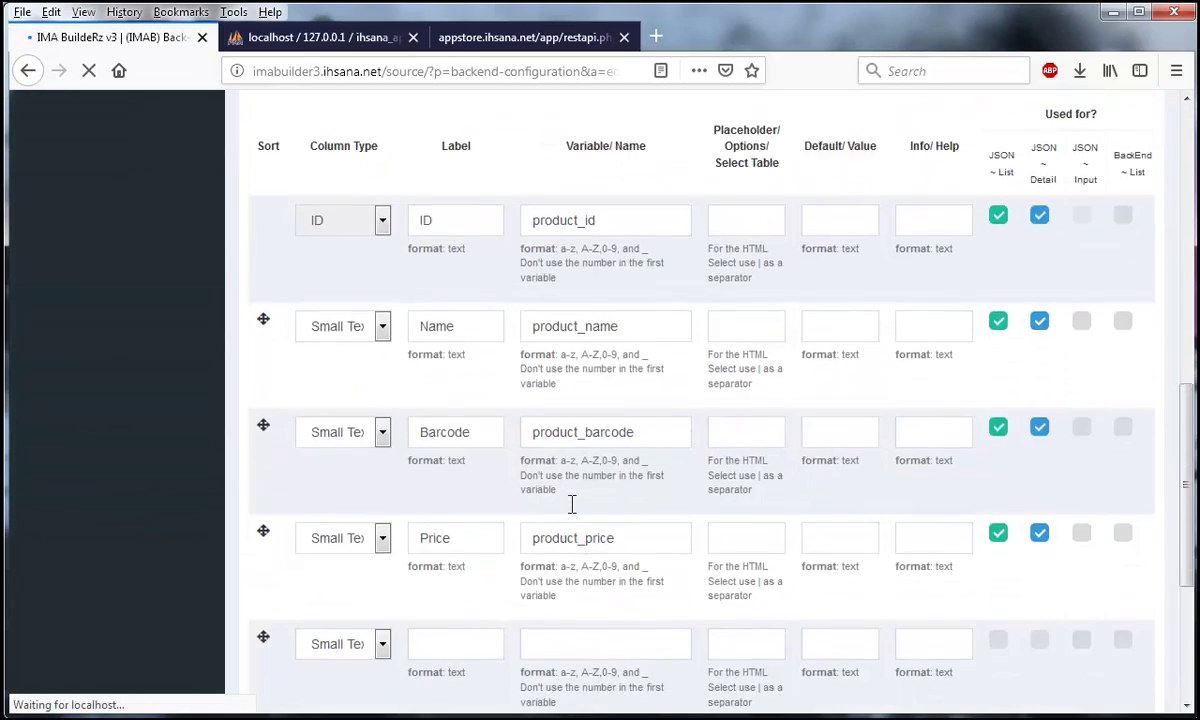
{"action": "scroll", "coordinate": [572, 504], "scroll_direction": "down", "scroll_amount": 2}
{"action": "left_click", "coordinate": [345, 557]}
{"action": "left_click", "coordinate": [360, 451]}
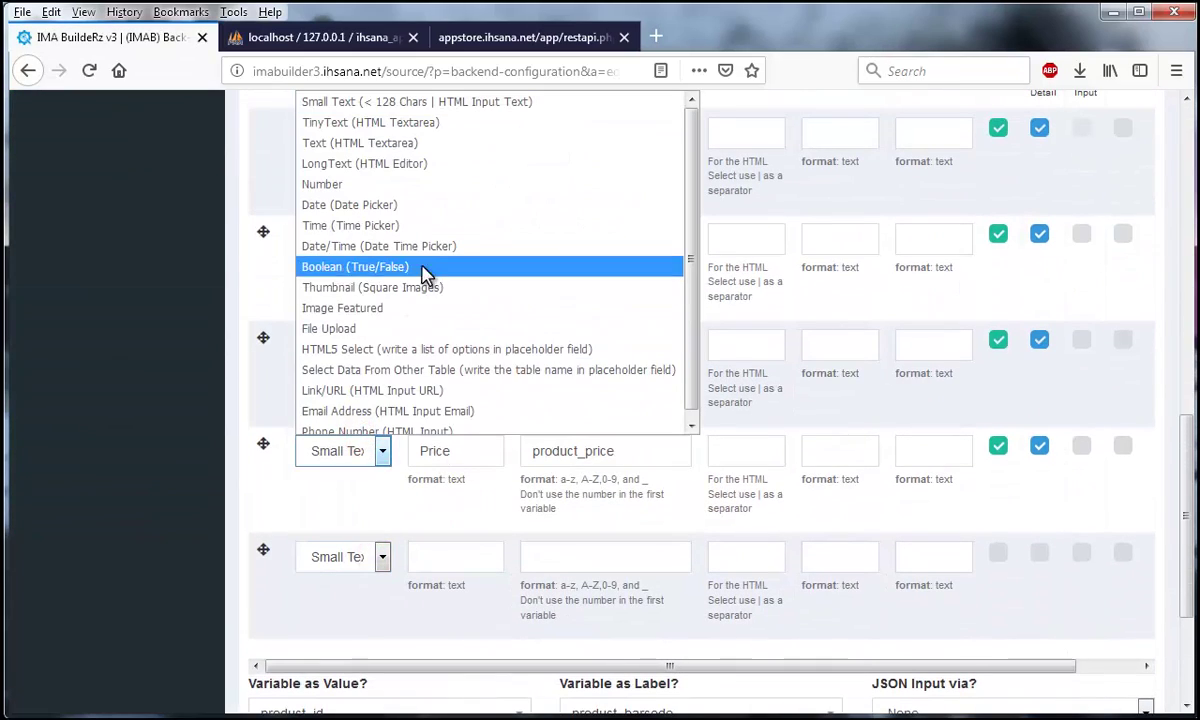
{"action": "left_click", "coordinate": [425, 190]}
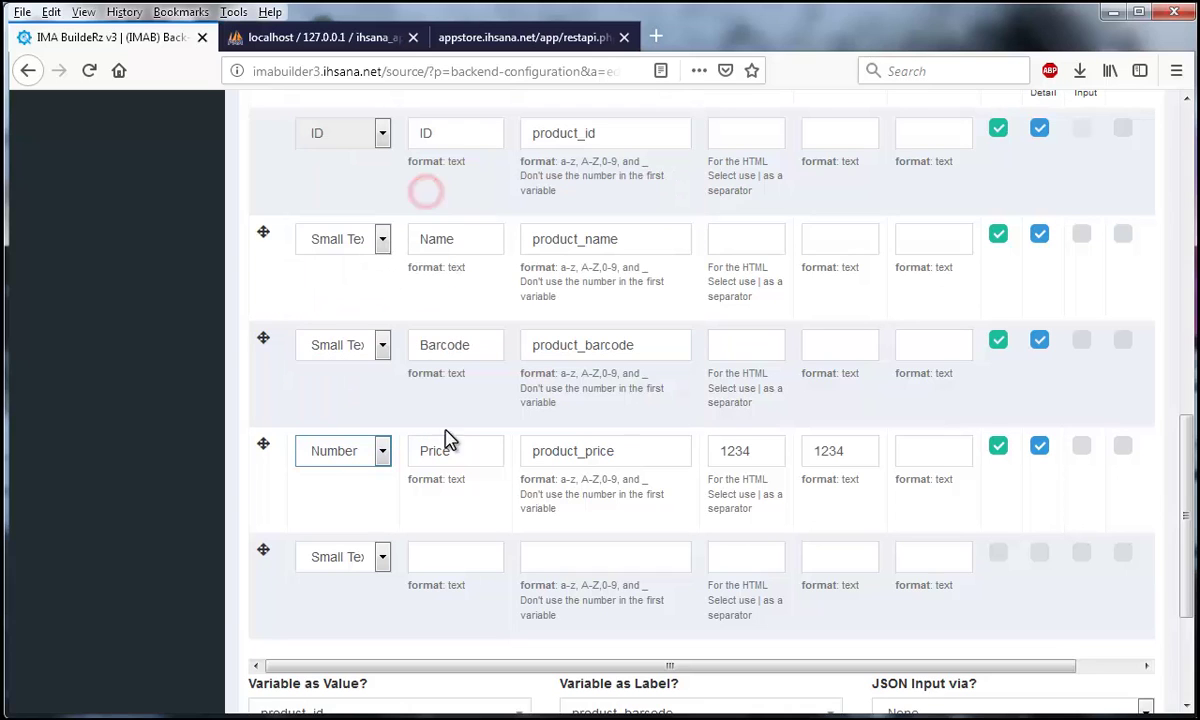
Step: Set the empty column's type to Image Featured and copy the product_cover column name from the products table structure in phpMyAdmin
{"action": "left_click", "coordinate": [360, 558]}
{"action": "left_click", "coordinate": [422, 412]}
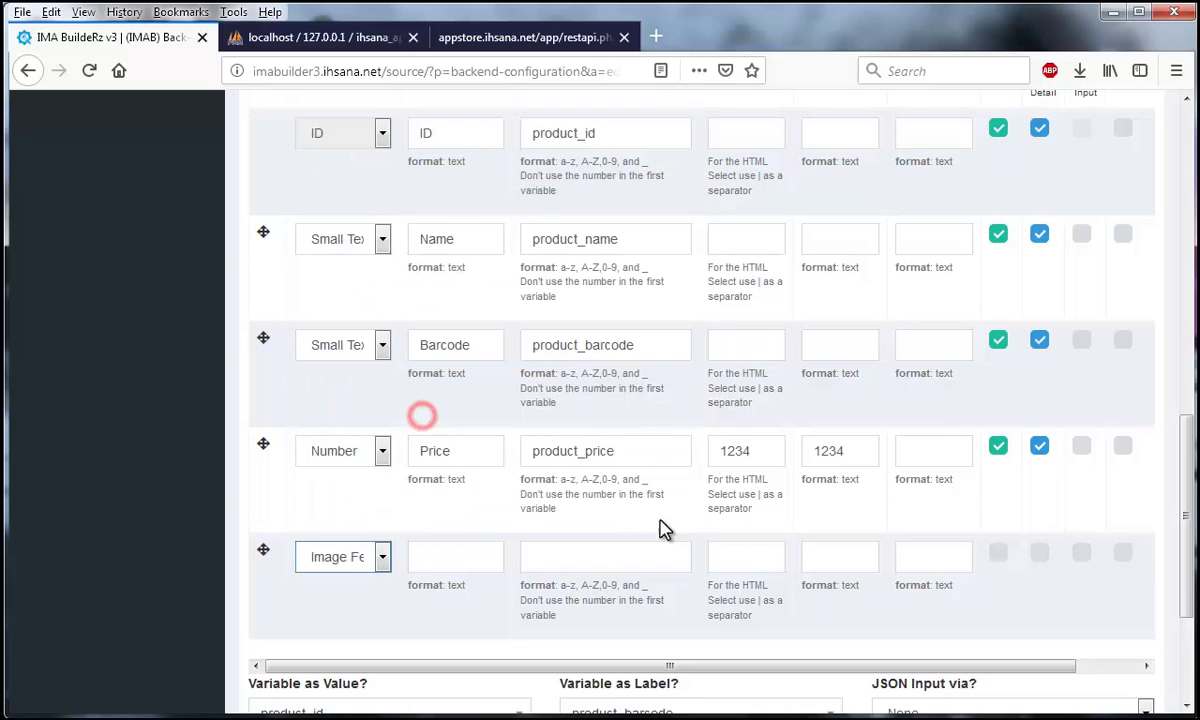
{"action": "left_click", "coordinate": [581, 560]}
{"action": "left_click", "coordinate": [330, 37]}
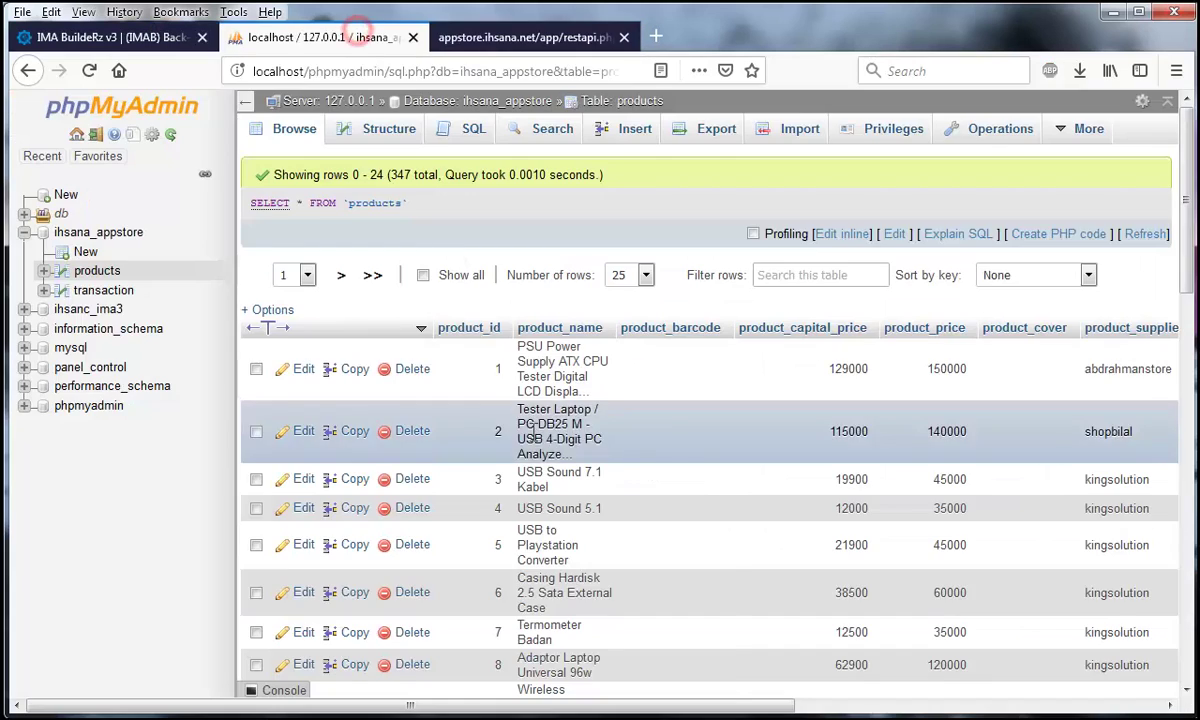
{"action": "left_click", "coordinate": [389, 128]}
{"action": "left_click", "coordinate": [390, 362]}
{"action": "double_click", "coordinate": [390, 362]}
{"action": "right_click", "coordinate": [300, 362]}
{"action": "left_click", "coordinate": [340, 376]}
{"action": "left_click", "coordinate": [110, 37]}
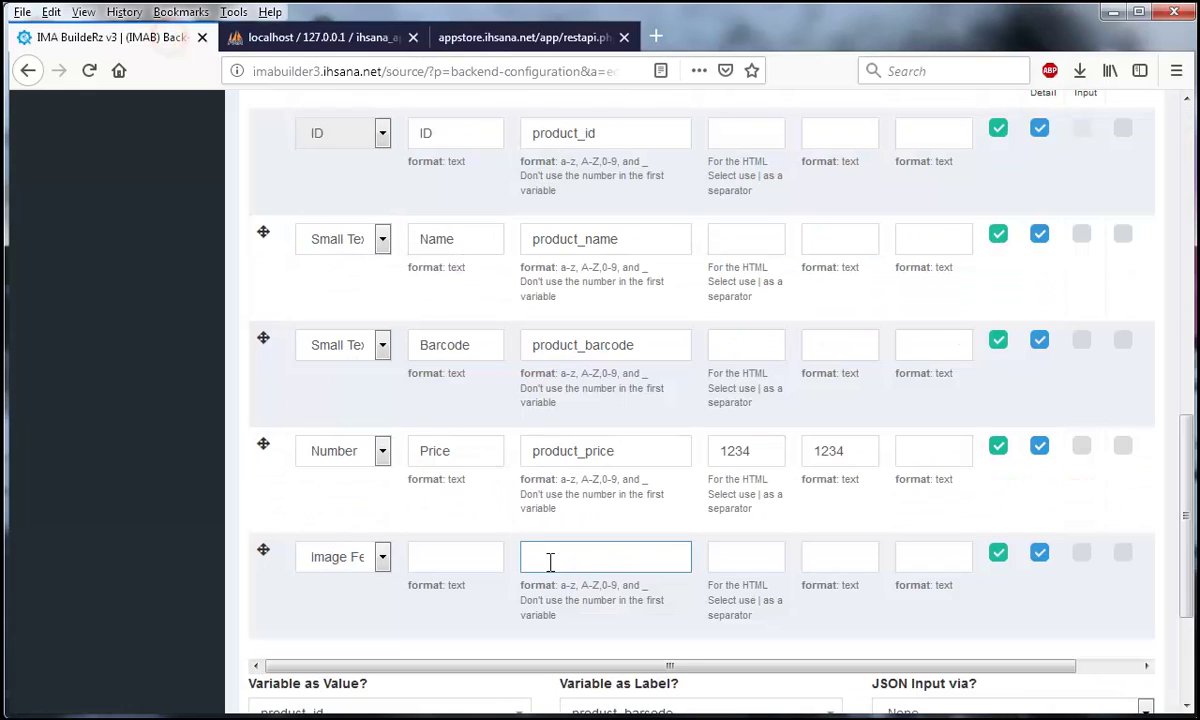
Step: Give the image column the label Cover and variable name product_cover, and save the products table changes
{"action": "scroll", "coordinate": [1123, 577], "scroll_direction": "down", "scroll_amount": 3}
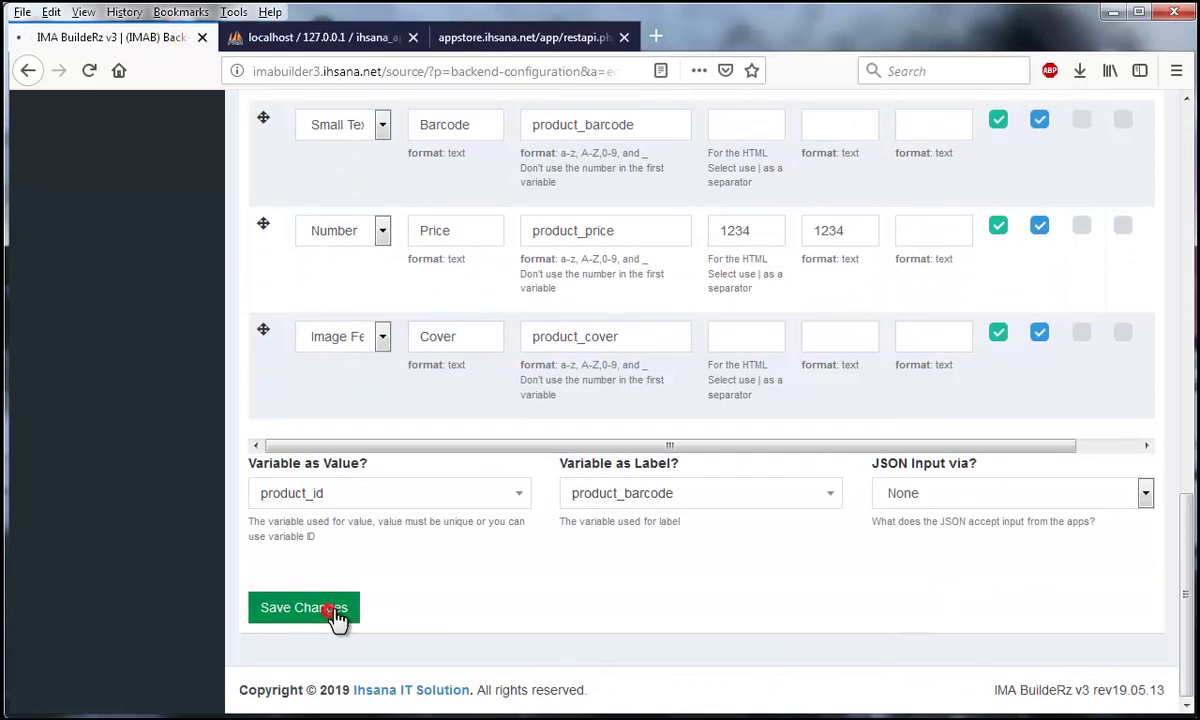
{"action": "left_click", "coordinate": [318, 608]}
{"action": "scroll", "coordinate": [300, 520], "scroll_direction": "down", "scroll_amount": 2}
Step: Copy the updated RESTful API code from the PHP Native Generator and replace the contents of restapi.php with it, saving the file
{"action": "left_click", "coordinate": [128, 408]}
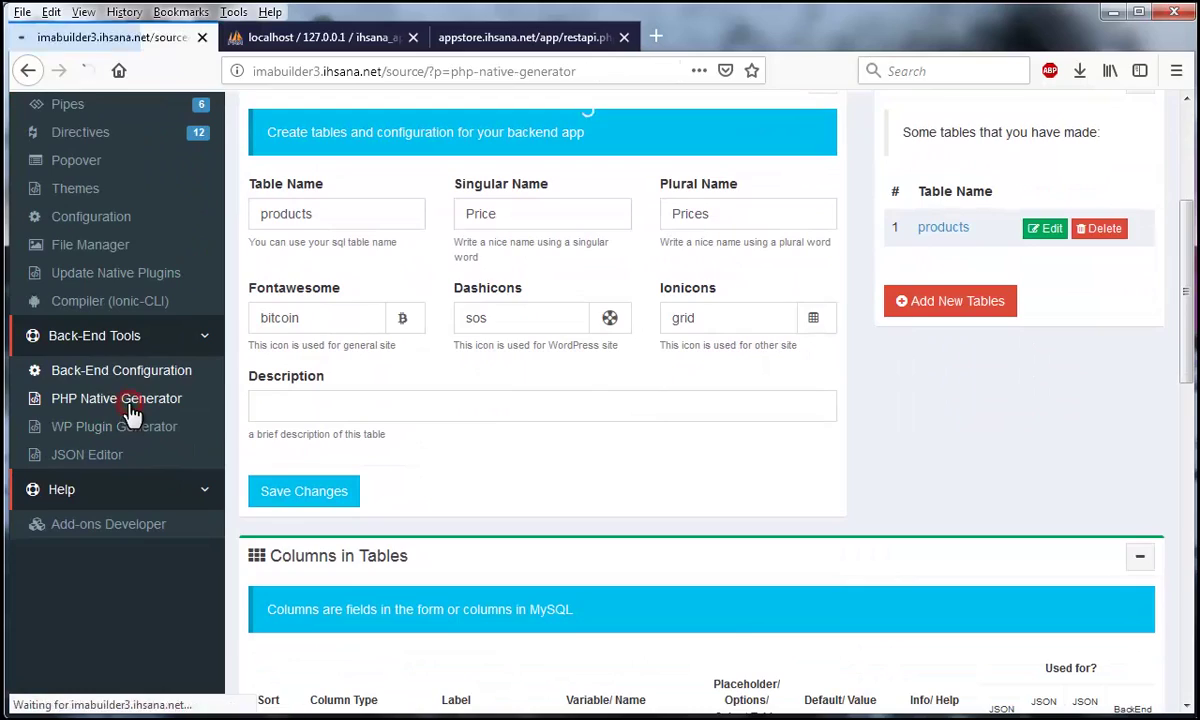
{"action": "scroll", "coordinate": [625, 320], "scroll_direction": "down", "scroll_amount": 5}
{"action": "left_click", "coordinate": [619, 206]}
{"action": "left_click", "coordinate": [548, 446]}
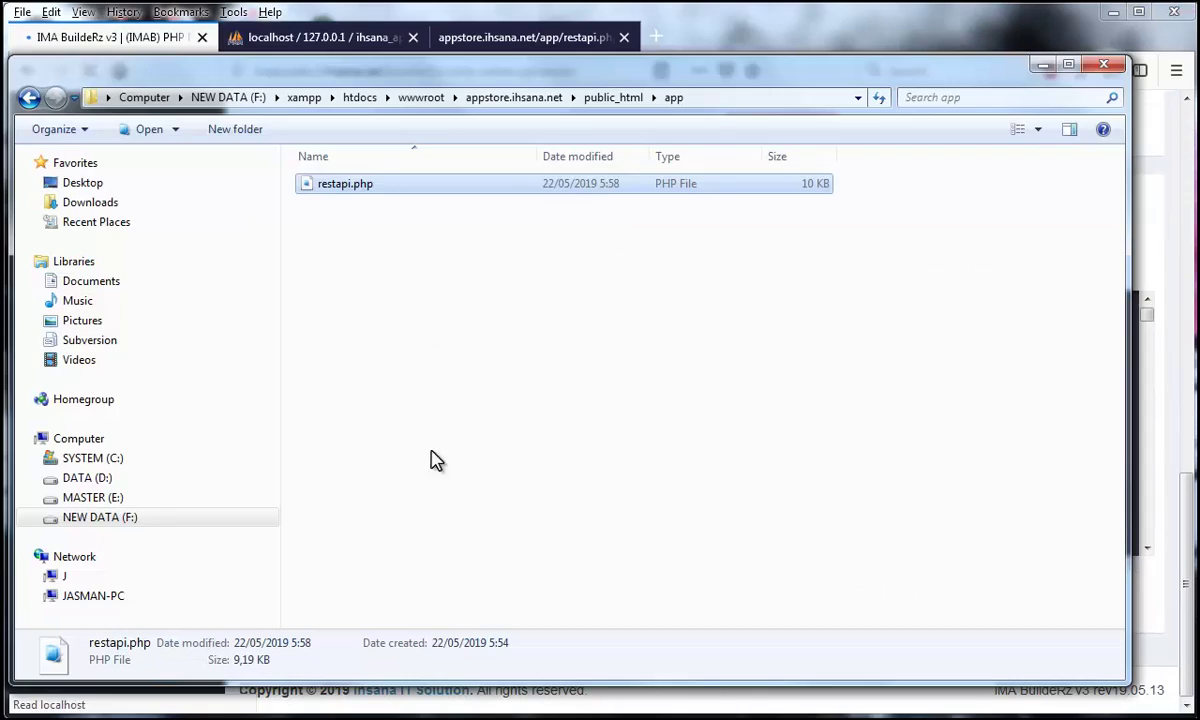
{"action": "right_click", "coordinate": [340, 182]}
{"action": "left_click", "coordinate": [447, 303]}
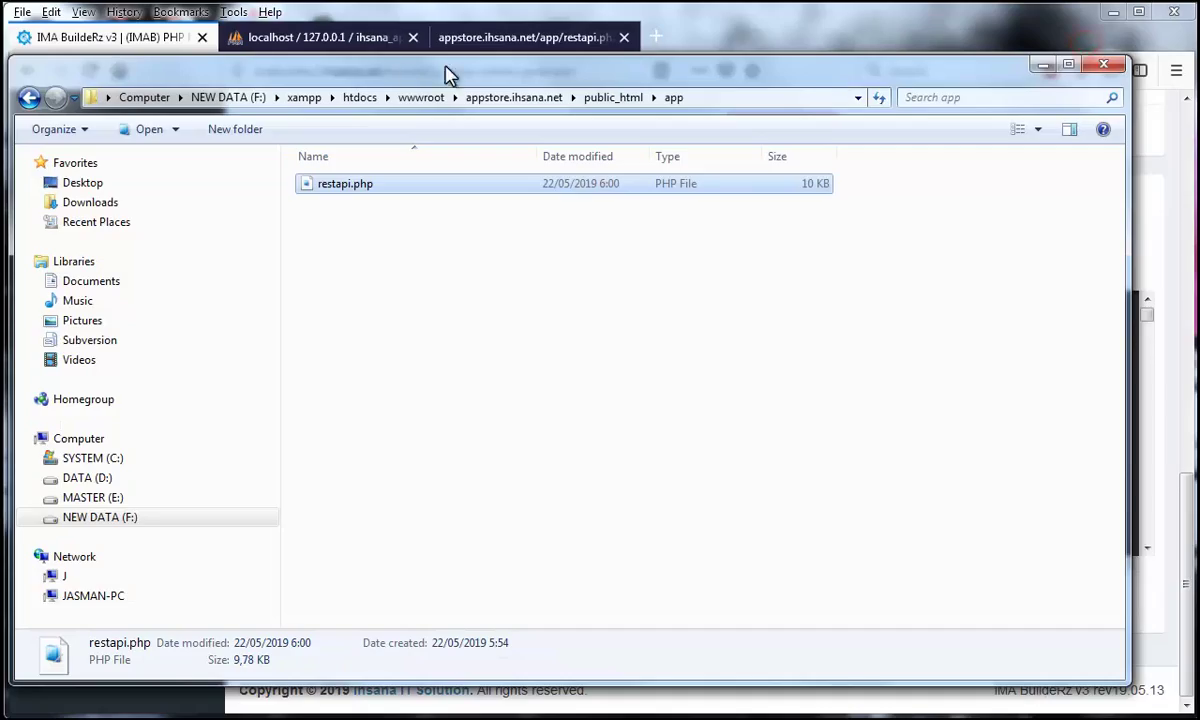
Step: Reload restapi.php?api=products in the browser and check the price and cover fields of the product records
{"action": "left_click", "coordinate": [449, 40]}
{"action": "left_click", "coordinate": [88, 70]}
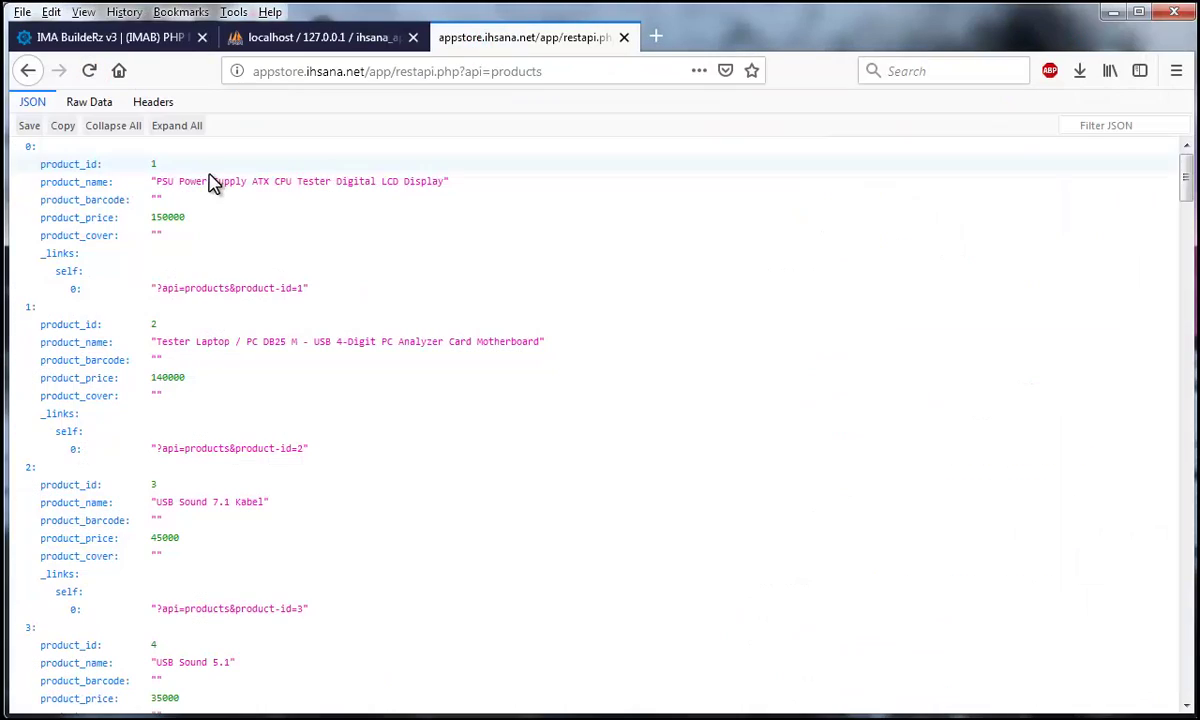
{"action": "left_click", "coordinate": [100, 220]}
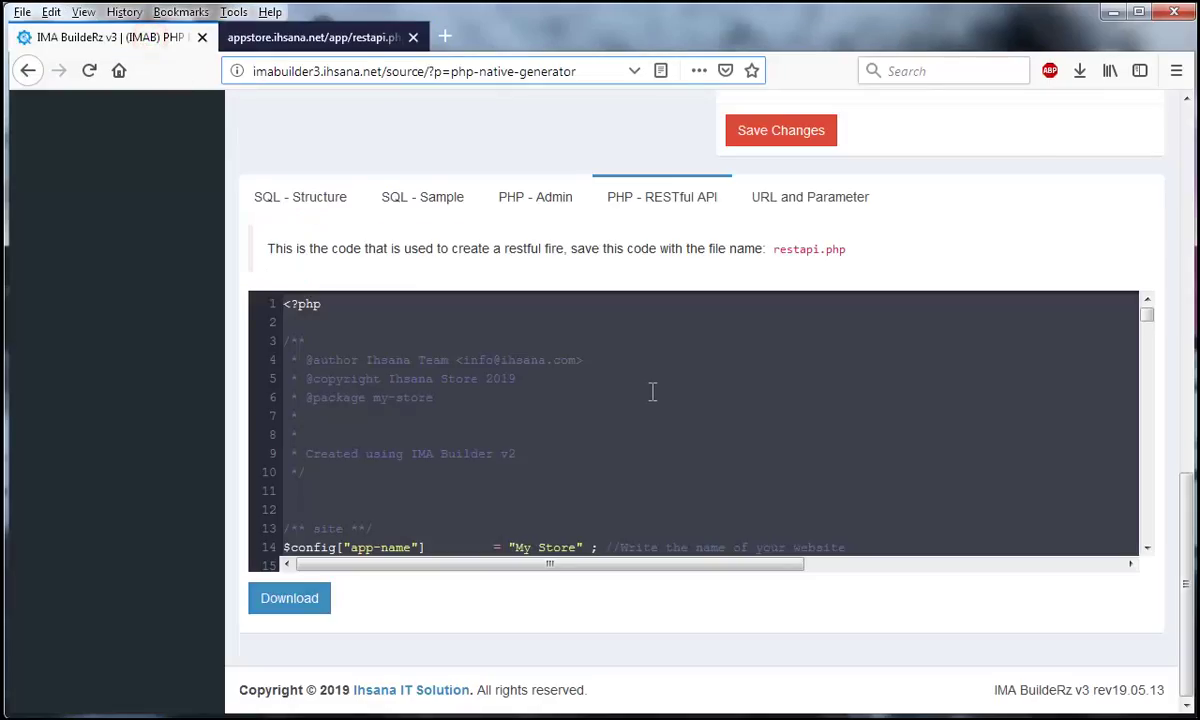
Step: Return to IMA BuildeRz, open the Add-Ons page and choose the JSON Scraping add-on
{"action": "scroll", "coordinate": [367, 150], "scroll_direction": "up", "scroll_amount": 10}
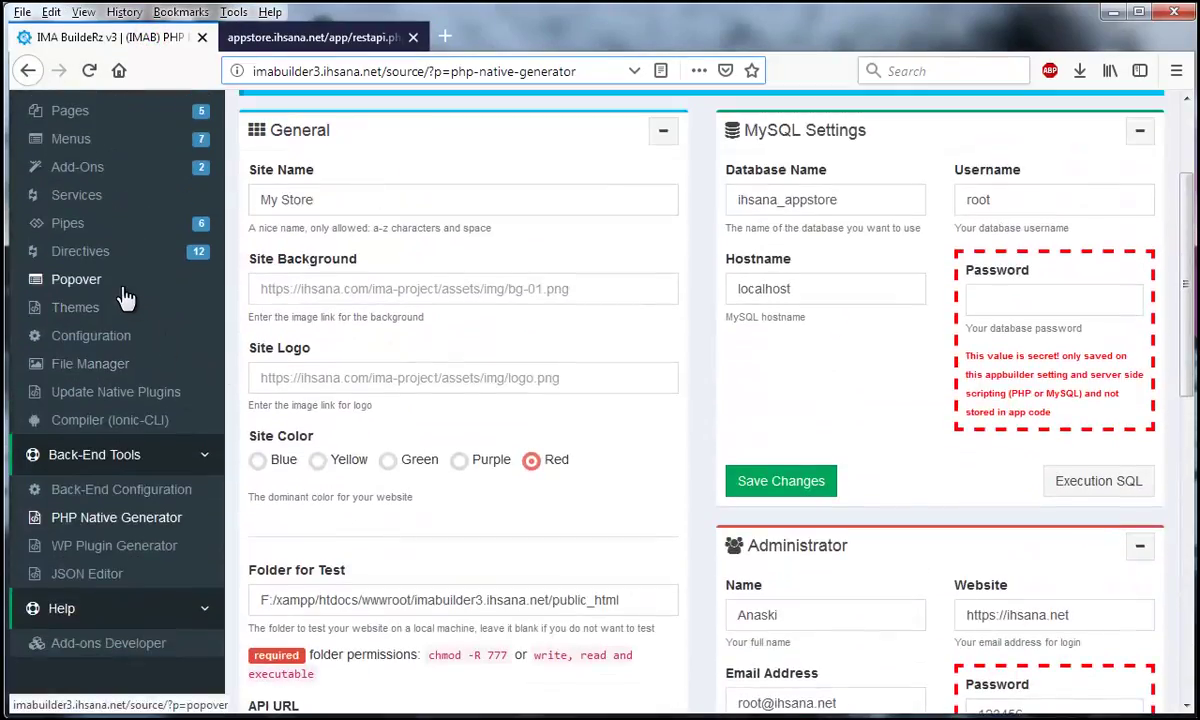
{"action": "scroll", "coordinate": [115, 295], "scroll_direction": "up", "scroll_amount": 2}
{"action": "left_click", "coordinate": [85, 264]}
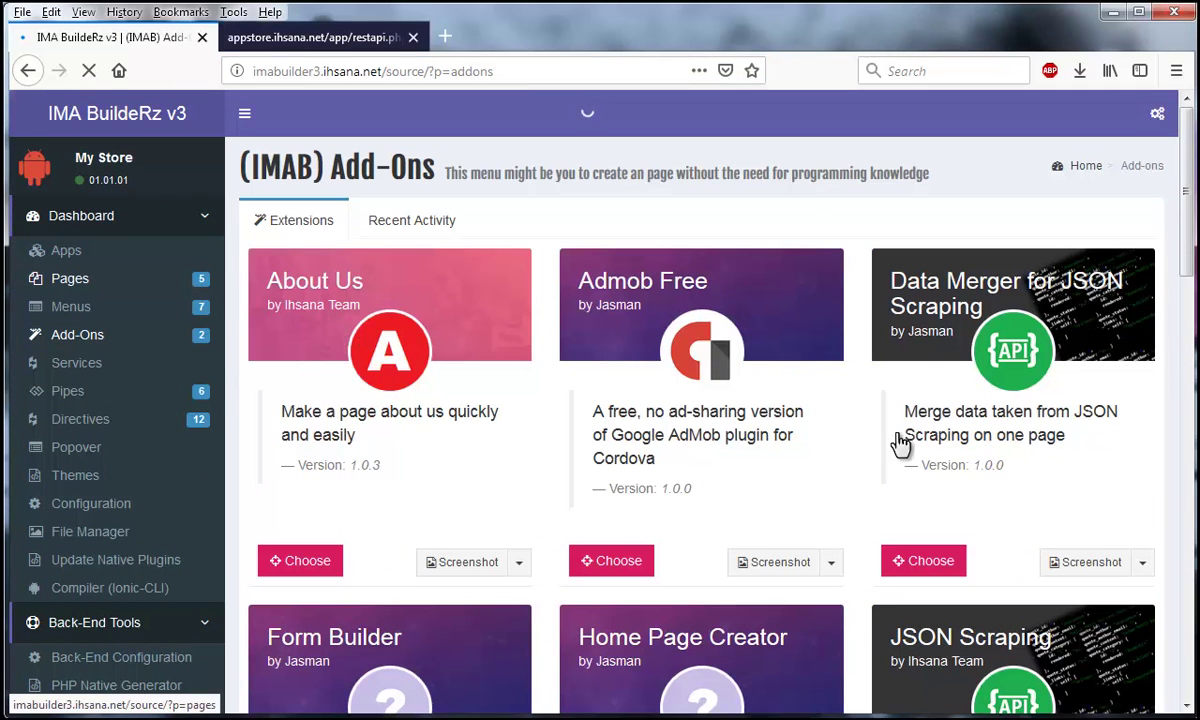
{"action": "scroll", "coordinate": [830, 412], "scroll_direction": "down", "scroll_amount": 5}
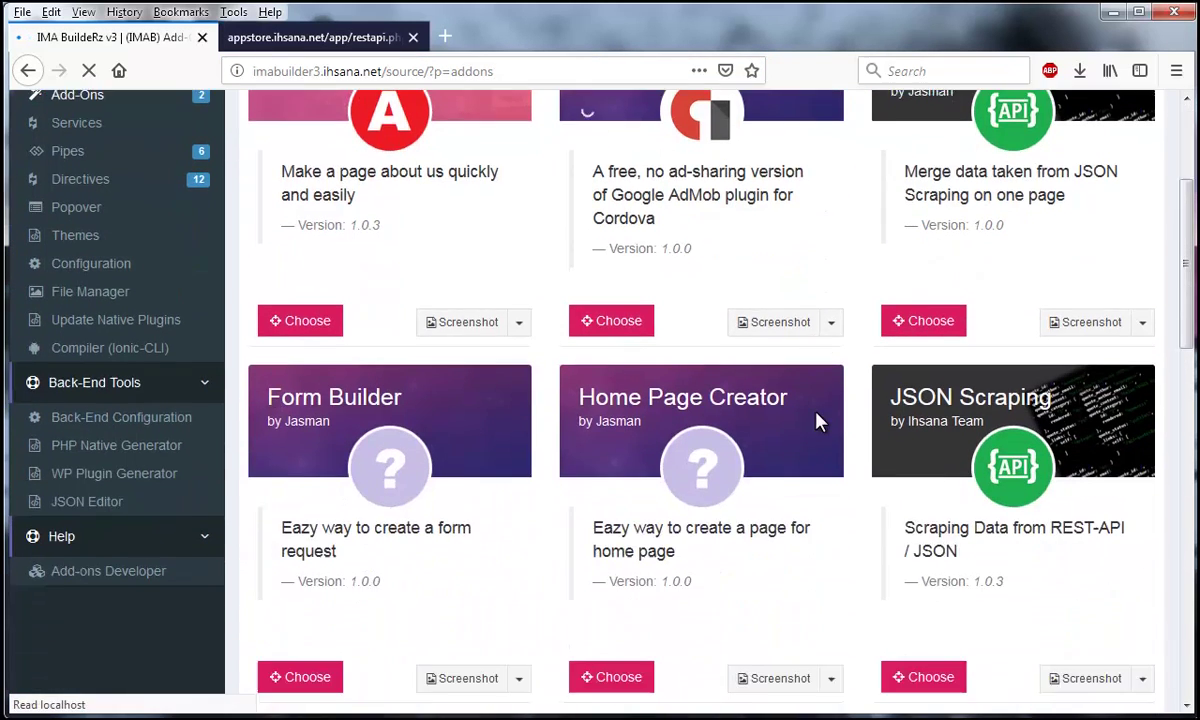
{"action": "scroll", "coordinate": [935, 668], "scroll_direction": "up", "scroll_amount": 1}
{"action": "scroll", "coordinate": [930, 678], "scroll_direction": "down", "scroll_amount": 2}
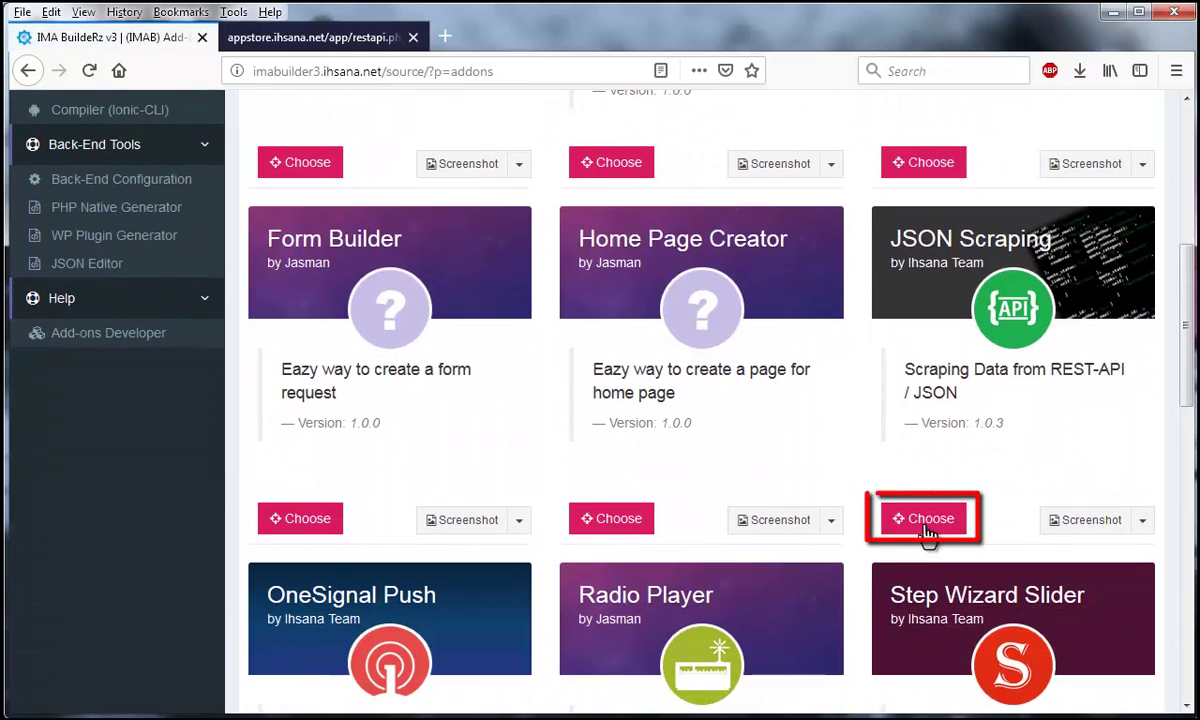
{"action": "left_click", "coordinate": [928, 532]}
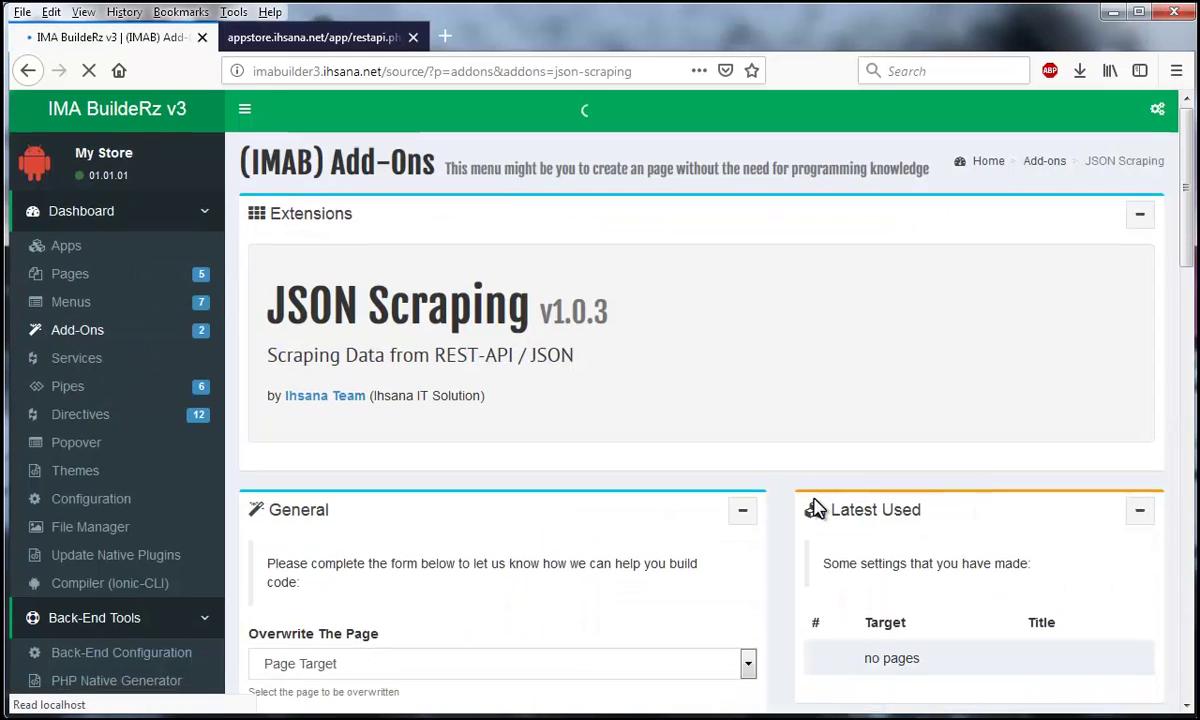
Step: Choose Price (price) as the page to overwrite in the JSON Scraping form and set the page title to Prices
{"action": "scroll", "coordinate": [815, 510], "scroll_direction": "down", "scroll_amount": 5}
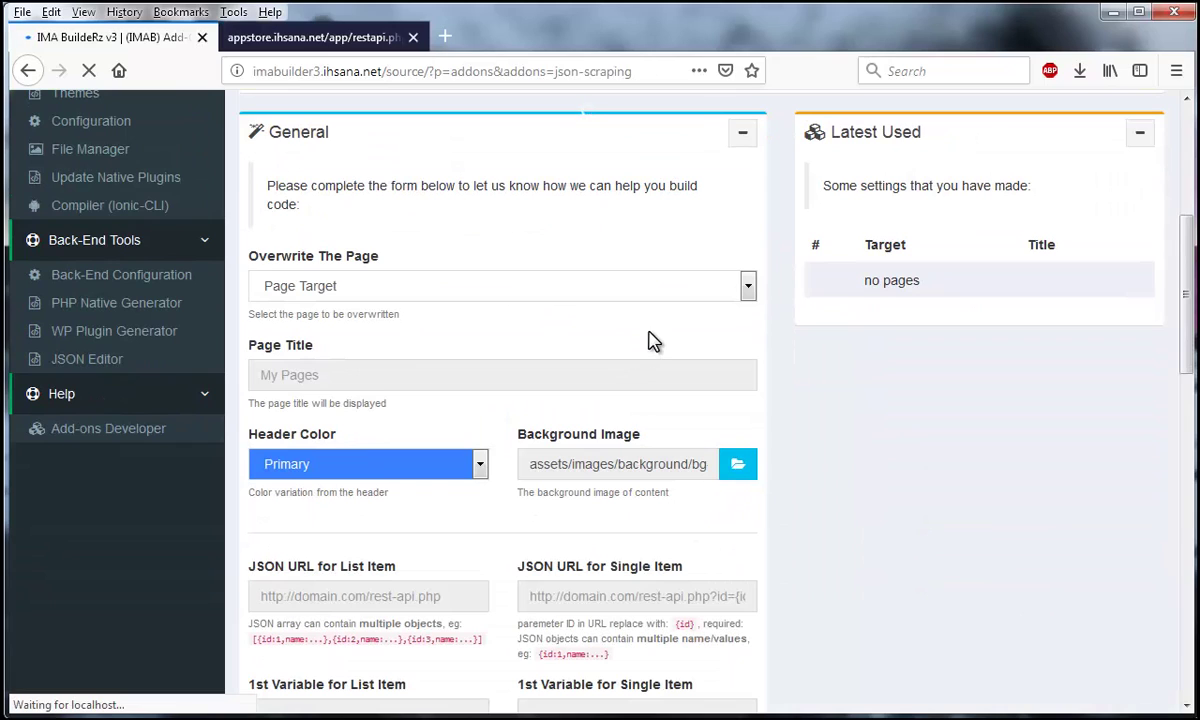
{"action": "scroll", "coordinate": [638, 330], "scroll_direction": "up", "scroll_amount": 1}
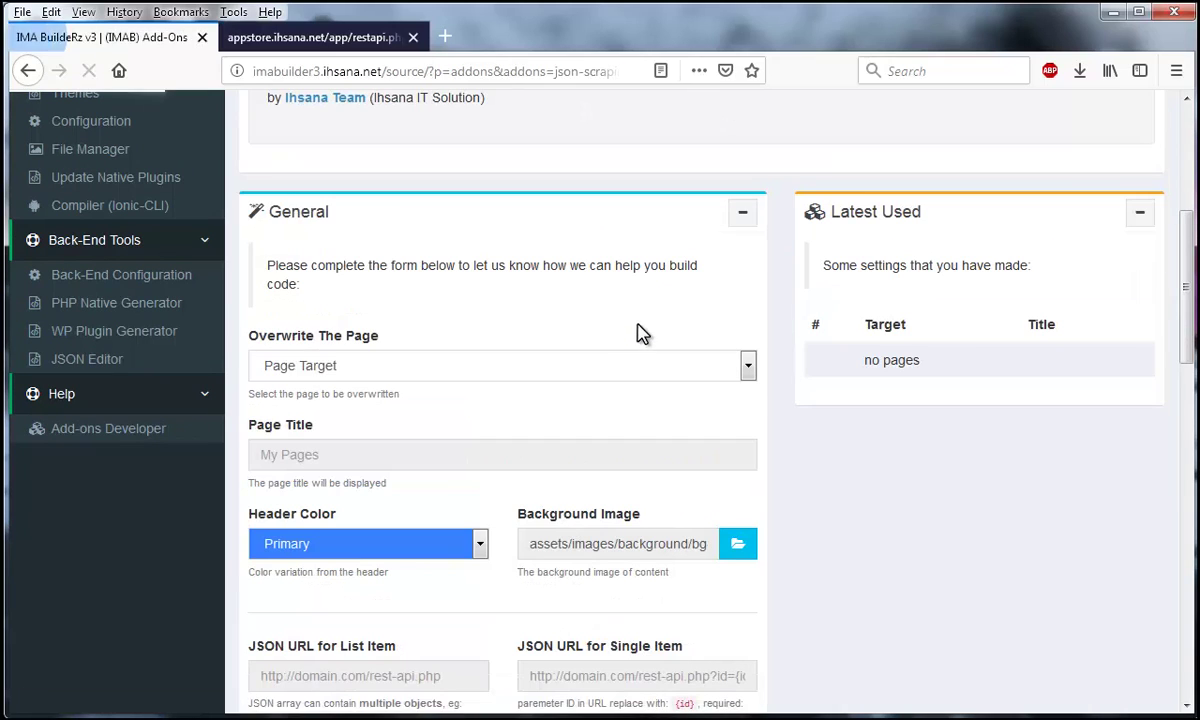
{"action": "left_click", "coordinate": [528, 376]}
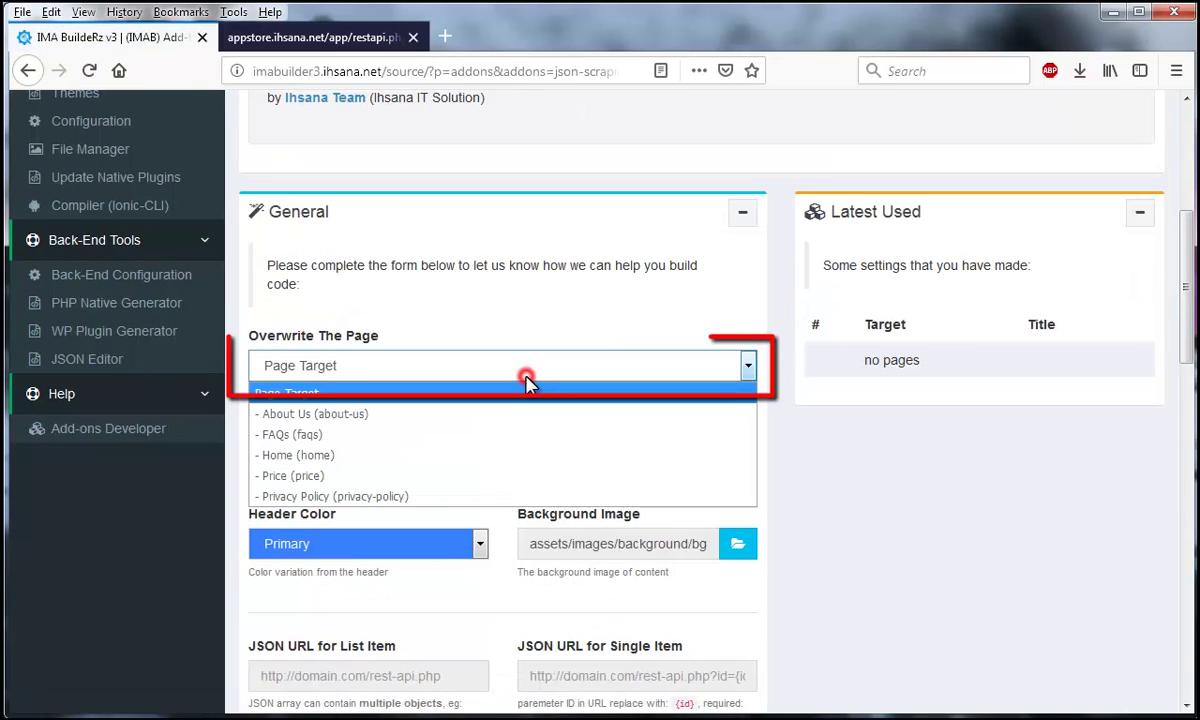
{"action": "left_click", "coordinate": [456, 477]}
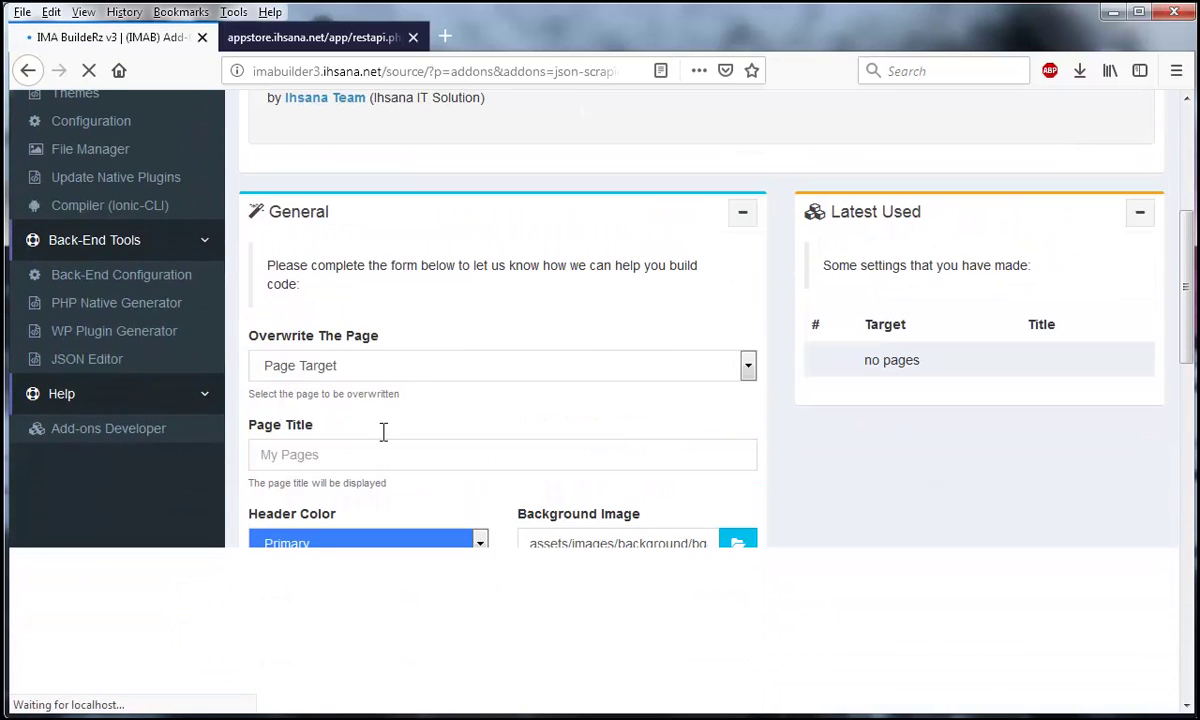
{"action": "left_click", "coordinate": [375, 454]}
{"action": "scroll", "coordinate": [375, 455], "scroll_direction": "down", "scroll_amount": 2}
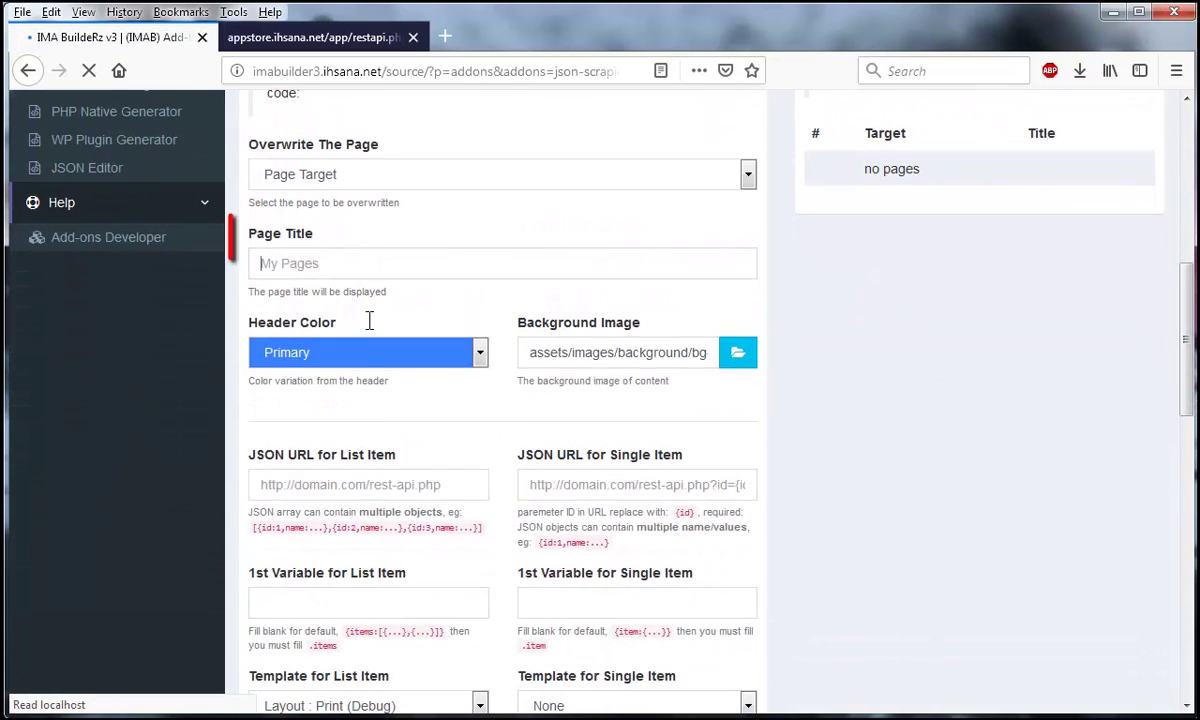
{"action": "type", "text": "Prices"}
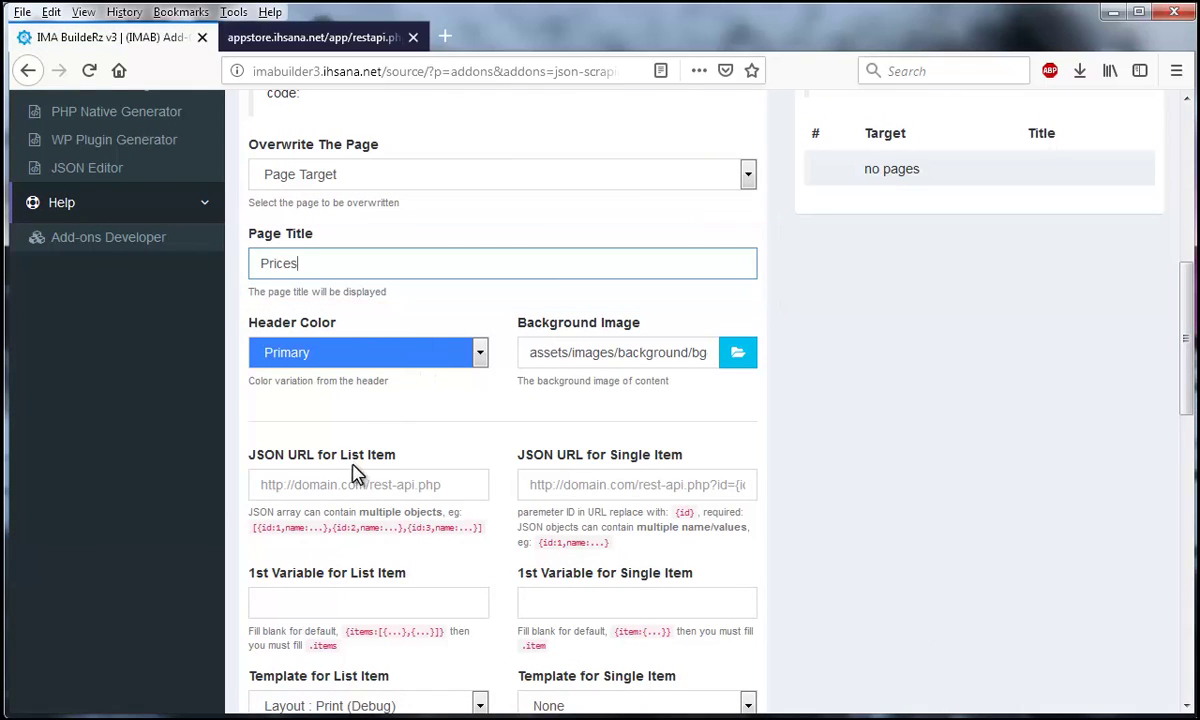
Step: Set the JSON URL for List Item to the address copied from the API tab, appstore.ihsana.net/app/restapi.php?api=products
{"action": "left_click", "coordinate": [350, 484]}
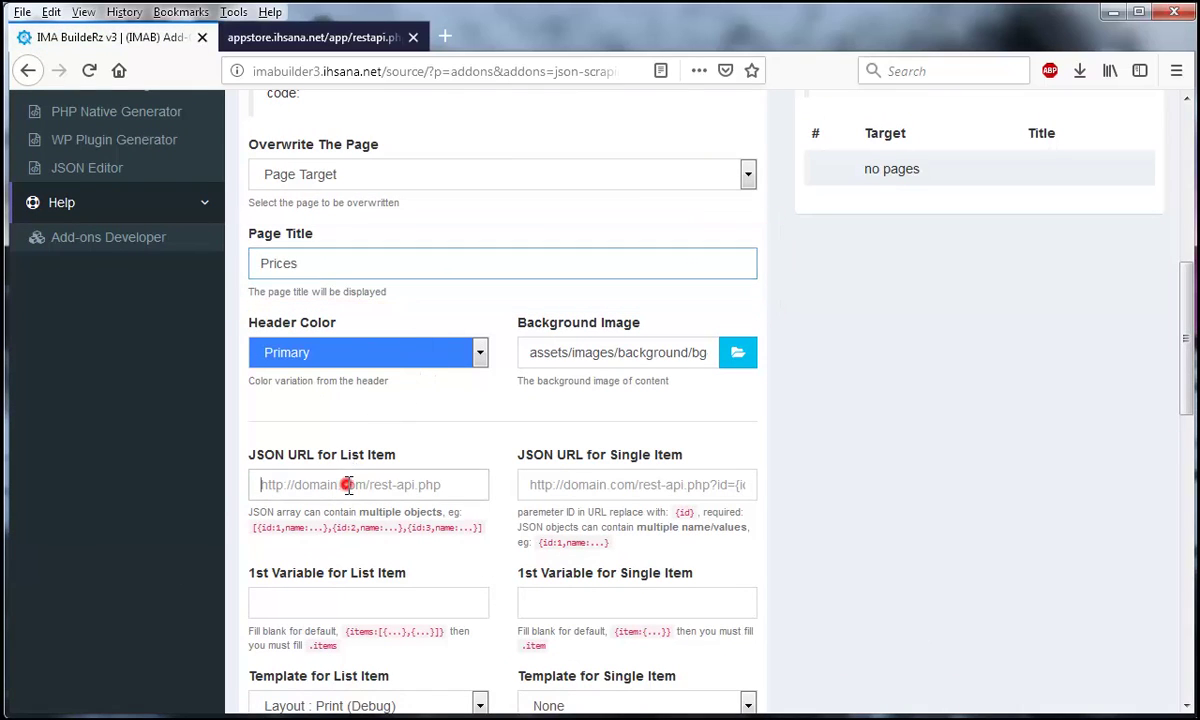
{"action": "left_click", "coordinate": [343, 37]}
{"action": "left_click", "coordinate": [405, 75]}
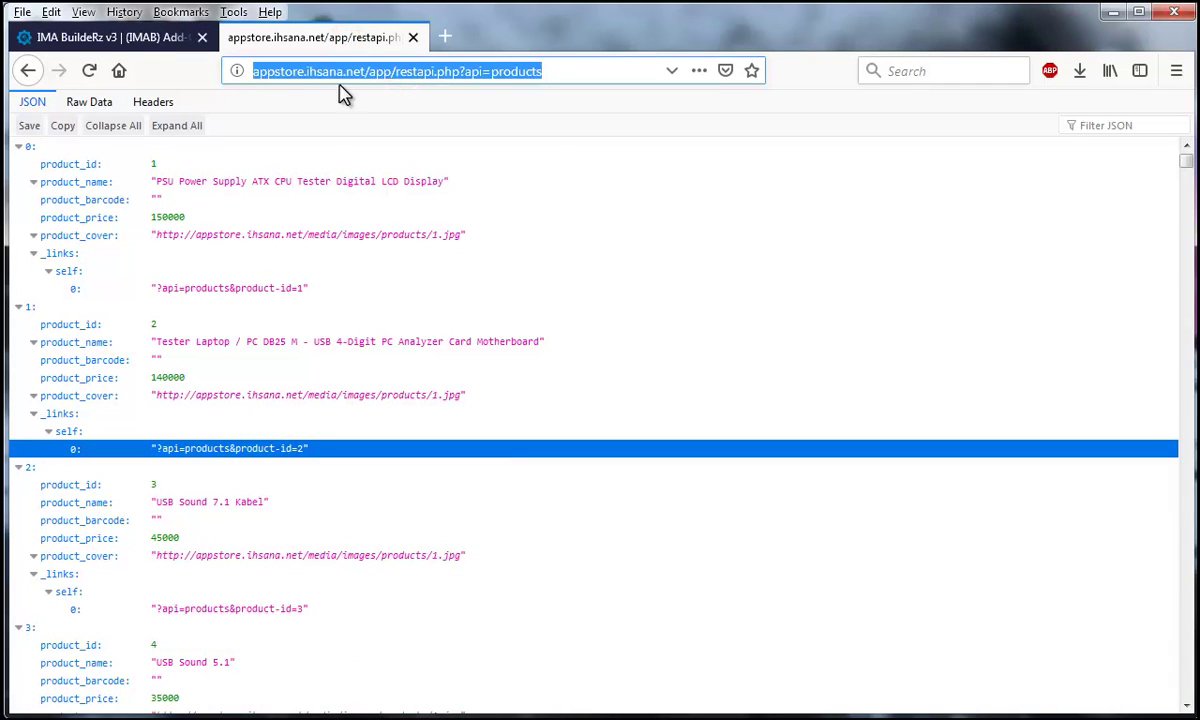
{"action": "left_click", "coordinate": [133, 40]}
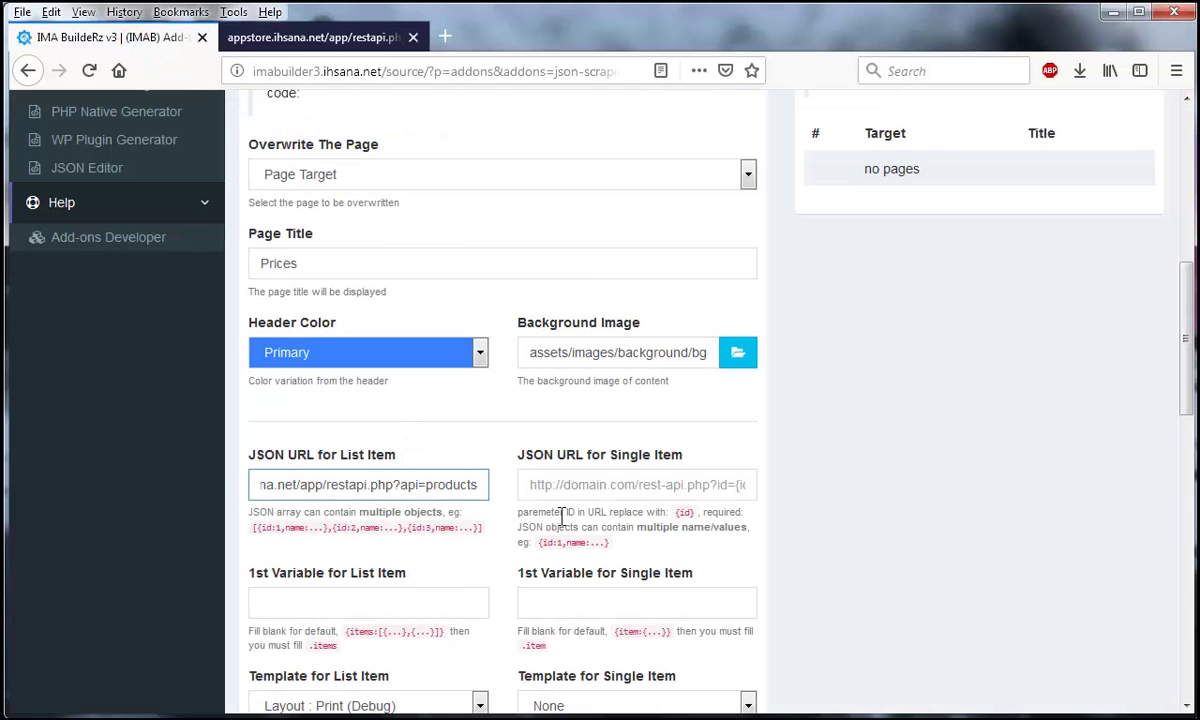
Step: Set the list item template to Layout : Card and save the JSON Scraping form for the Prices page
{"action": "scroll", "coordinate": [476, 545], "scroll_direction": "down", "scroll_amount": 10}
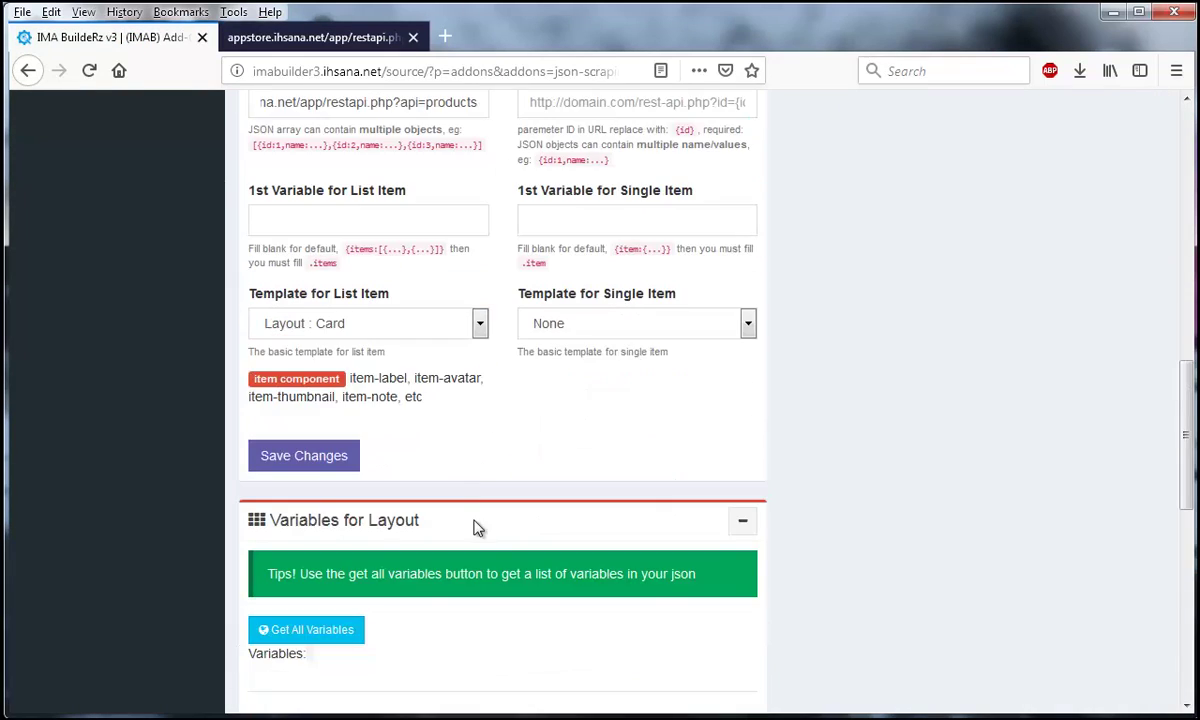
{"action": "scroll", "coordinate": [447, 512], "scroll_direction": "up", "scroll_amount": 3}
{"action": "left_click", "coordinate": [310, 465]}
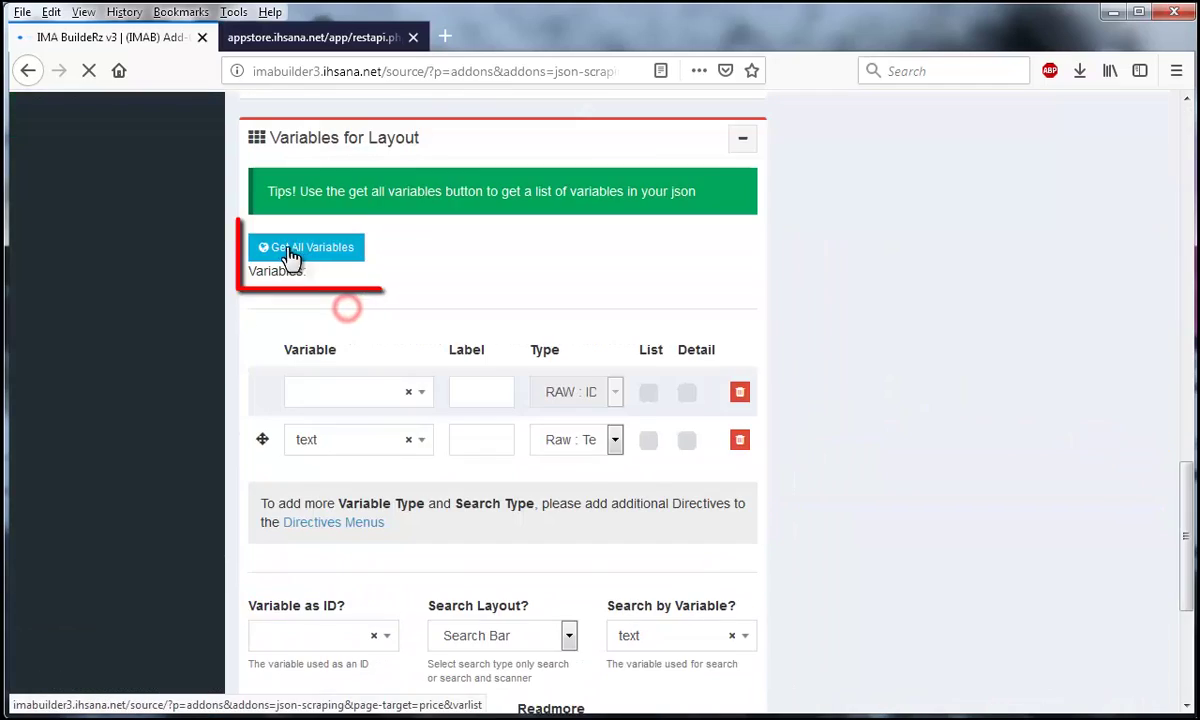
Step: Fetch all variables from the JSON and choose product_id as the first layout variable
{"action": "left_click", "coordinate": [298, 258]}
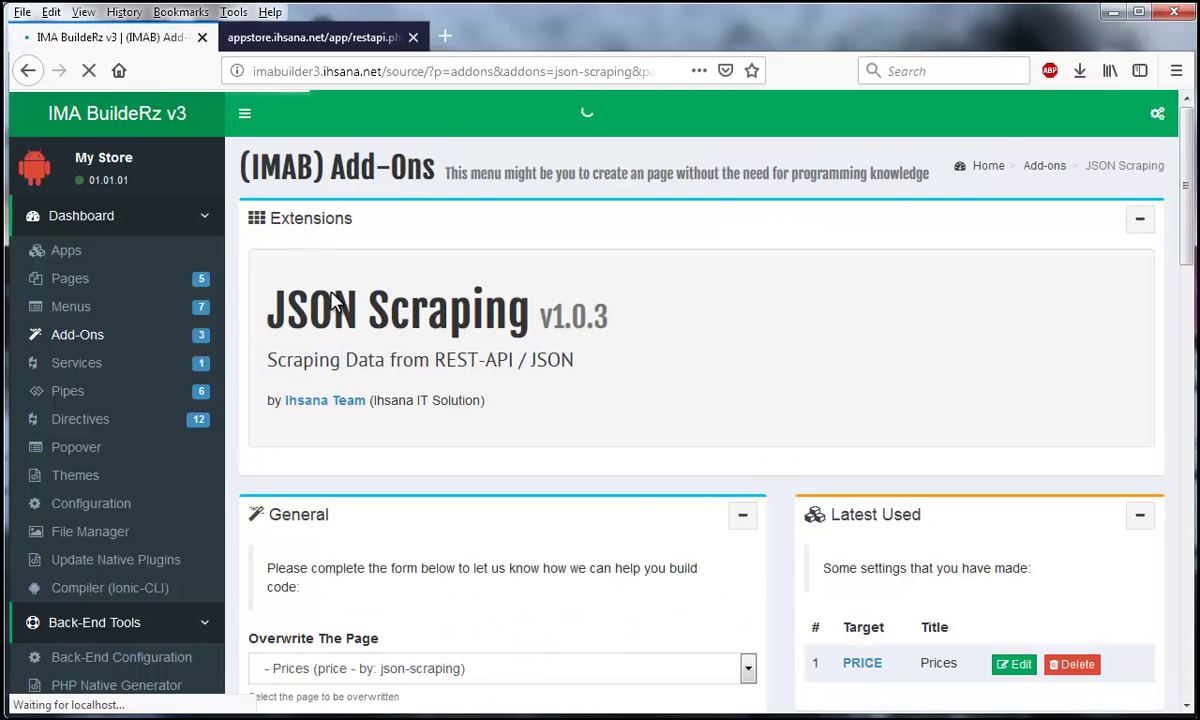
{"action": "scroll", "coordinate": [450, 402], "scroll_direction": "down", "scroll_amount": 3}
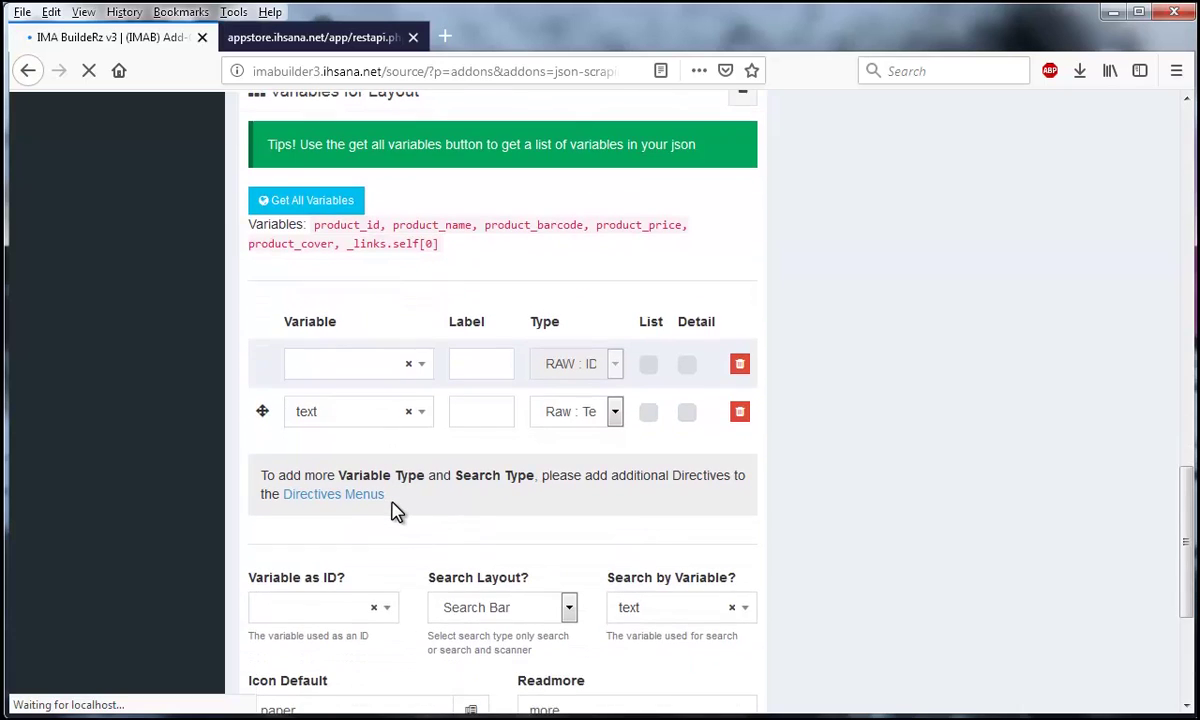
{"action": "left_click", "coordinate": [358, 461]}
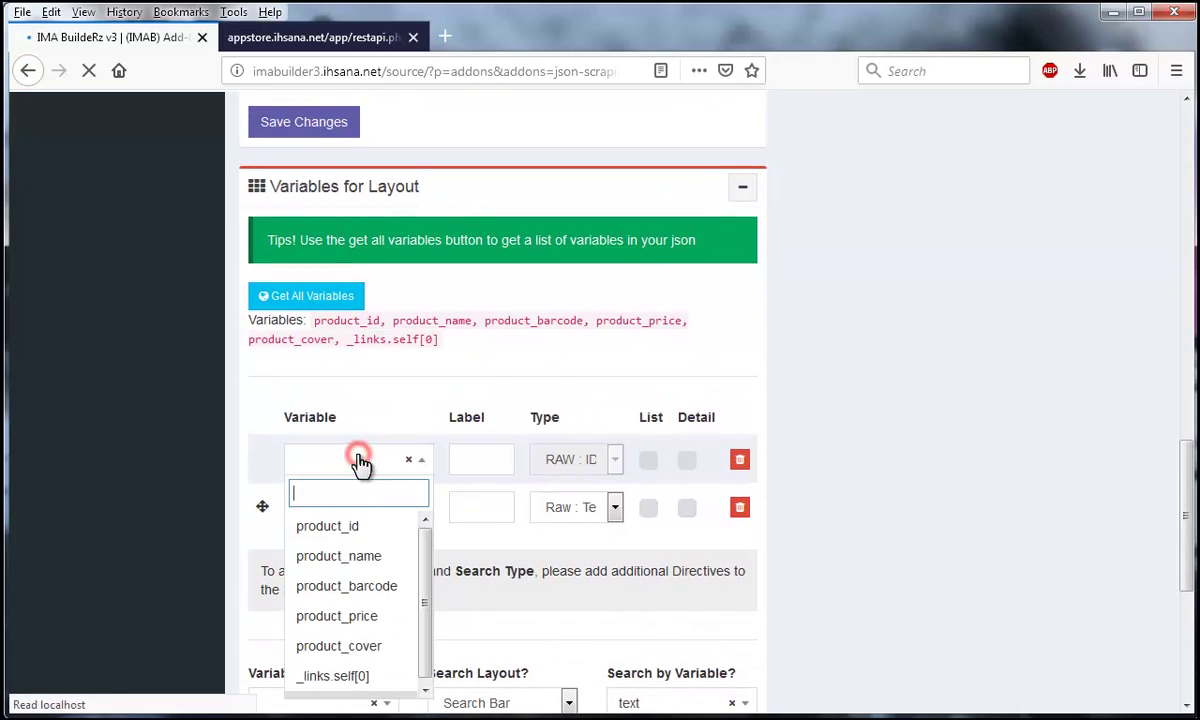
{"action": "left_click", "coordinate": [362, 522]}
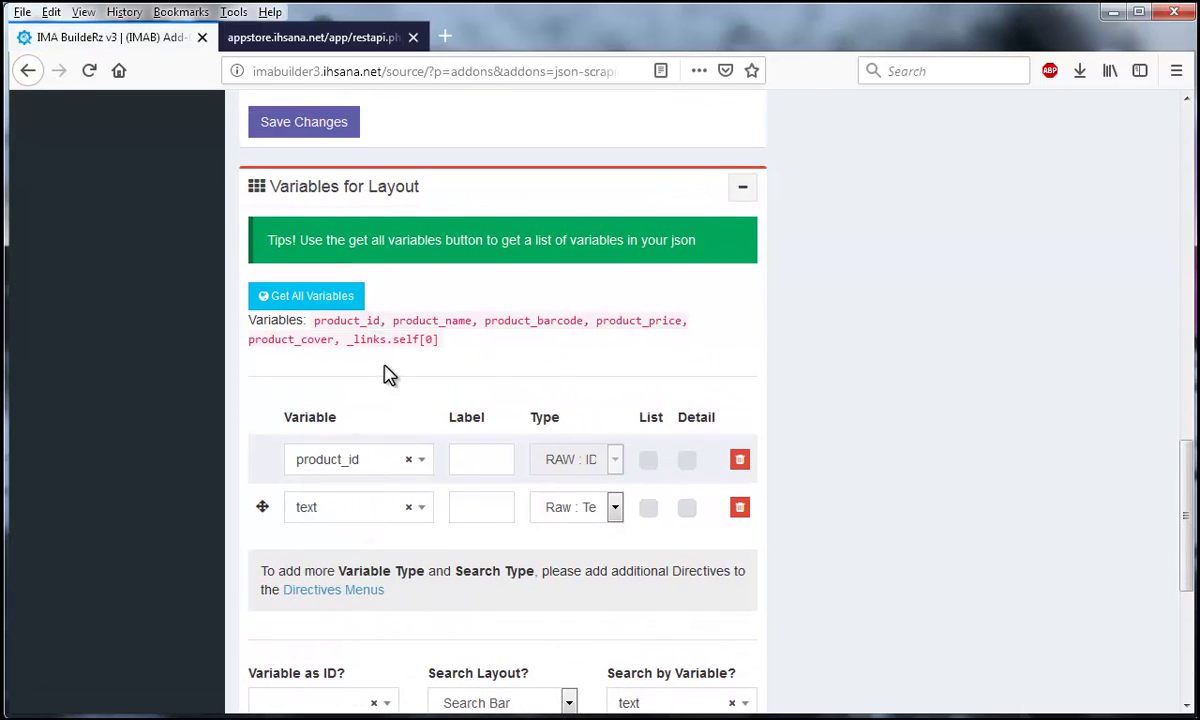
Step: Set the second layout variable to product_name and check the product record fields in the API response
{"action": "left_click", "coordinate": [330, 509]}
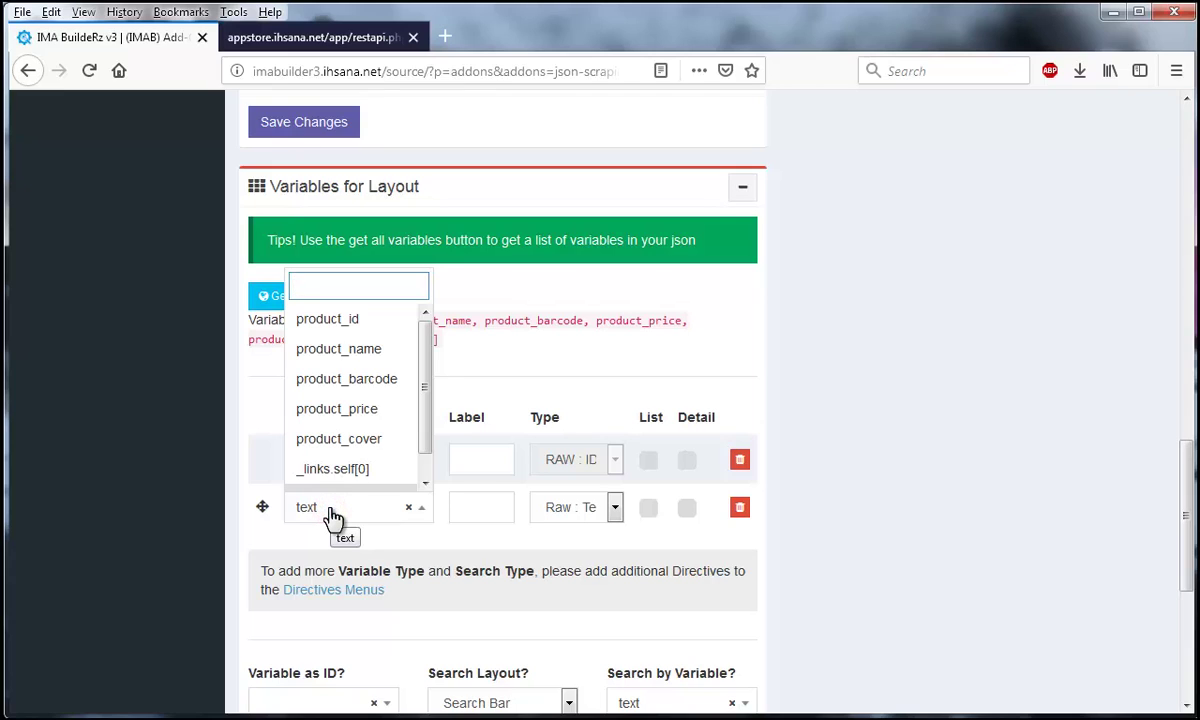
{"action": "type", "text": "o"}
{"action": "key", "text": "BackSpace"}
{"action": "type", "text": "pr"}
{"action": "key", "text": "Down"}
{"action": "key", "text": "Down"}
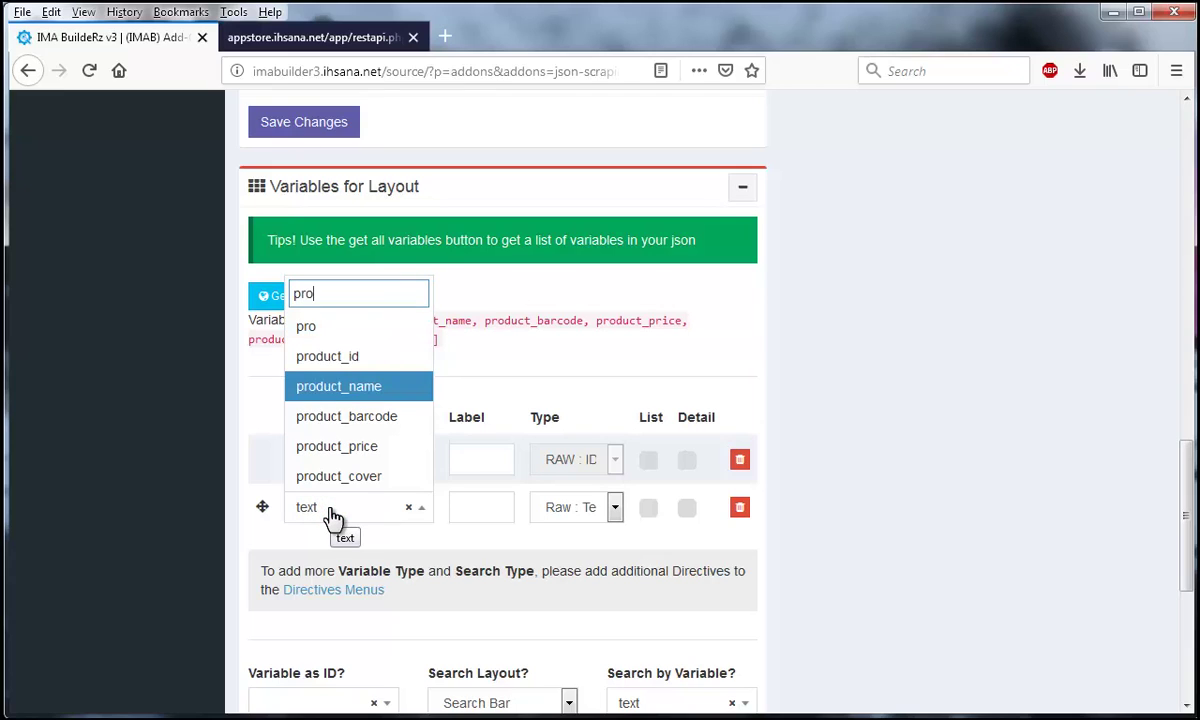
{"action": "left_click", "coordinate": [340, 387]}
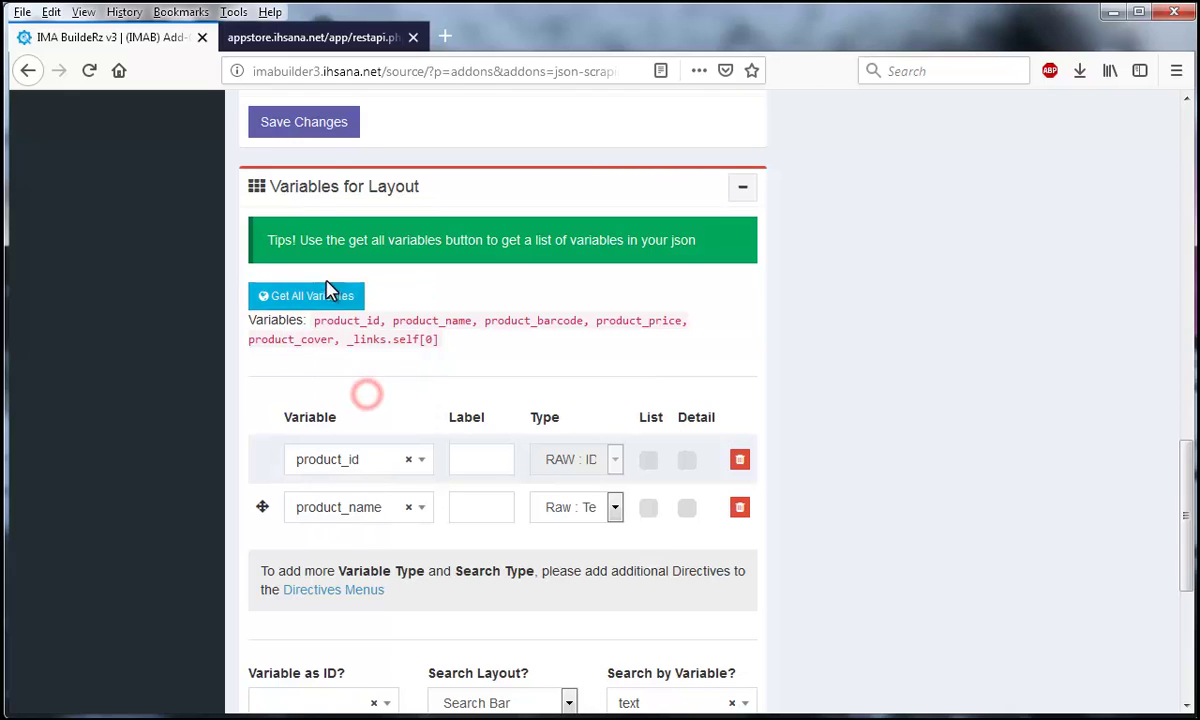
{"action": "left_click", "coordinate": [318, 38]}
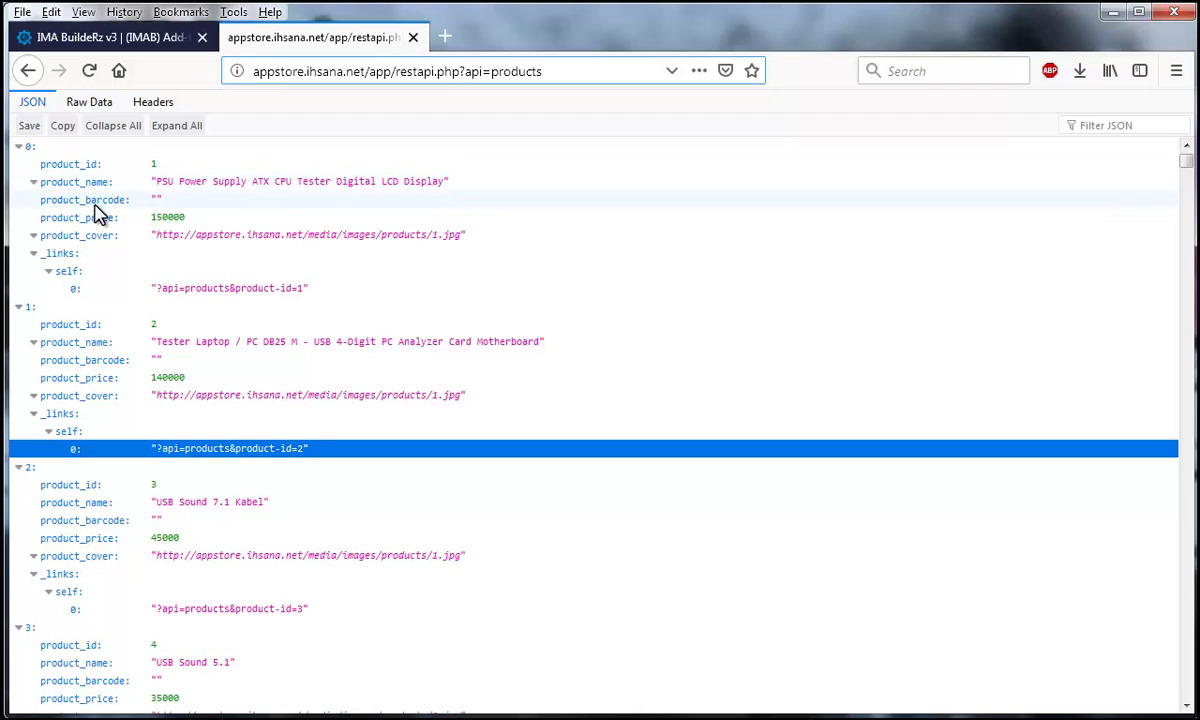
{"action": "left_click", "coordinate": [130, 38]}
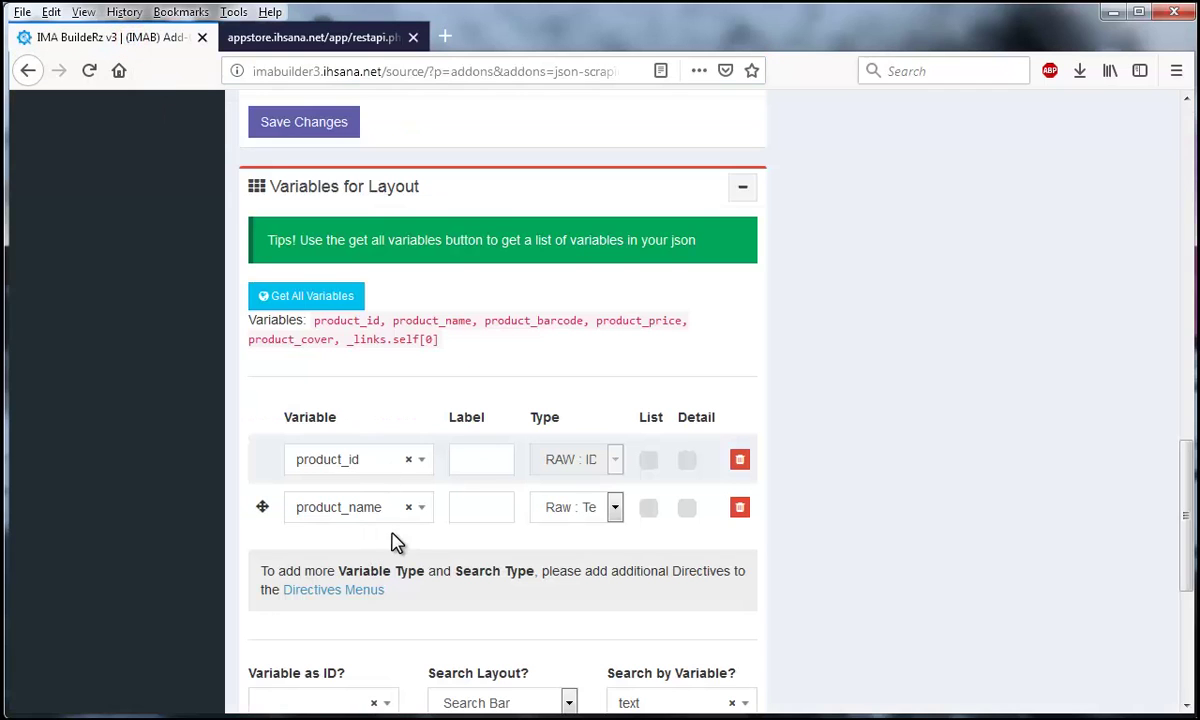
Step: Include product_id and product_name in the list view and save the changes
{"action": "scroll", "coordinate": [393, 541], "scroll_direction": "down", "scroll_amount": 3}
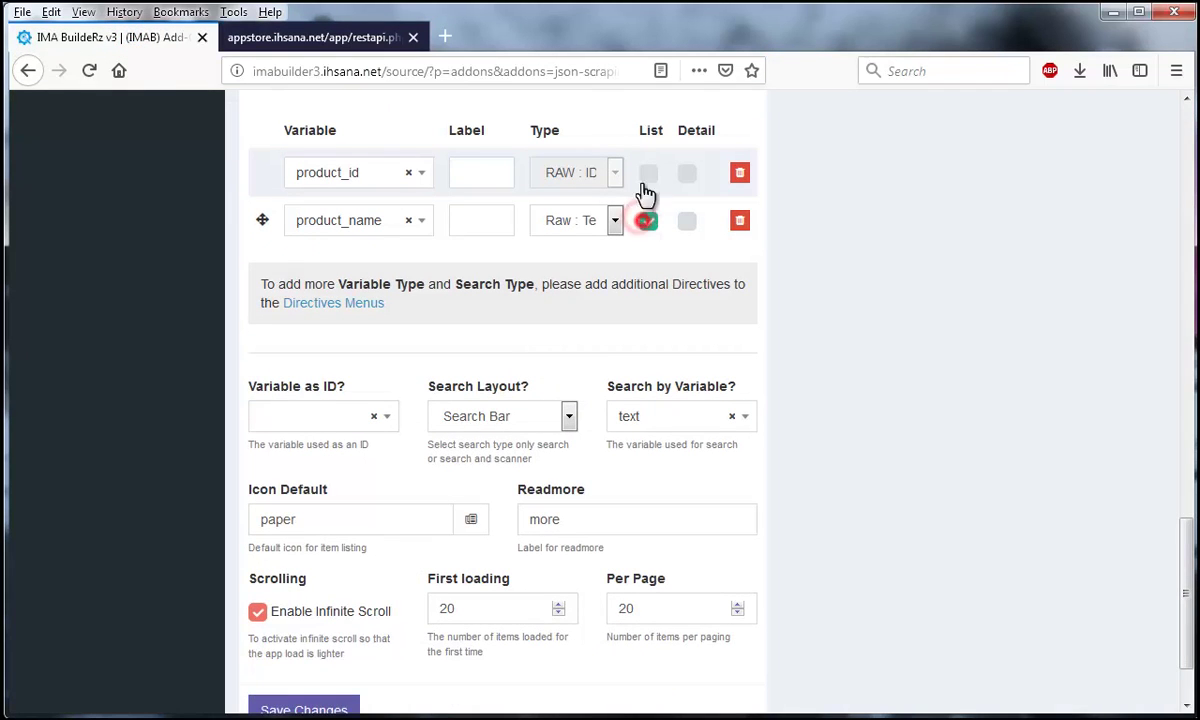
{"action": "scroll", "coordinate": [540, 400], "scroll_direction": "down", "scroll_amount": 2}
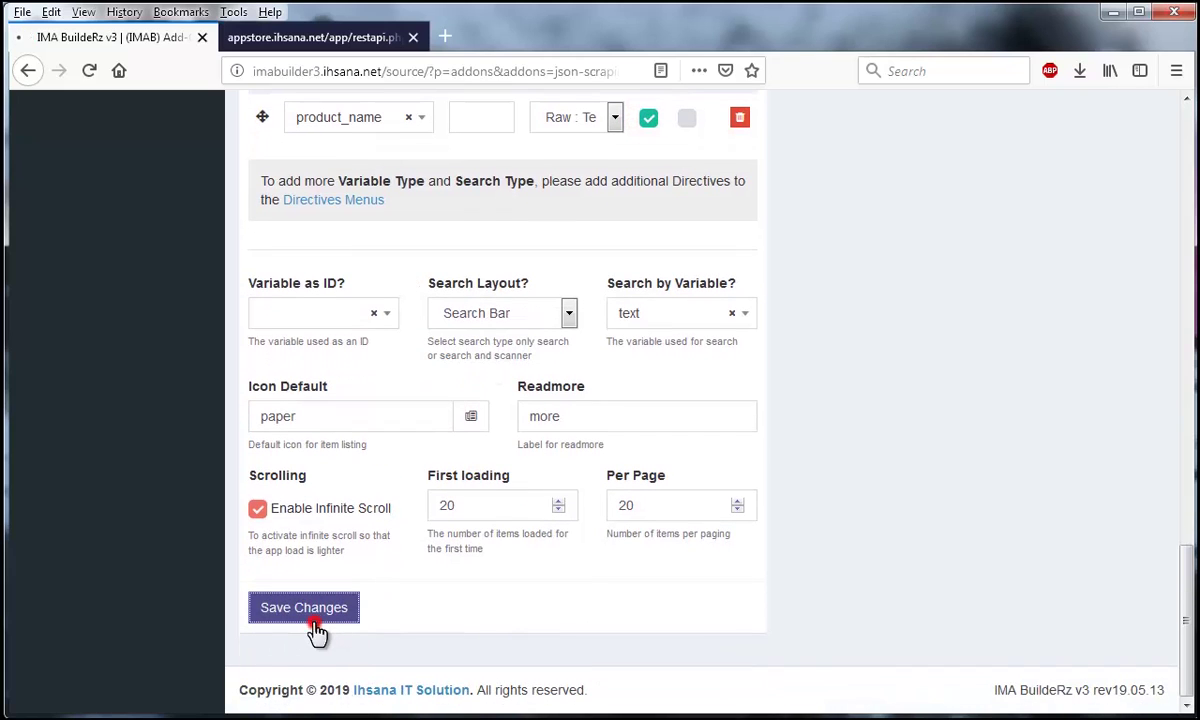
{"action": "left_click", "coordinate": [318, 614]}
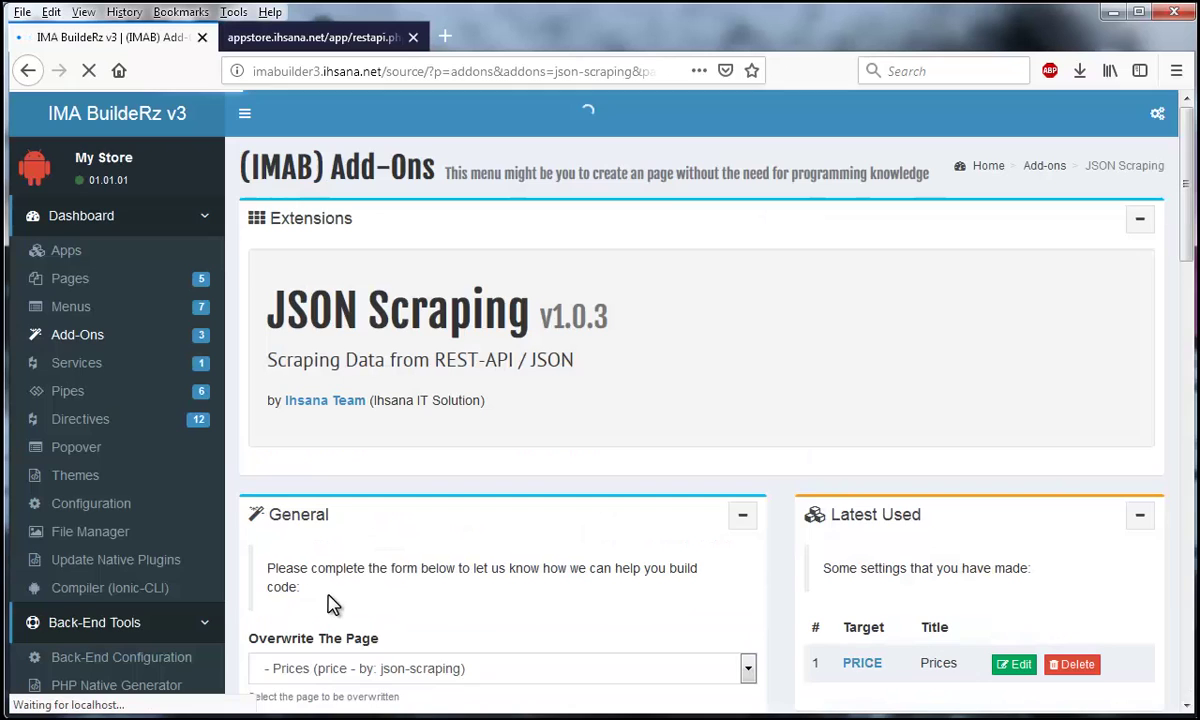
Step: Set the third layout variable to product_barcode and include it in the list view
{"action": "scroll", "coordinate": [330, 602], "scroll_direction": "down", "scroll_amount": 7}
{"action": "scroll", "coordinate": [332, 603], "scroll_direction": "down", "scroll_amount": 7}
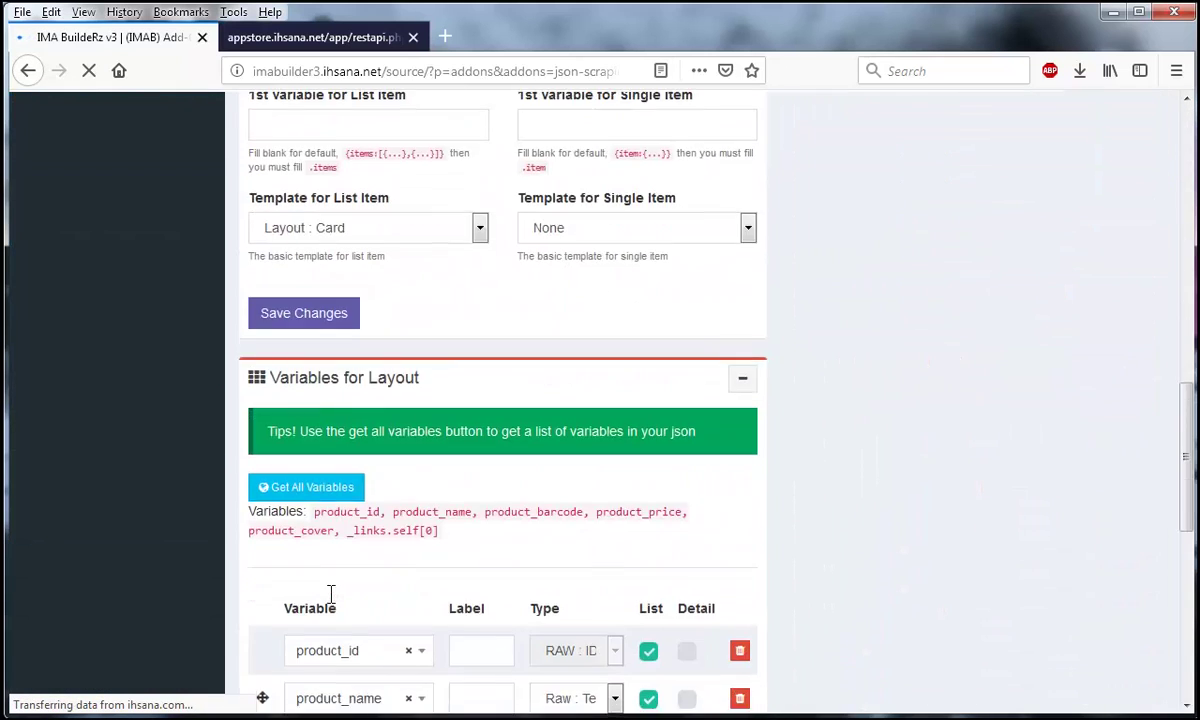
{"action": "left_click", "coordinate": [358, 462]}
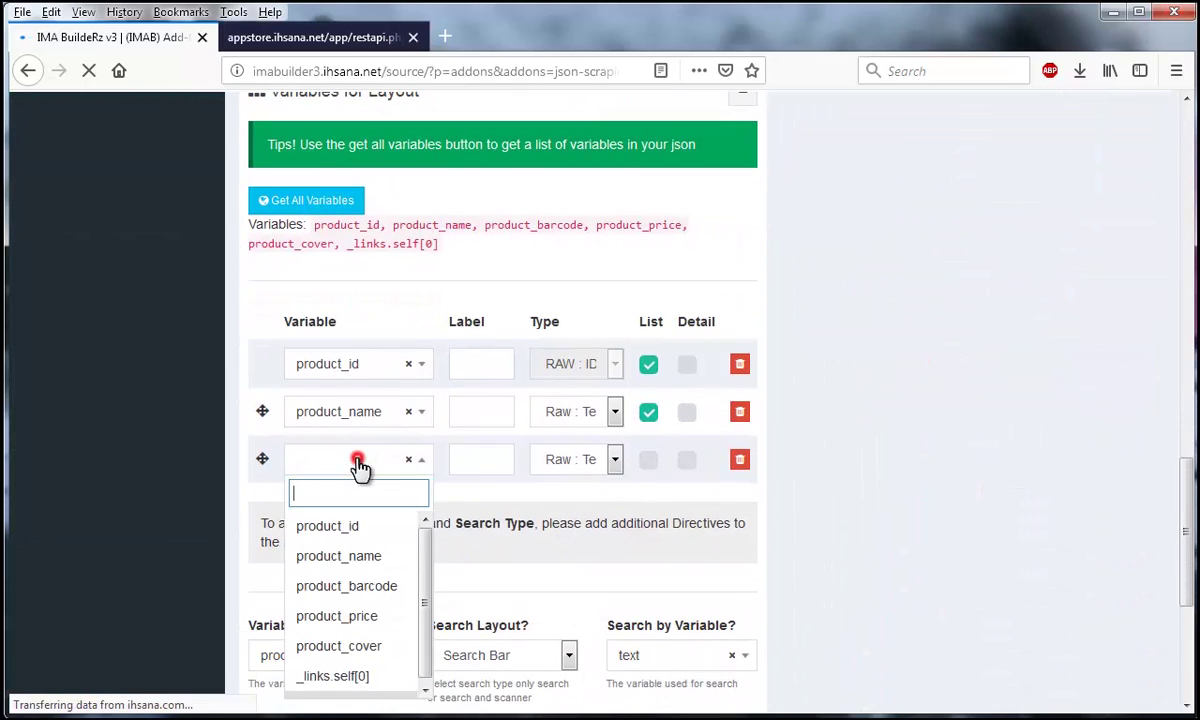
{"action": "left_click", "coordinate": [358, 462]}
{"action": "left_click", "coordinate": [358, 462]}
{"action": "type", "text": "pro"}
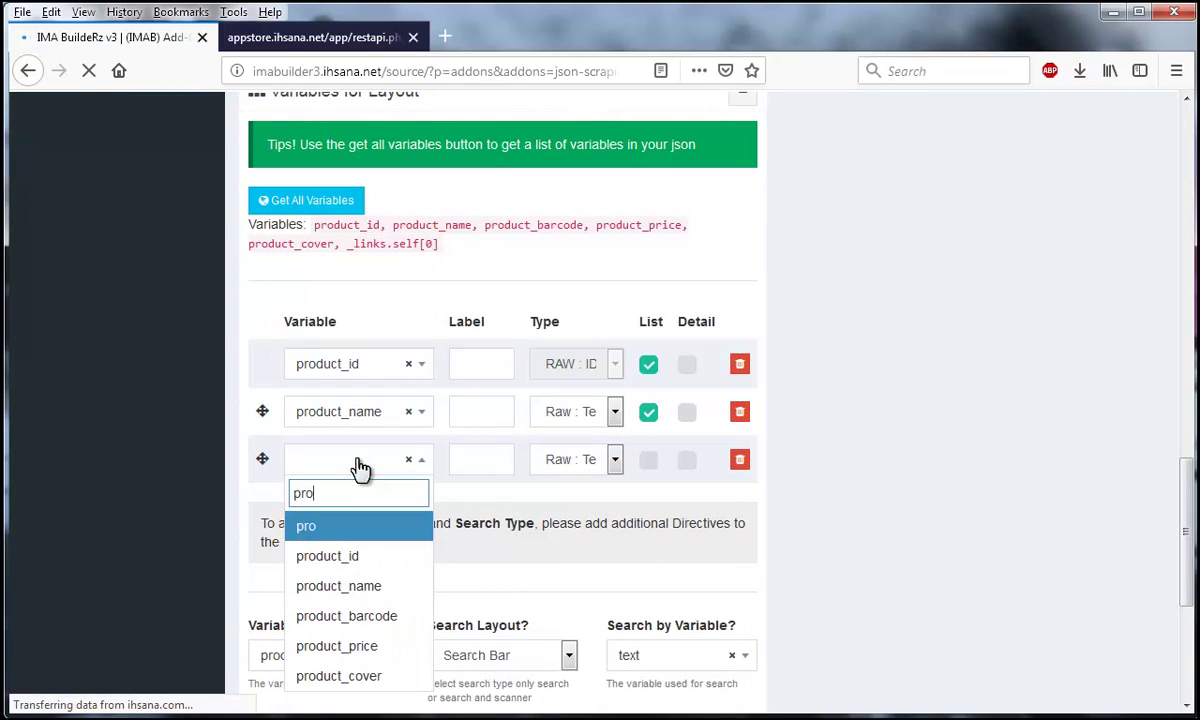
{"action": "type", "text": "duct_bar"}
{"action": "left_click", "coordinate": [376, 558]}
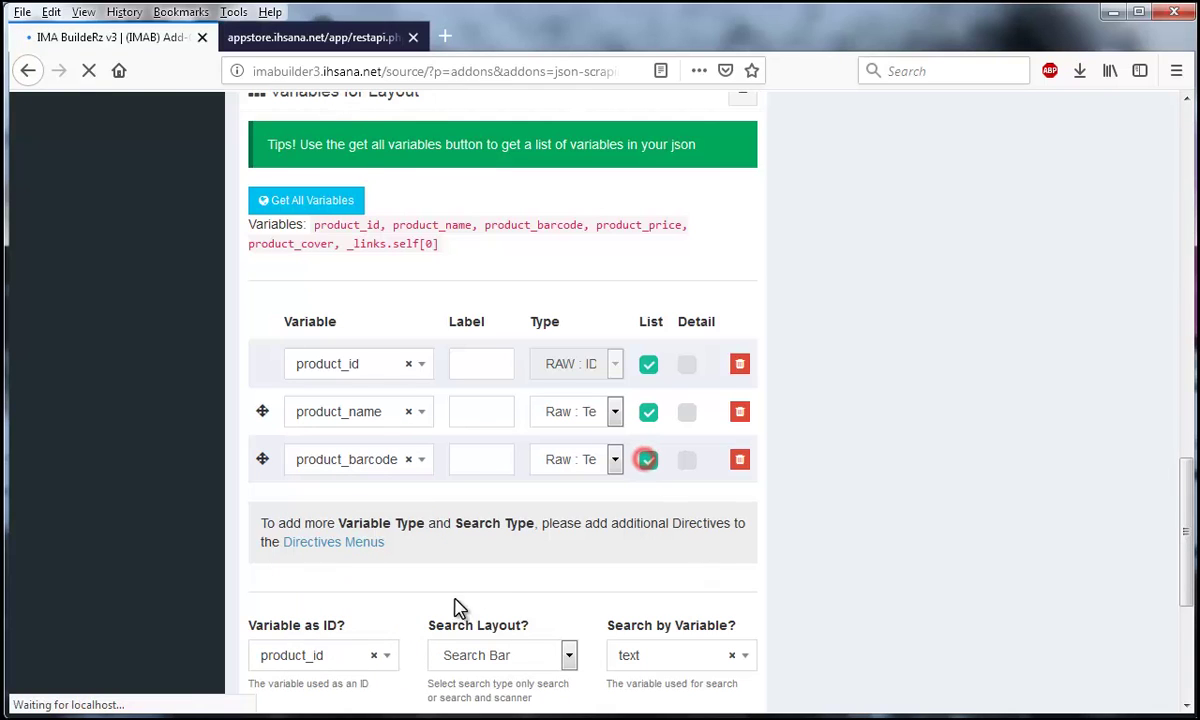
Step: Change the type of product_name to Item : Label : Heading and save the changes
{"action": "scroll", "coordinate": [420, 614], "scroll_direction": "down", "scroll_amount": 4}
{"action": "scroll", "coordinate": [559, 270], "scroll_direction": "up", "scroll_amount": 2}
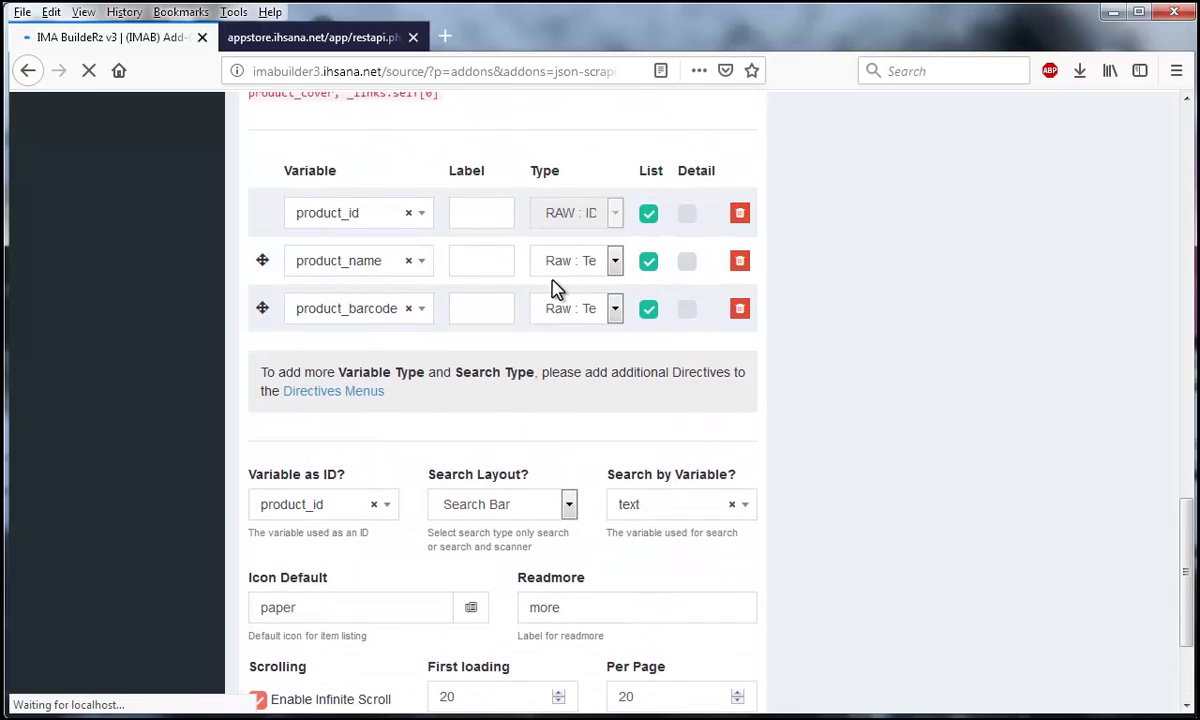
{"action": "left_click", "coordinate": [566, 266]}
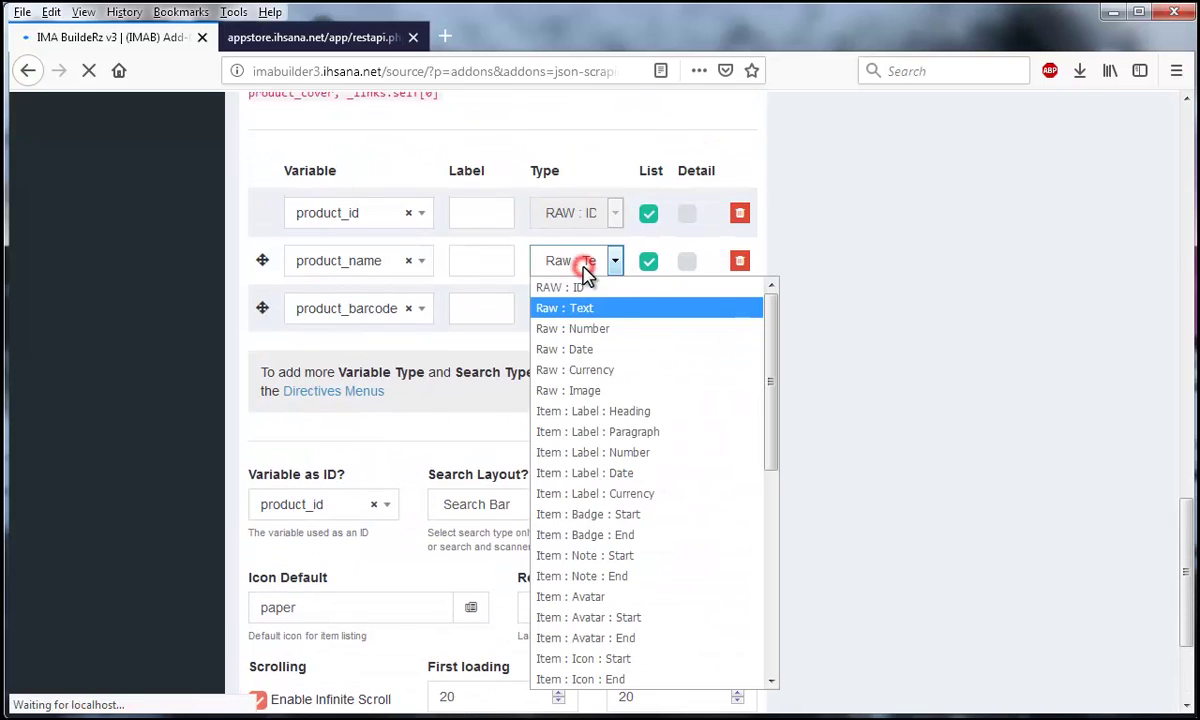
{"action": "left_click", "coordinate": [611, 418]}
{"action": "scroll", "coordinate": [522, 244], "scroll_direction": "up", "scroll_amount": 3}
{"action": "scroll", "coordinate": [593, 345], "scroll_direction": "down", "scroll_amount": 2}
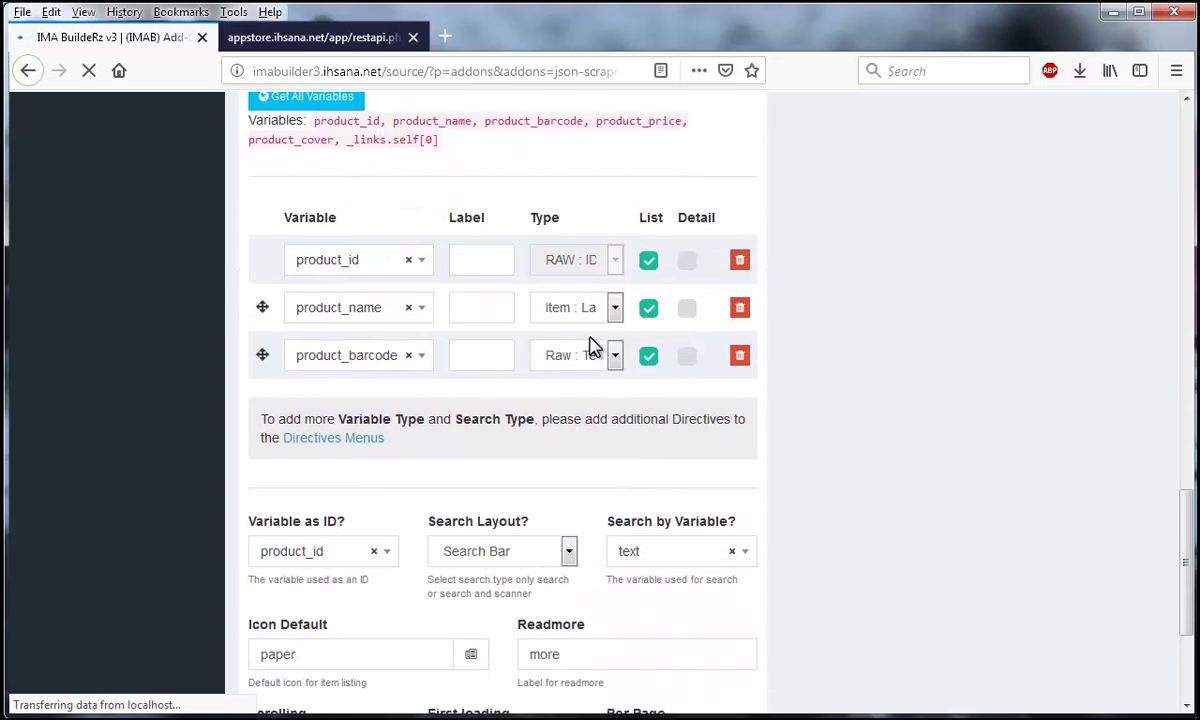
{"action": "left_click", "coordinate": [593, 315]}
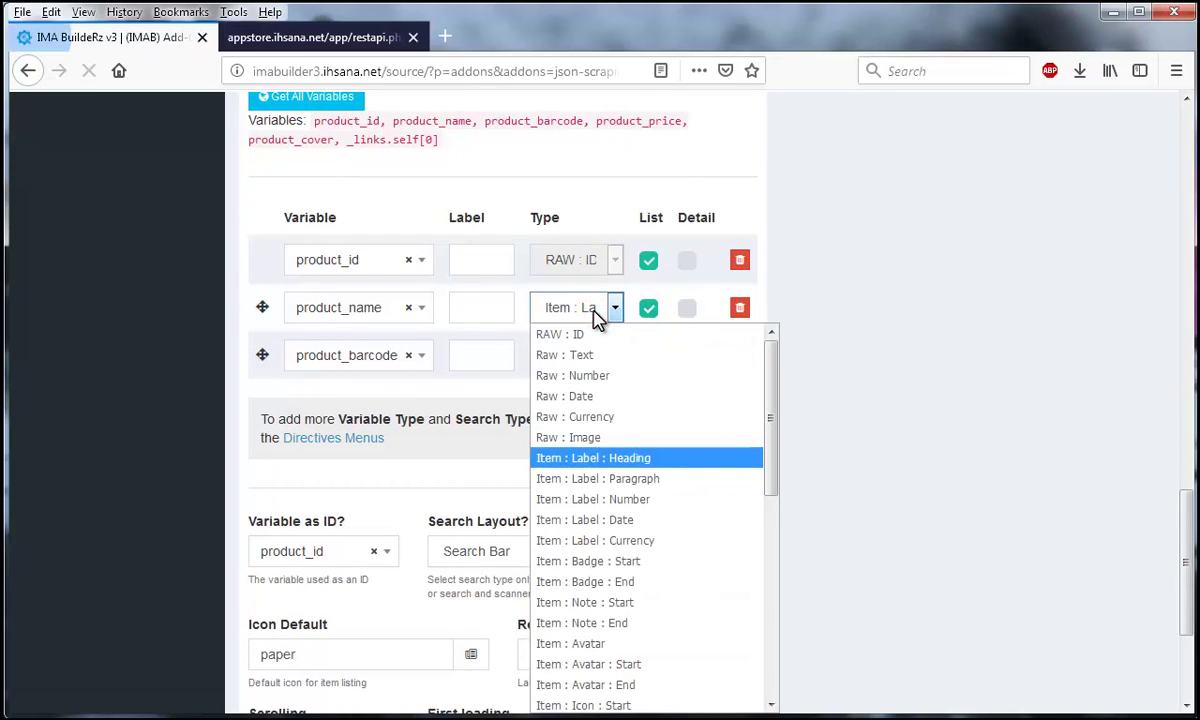
{"action": "left_click", "coordinate": [593, 315]}
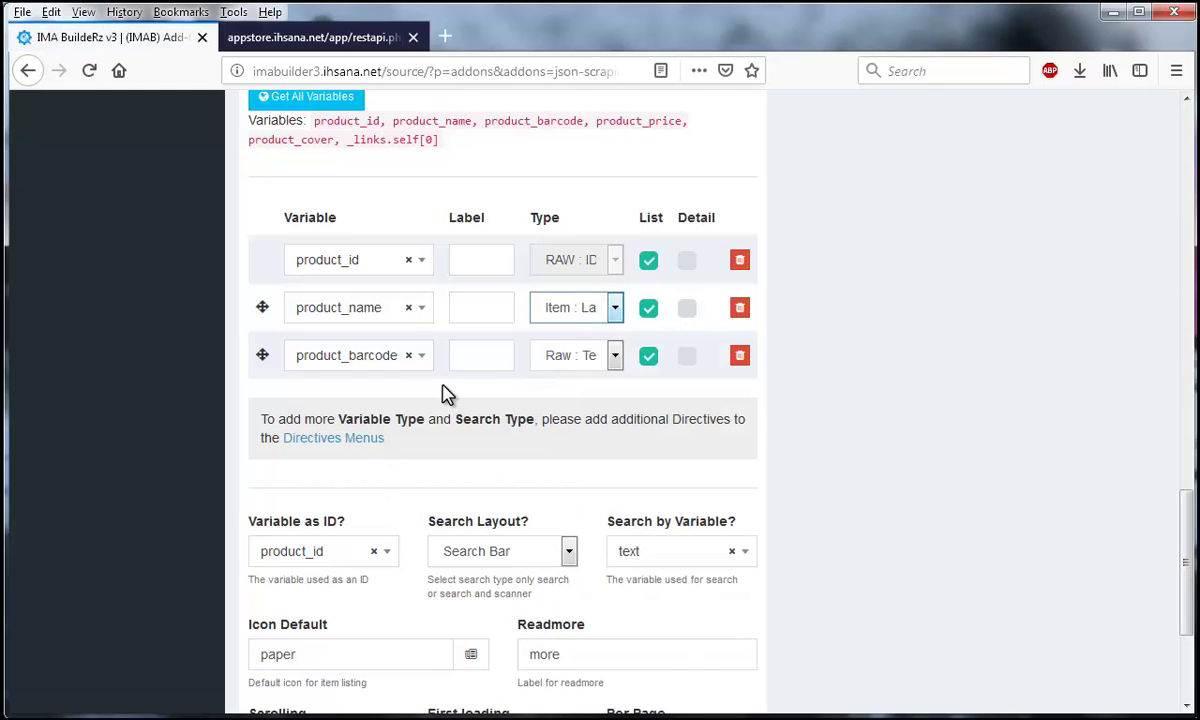
{"action": "scroll", "coordinate": [447, 395], "scroll_direction": "up", "scroll_amount": 1}
{"action": "scroll", "coordinate": [450, 410], "scroll_direction": "down", "scroll_amount": 4}
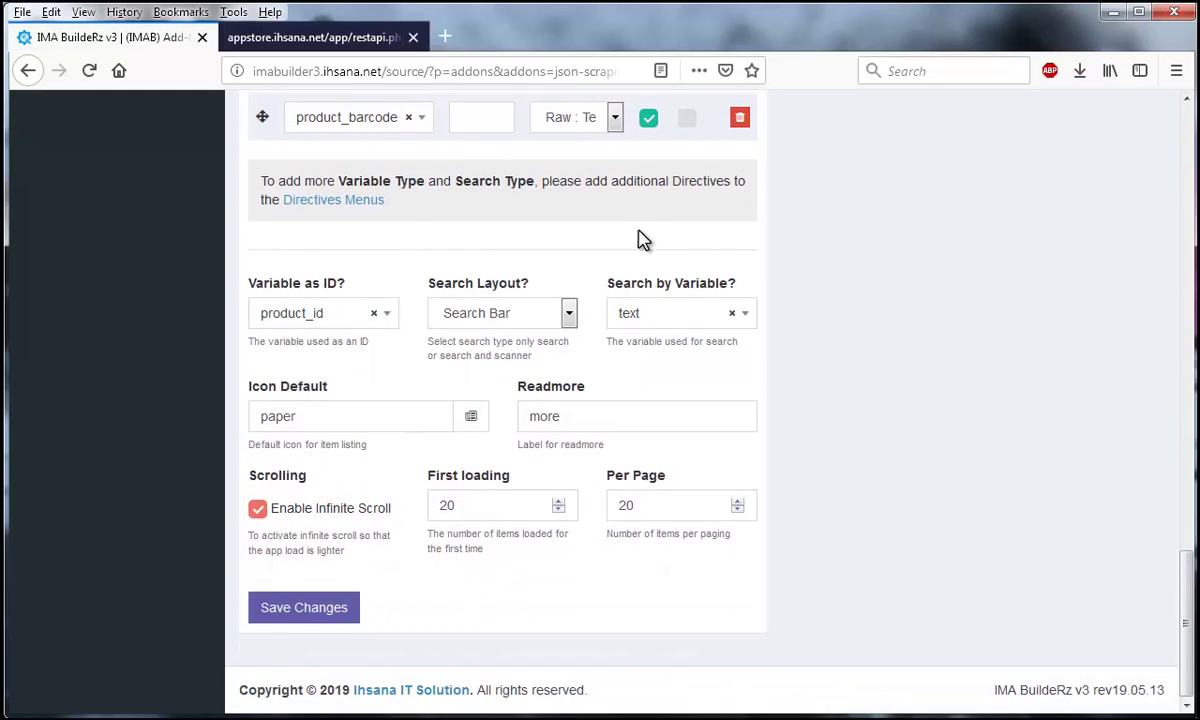
{"action": "double_click", "coordinate": [603, 127]}
{"action": "left_click", "coordinate": [300, 610]}
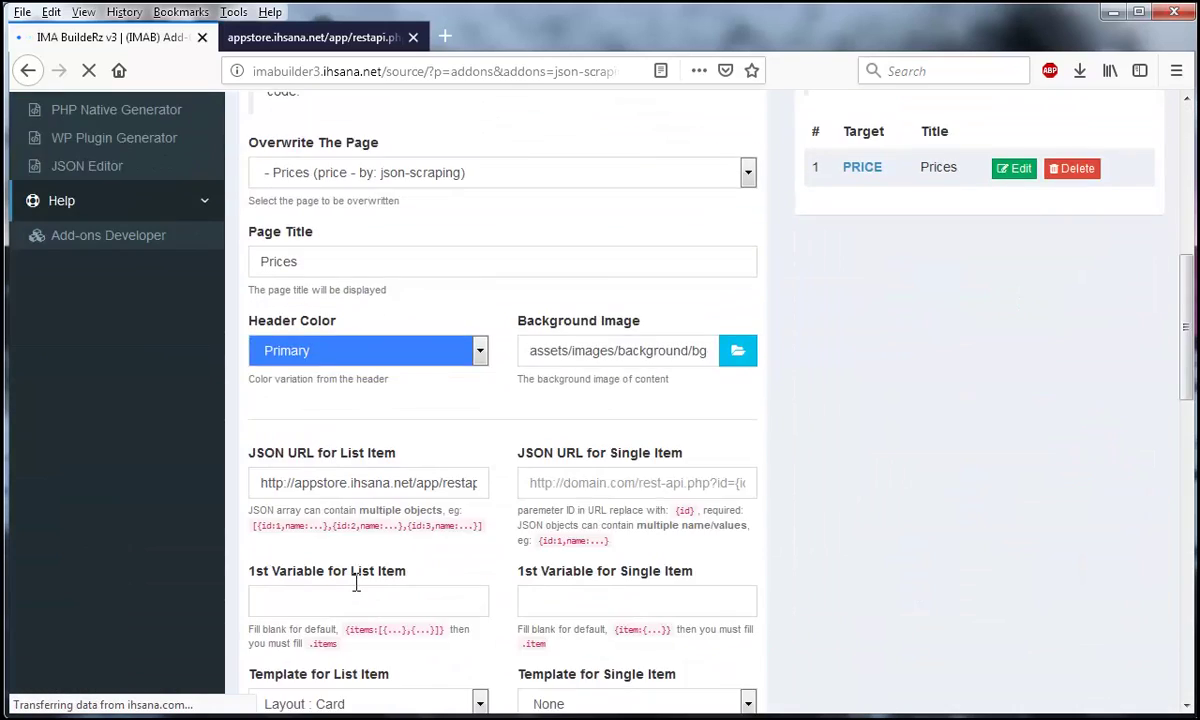
Step: Add product_price as the fourth variable with type Item : Label : Number, include it in the list view and save the changes
{"action": "left_click", "coordinate": [383, 410]}
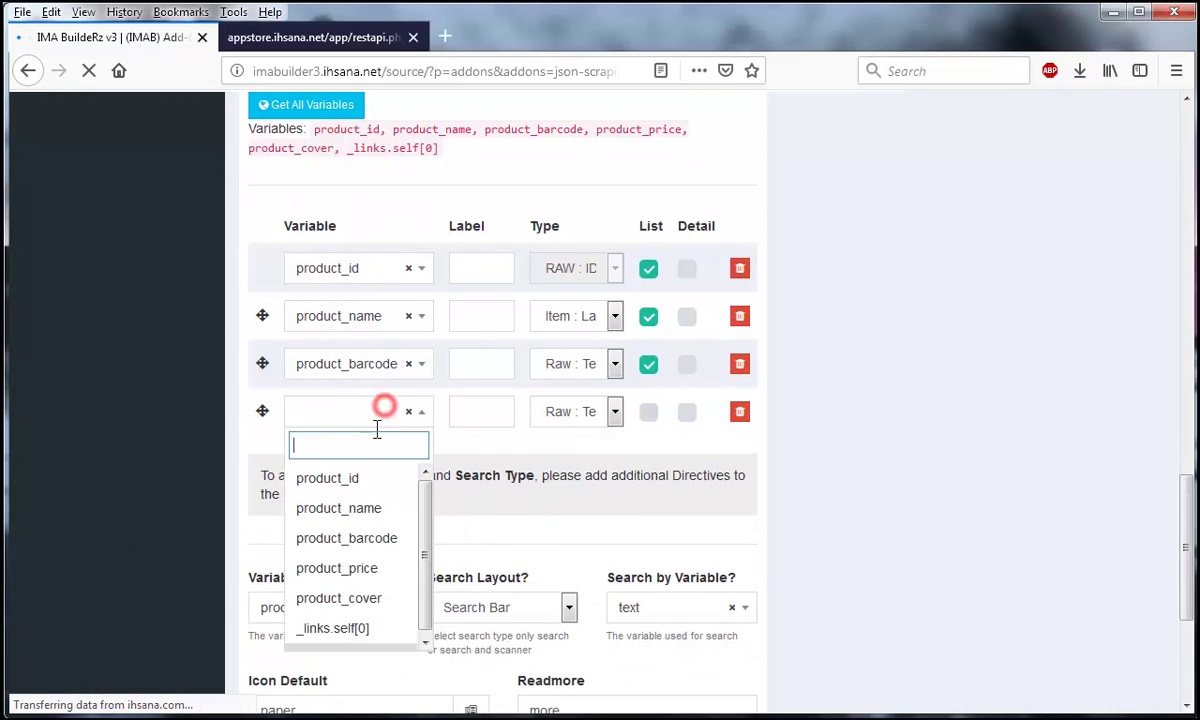
{"action": "left_click", "coordinate": [375, 570]}
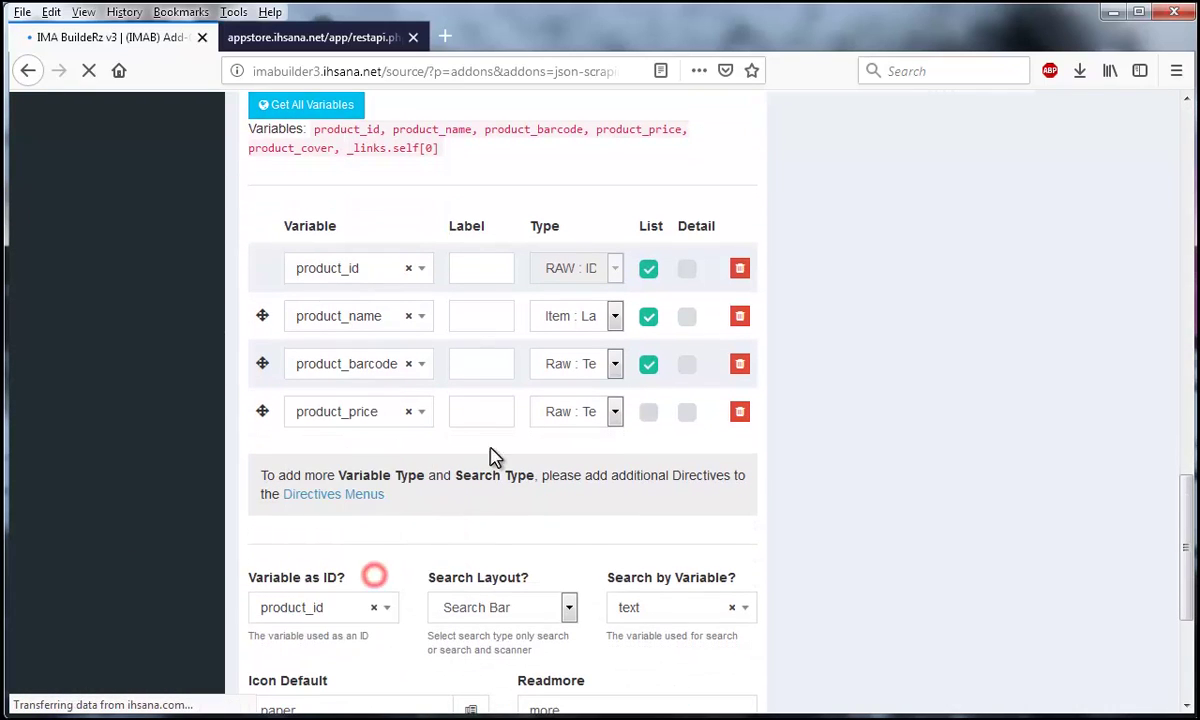
{"action": "left_click", "coordinate": [574, 421]}
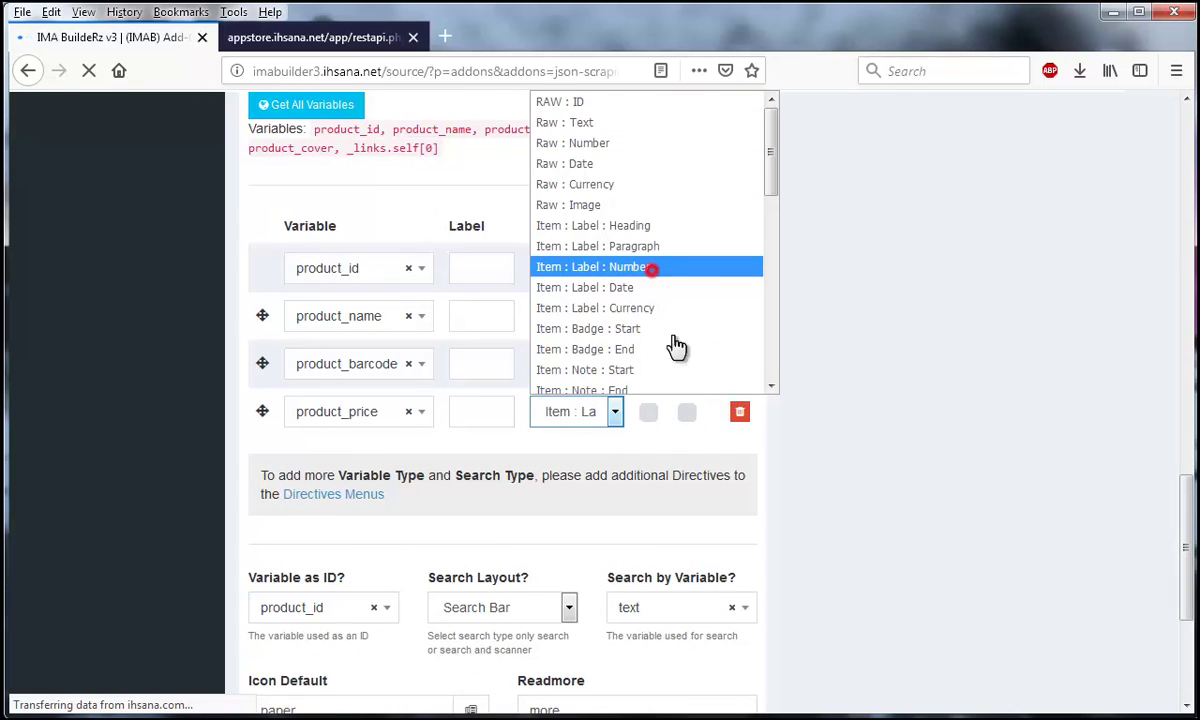
{"action": "left_click", "coordinate": [648, 267]}
{"action": "scroll", "coordinate": [548, 500], "scroll_direction": "down", "scroll_amount": 5}
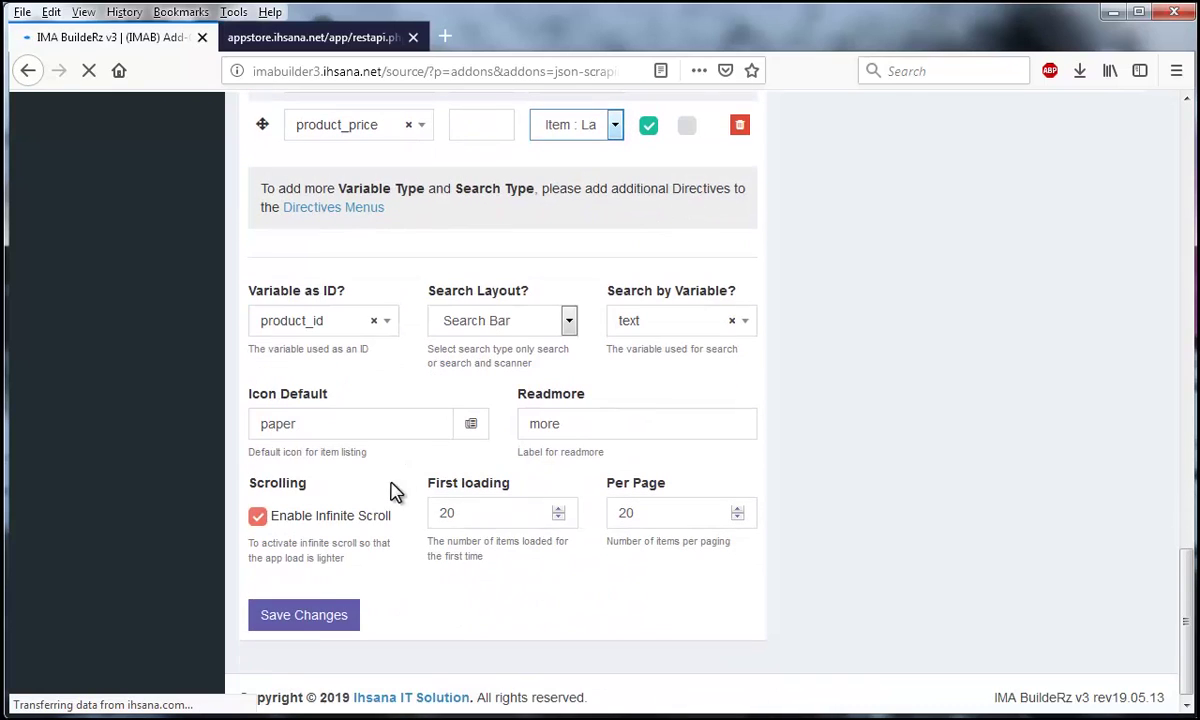
{"action": "left_click", "coordinate": [314, 614]}
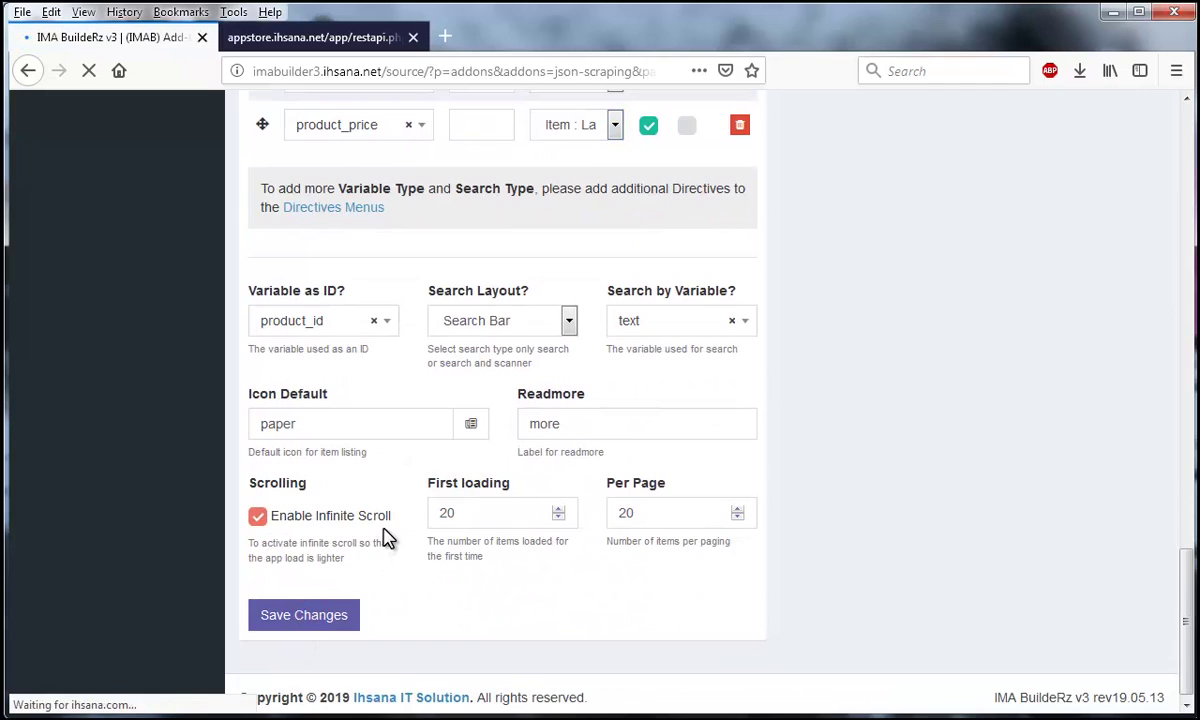
{"action": "scroll", "coordinate": [405, 530], "scroll_direction": "down", "scroll_amount": 7}
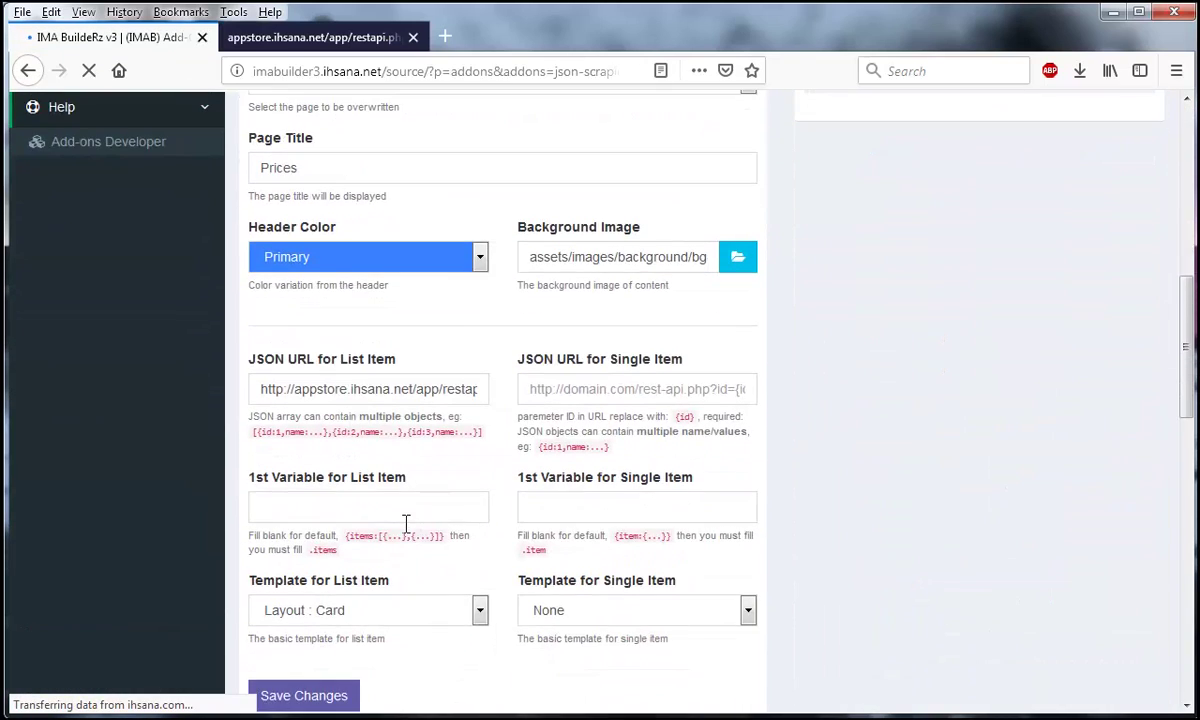
{"action": "scroll", "coordinate": [405, 525], "scroll_direction": "down", "scroll_amount": 6}
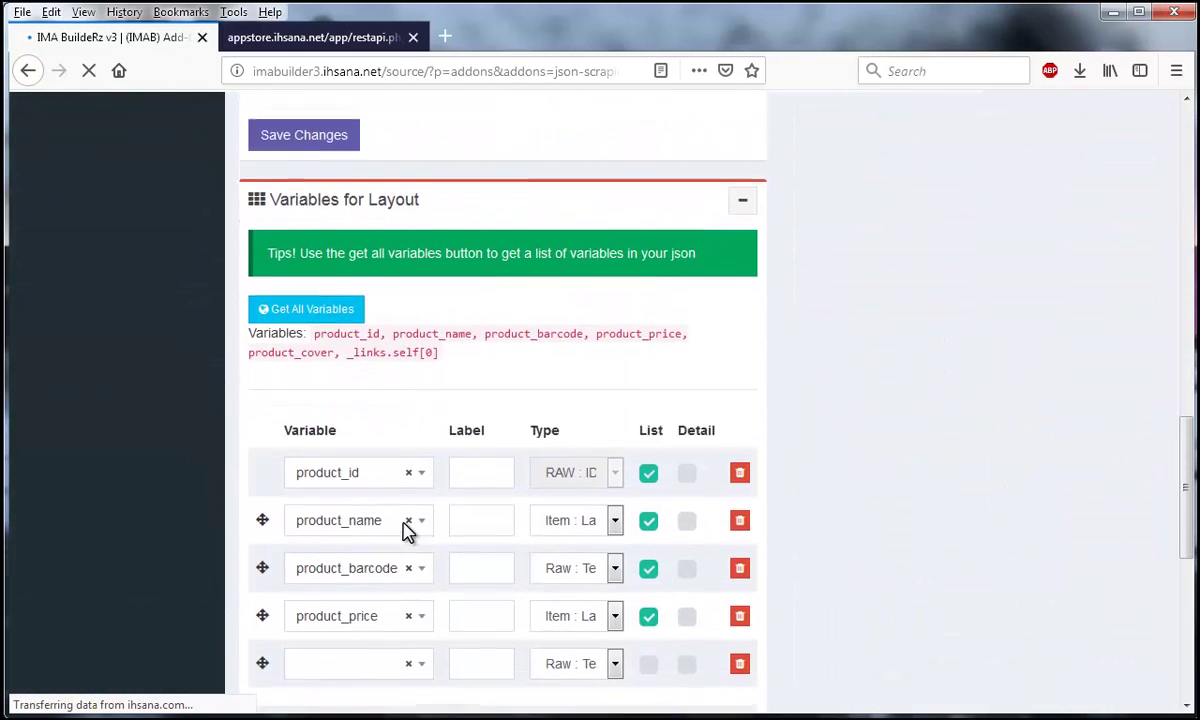
Step: Add product_cover as the fifth layout variable with type Card : Content : HTML5 : Image and include it in the list view
{"action": "scroll", "coordinate": [430, 538], "scroll_direction": "down", "scroll_amount": 1}
{"action": "left_click", "coordinate": [591, 510]}
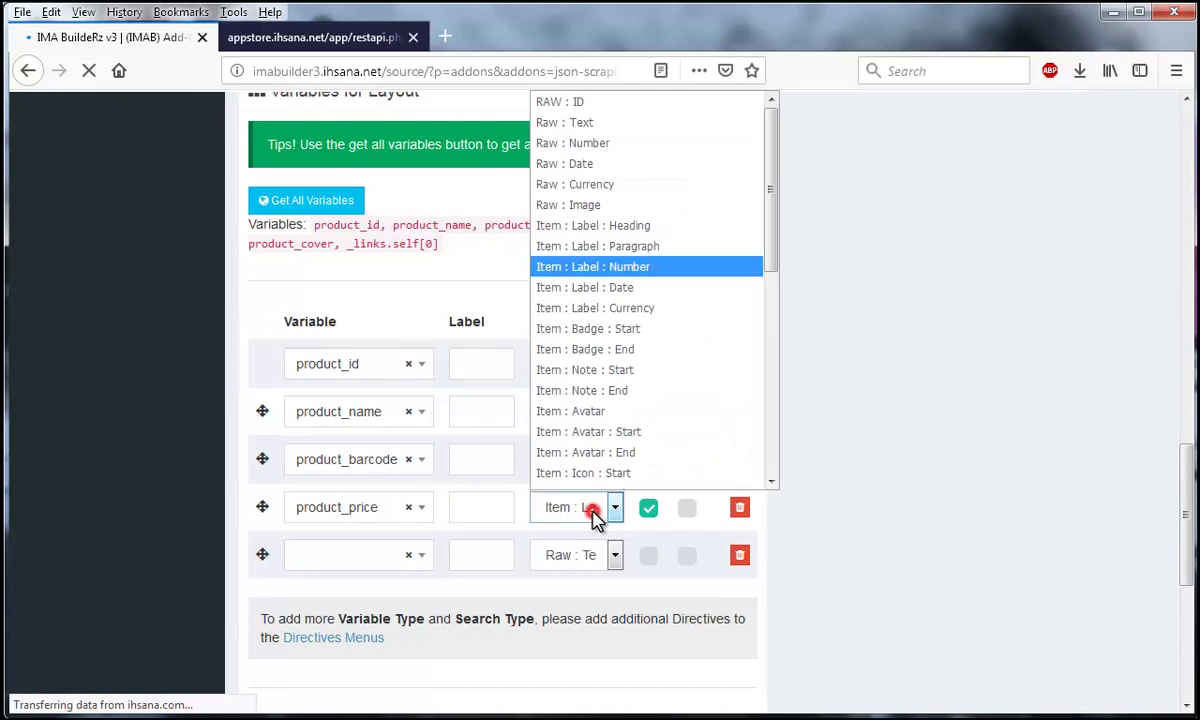
{"action": "left_click", "coordinate": [591, 510]}
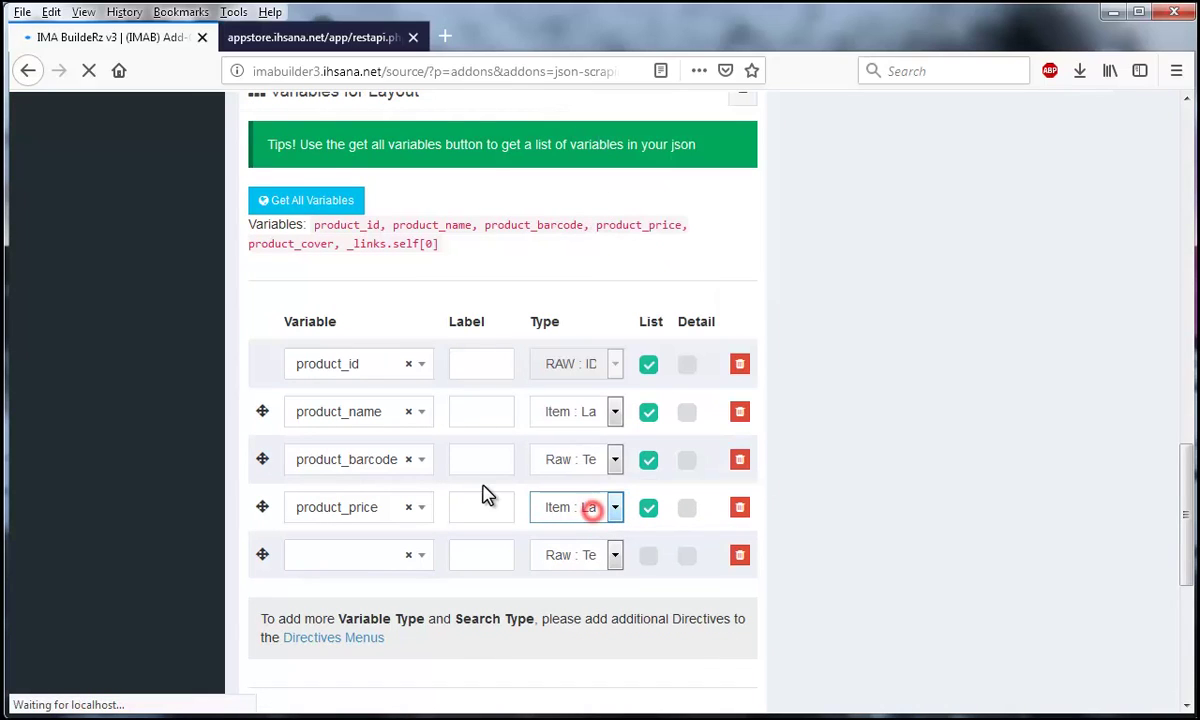
{"action": "left_click", "coordinate": [392, 560]}
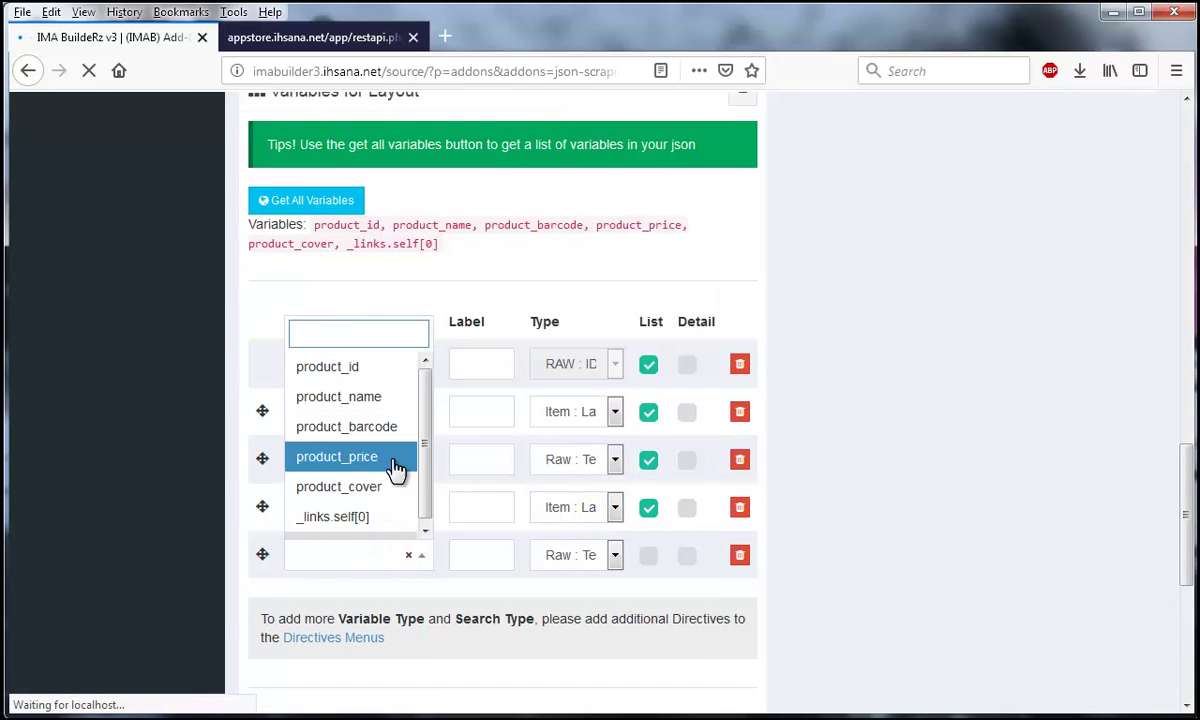
{"action": "left_click", "coordinate": [385, 486]}
{"action": "left_click", "coordinate": [596, 558]}
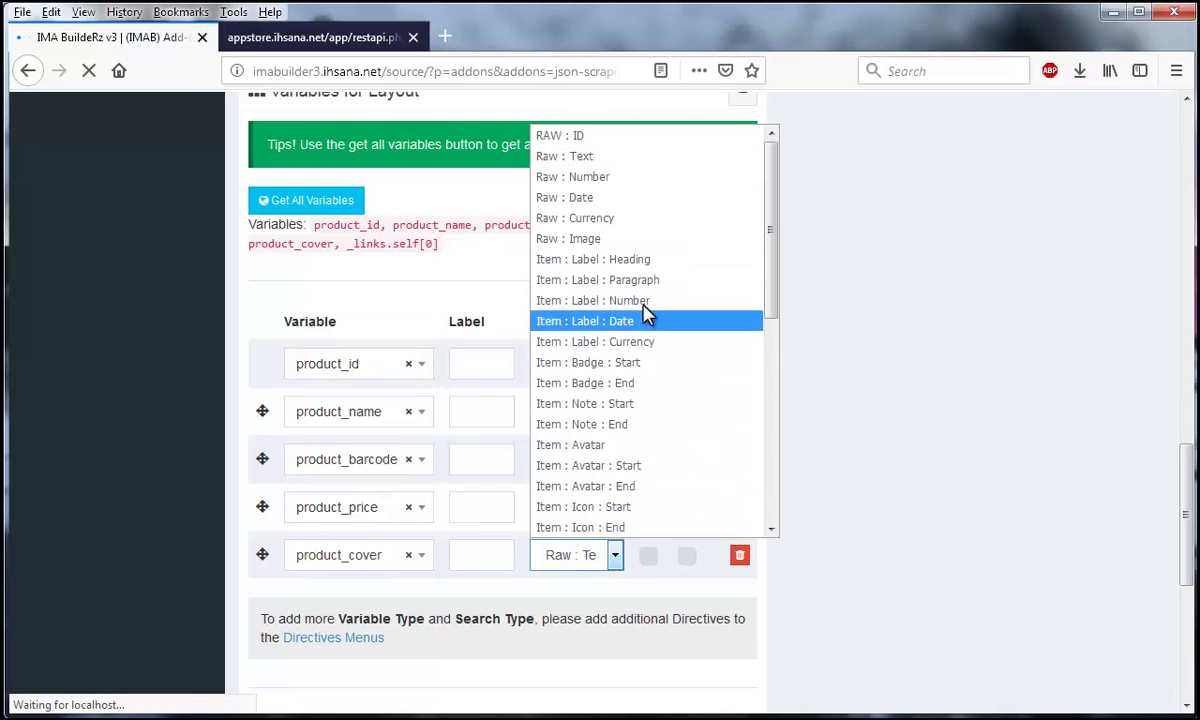
{"action": "scroll", "coordinate": [650, 470], "scroll_direction": "down", "scroll_amount": 3}
{"action": "scroll", "coordinate": [650, 475], "scroll_direction": "down", "scroll_amount": 1}
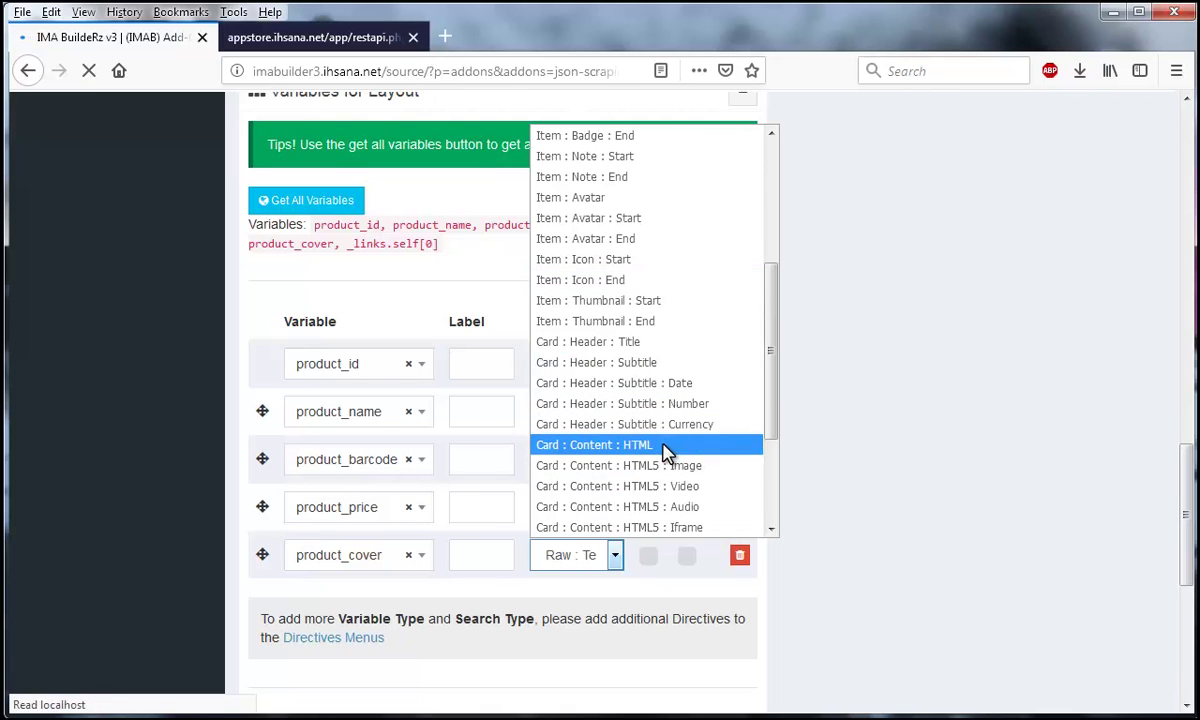
{"action": "scroll", "coordinate": [725, 445], "scroll_direction": "down", "scroll_amount": 2}
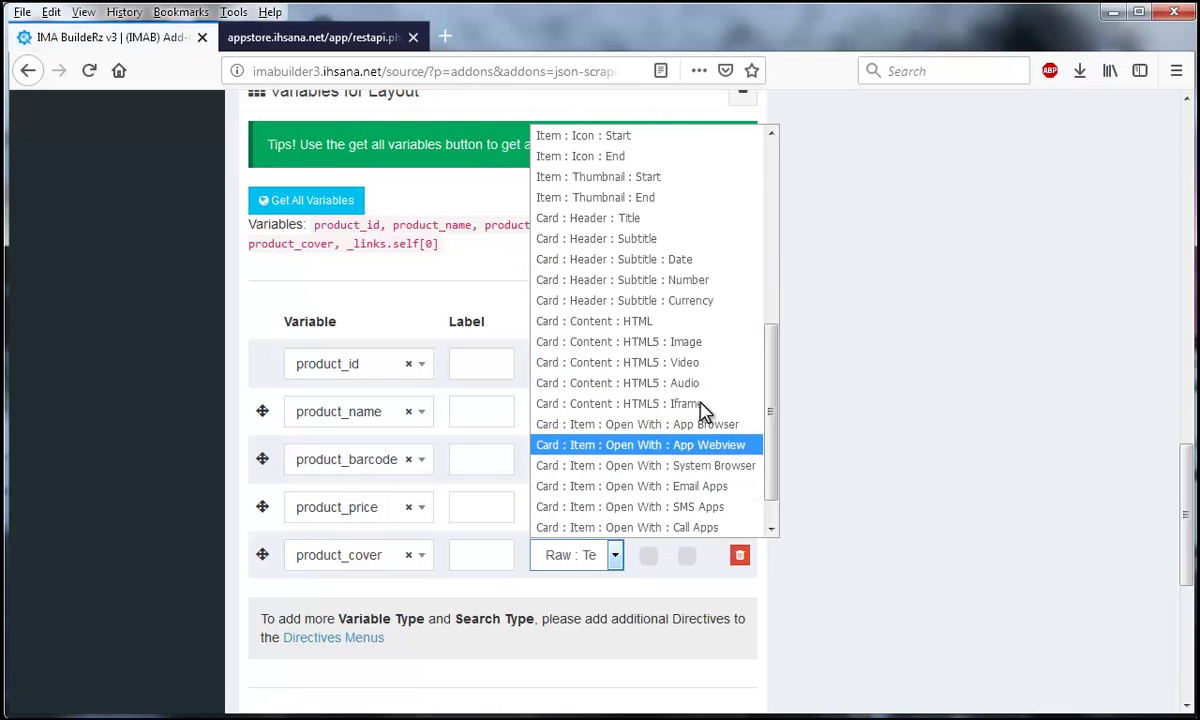
{"action": "left_click", "coordinate": [698, 346]}
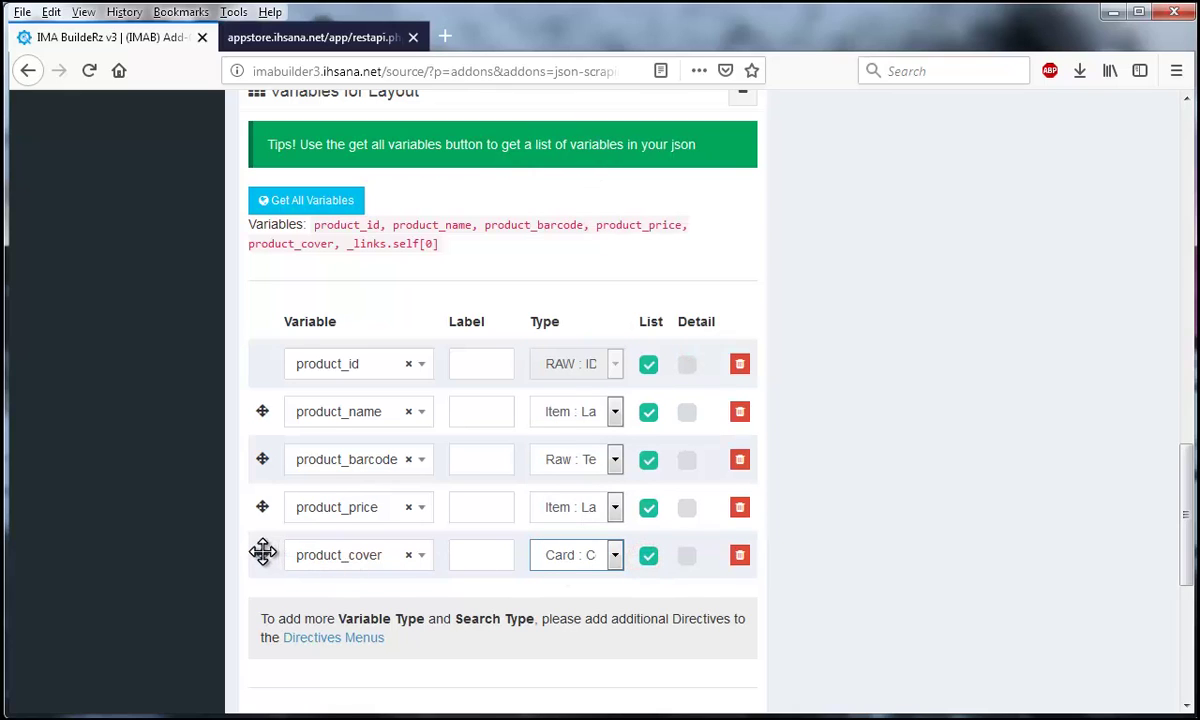
Step: Move product_cover above product_name in the layout variables, directly below product_id, and save the changes
{"action": "left_click_drag", "start_coordinate": [262, 553], "coordinate": [282, 500]}
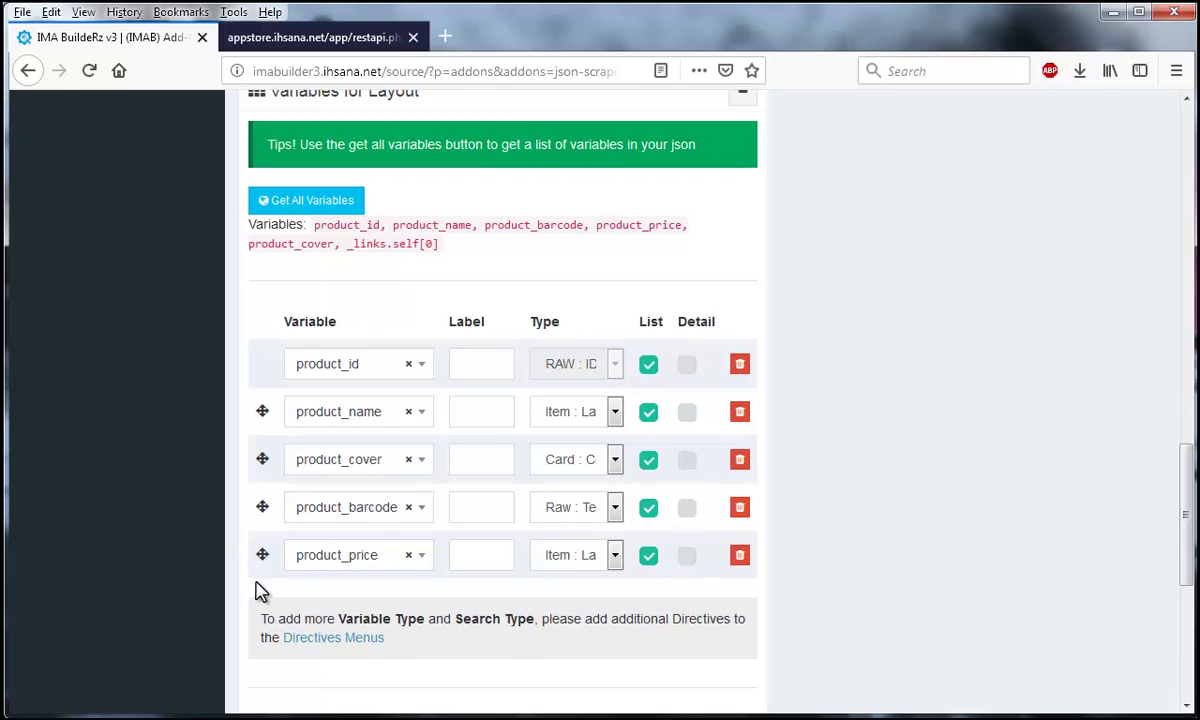
{"action": "scroll", "coordinate": [257, 590], "scroll_direction": "down", "scroll_amount": 3}
{"action": "scroll", "coordinate": [290, 330], "scroll_direction": "up", "scroll_amount": 2}
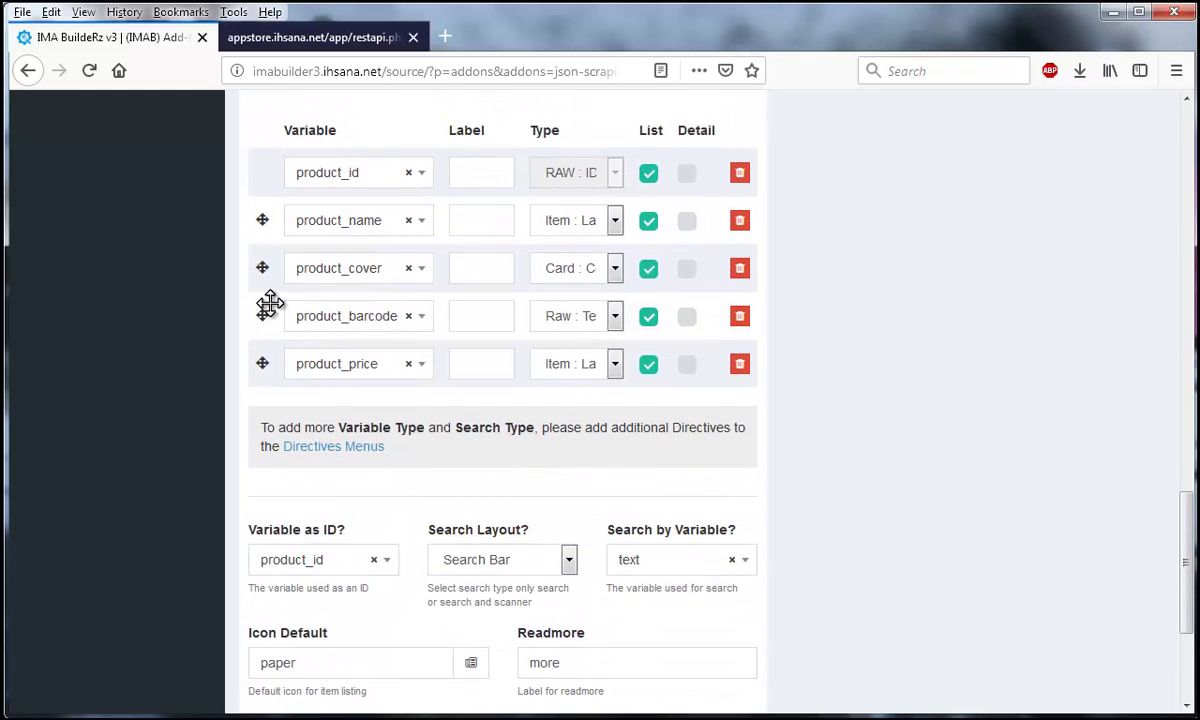
{"action": "left_click_drag", "start_coordinate": [262, 280], "coordinate": [266, 210]}
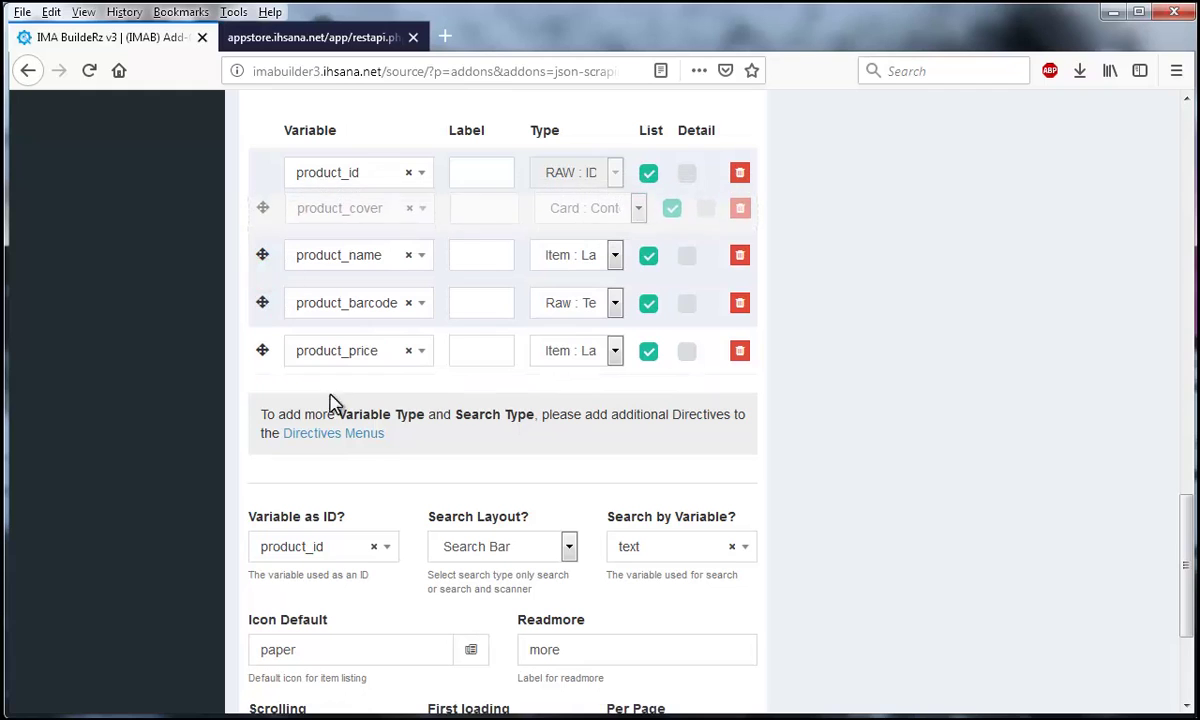
{"action": "scroll", "coordinate": [345, 520], "scroll_direction": "down", "scroll_amount": 3}
{"action": "left_click", "coordinate": [321, 606]}
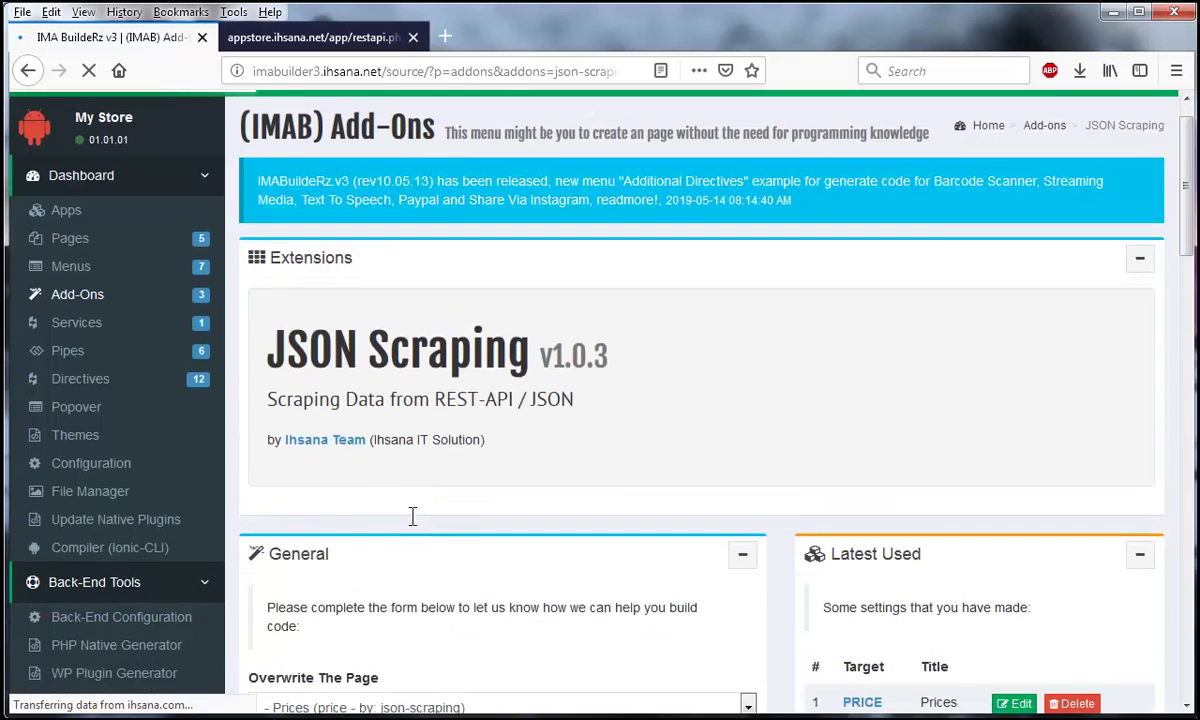
{"action": "scroll", "coordinate": [415, 525], "scroll_direction": "down", "scroll_amount": 4}
{"action": "scroll", "coordinate": [415, 525], "scroll_direction": "down", "scroll_amount": 3}
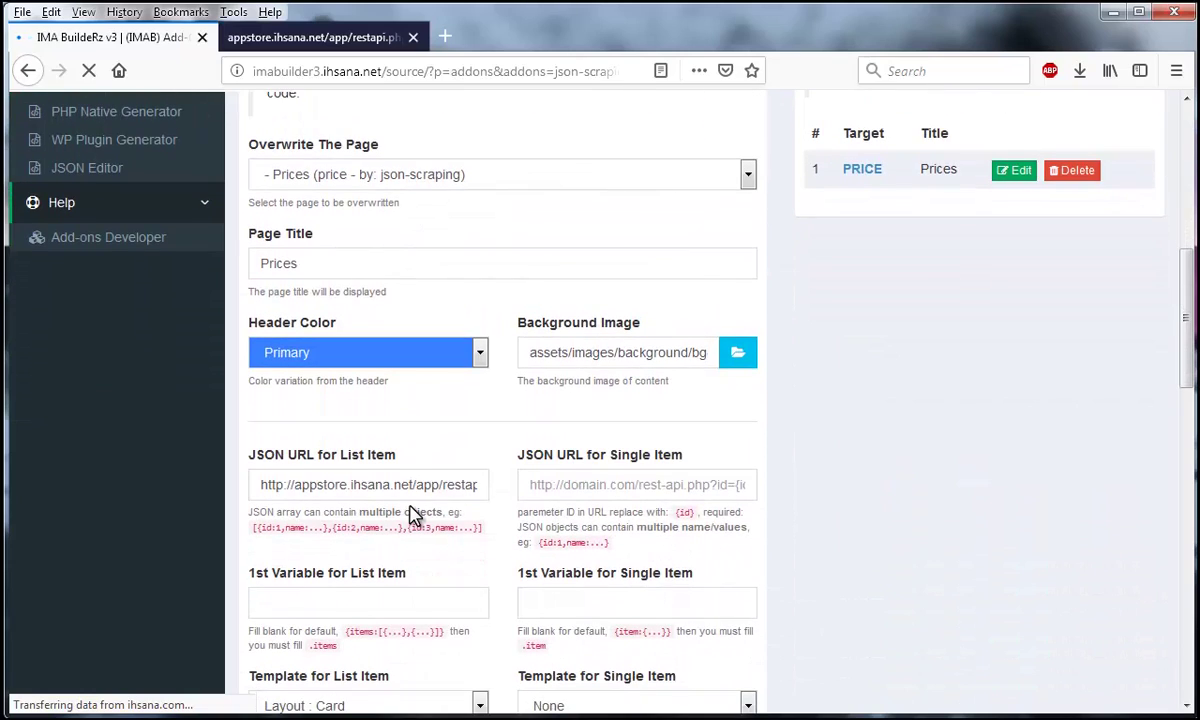
{"action": "scroll", "coordinate": [415, 515], "scroll_direction": "down", "scroll_amount": 1}
{"action": "scroll", "coordinate": [415, 515], "scroll_direction": "down", "scroll_amount": 4}
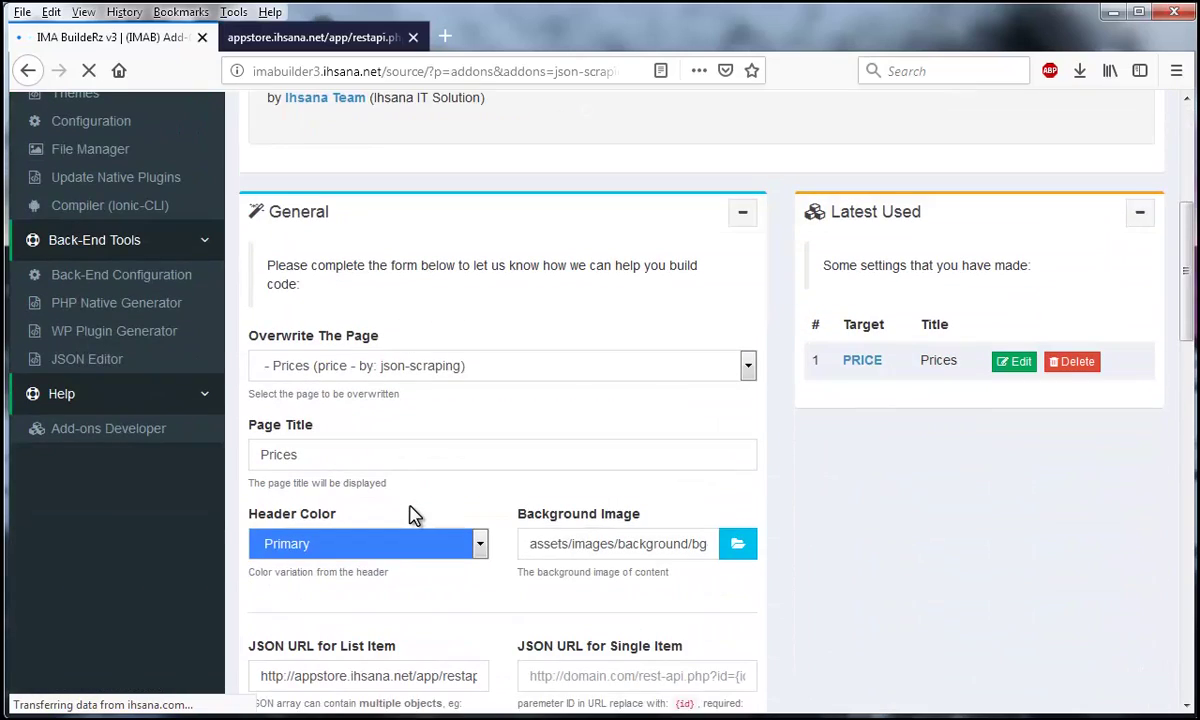
Step: Open the app preview and go to the Price page from the app's side menu
{"action": "scroll", "coordinate": [852, 549], "scroll_direction": "up", "scroll_amount": 4}
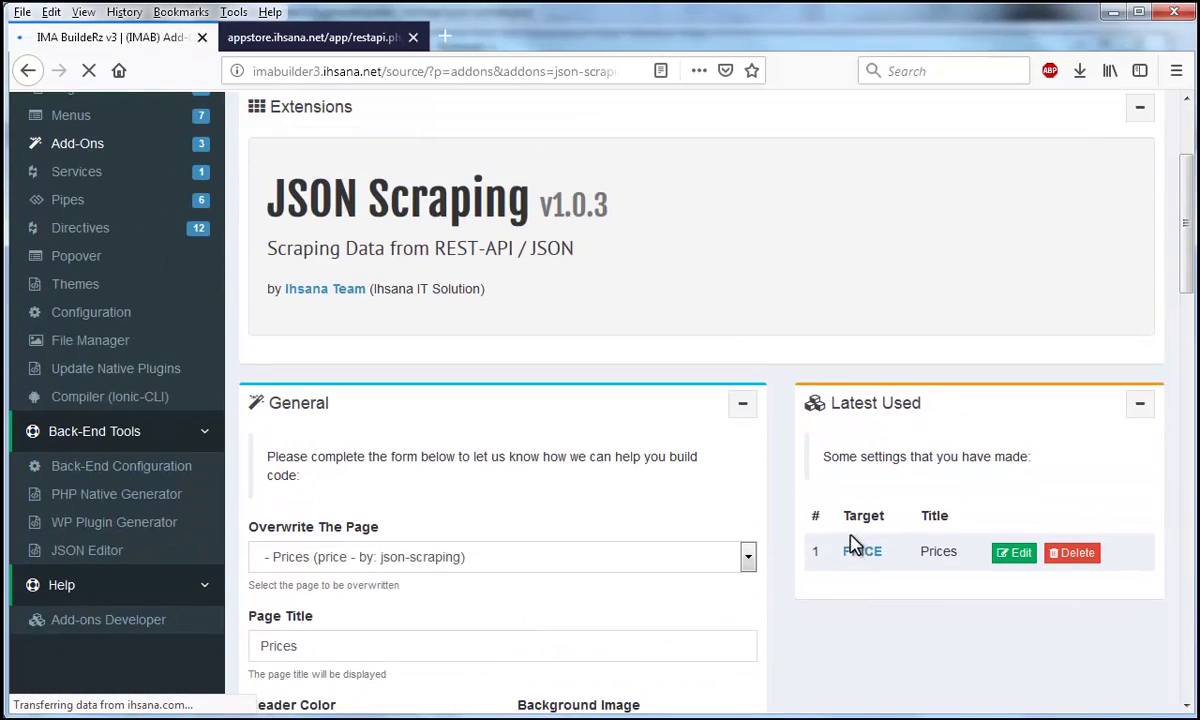
{"action": "scroll", "coordinate": [850, 540], "scroll_direction": "up", "scroll_amount": 4}
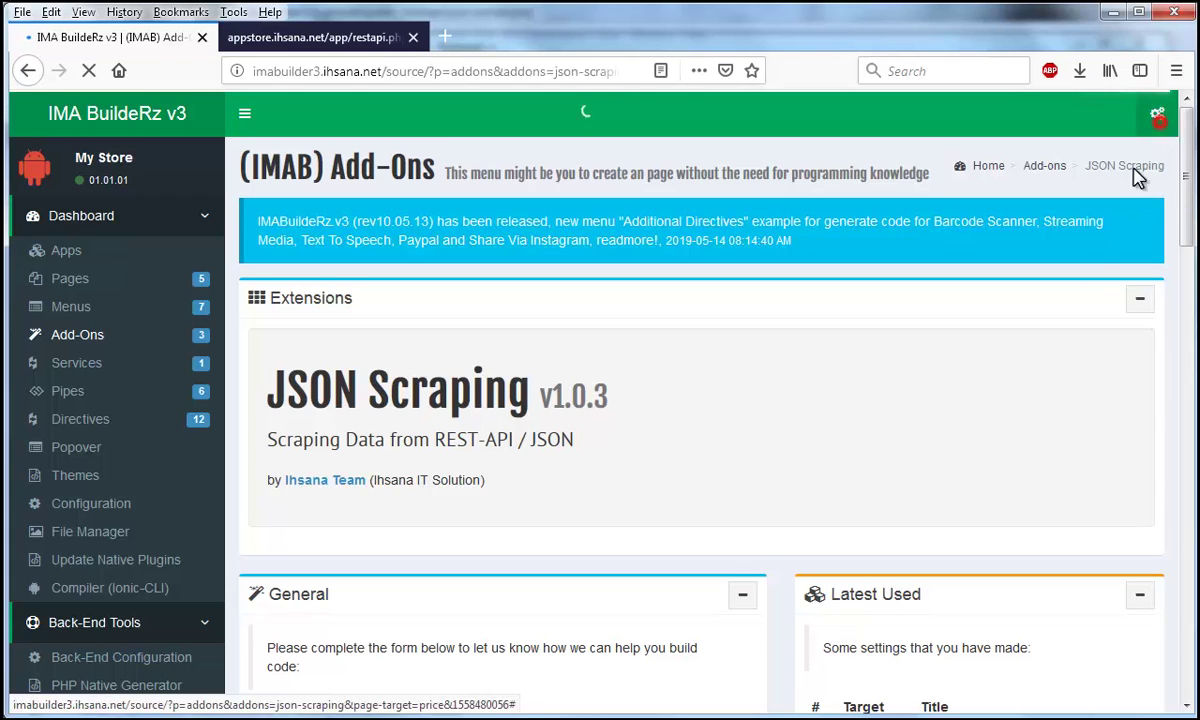
{"action": "left_click", "coordinate": [1155, 112]}
{"action": "left_click", "coordinate": [882, 216]}
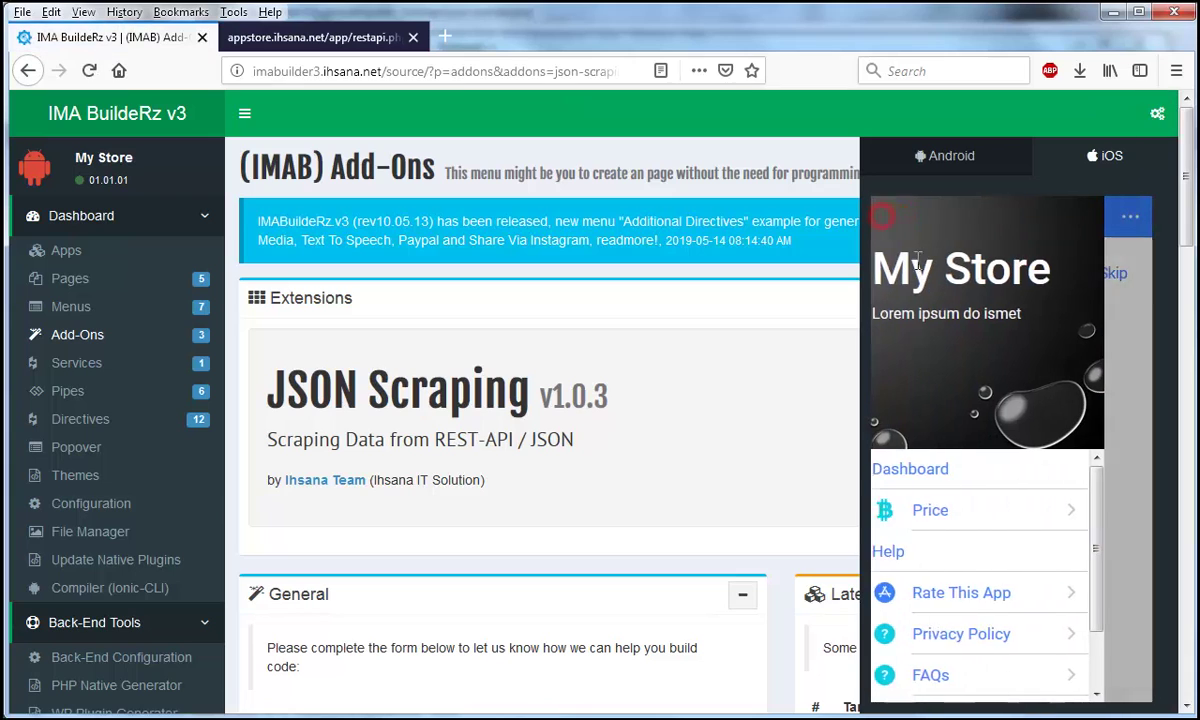
{"action": "left_click", "coordinate": [964, 511]}
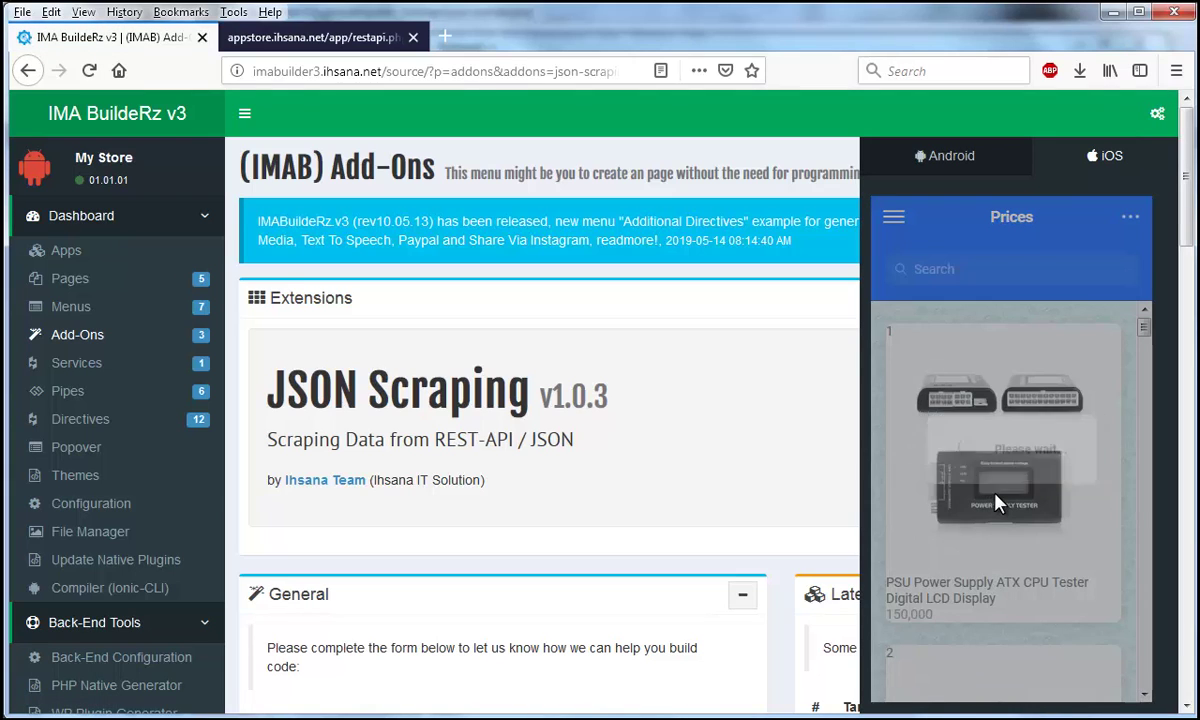
Step: Examine the product cards' images, names and prices throughout the Prices list, and close the preview
{"action": "scroll", "coordinate": [995, 503], "scroll_direction": "down", "scroll_amount": 10}
{"action": "scroll", "coordinate": [995, 503], "scroll_direction": "down", "scroll_amount": 10}
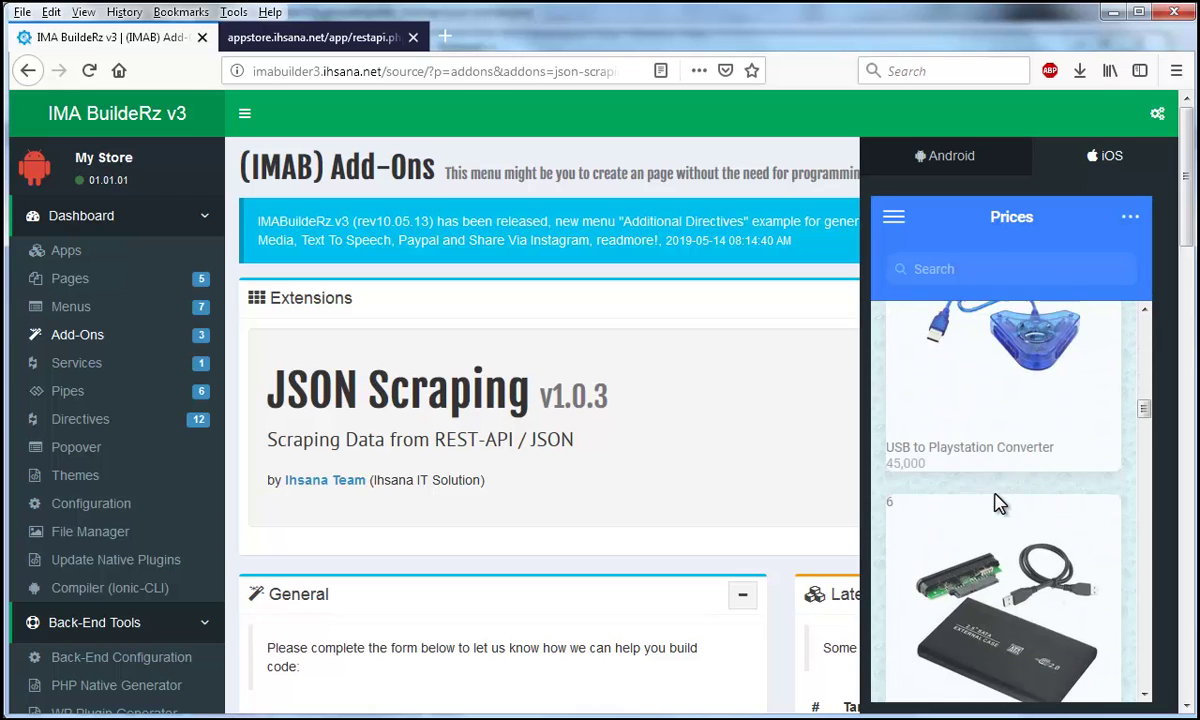
{"action": "scroll", "coordinate": [995, 503], "scroll_direction": "down", "scroll_amount": 8}
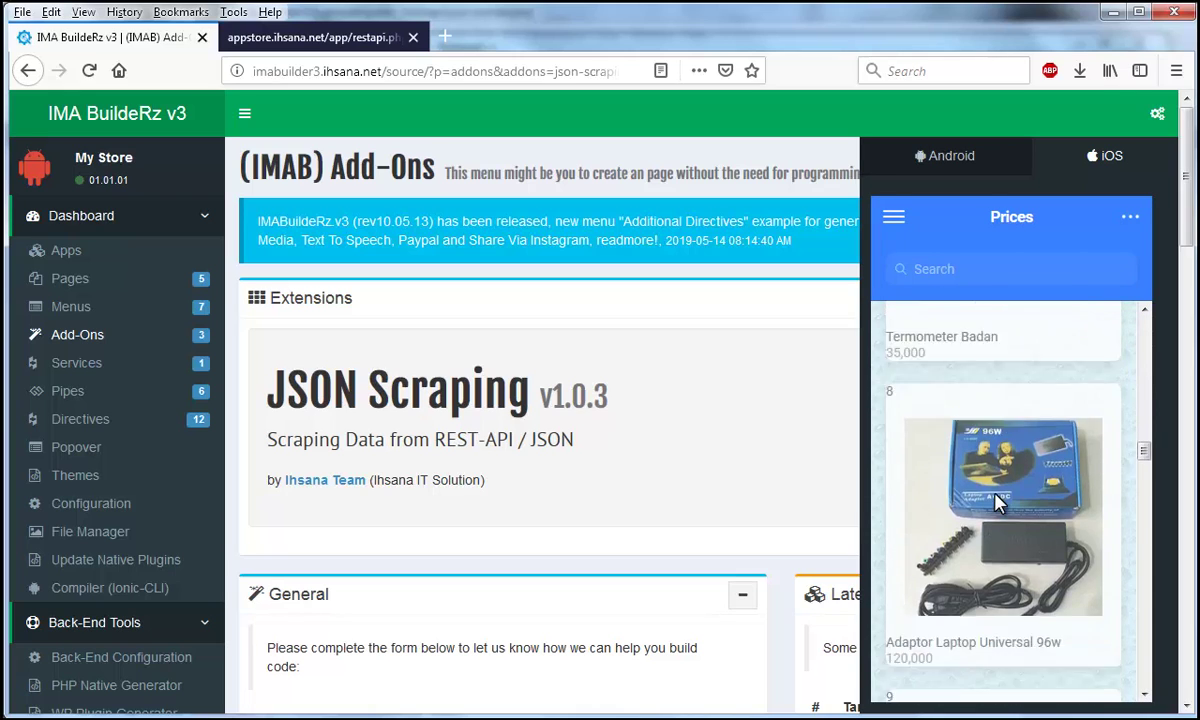
{"action": "scroll", "coordinate": [995, 503], "scroll_direction": "down", "scroll_amount": 6}
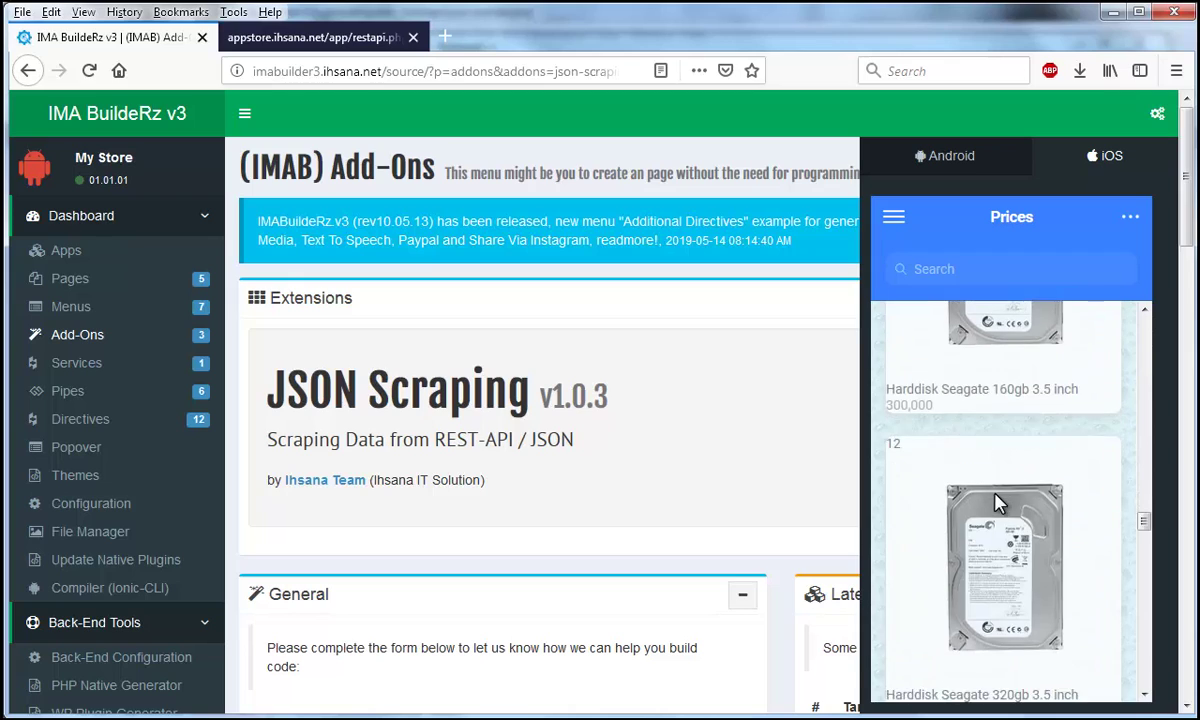
{"action": "scroll", "coordinate": [995, 503], "scroll_direction": "down", "scroll_amount": 4}
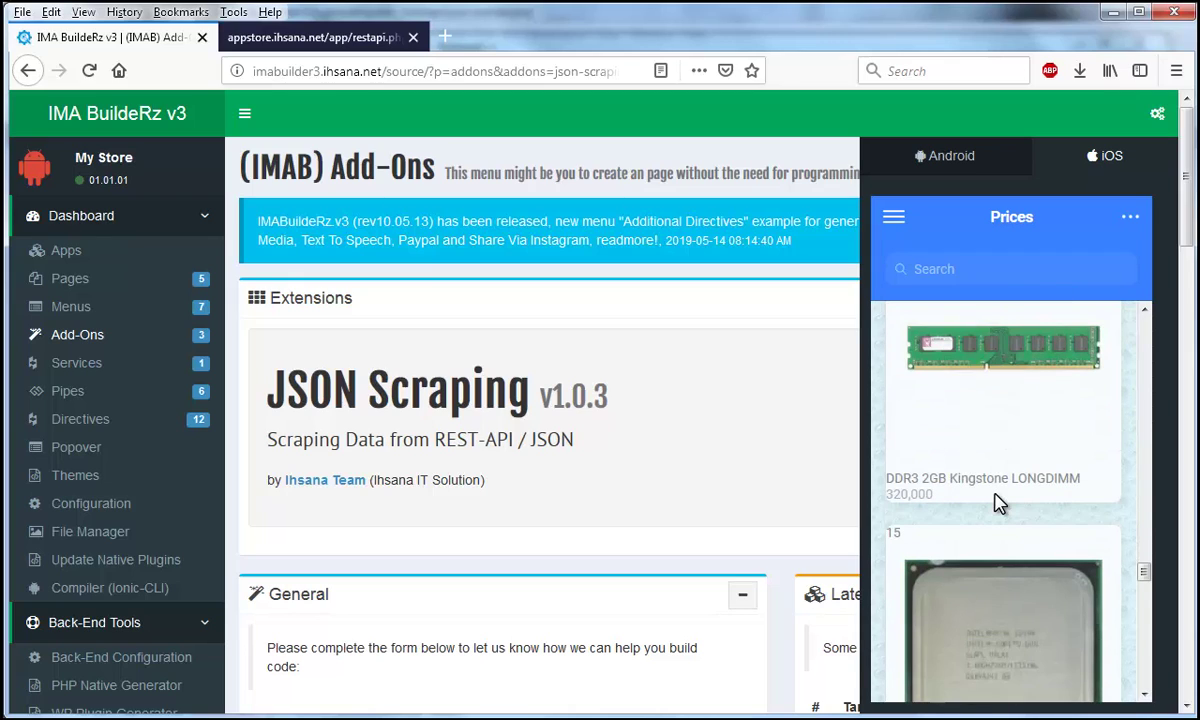
{"action": "scroll", "coordinate": [995, 503], "scroll_direction": "up", "scroll_amount": 15}
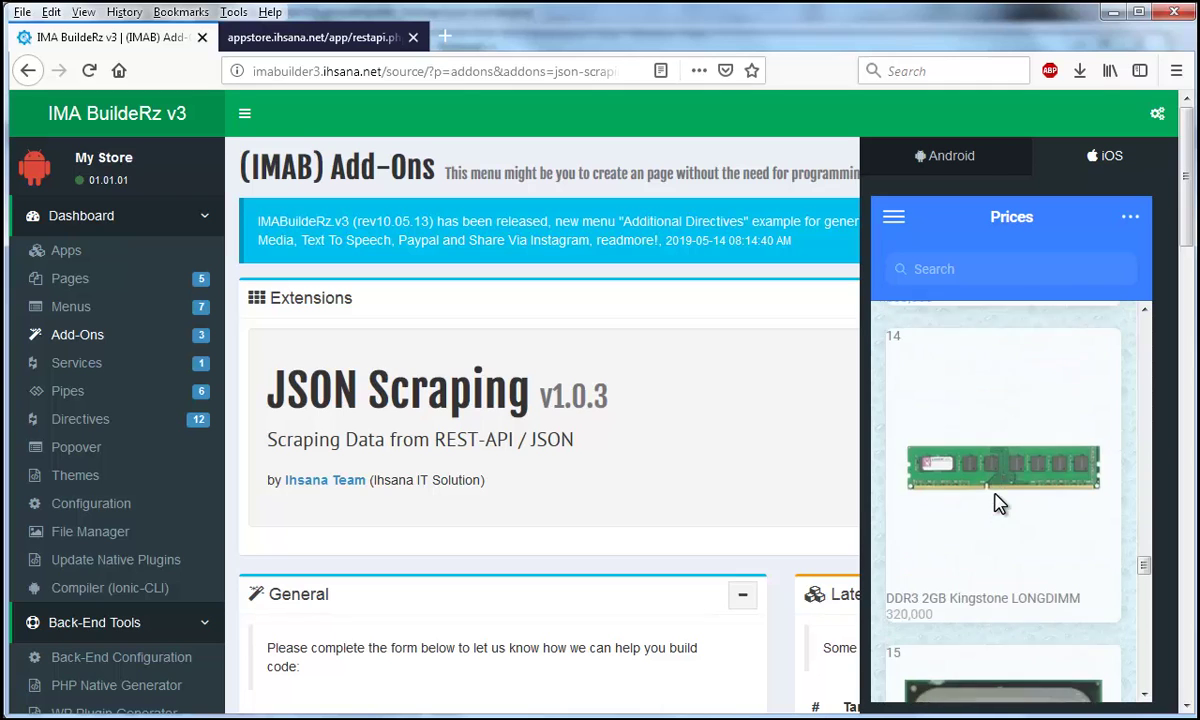
{"action": "scroll", "coordinate": [950, 445], "scroll_direction": "up", "scroll_amount": 5}
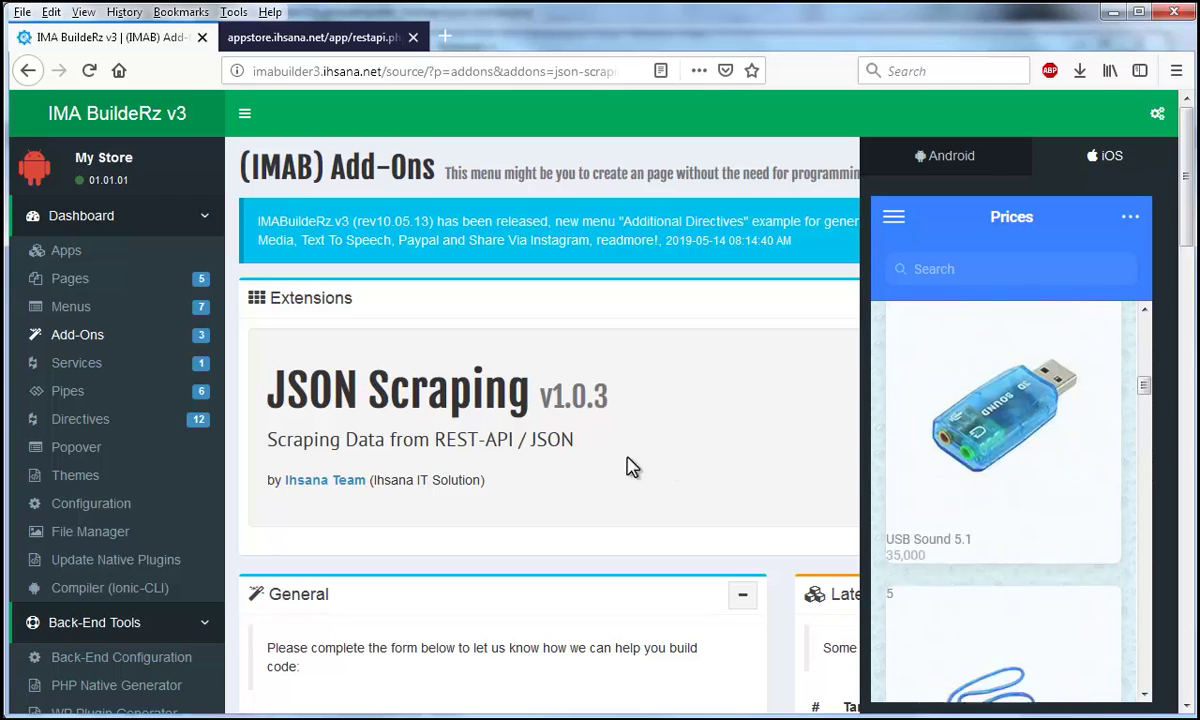
{"action": "left_click", "coordinate": [1157, 114]}
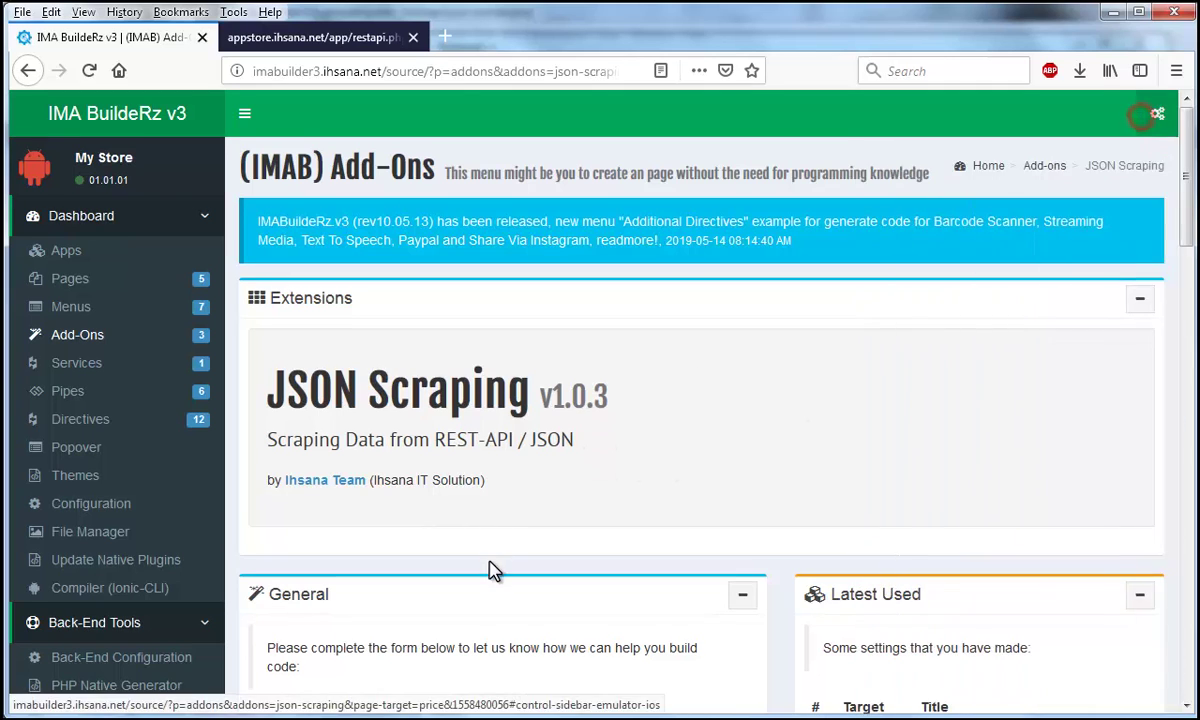
Step: Change the type of the product_name variable to Card : Header : Title
{"action": "scroll", "coordinate": [490, 568], "scroll_direction": "down", "scroll_amount": 6}
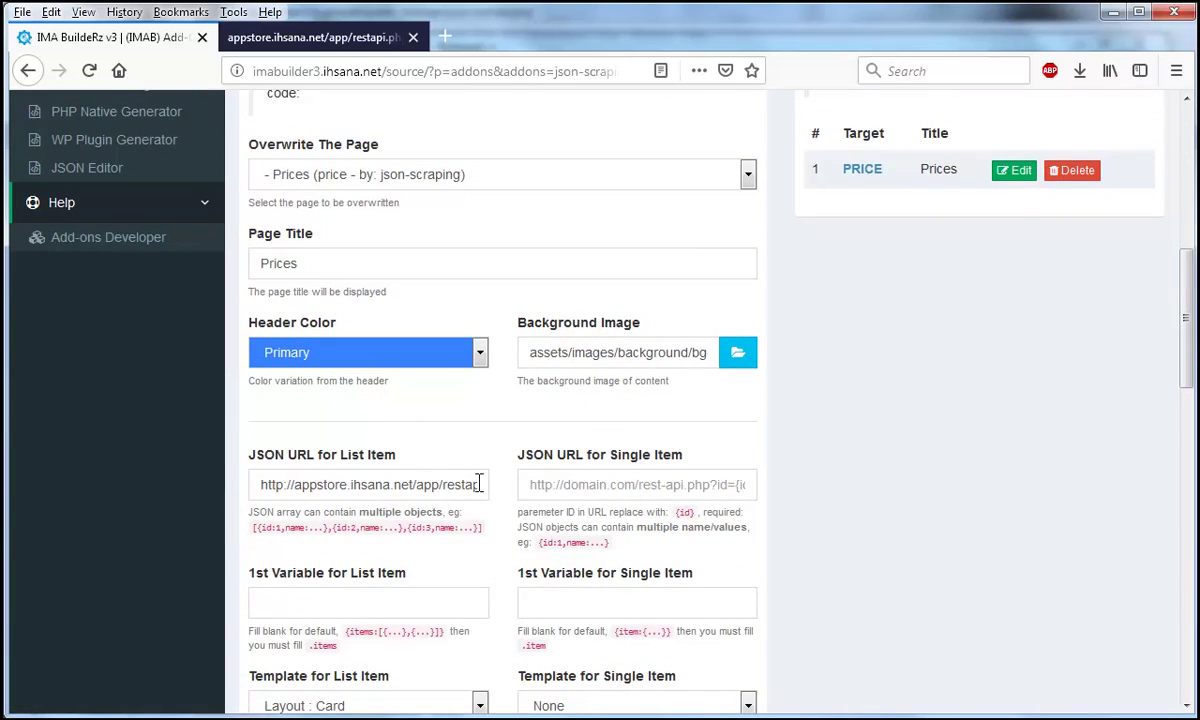
{"action": "scroll", "coordinate": [480, 484], "scroll_direction": "down", "scroll_amount": 8}
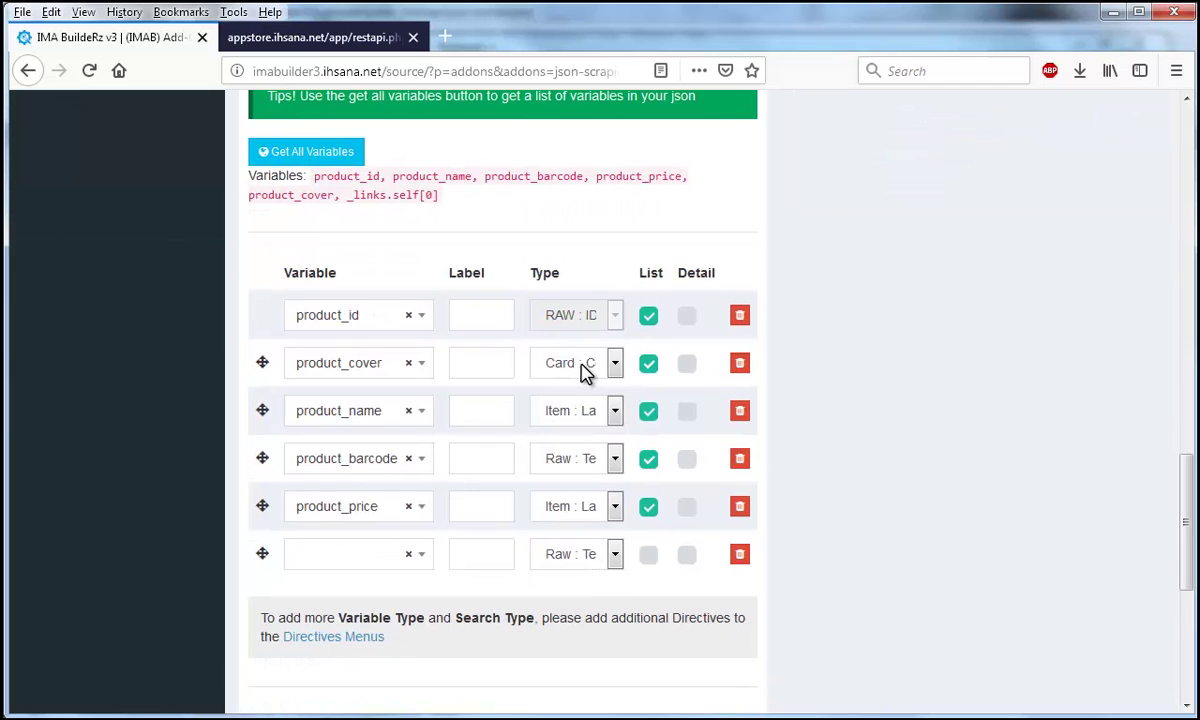
{"action": "left_click", "coordinate": [572, 414]}
{"action": "scroll", "coordinate": [656, 303], "scroll_direction": "down", "scroll_amount": 5}
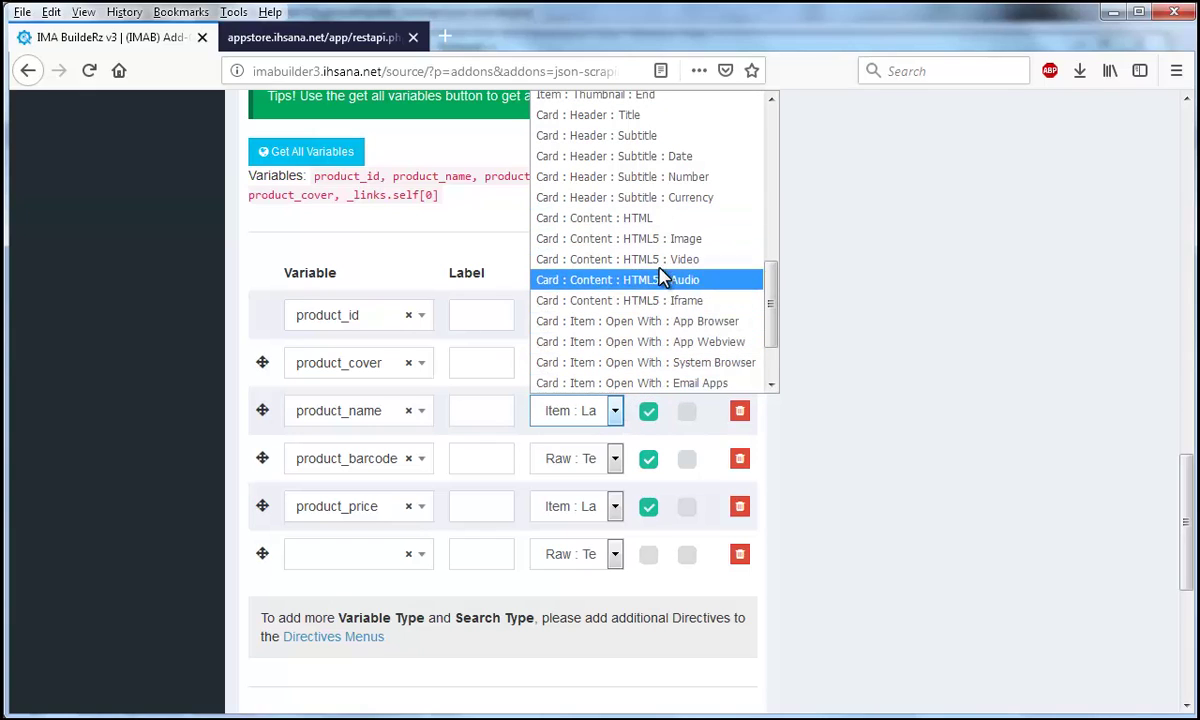
{"action": "scroll", "coordinate": [682, 221], "scroll_direction": "up", "scroll_amount": 1}
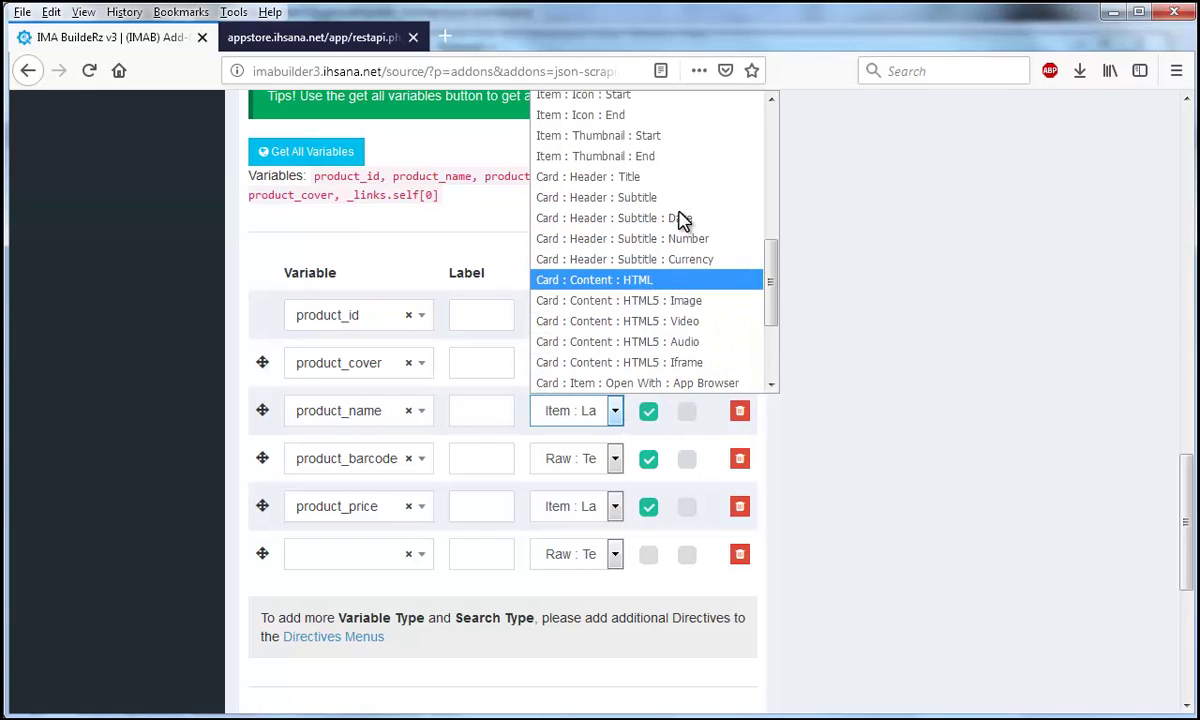
{"action": "left_click", "coordinate": [661, 184]}
Step: Exclude product_barcode from the list view, keeping its type
{"action": "left_click", "coordinate": [590, 468]}
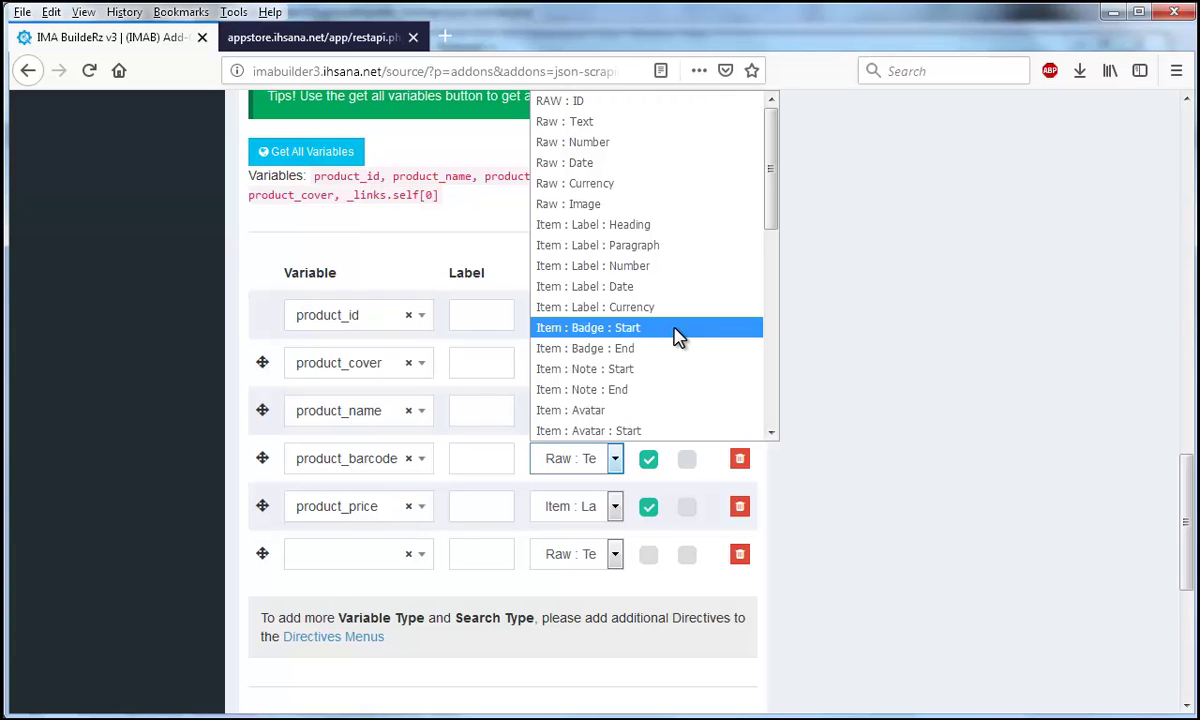
{"action": "left_click", "coordinate": [828, 398]}
{"action": "left_click", "coordinate": [648, 458]}
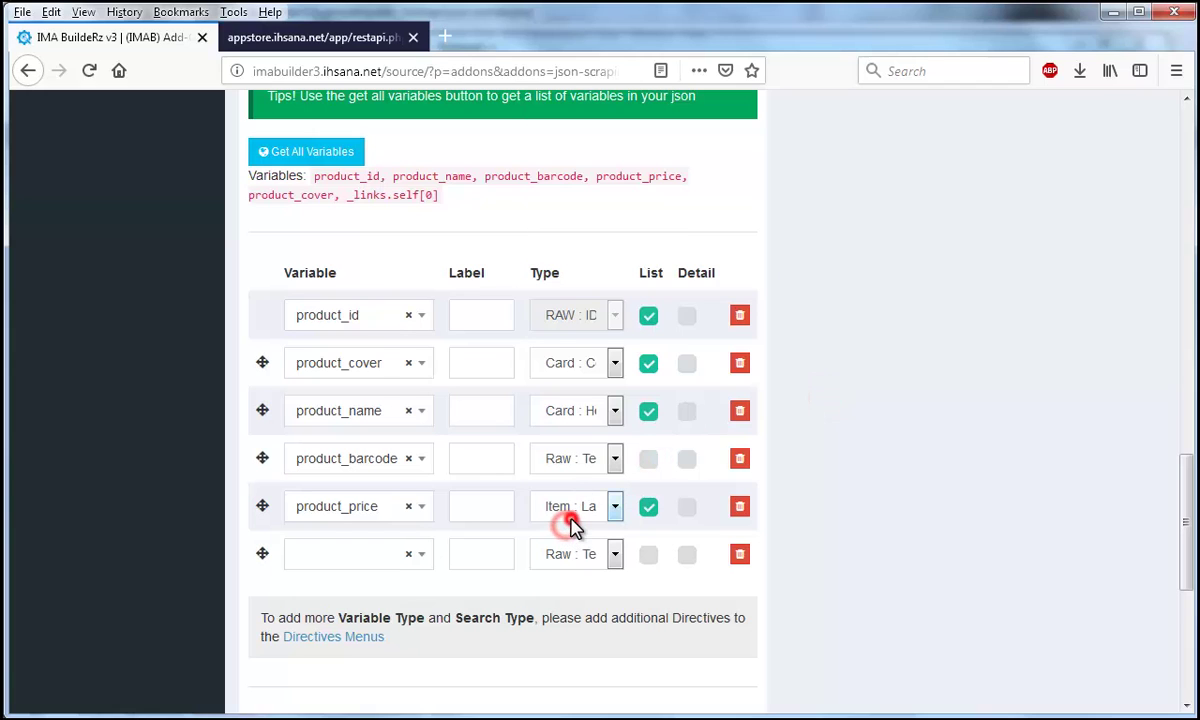
Step: Change the type of the product_price variable to Item : Label : Currency
{"action": "left_click", "coordinate": [570, 520]}
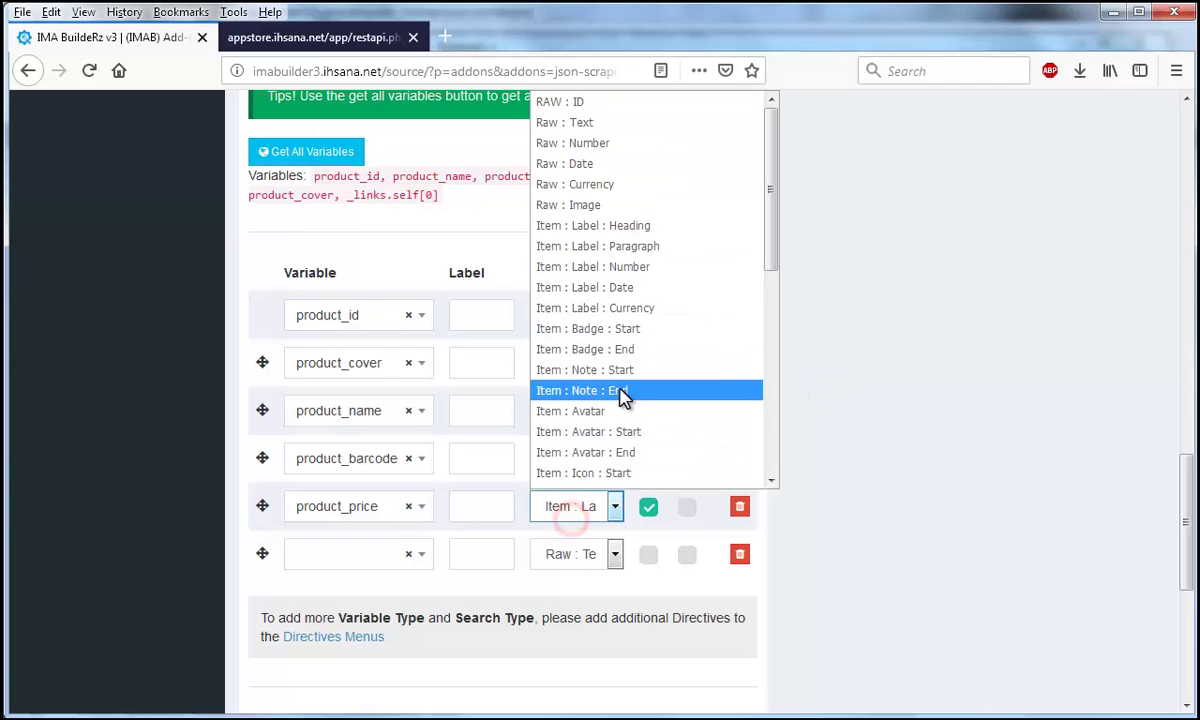
{"action": "left_click", "coordinate": [650, 268]}
{"action": "scroll", "coordinate": [600, 545], "scroll_direction": "down", "scroll_amount": 4}
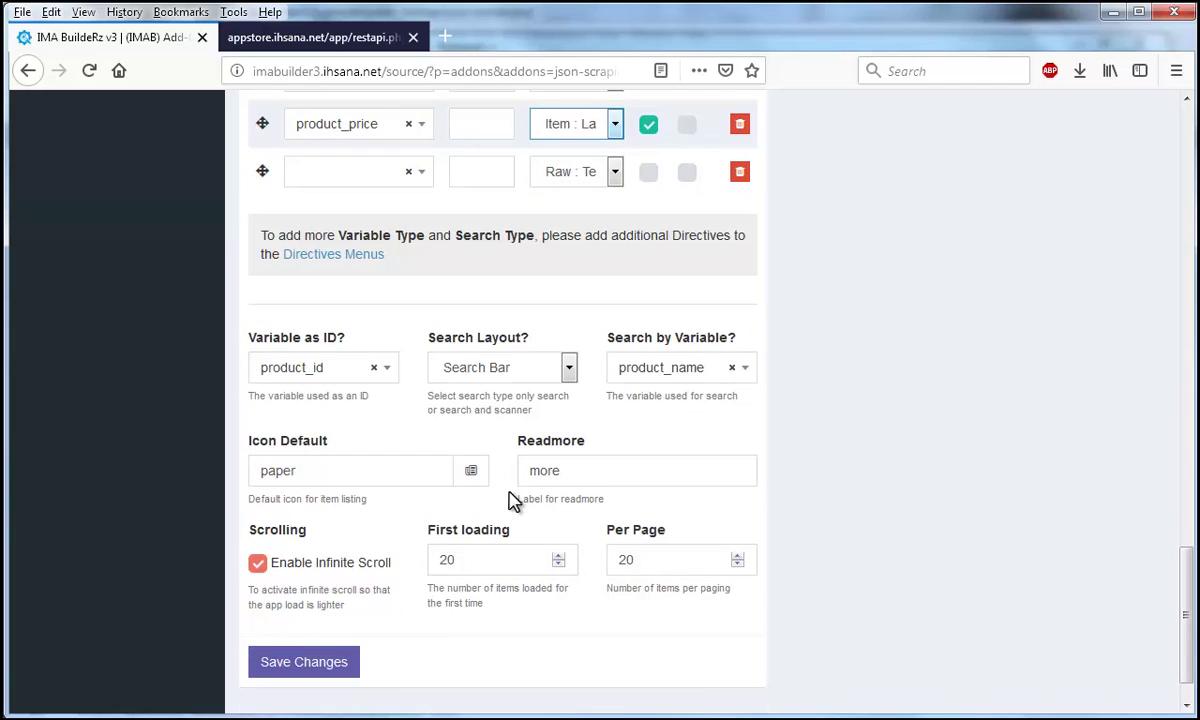
{"action": "scroll", "coordinate": [605, 363], "scroll_direction": "up", "scroll_amount": 3}
{"action": "left_click", "coordinate": [587, 417]}
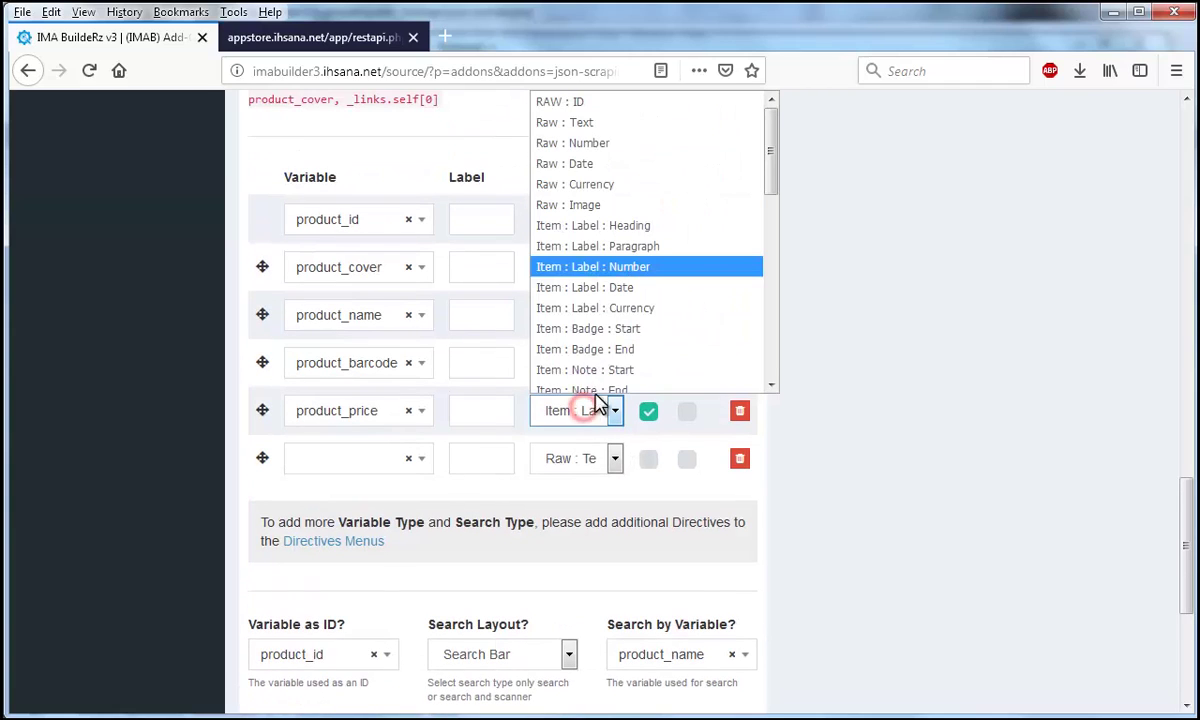
{"action": "left_click", "coordinate": [645, 300]}
{"action": "scroll", "coordinate": [567, 515], "scroll_direction": "down", "scroll_amount": 2}
{"action": "scroll", "coordinate": [567, 515], "scroll_direction": "down", "scroll_amount": 2}
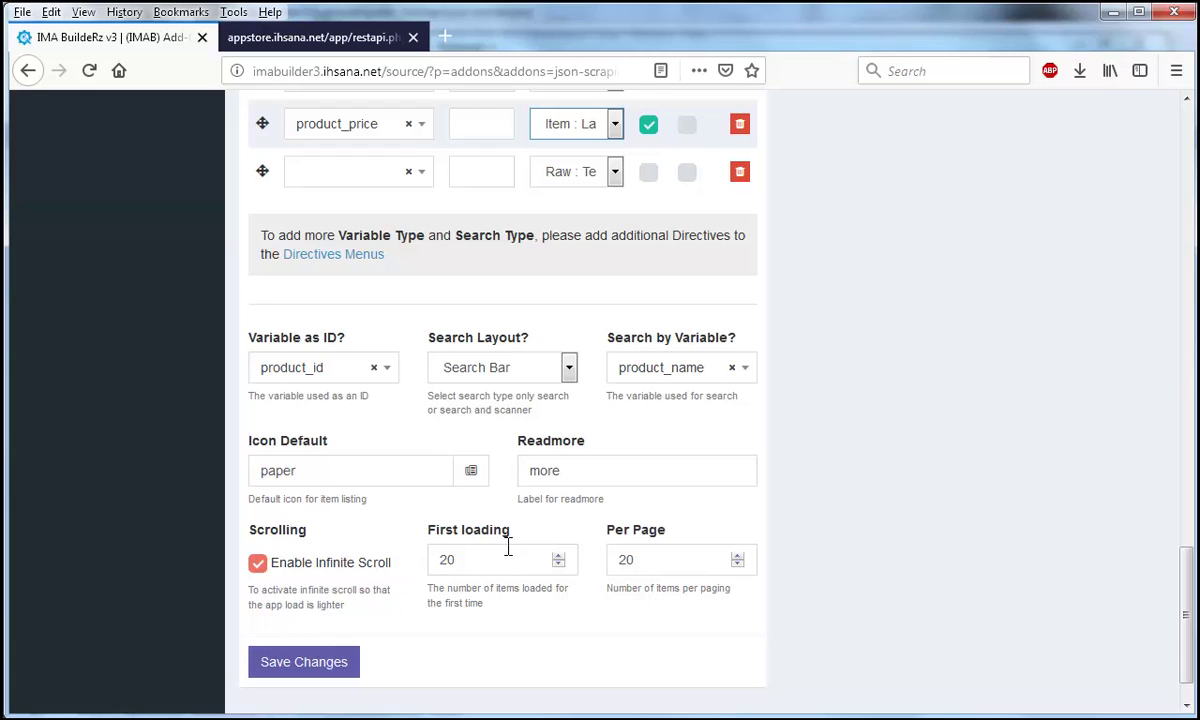
{"action": "scroll", "coordinate": [573, 595], "scroll_direction": "down", "scroll_amount": 1}
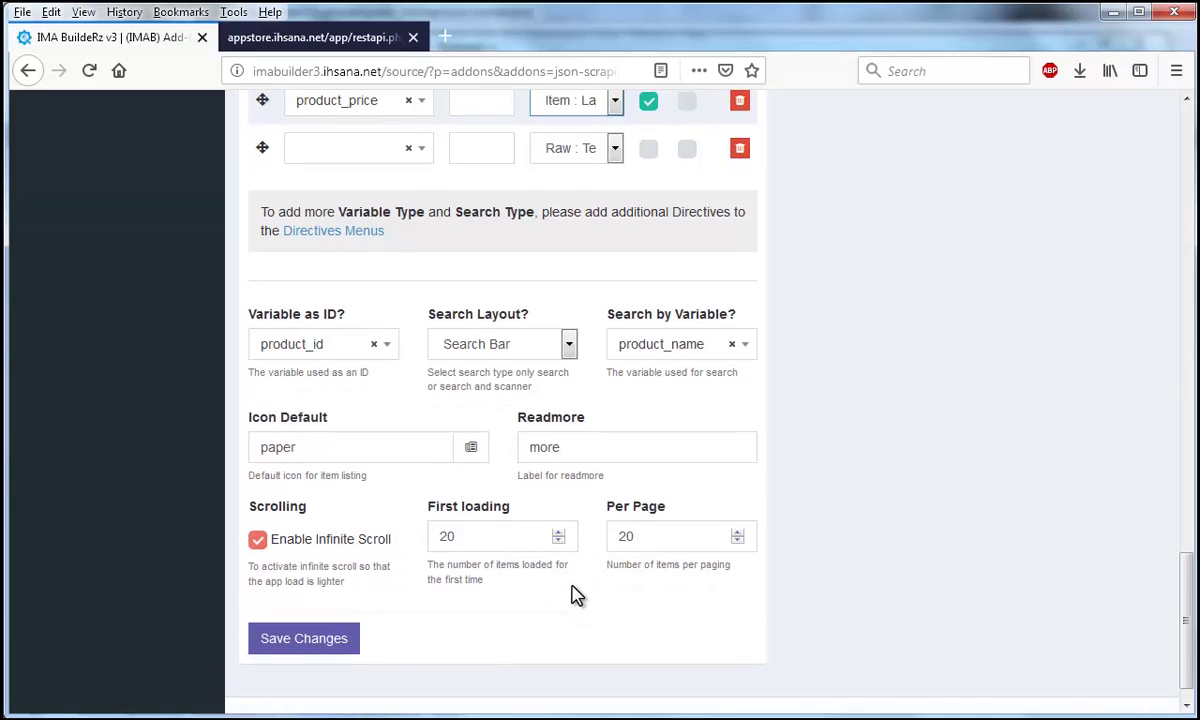
Step: Save the changes to the Prices page's JSON Scraping settings
{"action": "left_click", "coordinate": [336, 610]}
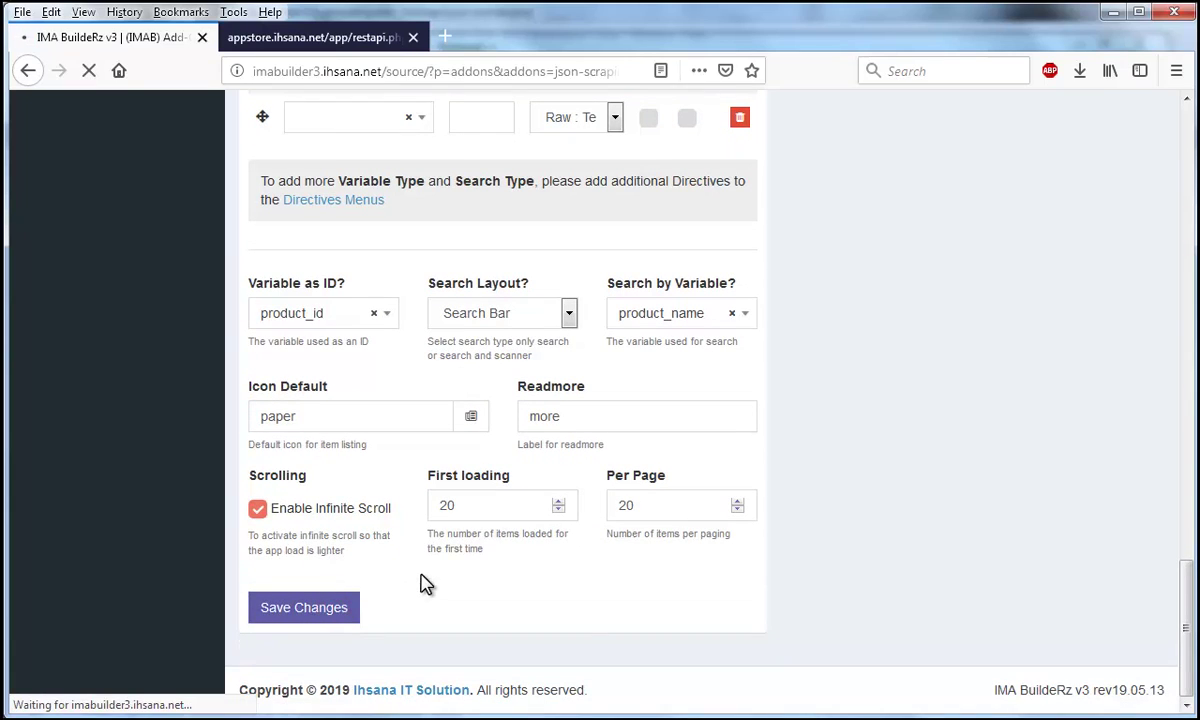
{"action": "scroll", "coordinate": [451, 567], "scroll_direction": "down", "scroll_amount": 4}
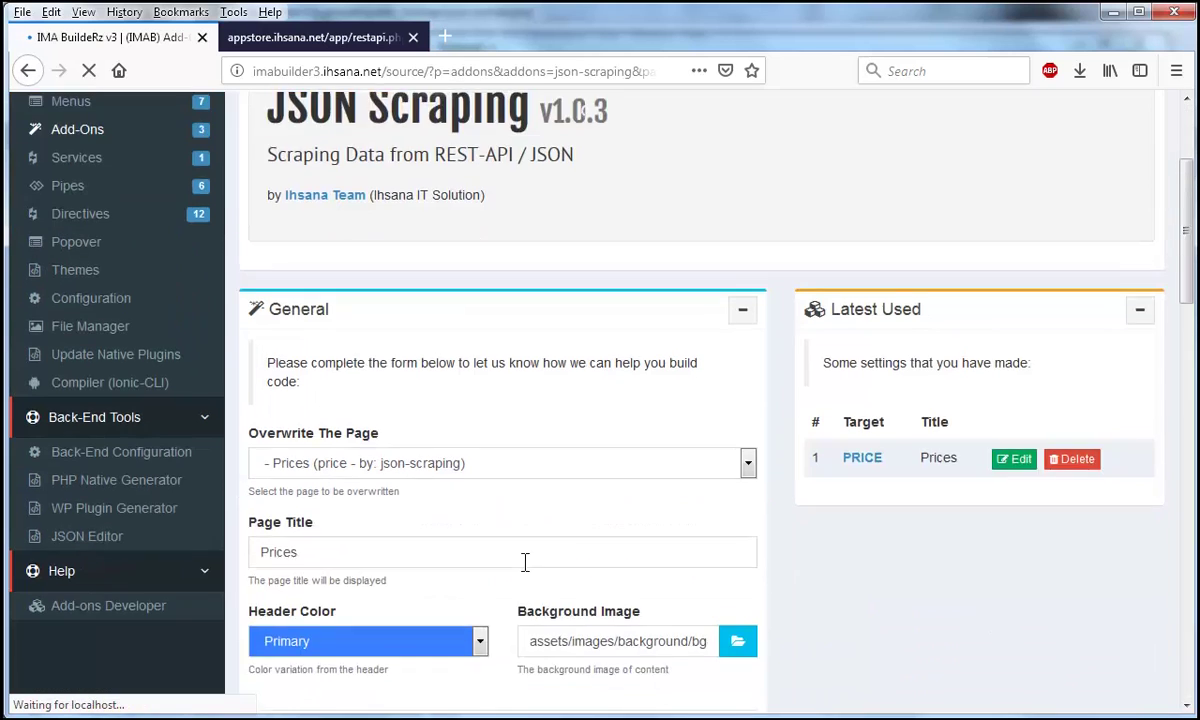
{"action": "scroll", "coordinate": [595, 548], "scroll_direction": "up", "scroll_amount": 4}
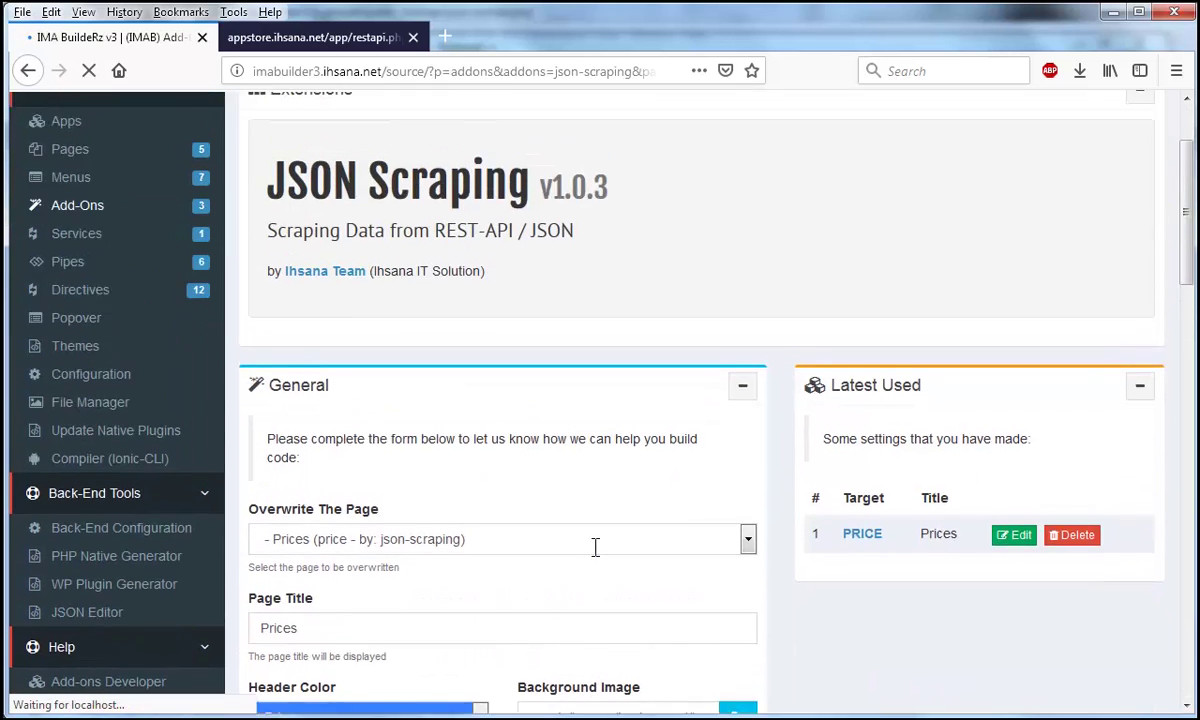
{"action": "scroll", "coordinate": [589, 549], "scroll_direction": "down", "scroll_amount": 6}
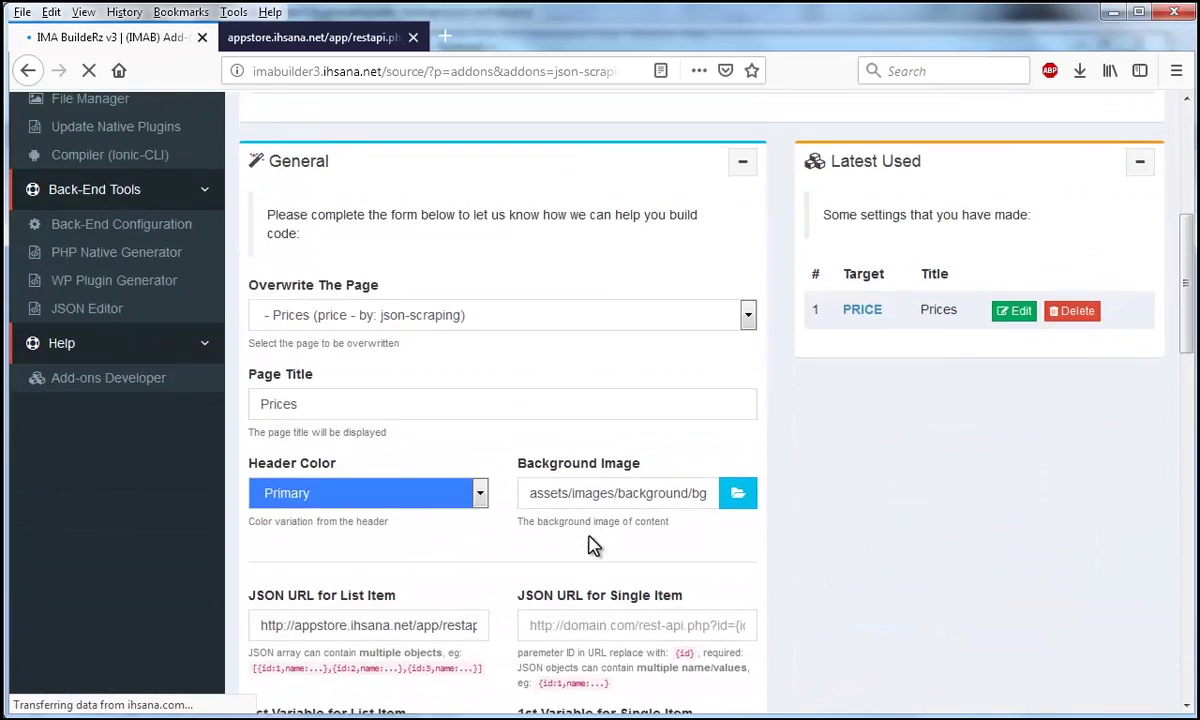
{"action": "scroll", "coordinate": [595, 543], "scroll_direction": "up", "scroll_amount": 6}
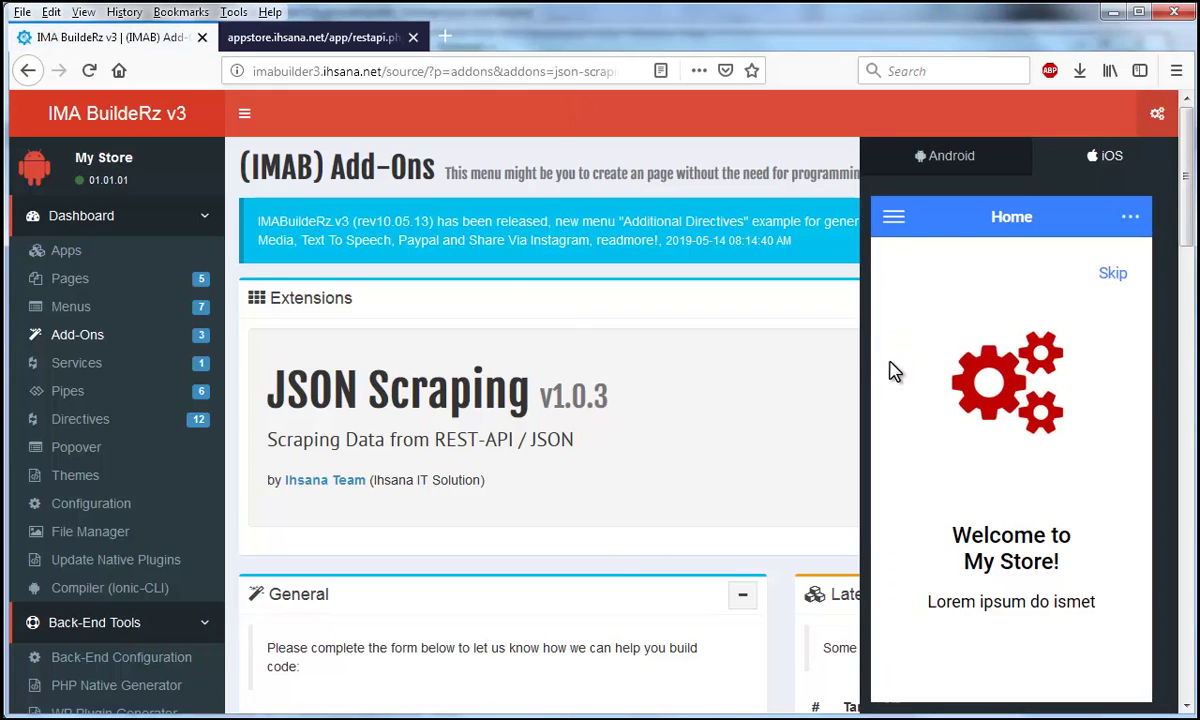
Step: Open the Price page in the app preview and examine how names and prices are laid out on the product cards
{"action": "left_click", "coordinate": [902, 222]}
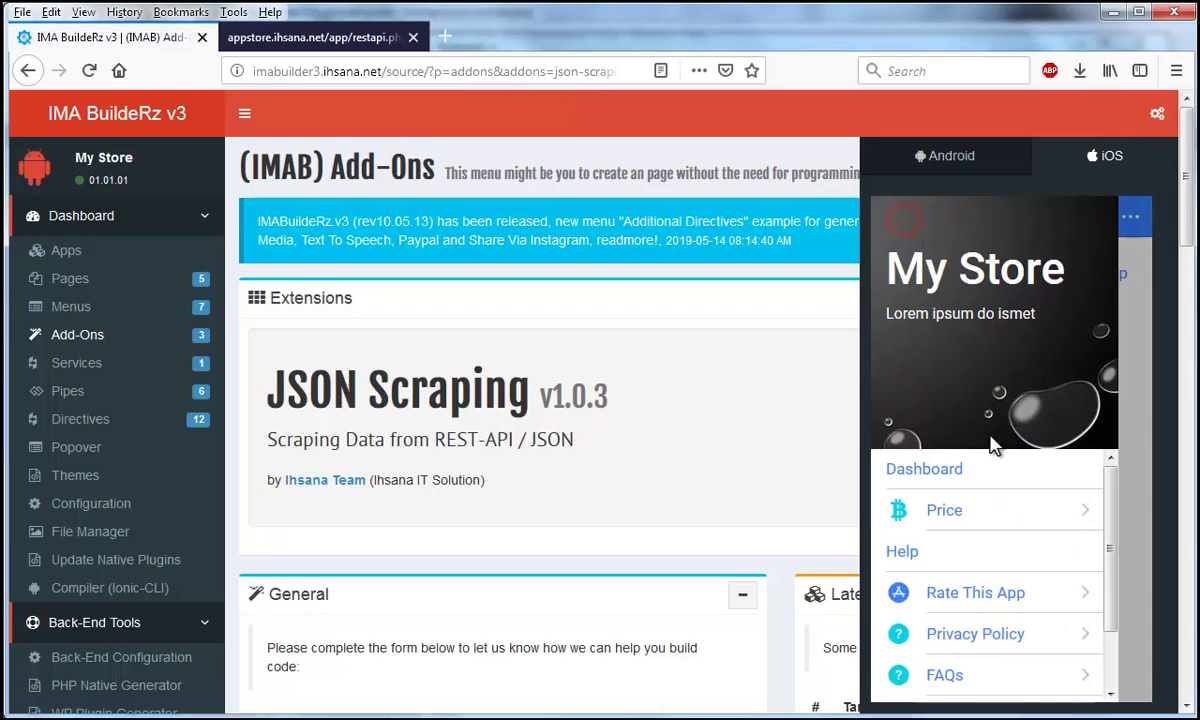
{"action": "left_click", "coordinate": [958, 513]}
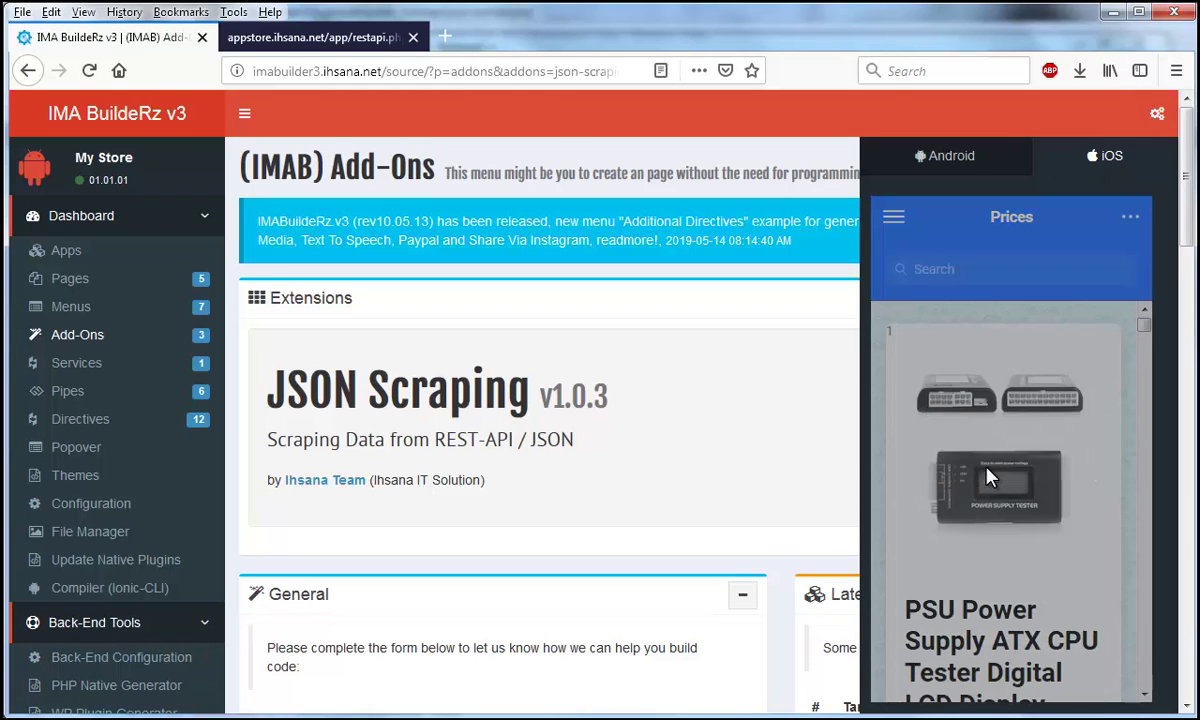
{"action": "scroll", "coordinate": [995, 477], "scroll_direction": "down", "scroll_amount": 10}
{"action": "scroll", "coordinate": [995, 477], "scroll_direction": "down", "scroll_amount": 10}
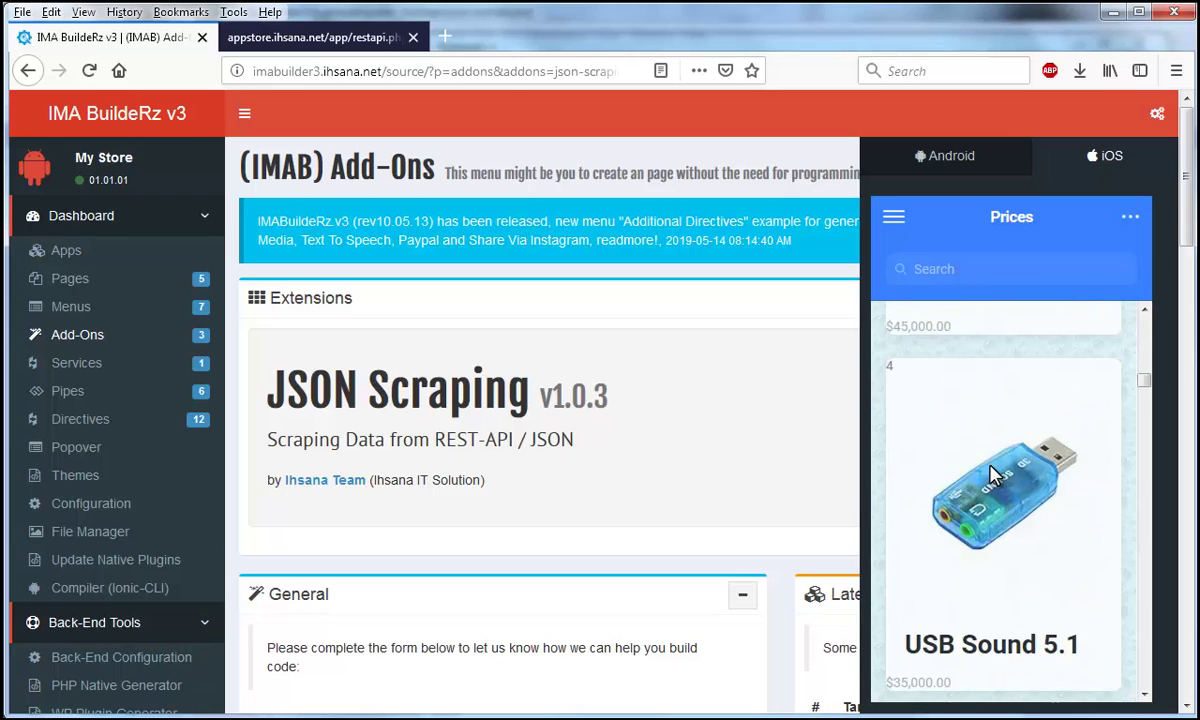
{"action": "scroll", "coordinate": [995, 477], "scroll_direction": "down", "scroll_amount": 6}
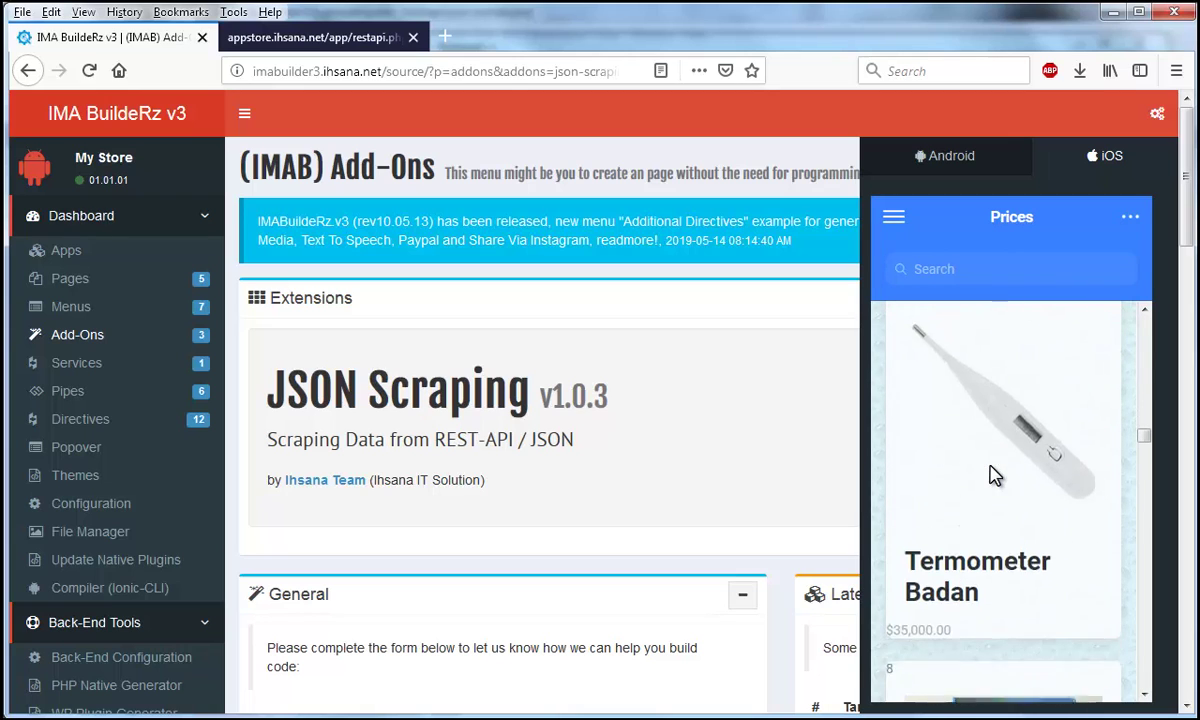
{"action": "scroll", "coordinate": [995, 477], "scroll_direction": "down", "scroll_amount": 2}
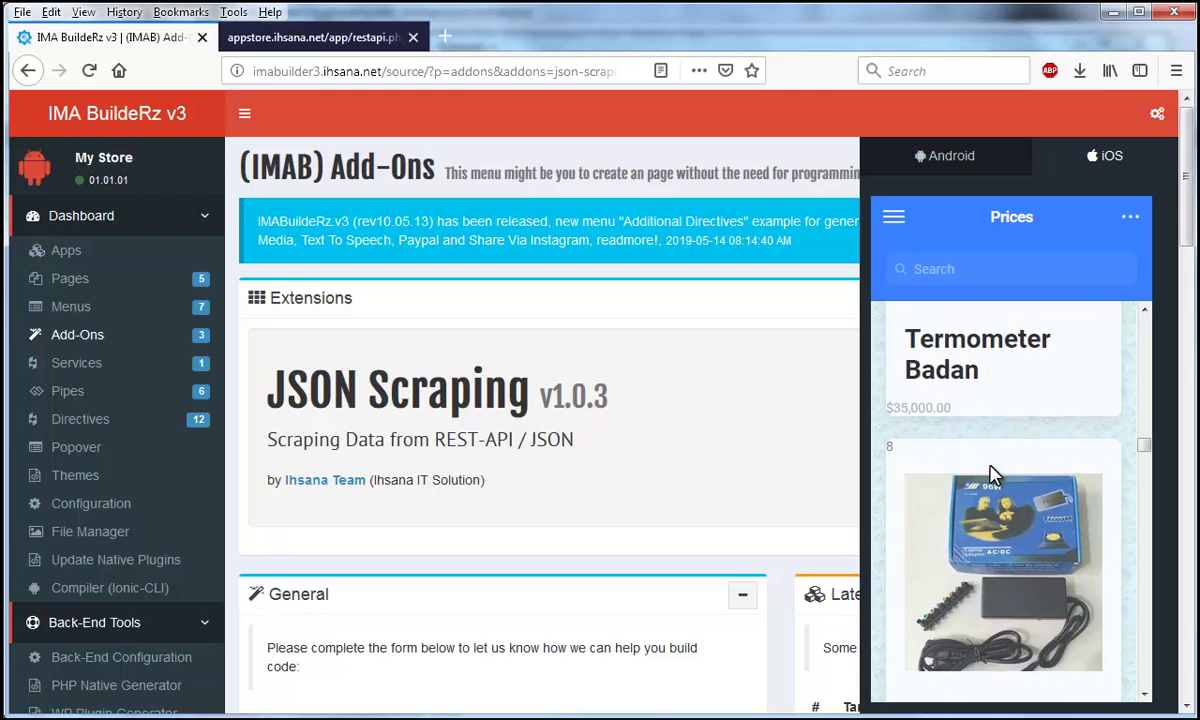
{"action": "scroll", "coordinate": [995, 477], "scroll_direction": "up", "scroll_amount": 3}
{"action": "scroll", "coordinate": [995, 477], "scroll_direction": "down", "scroll_amount": 5}
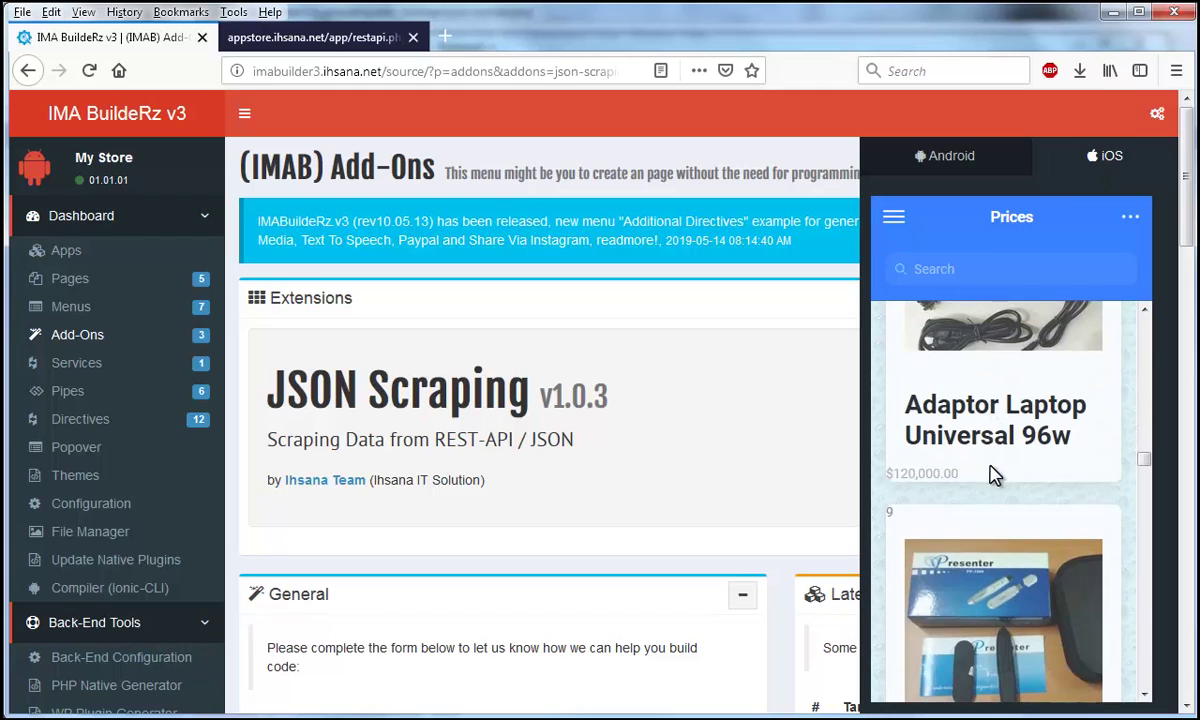
{"action": "scroll", "coordinate": [616, 567], "scroll_direction": "down", "scroll_amount": 6}
Step: Change the type of the product_price variable to Card : Header : Subtitle : Currency
{"action": "scroll", "coordinate": [616, 567], "scroll_direction": "down", "scroll_amount": 3}
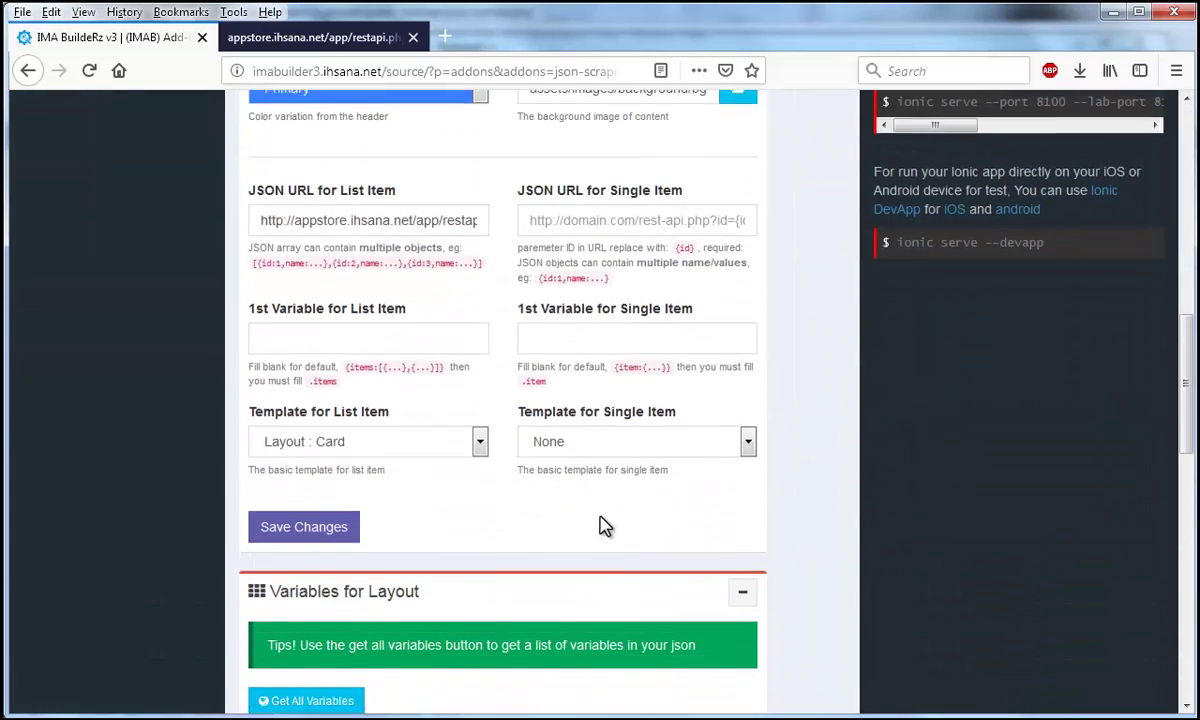
{"action": "scroll", "coordinate": [630, 432], "scroll_direction": "down", "scroll_amount": 6}
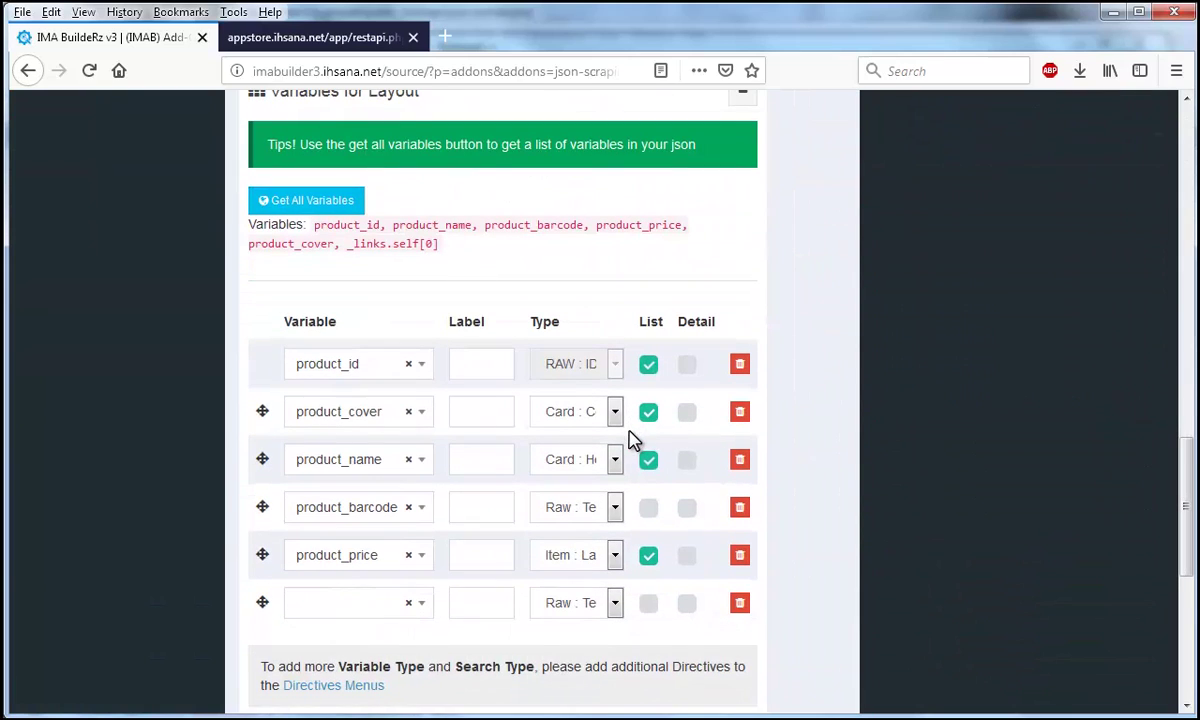
{"action": "left_click", "coordinate": [596, 510]}
{"action": "left_click", "coordinate": [595, 507]}
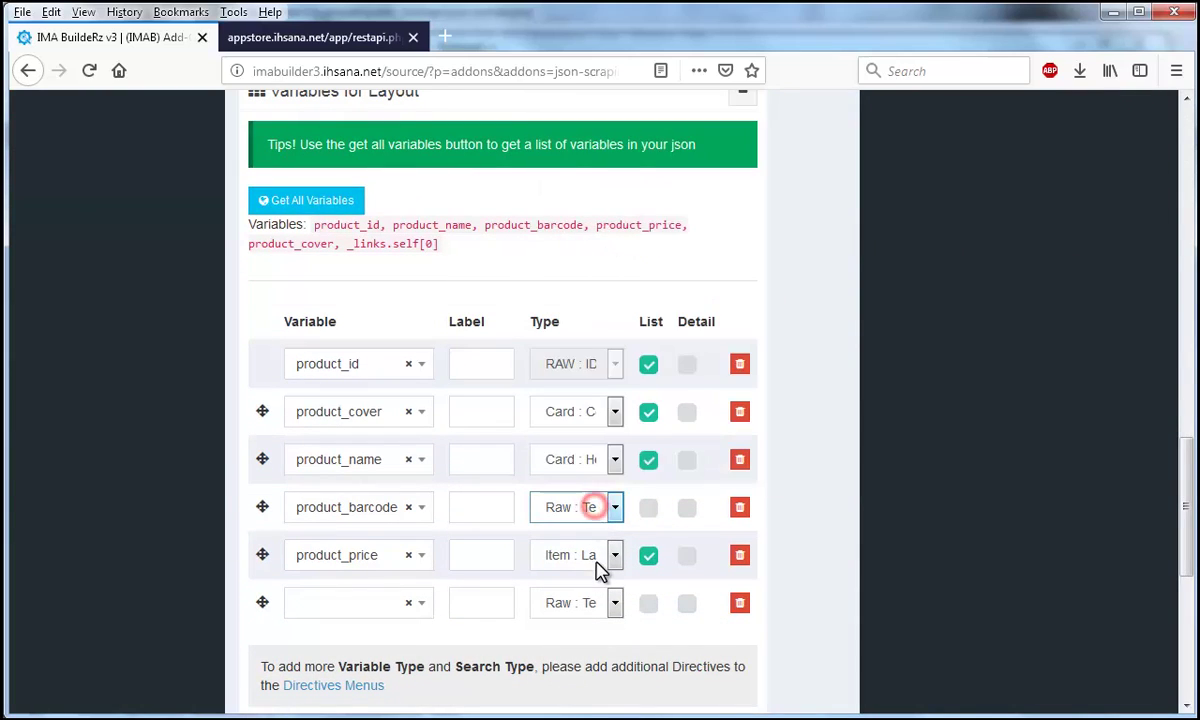
{"action": "left_click", "coordinate": [600, 557]}
{"action": "scroll", "coordinate": [636, 400], "scroll_direction": "down", "scroll_amount": 4}
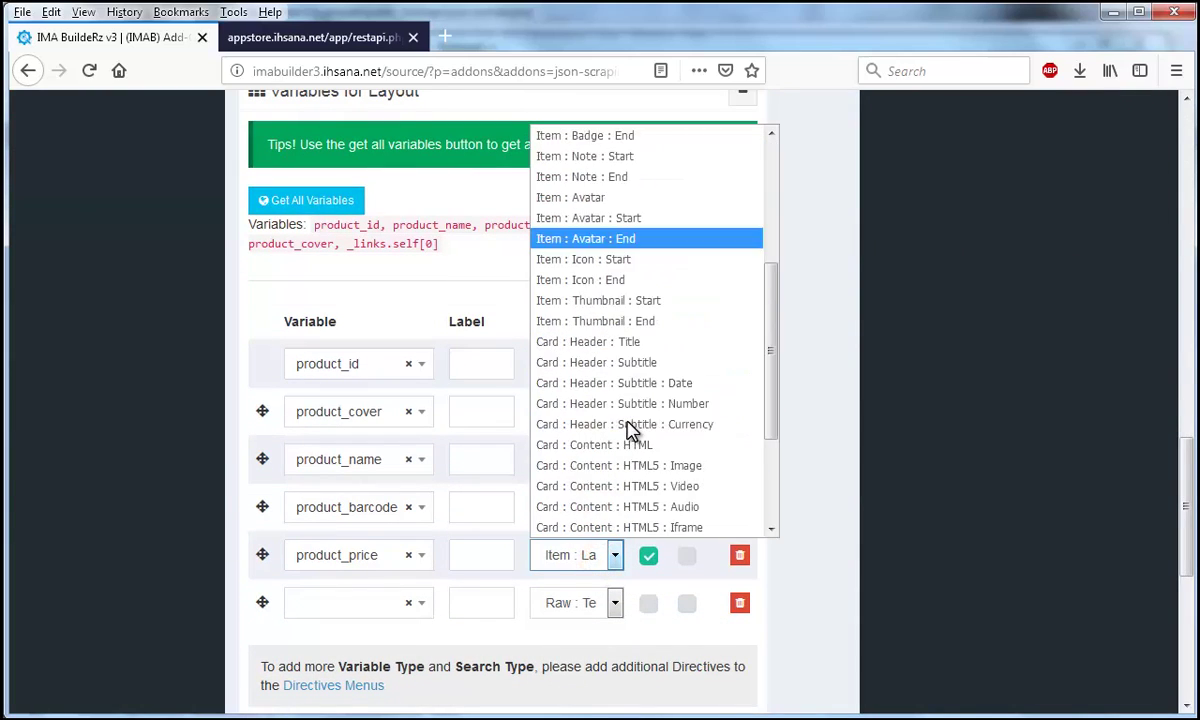
{"action": "scroll", "coordinate": [640, 398], "scroll_direction": "down", "scroll_amount": 2}
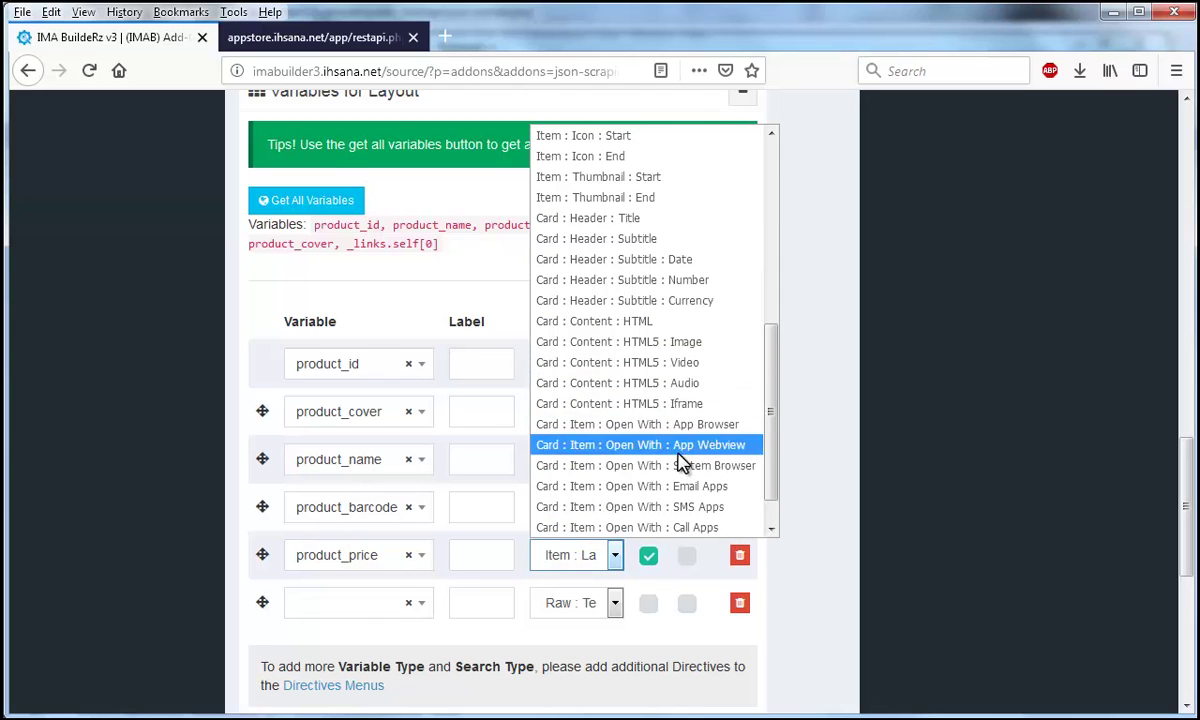
{"action": "left_click", "coordinate": [690, 282]}
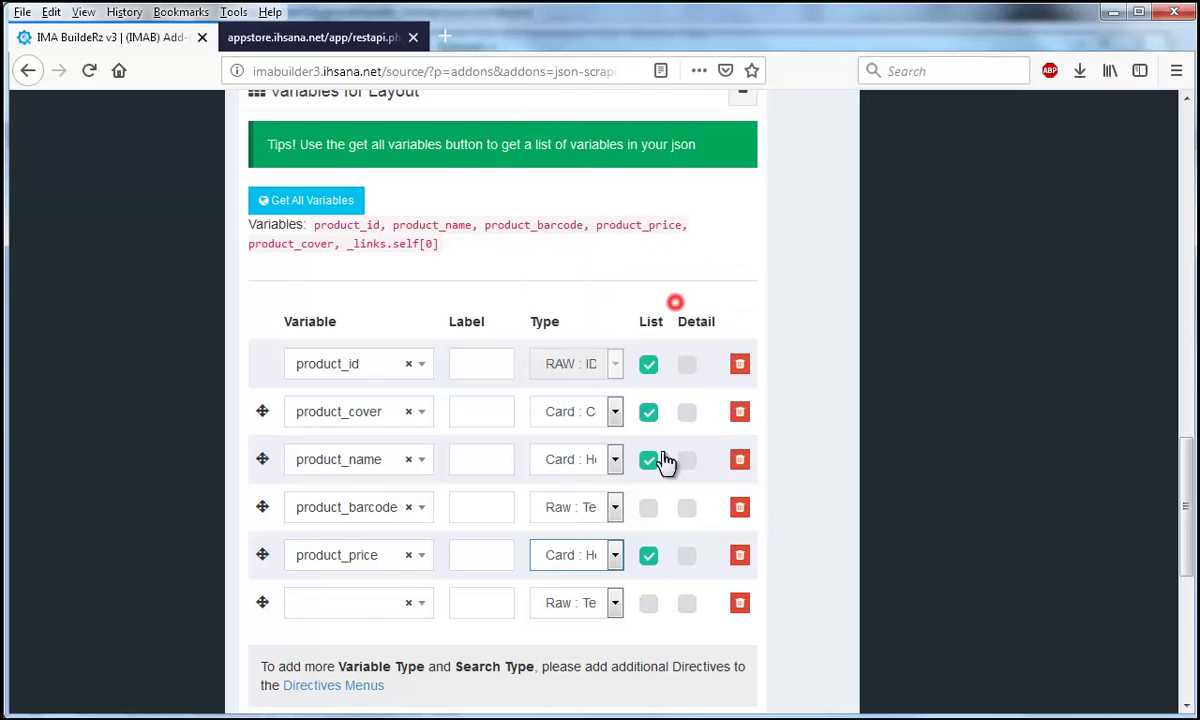
Step: Save the JSON Scraping settings with the new product_price type
{"action": "scroll", "coordinate": [622, 555], "scroll_direction": "down", "scroll_amount": 4}
{"action": "scroll", "coordinate": [480, 590], "scroll_direction": "down", "scroll_amount": 1}
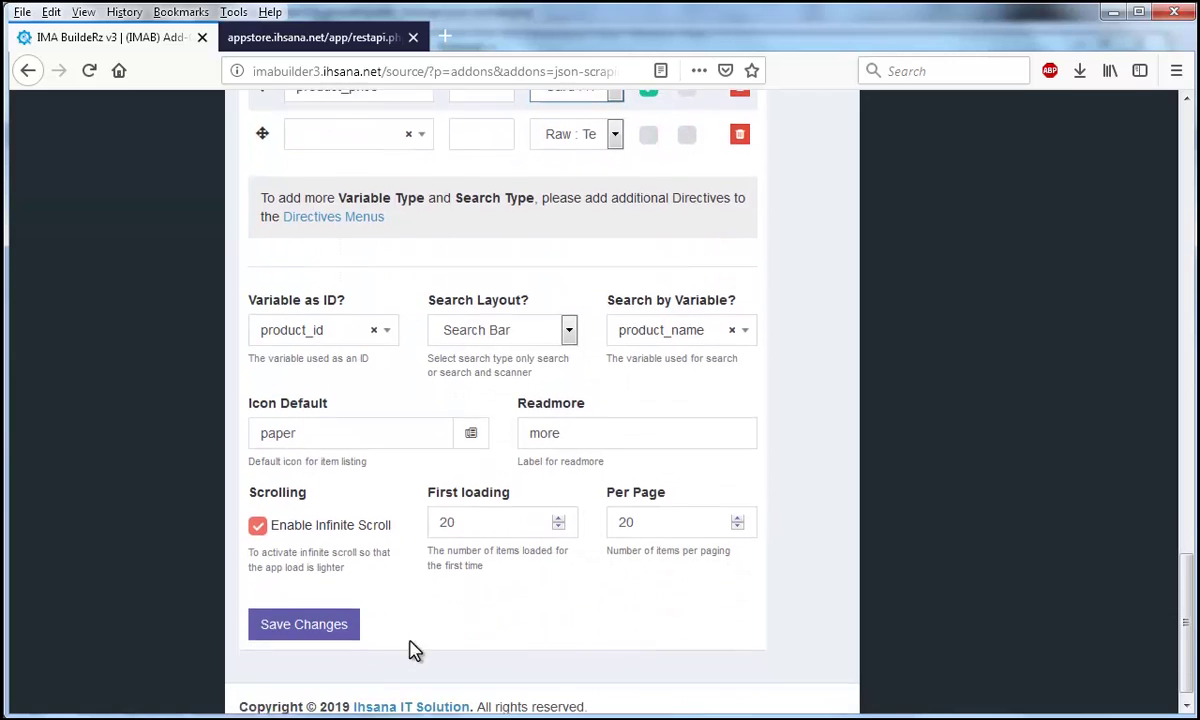
{"action": "left_click", "coordinate": [318, 633]}
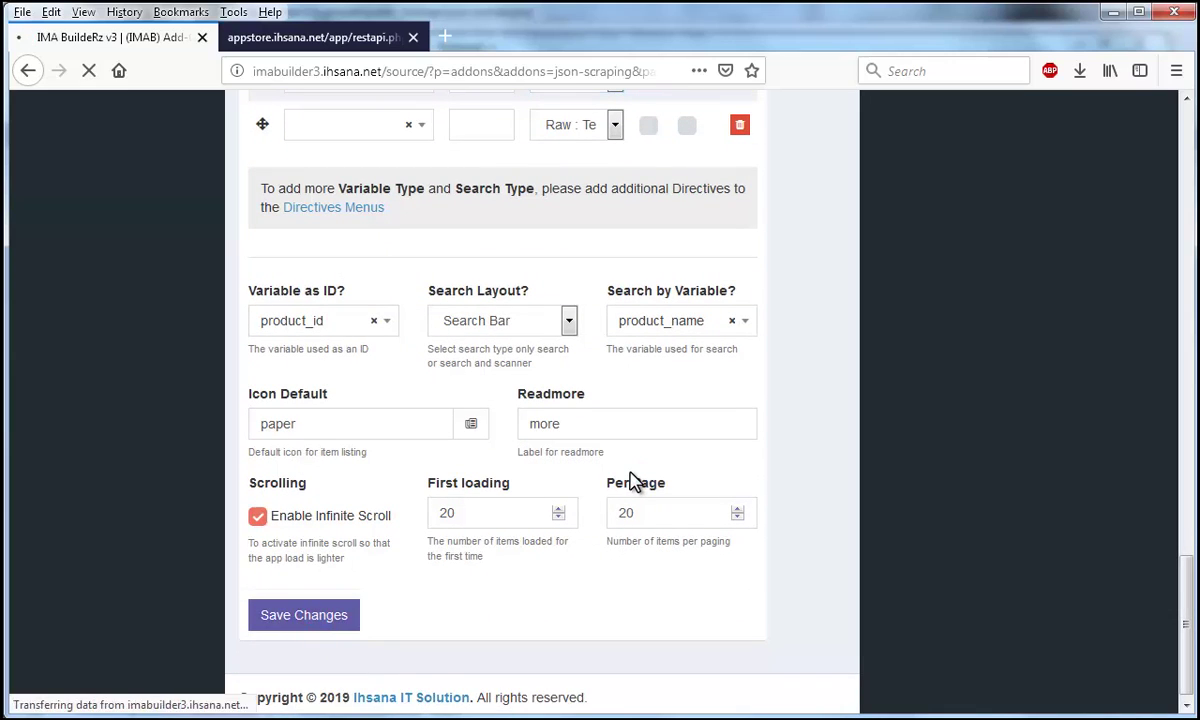
{"action": "scroll", "coordinate": [635, 482], "scroll_direction": "down", "scroll_amount": 4}
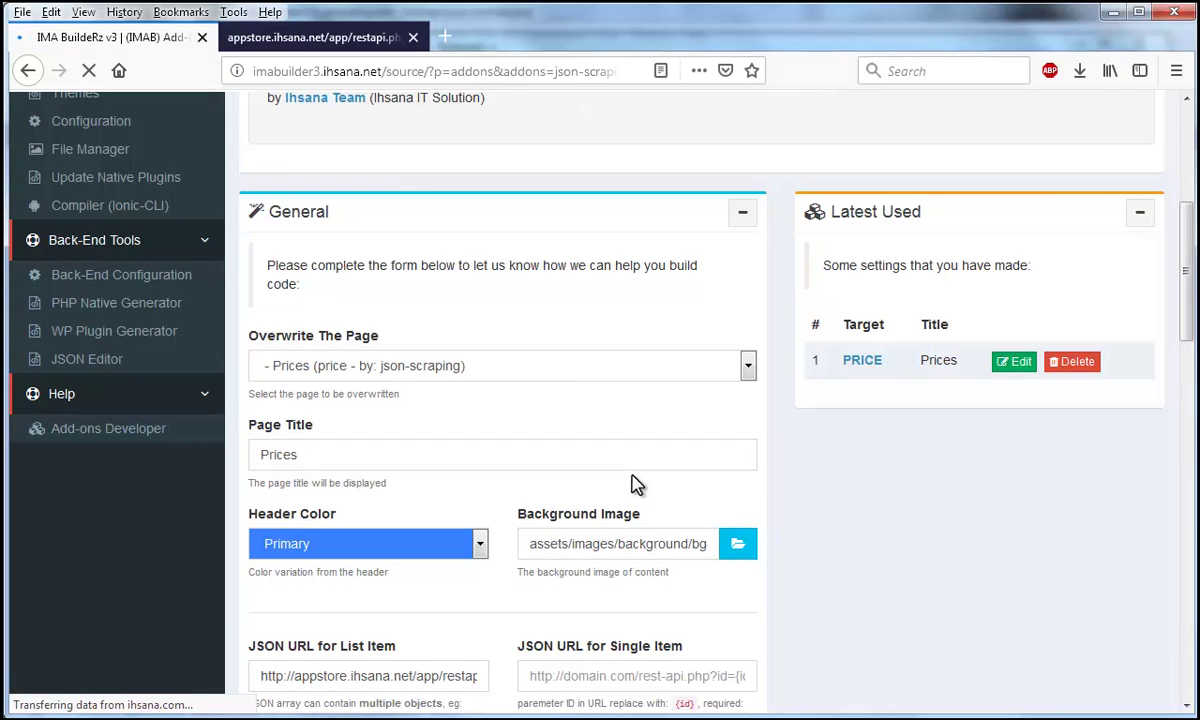
{"action": "scroll", "coordinate": [637, 484], "scroll_direction": "down", "scroll_amount": 10}
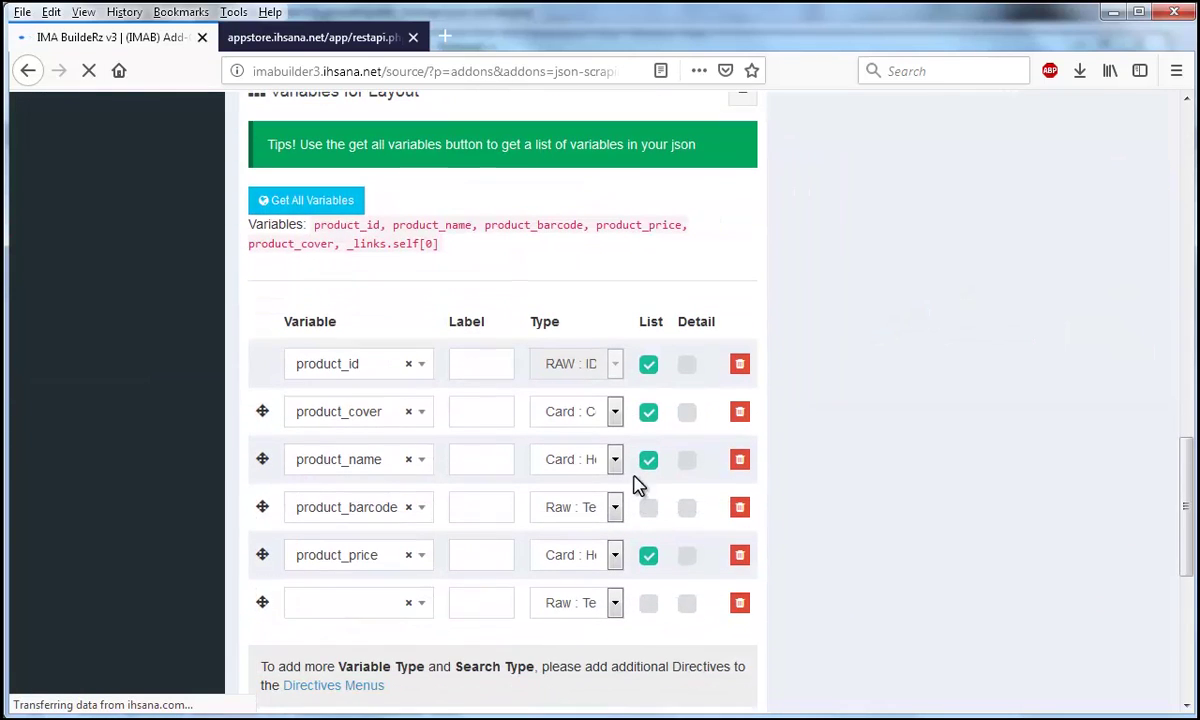
{"action": "scroll", "coordinate": [546, 584], "scroll_direction": "down", "scroll_amount": 5}
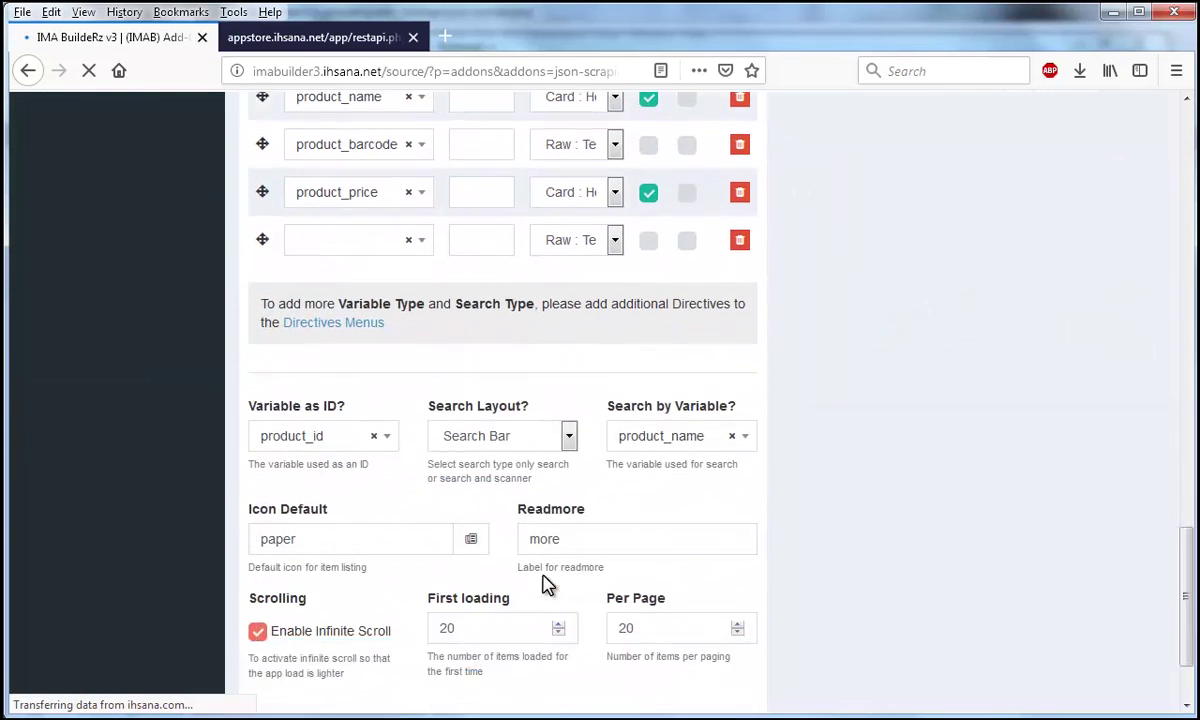
{"action": "left_click", "coordinate": [340, 607]}
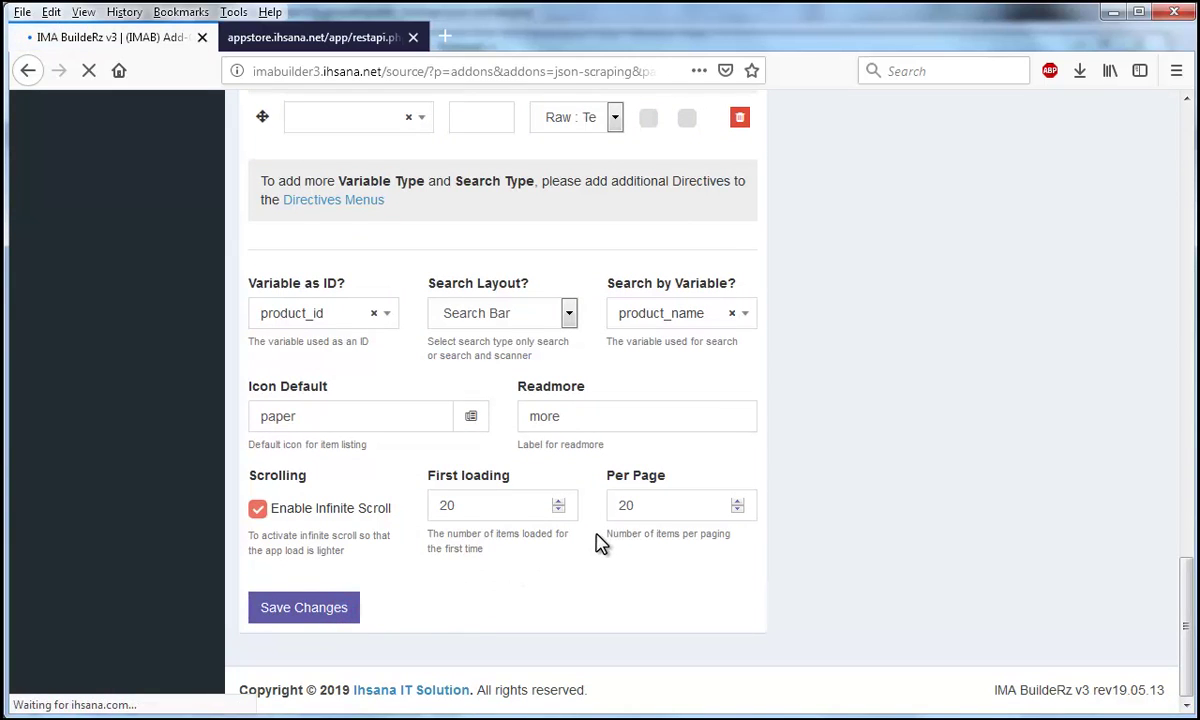
{"action": "scroll", "coordinate": [700, 536], "scroll_direction": "down", "scroll_amount": 6}
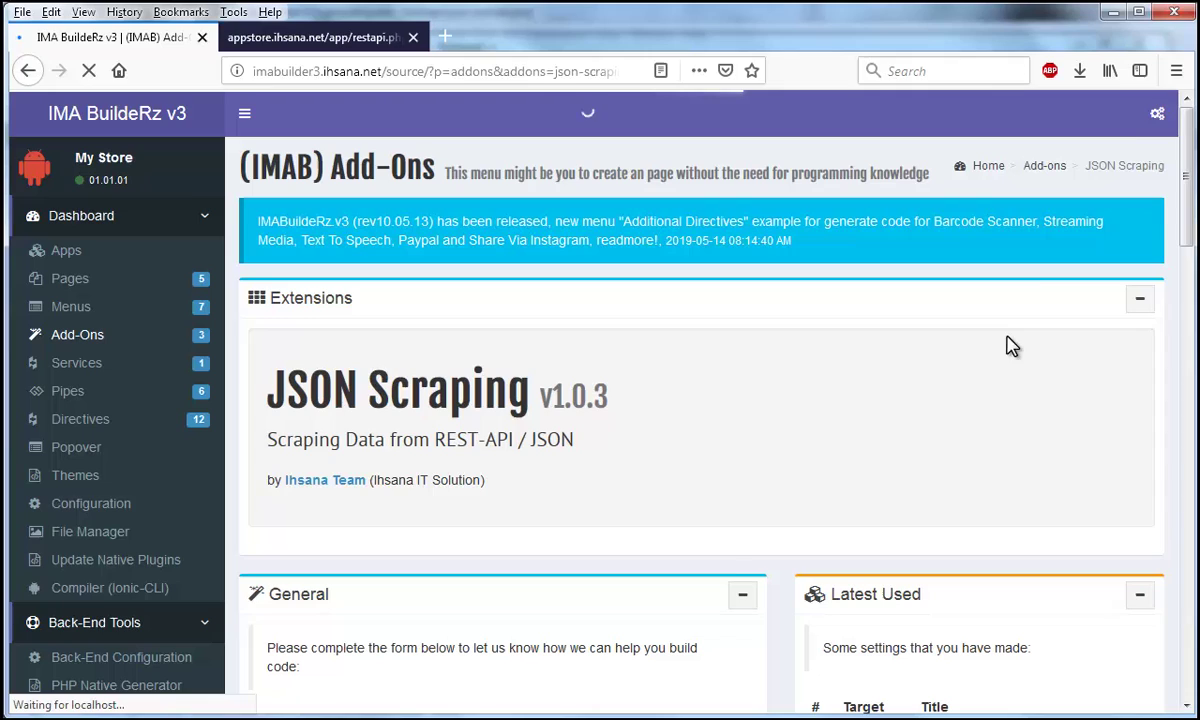
Step: Show the app preview, open its Price page and examine the price placement on the product cards
{"action": "left_click", "coordinate": [1157, 114]}
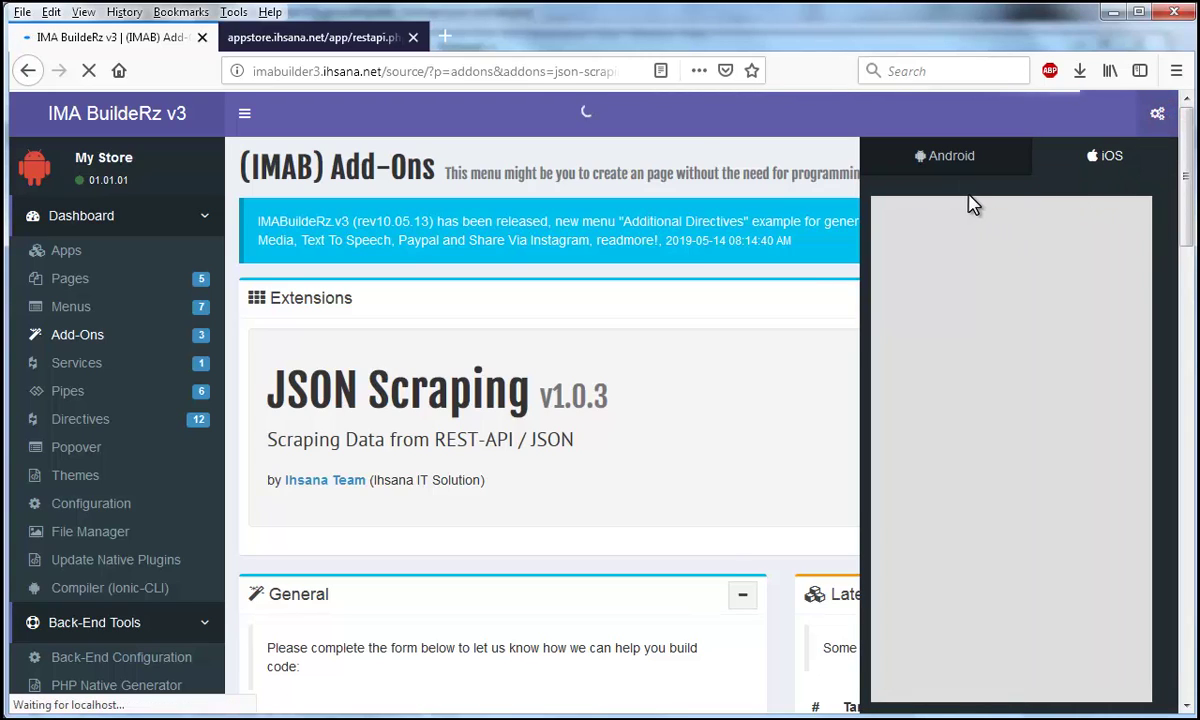
{"action": "left_click", "coordinate": [736, 362]}
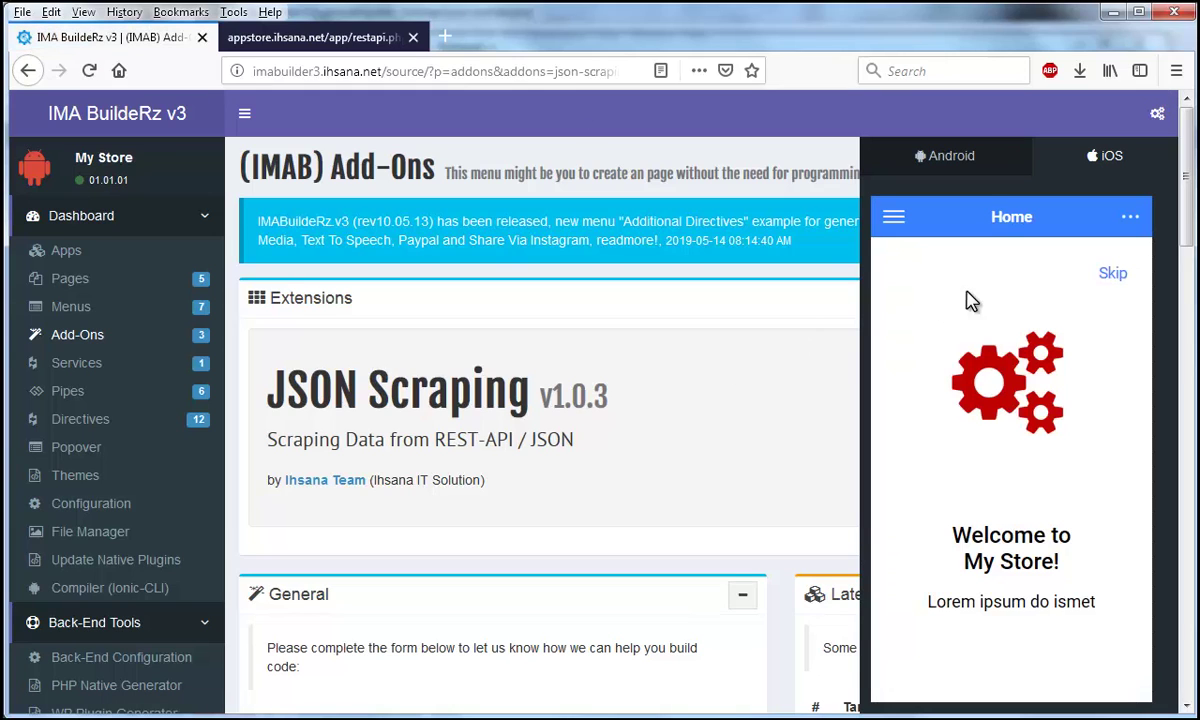
{"action": "left_click", "coordinate": [905, 228]}
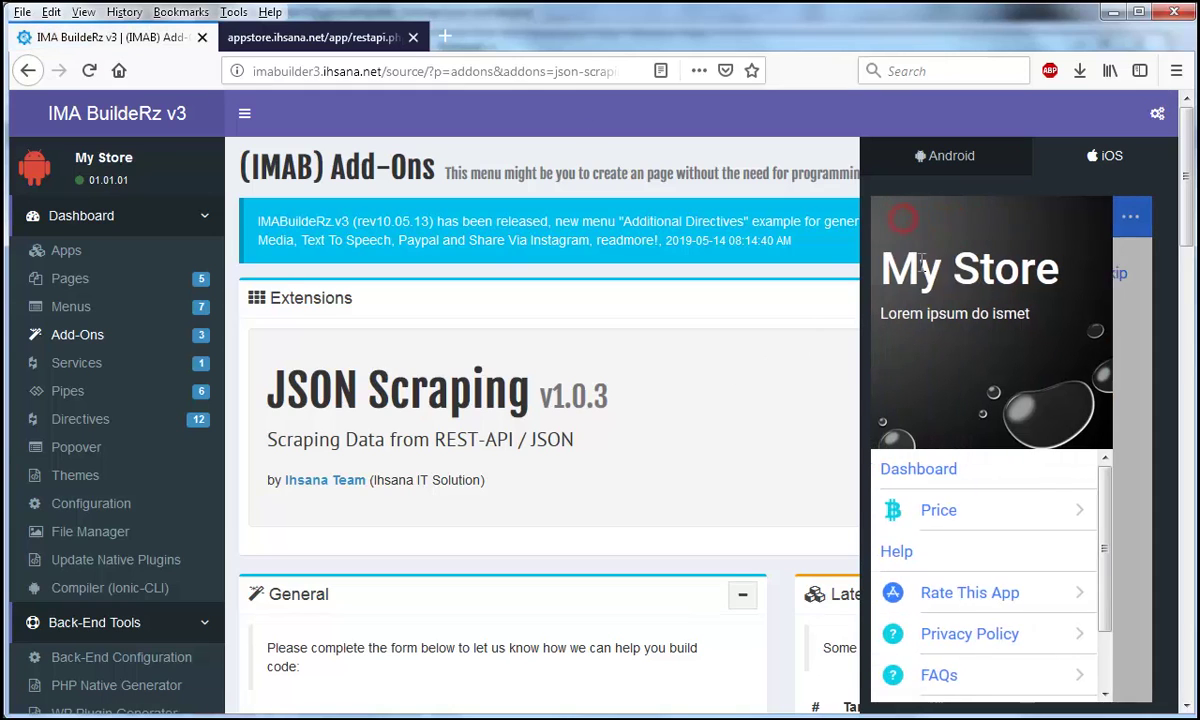
{"action": "left_click", "coordinate": [988, 515]}
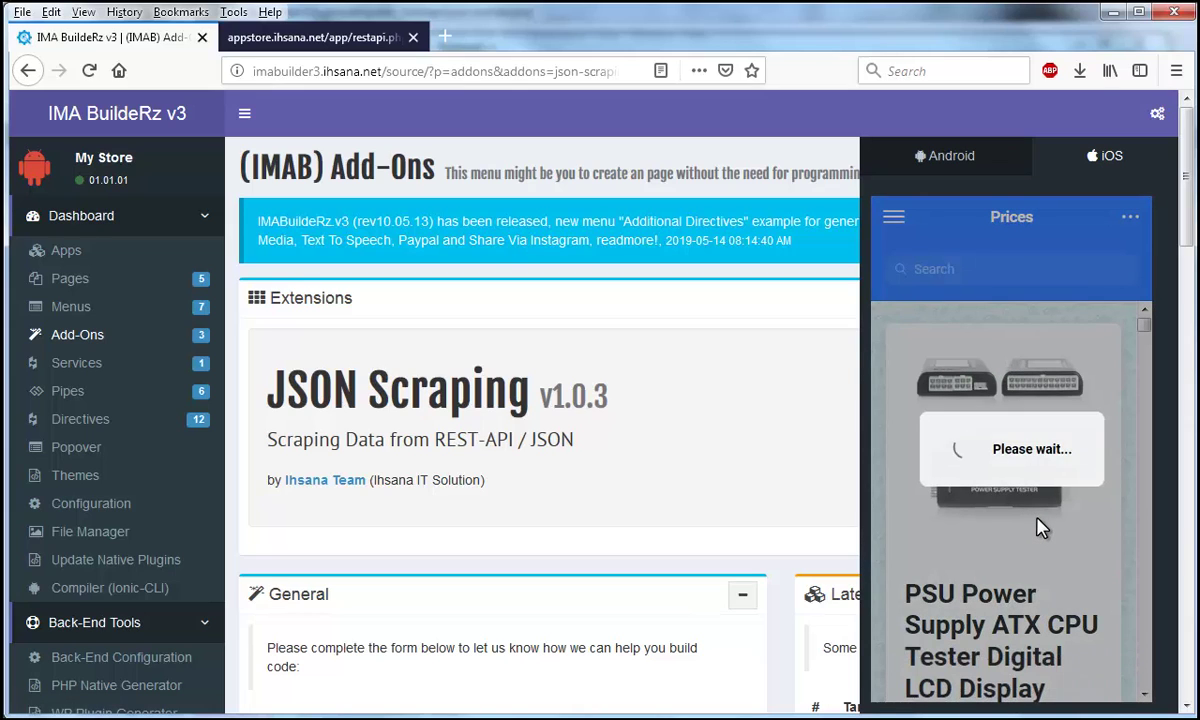
{"action": "scroll", "coordinate": [1040, 528], "scroll_direction": "down", "scroll_amount": 4}
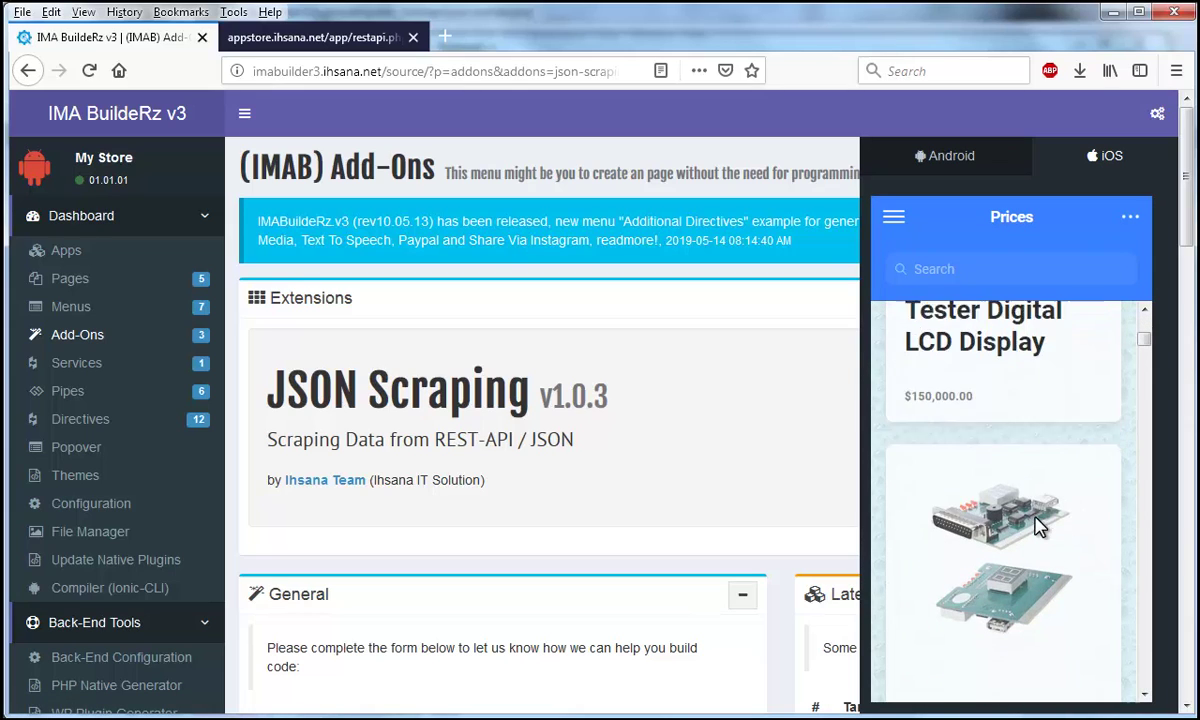
{"action": "scroll", "coordinate": [1040, 528], "scroll_direction": "down", "scroll_amount": 6}
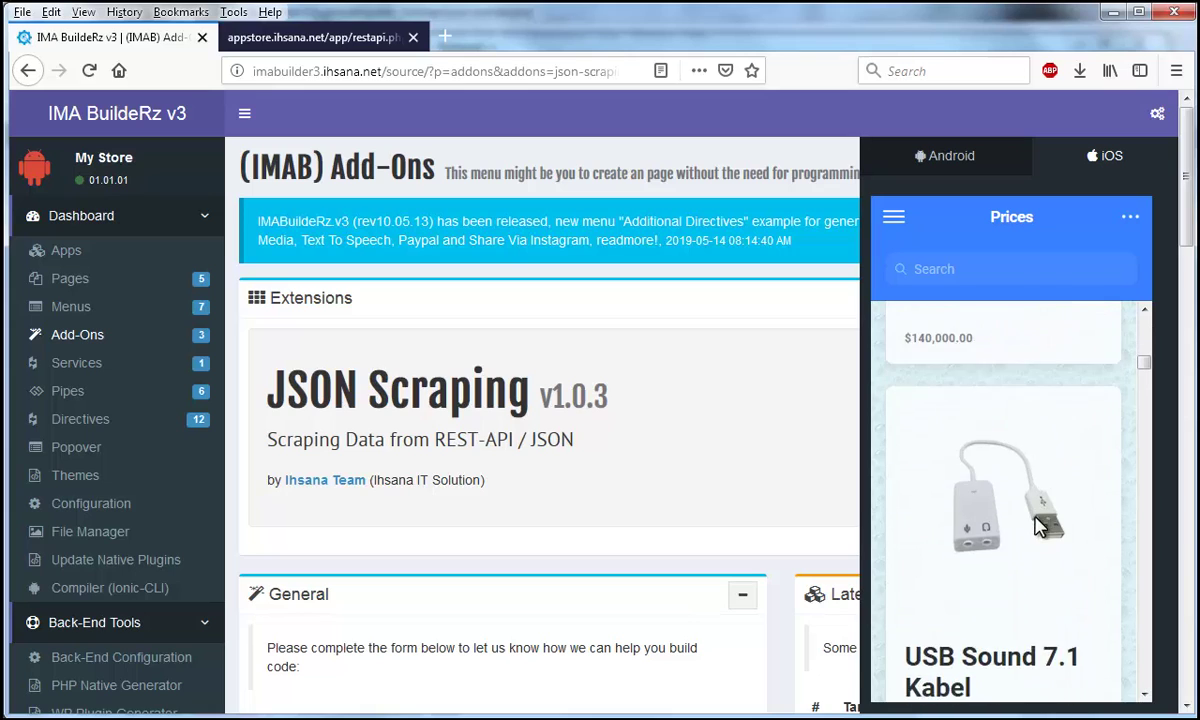
{"action": "scroll", "coordinate": [1040, 528], "scroll_direction": "down", "scroll_amount": 6}
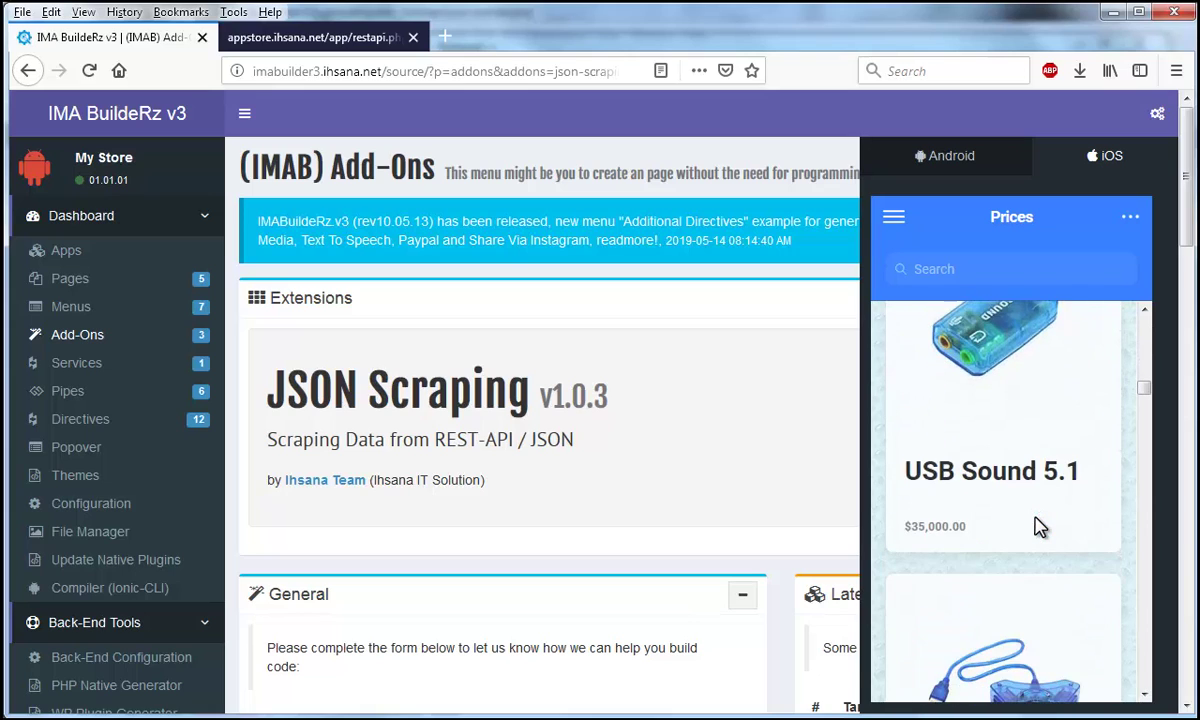
{"action": "scroll", "coordinate": [990, 352], "scroll_direction": "up", "scroll_amount": 3}
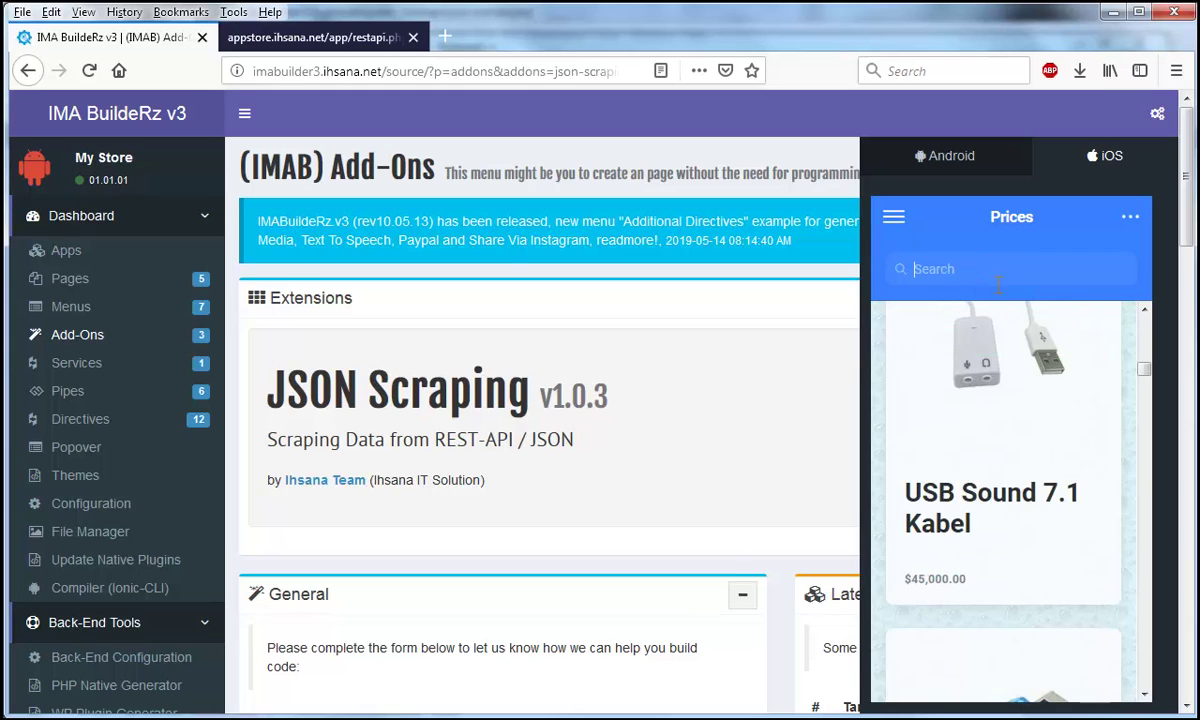
Step: Search the previewed Prices list for "keyboard", look through the matching products, and clear the search
{"action": "type", "text": "keyboard"}
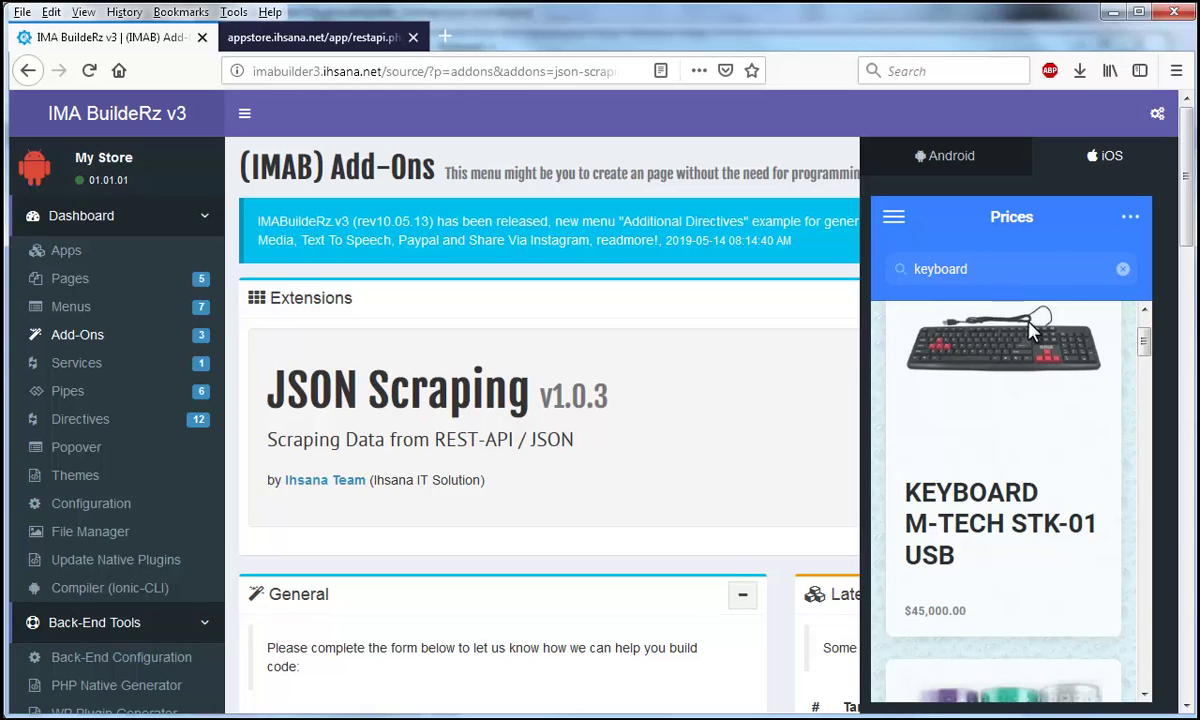
{"action": "scroll", "coordinate": [1040, 516], "scroll_direction": "down", "scroll_amount": 8}
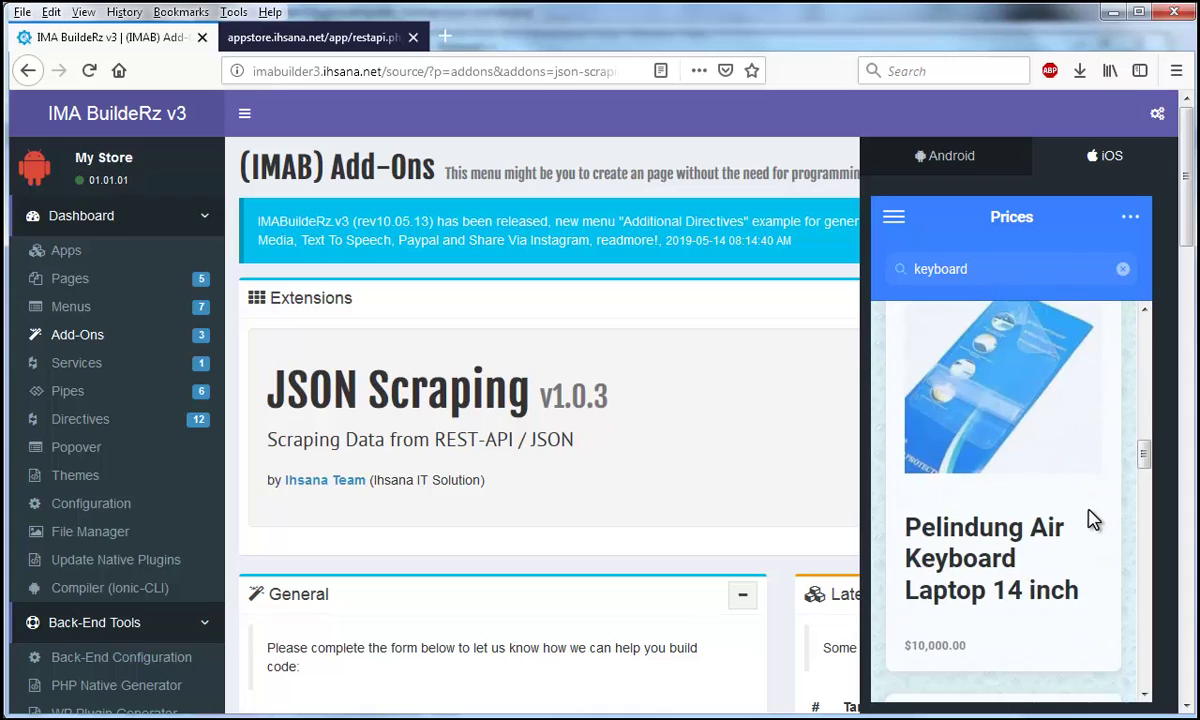
{"action": "scroll", "coordinate": [982, 350], "scroll_direction": "up", "scroll_amount": 3}
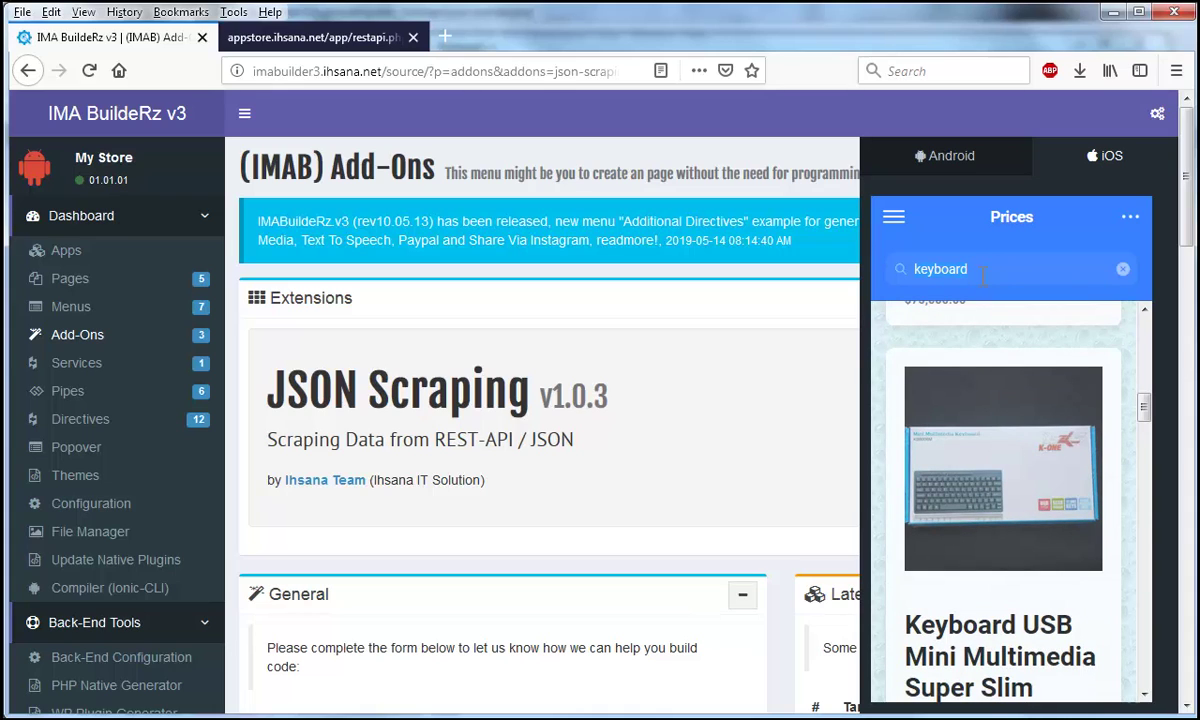
{"action": "key", "text": "ctrl+a"}
{"action": "key", "text": "BackSpace"}
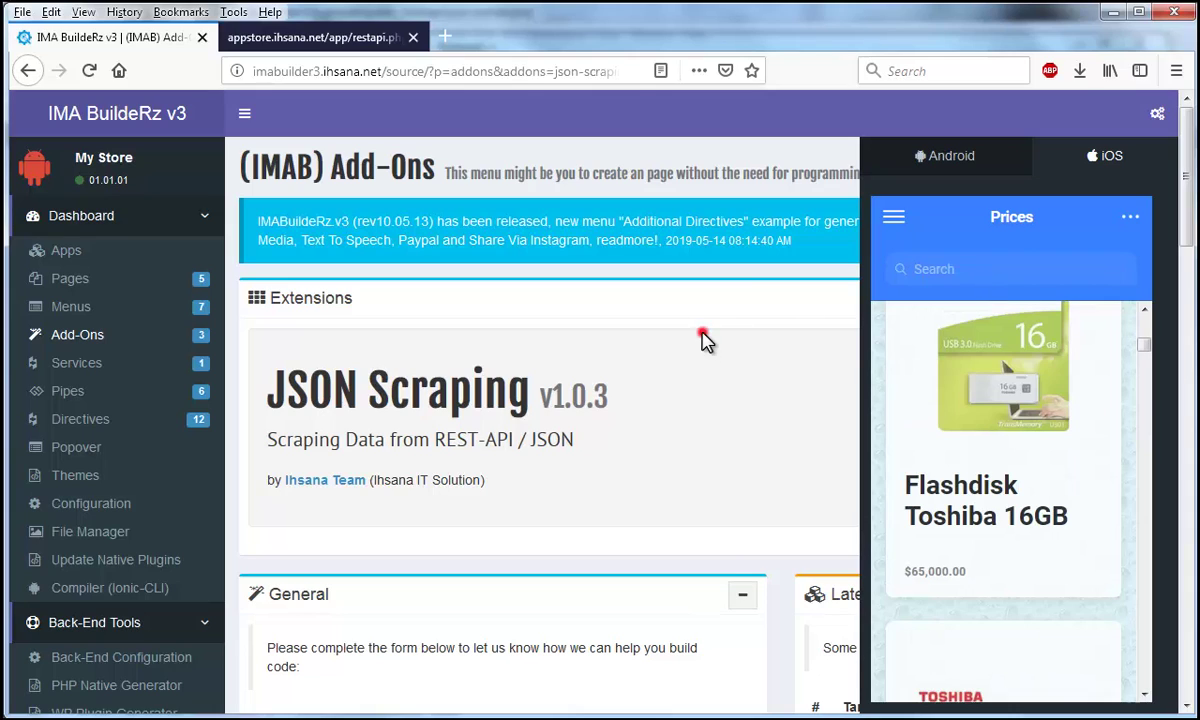
Step: Switch to the mirrored phone screen running DevApp, where the My Store app is listed
{"action": "left_click", "coordinate": [703, 335]}
{"action": "left_click", "coordinate": [736, 476]}
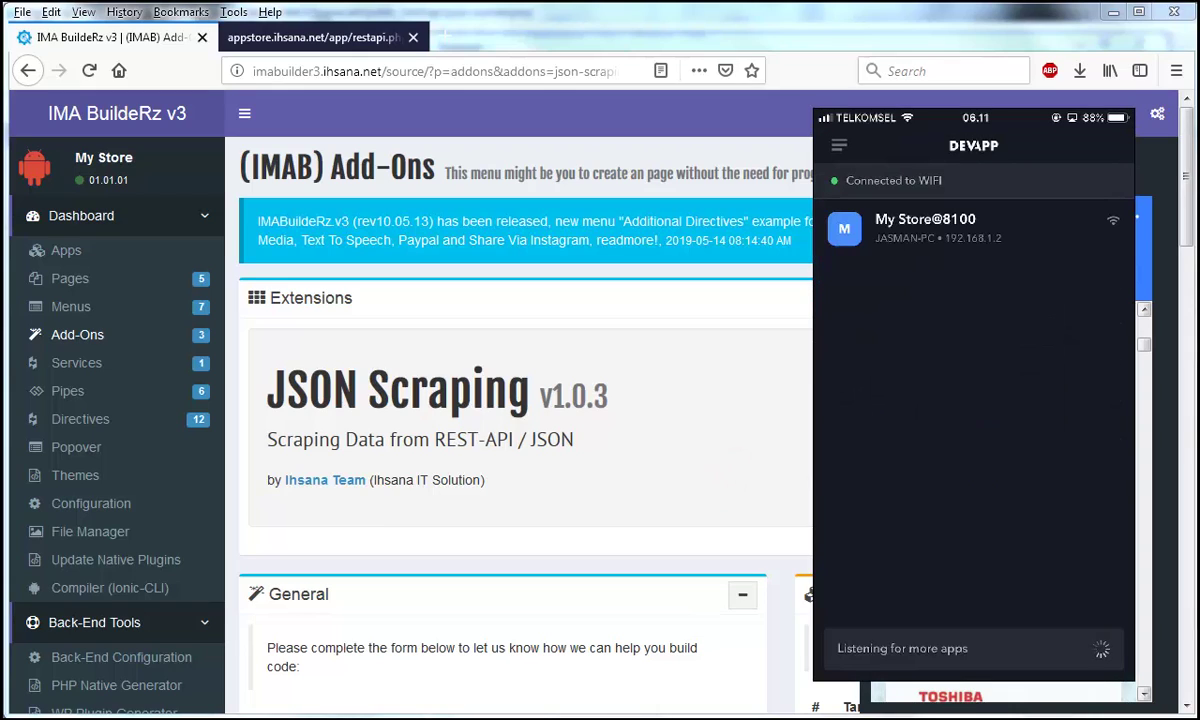
{"action": "left_click", "coordinate": [997, 489]}
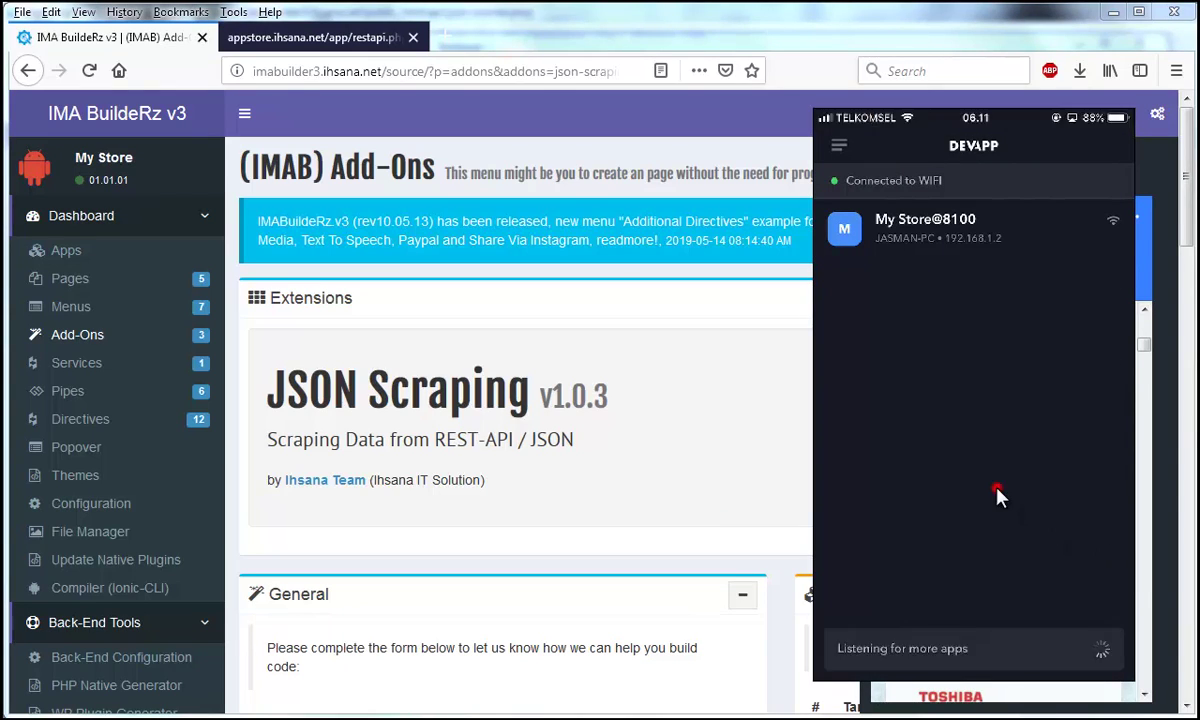